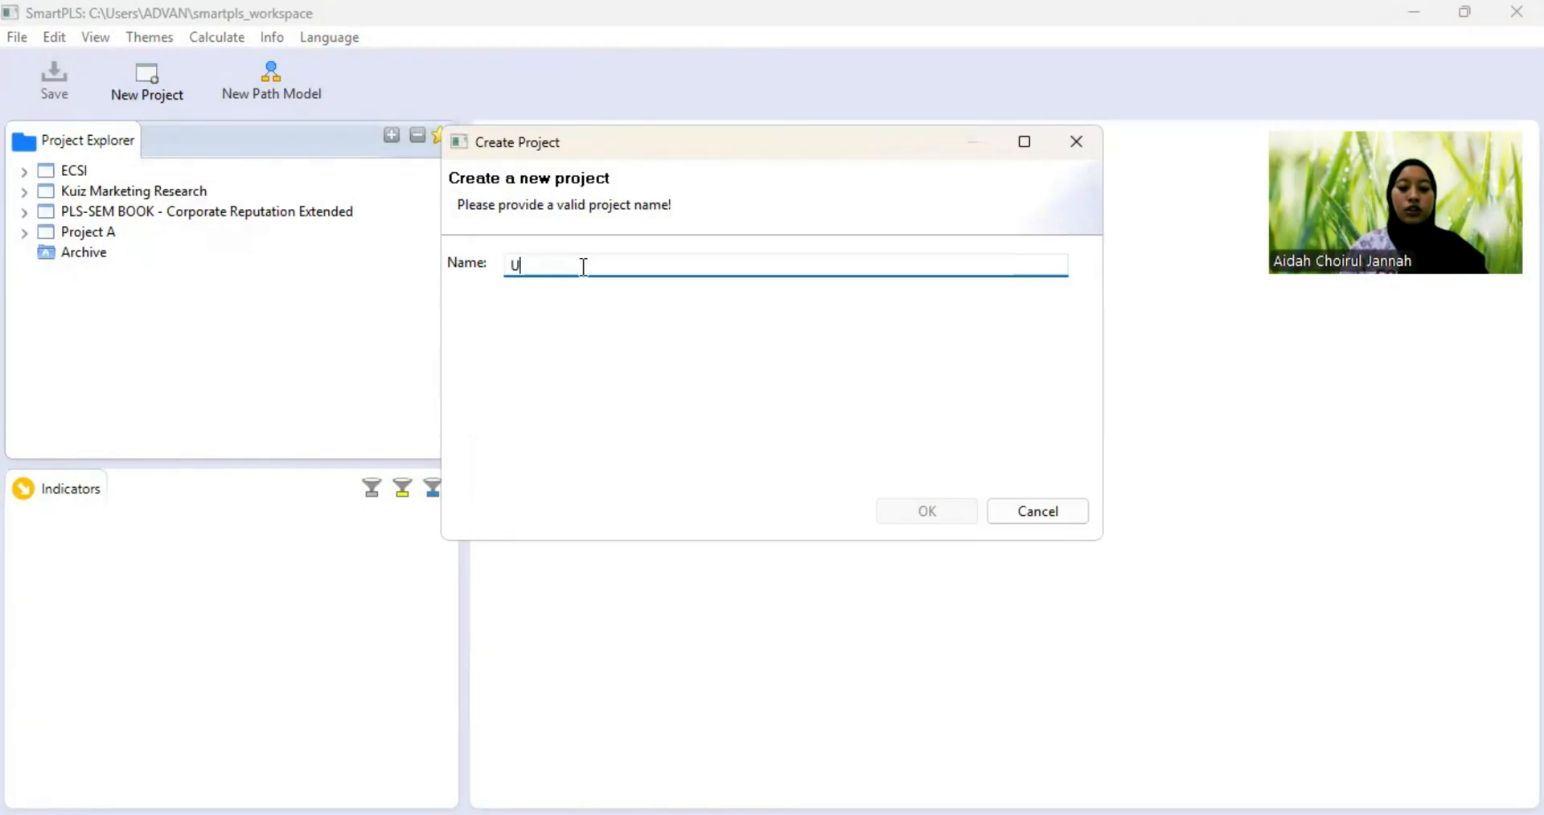
- Create a new project named "UAS MARKET RESEARCH" followed by the author's first name
{"action": "type", "text": "RKE"}
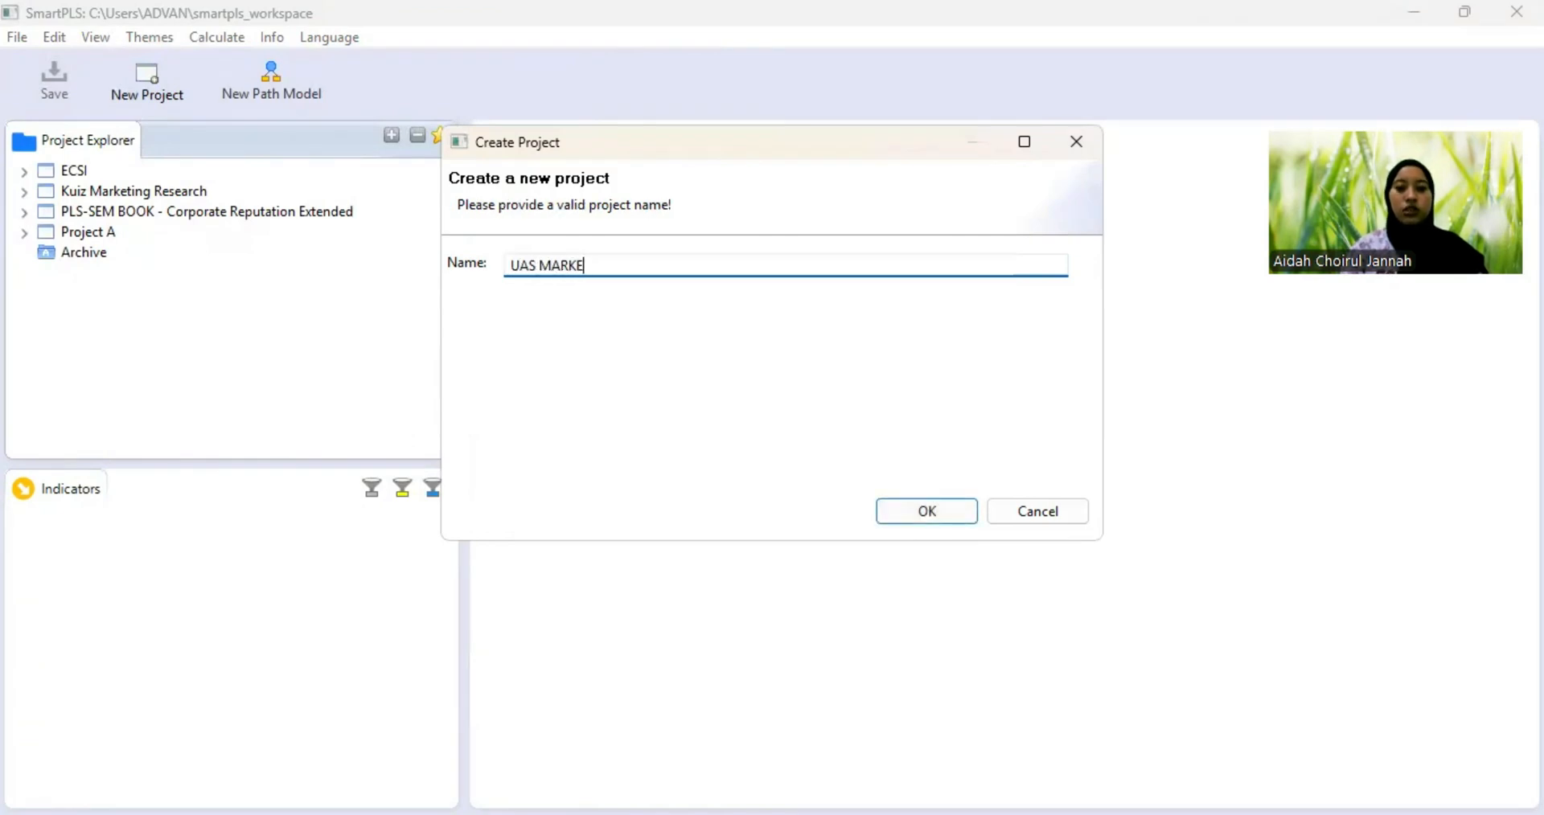
{"action": "type", "text": "T RESEA"}
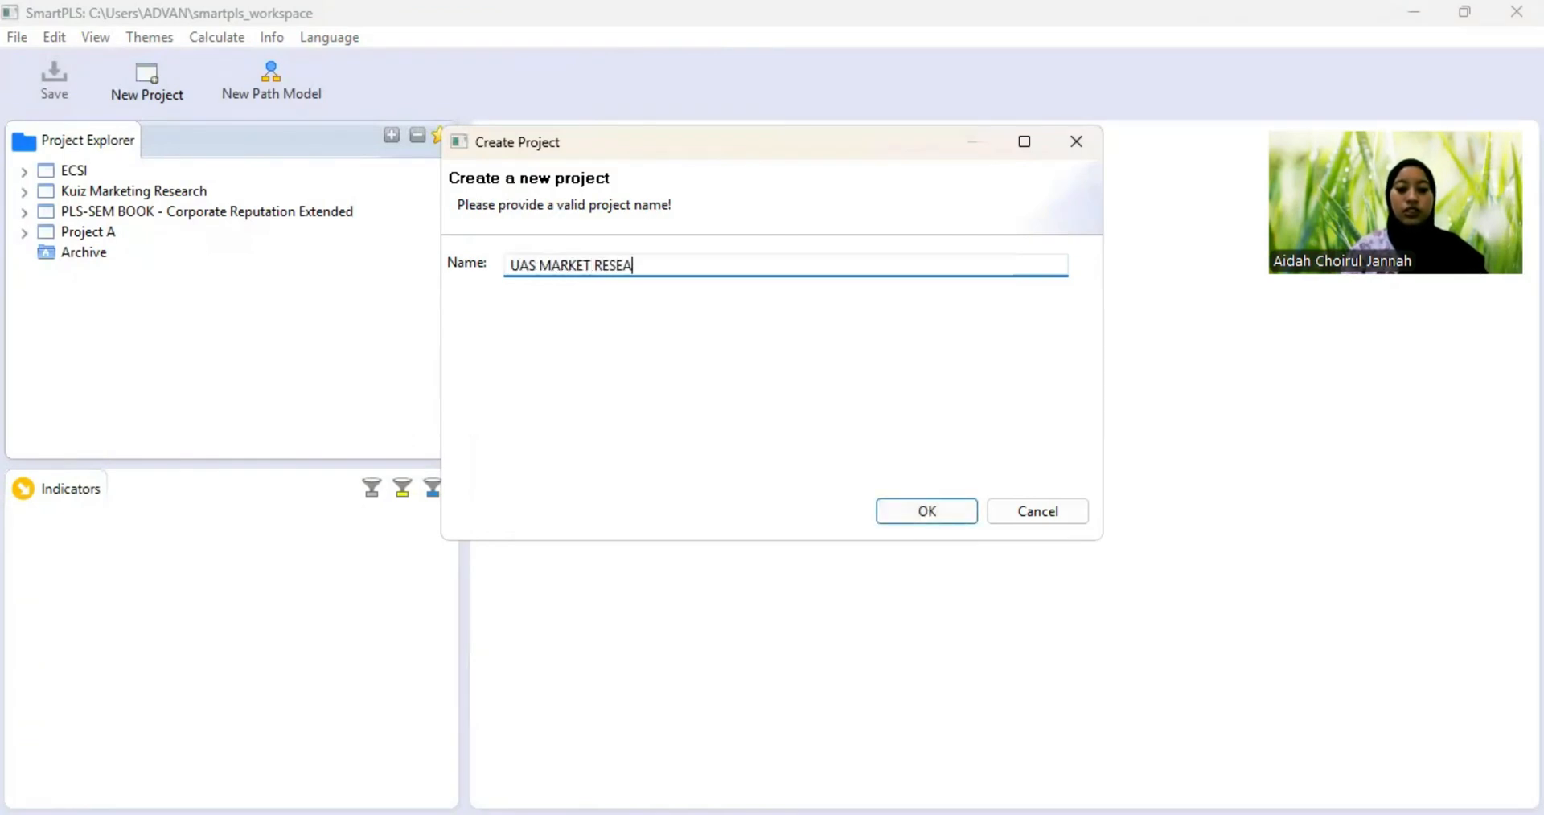
{"action": "type", "text": "RCH AIDAH"}
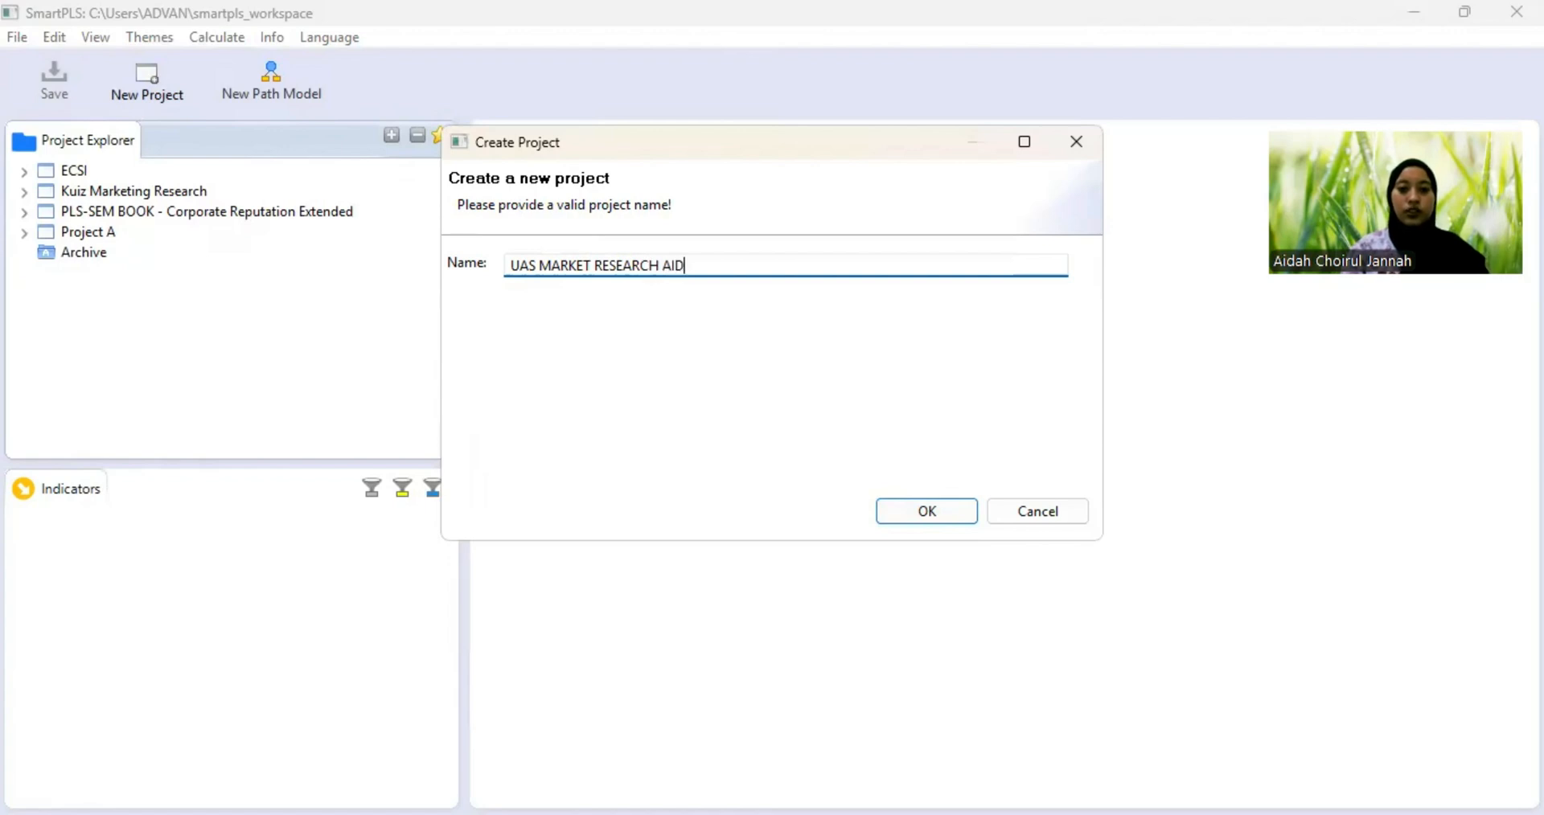
{"action": "left_click", "coordinate": [944, 510]}
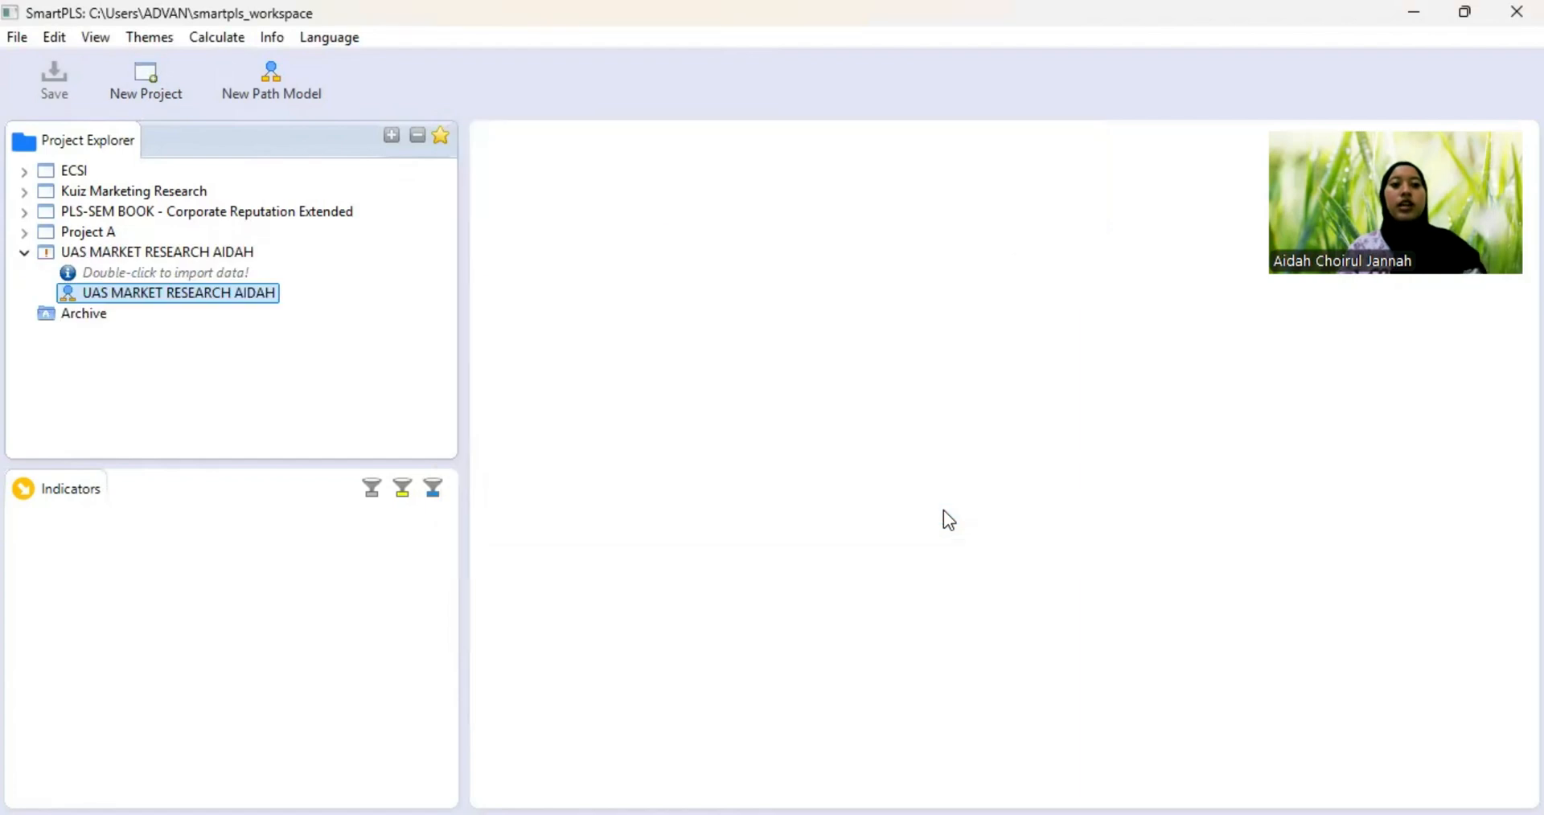
- Import the data file "Tes data.csv.xls - Tes data.csv.xls" into the new project under its own name and look over its indicators
{"action": "double_click", "coordinate": [133, 273]}
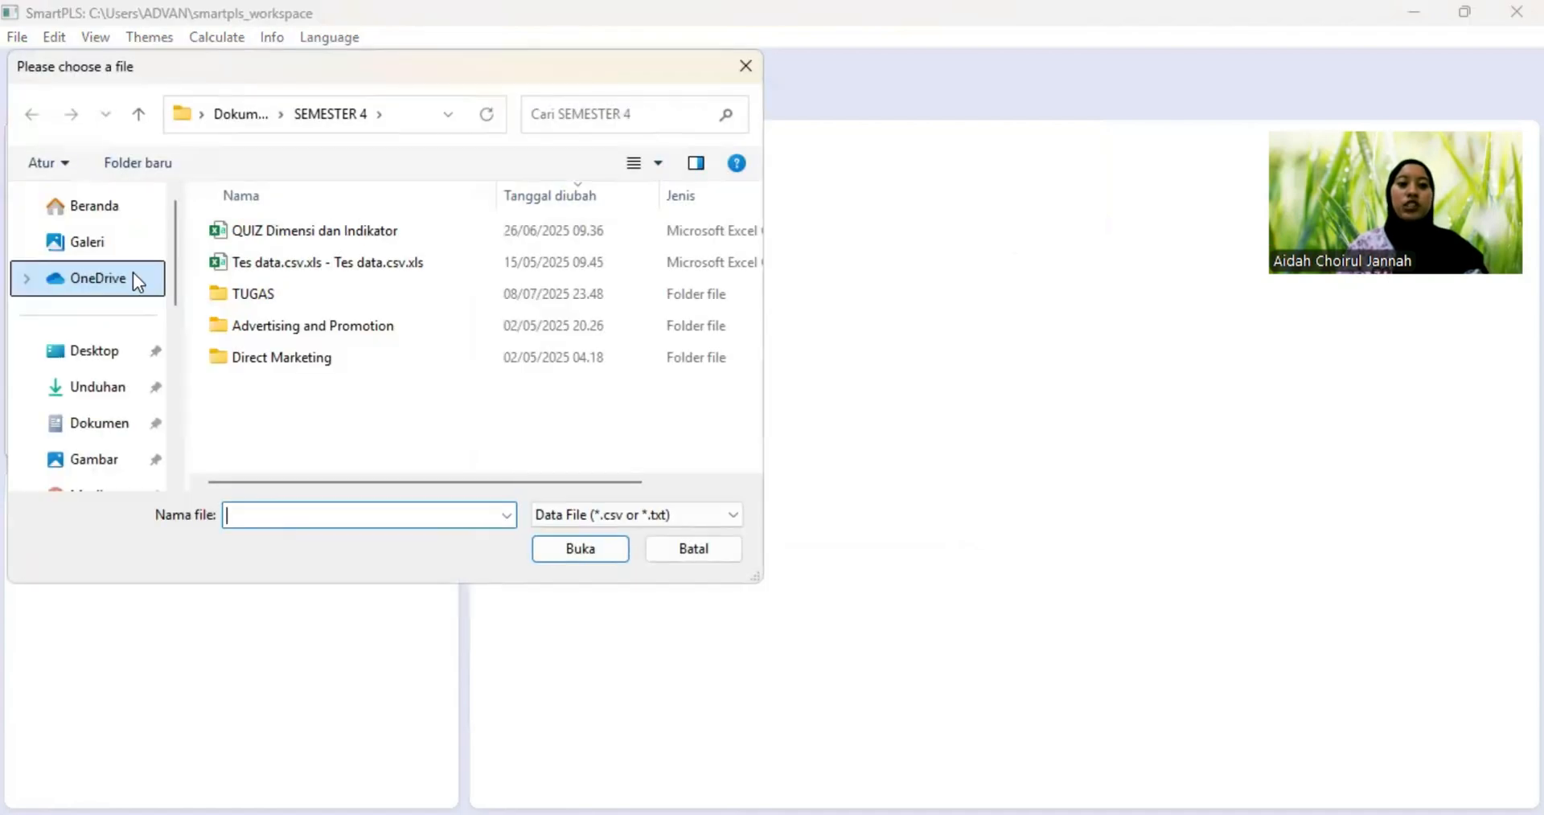
{"action": "left_click", "coordinate": [293, 271]}
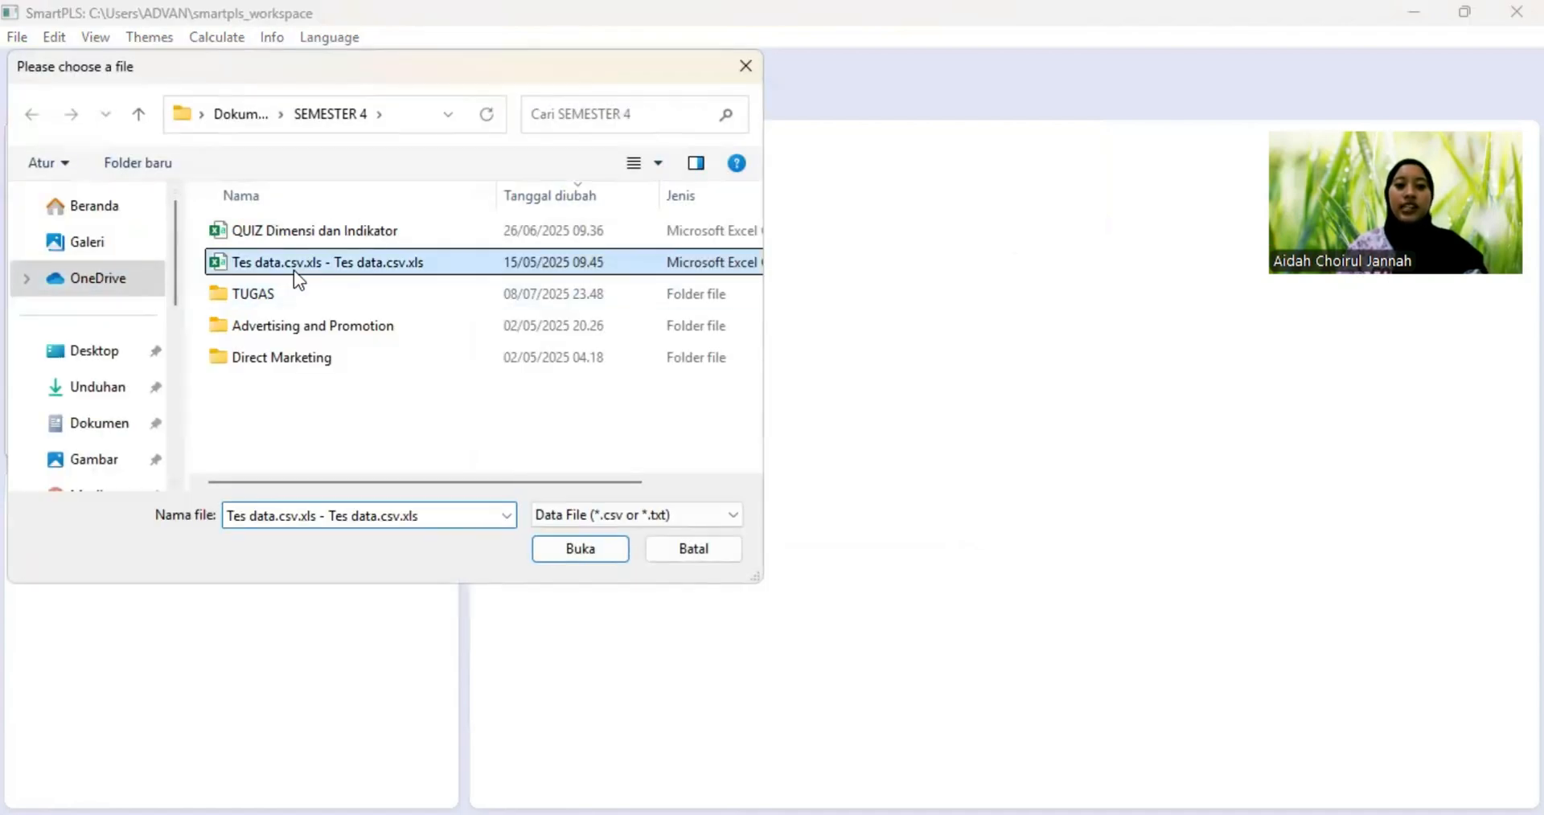
{"action": "left_click", "coordinate": [607, 551]}
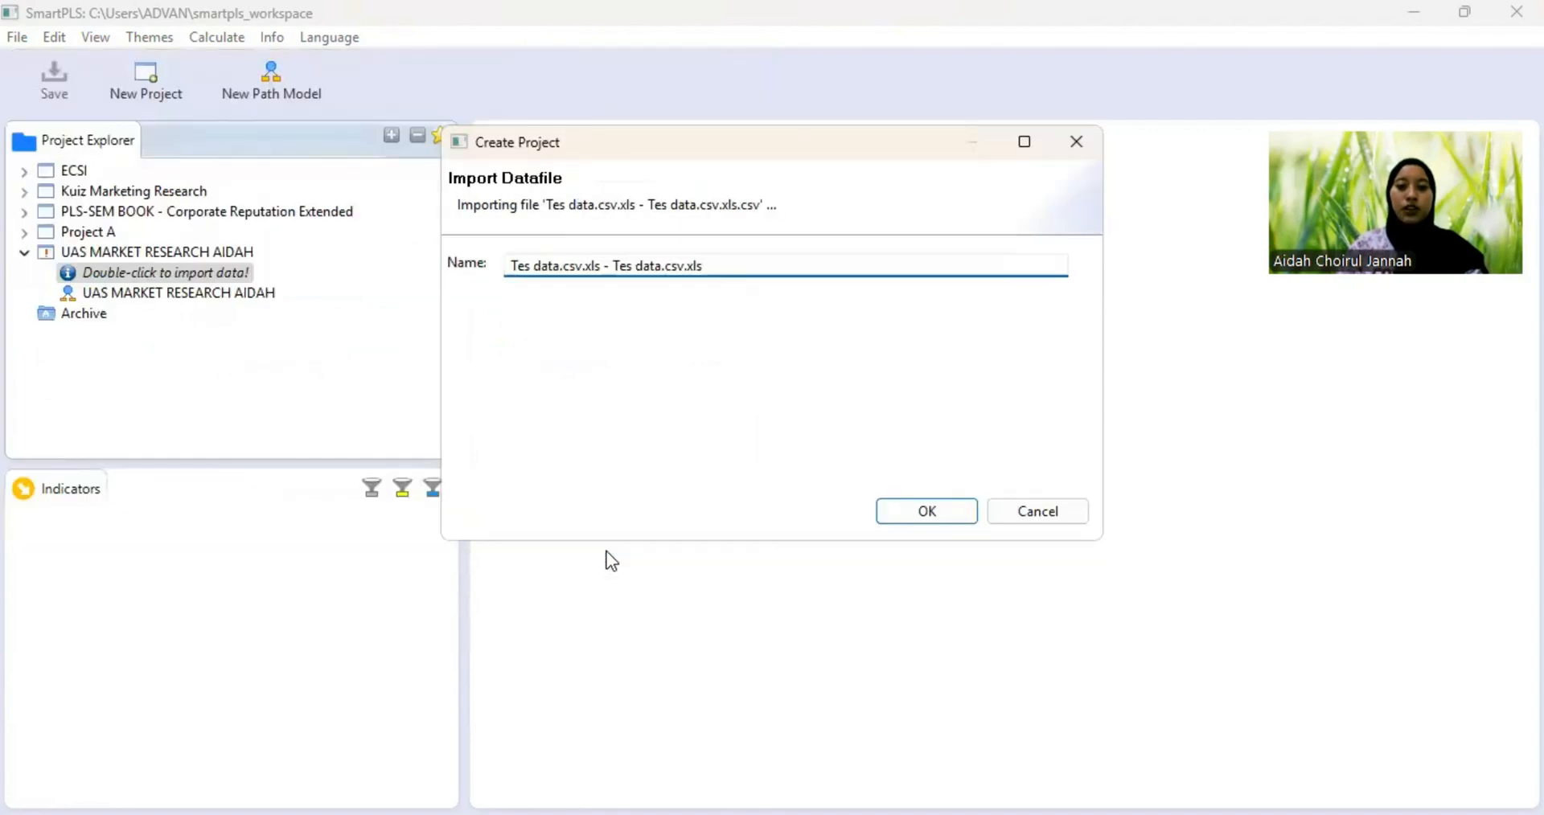
{"action": "left_click", "coordinate": [945, 510]}
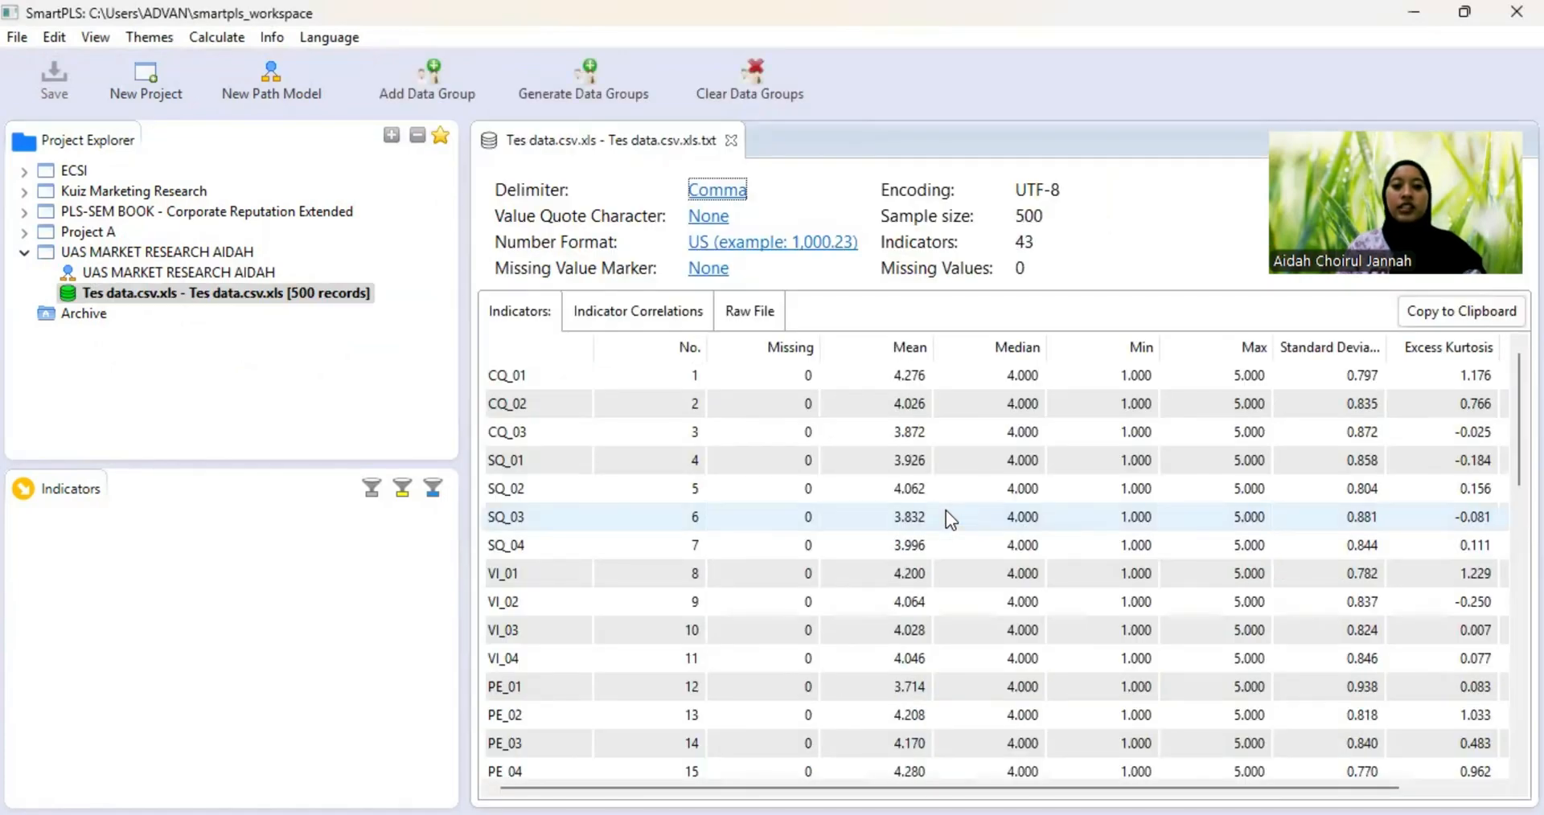
{"action": "scroll", "coordinate": [945, 510], "scroll_direction": "down", "scroll_amount": 5}
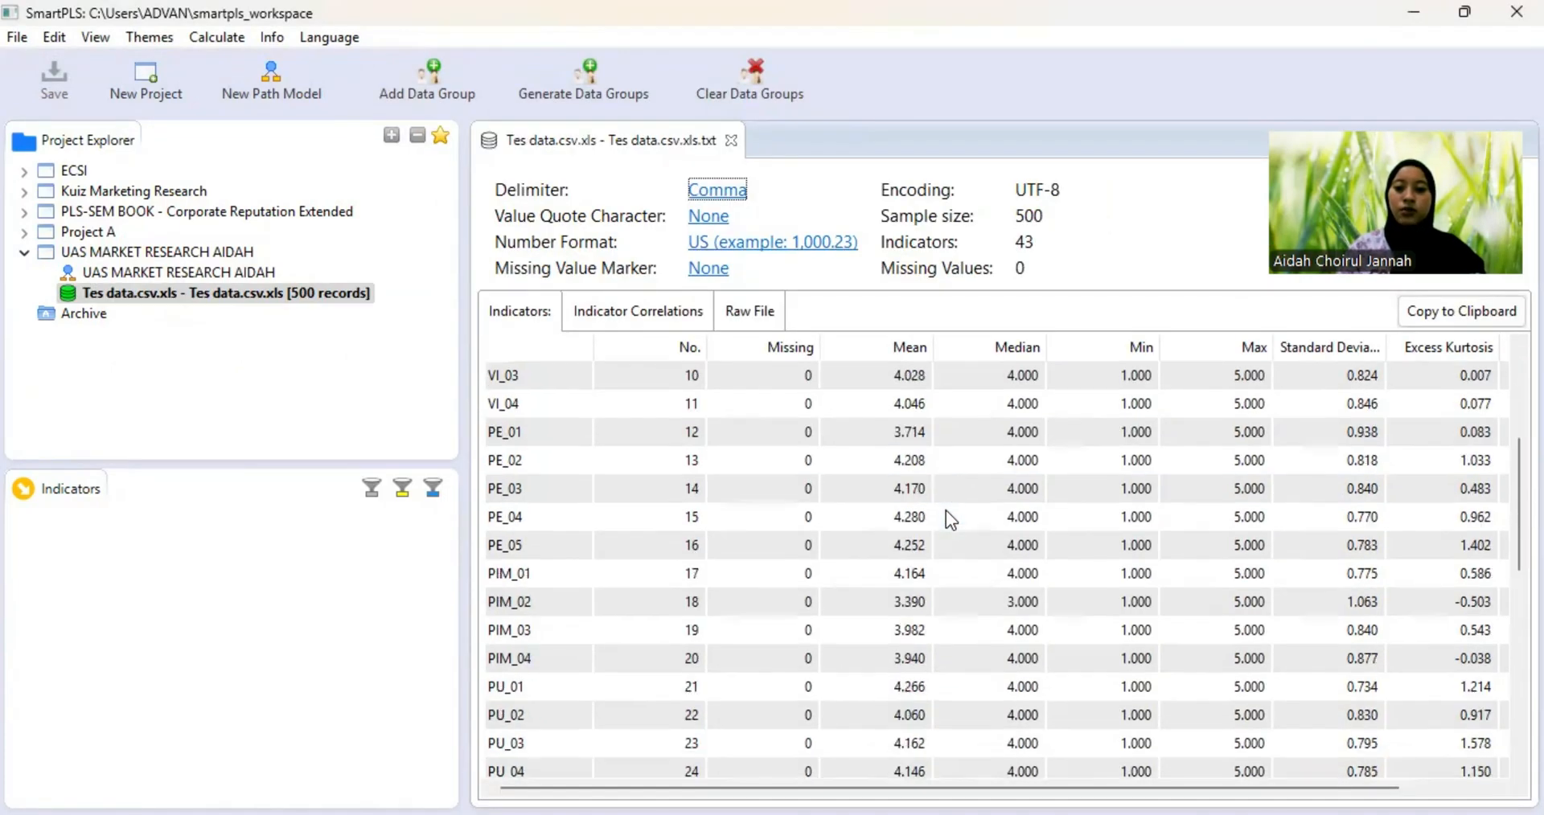
{"action": "scroll", "coordinate": [946, 510], "scroll_direction": "up", "scroll_amount": 3}
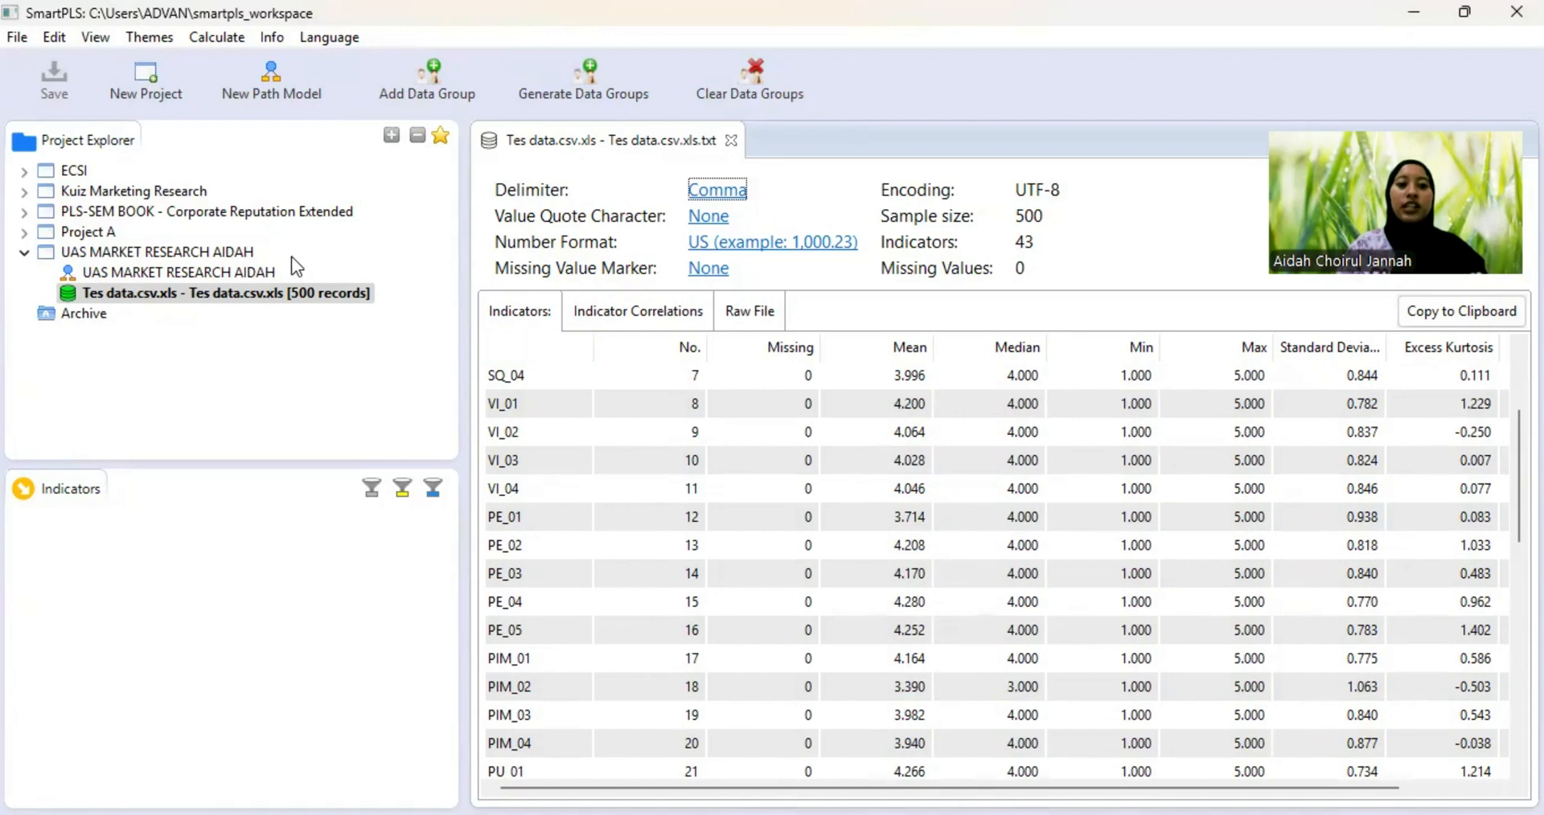
- Open the new project's path model and place four latent variables: one alone and three stacked in a column to its right
{"action": "double_click", "coordinate": [205, 276]}
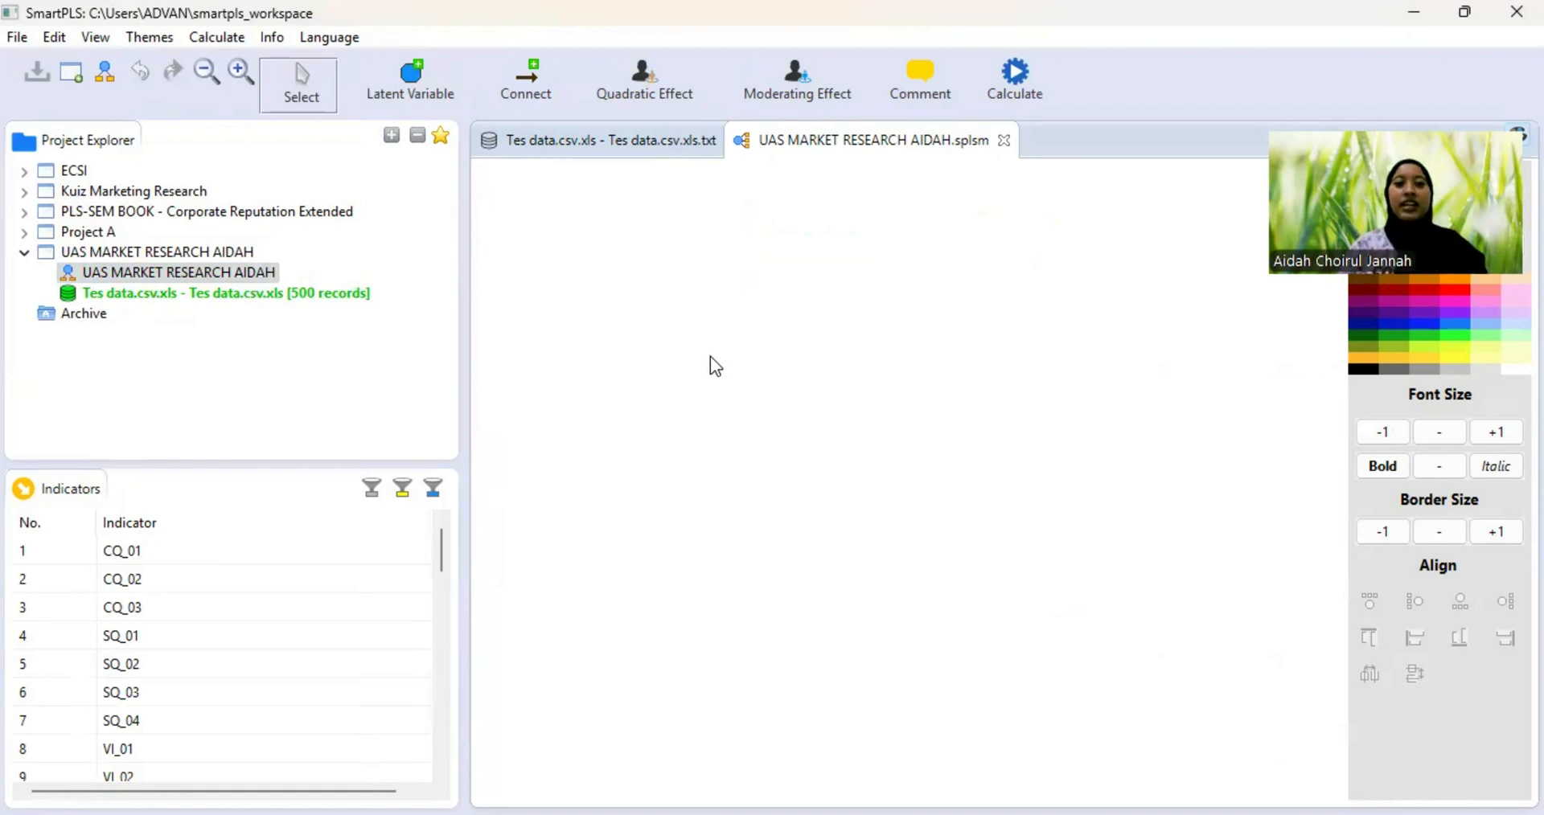
{"action": "left_click", "coordinate": [413, 94]}
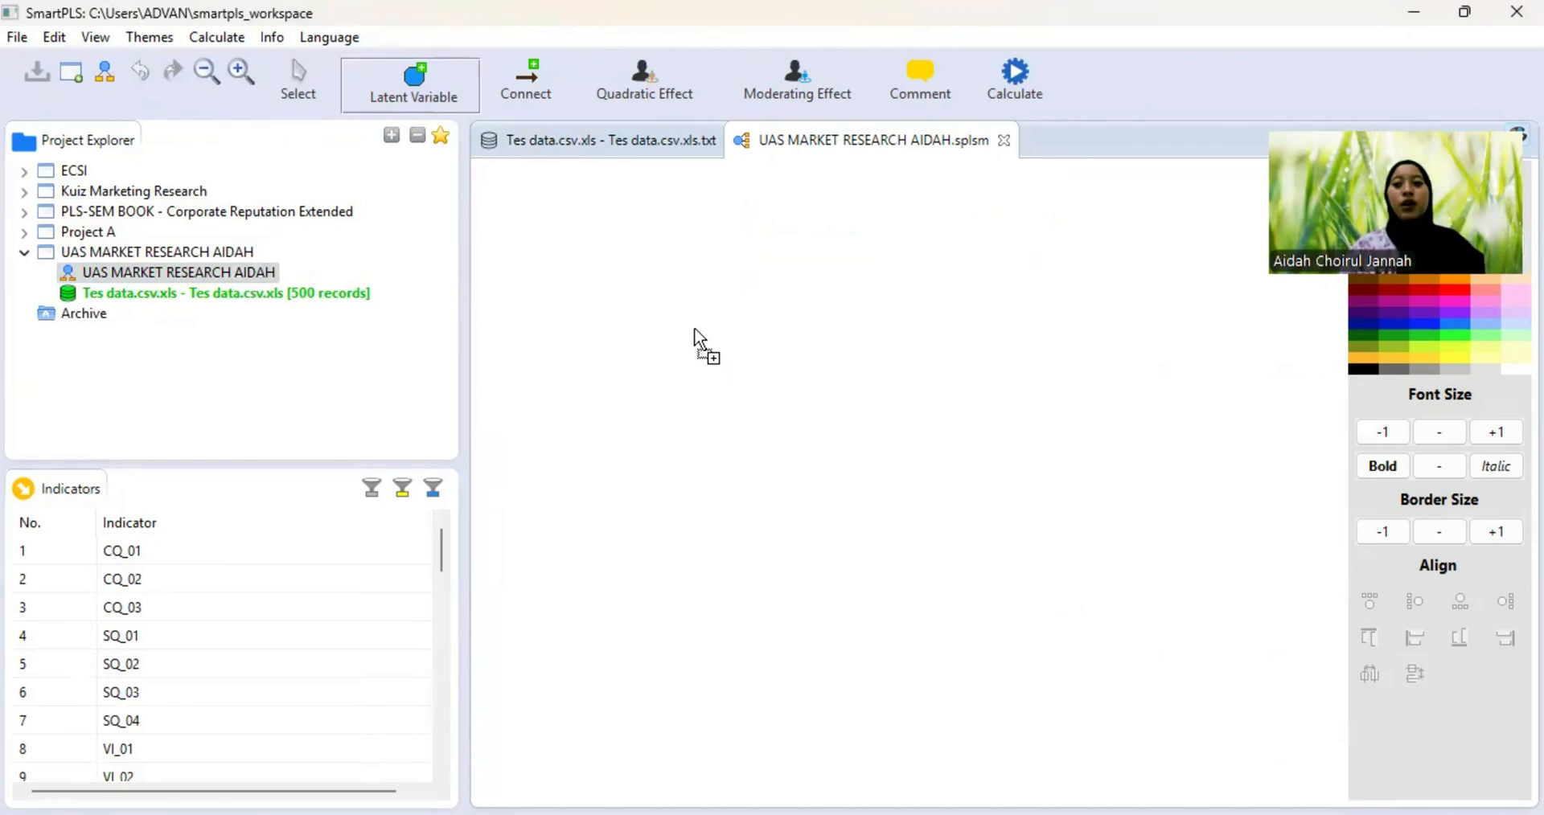
{"action": "left_click", "coordinate": [678, 395]}
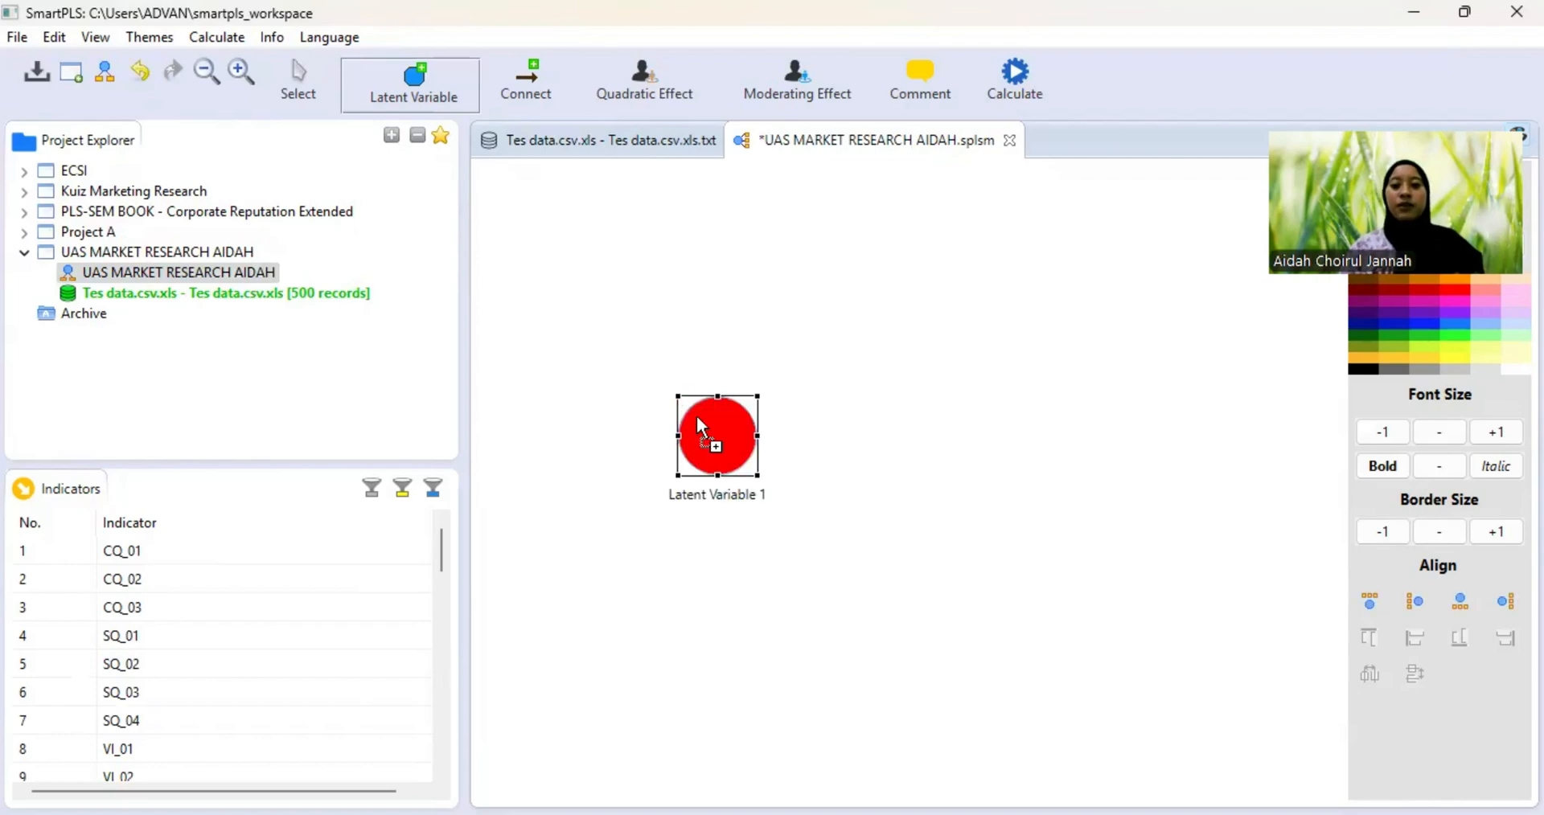
{"action": "left_click", "coordinate": [916, 206]}
{"action": "left_click", "coordinate": [950, 405]}
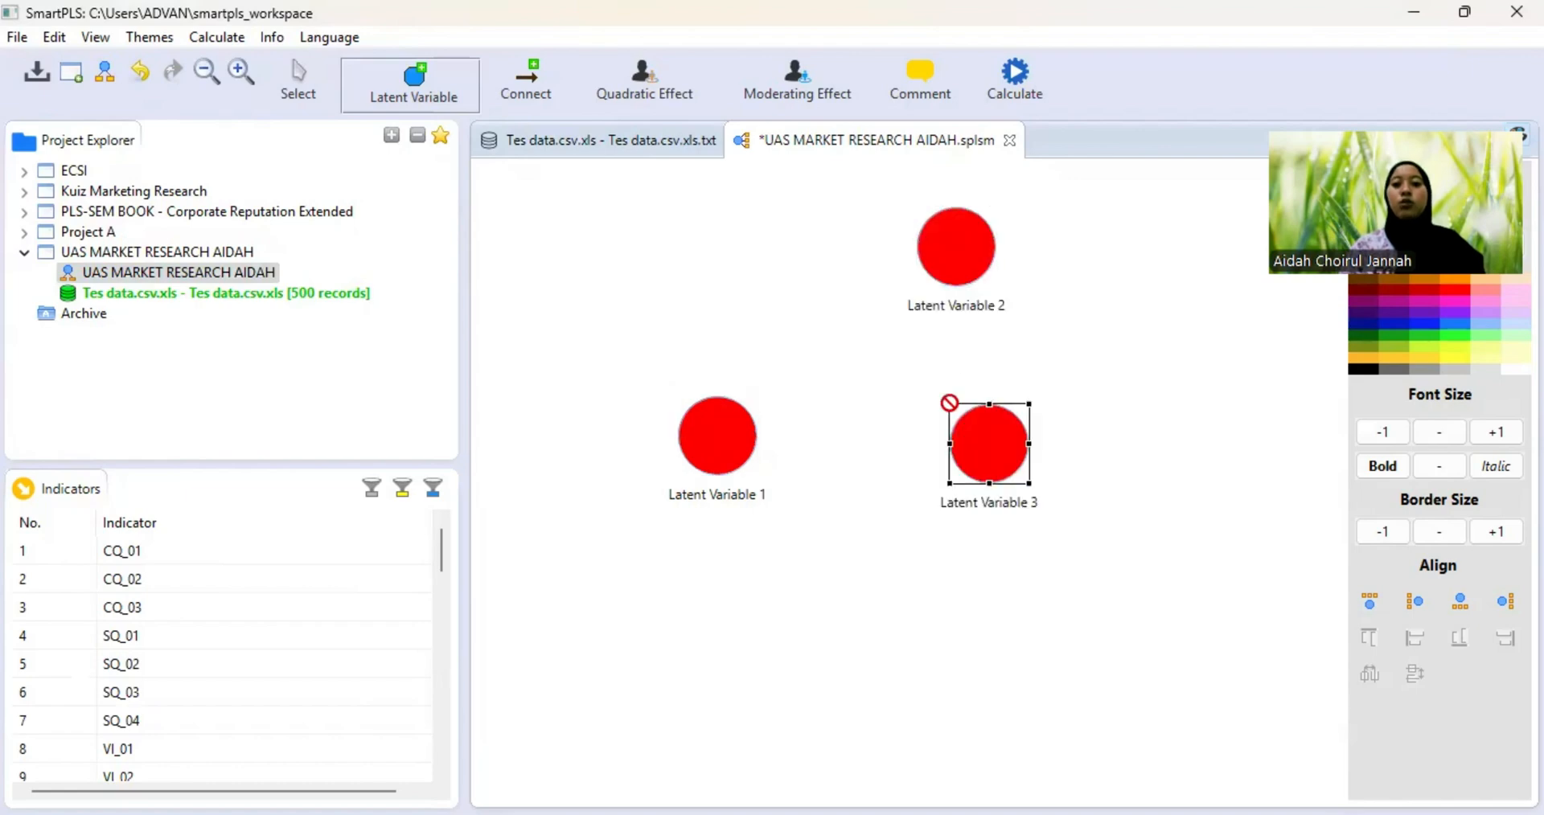
{"action": "left_click", "coordinate": [943, 593]}
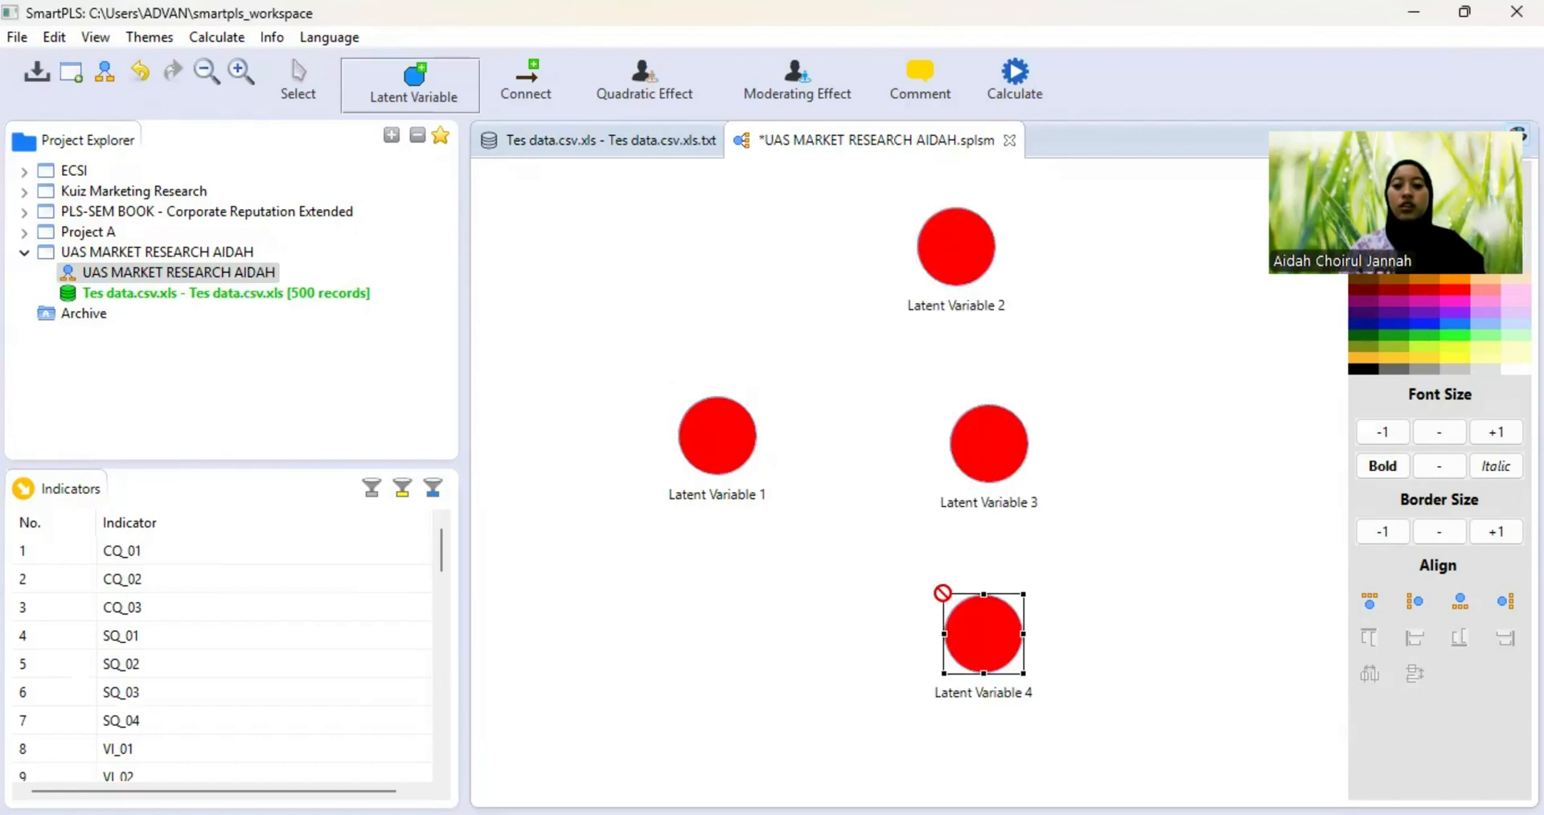
- Extend the column with three more latent variables below it and place two further ones side by side to its right
{"action": "scroll", "coordinate": [1056, 573], "scroll_direction": "down", "scroll_amount": 2}
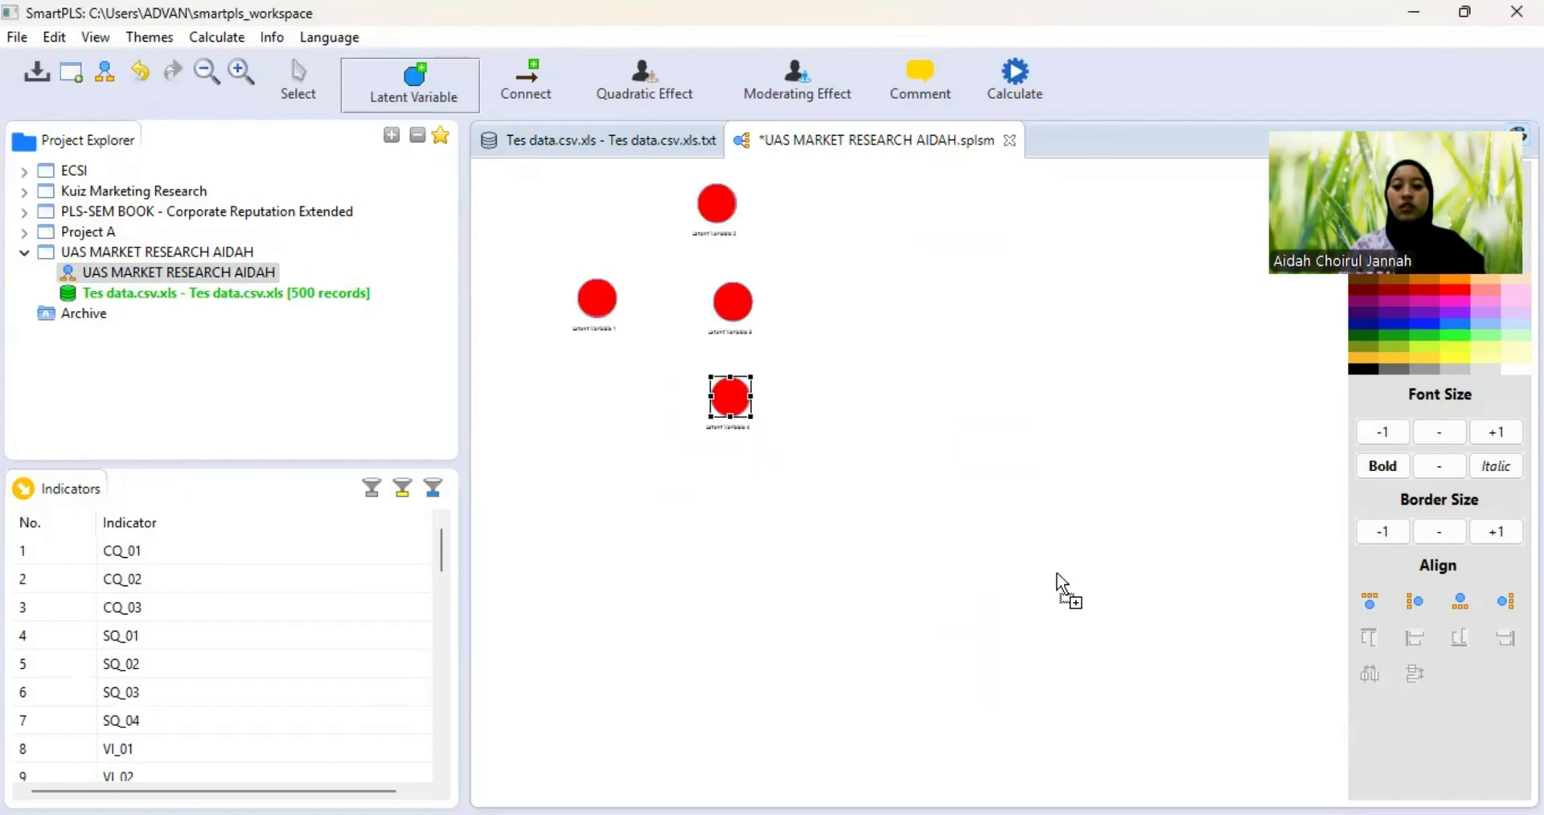
{"action": "left_click", "coordinate": [724, 477]}
{"action": "left_click", "coordinate": [729, 593]}
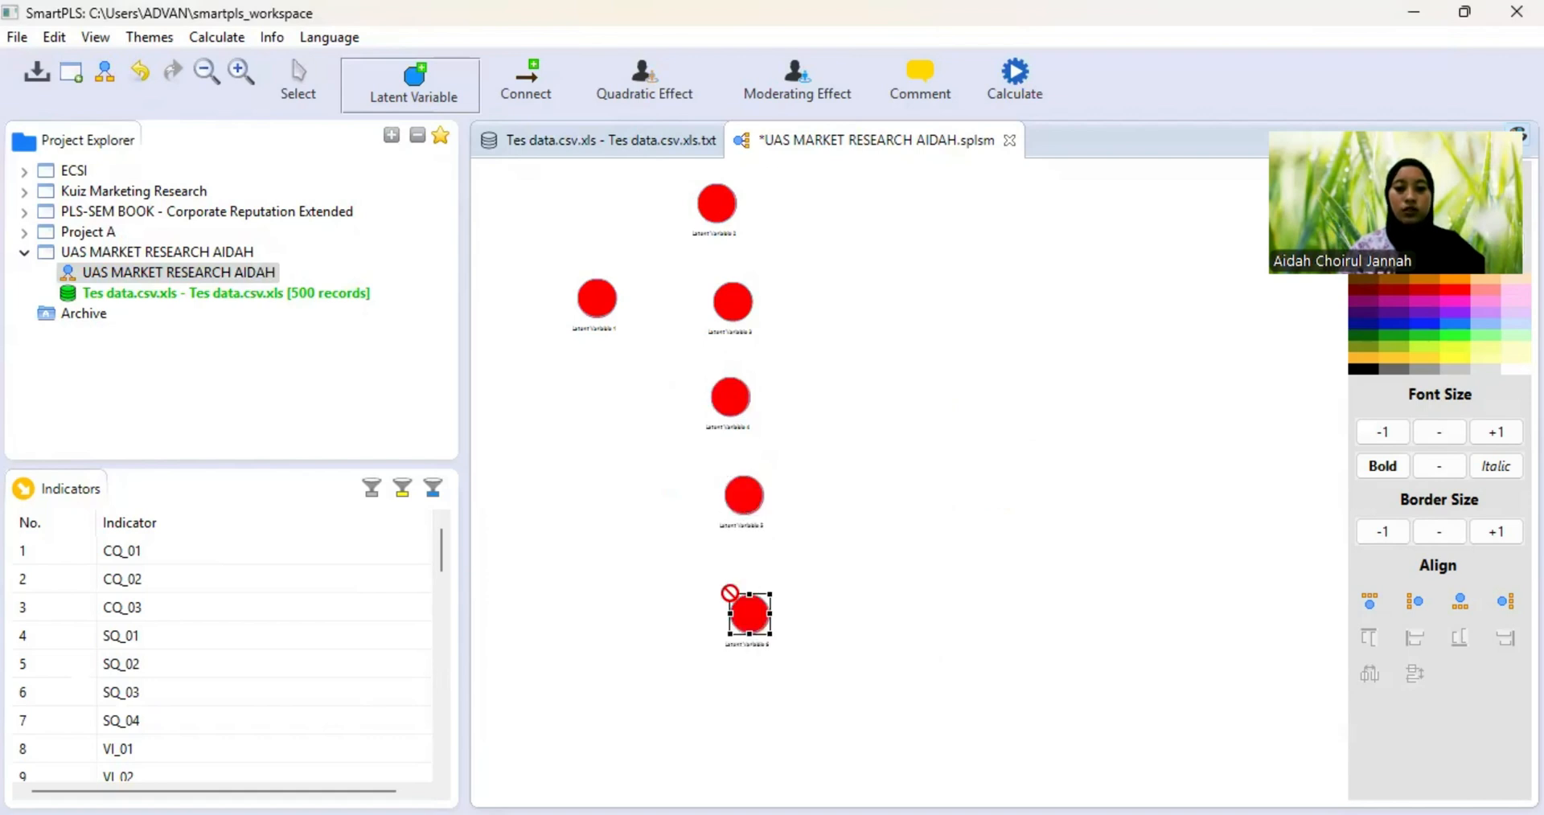
{"action": "left_click", "coordinate": [749, 680]}
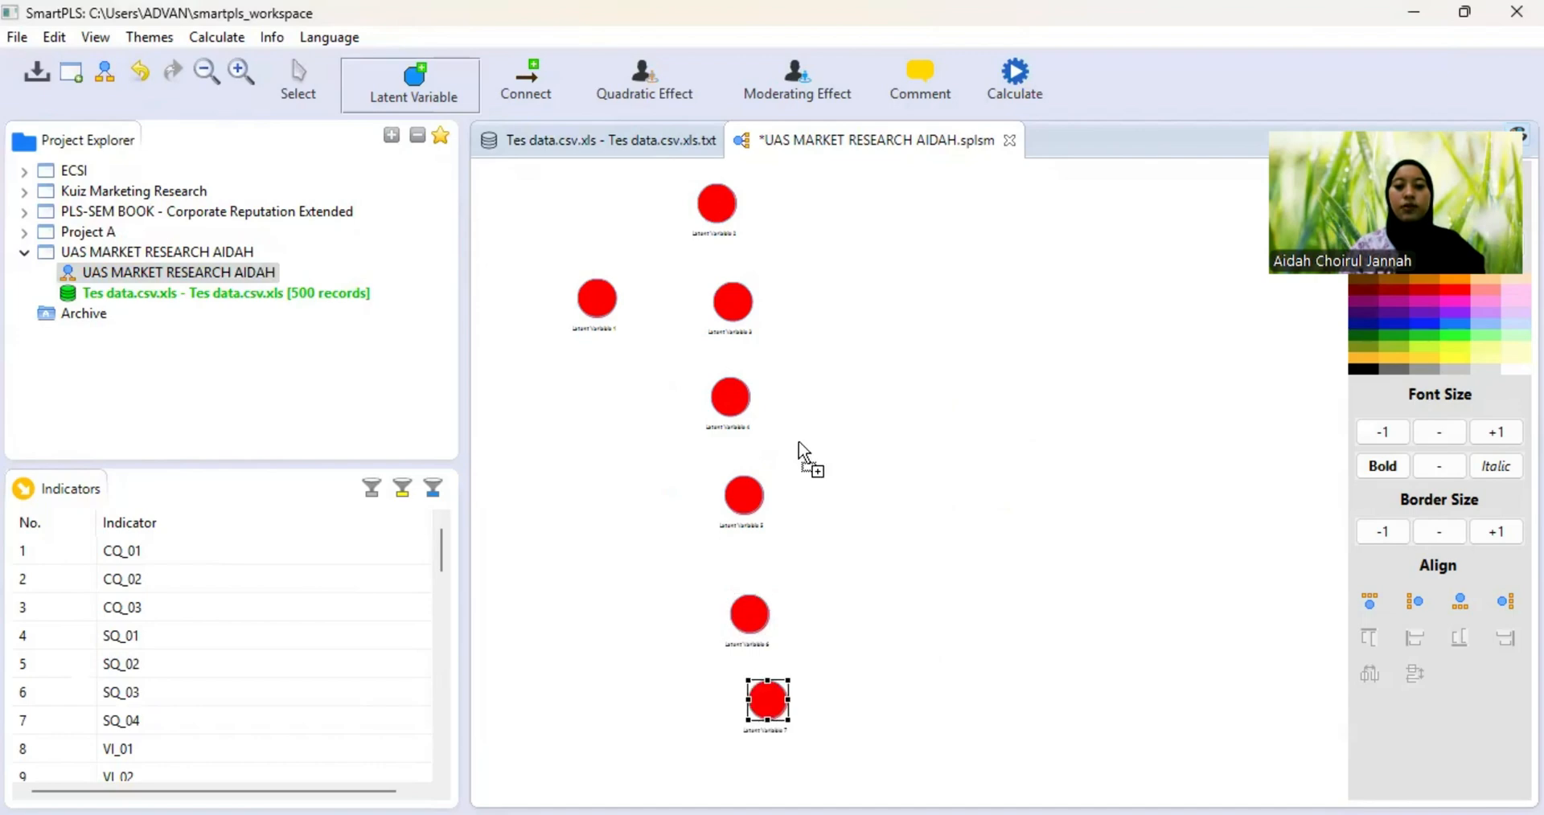
{"action": "left_click", "coordinate": [851, 356]}
{"action": "left_click", "coordinate": [982, 375]}
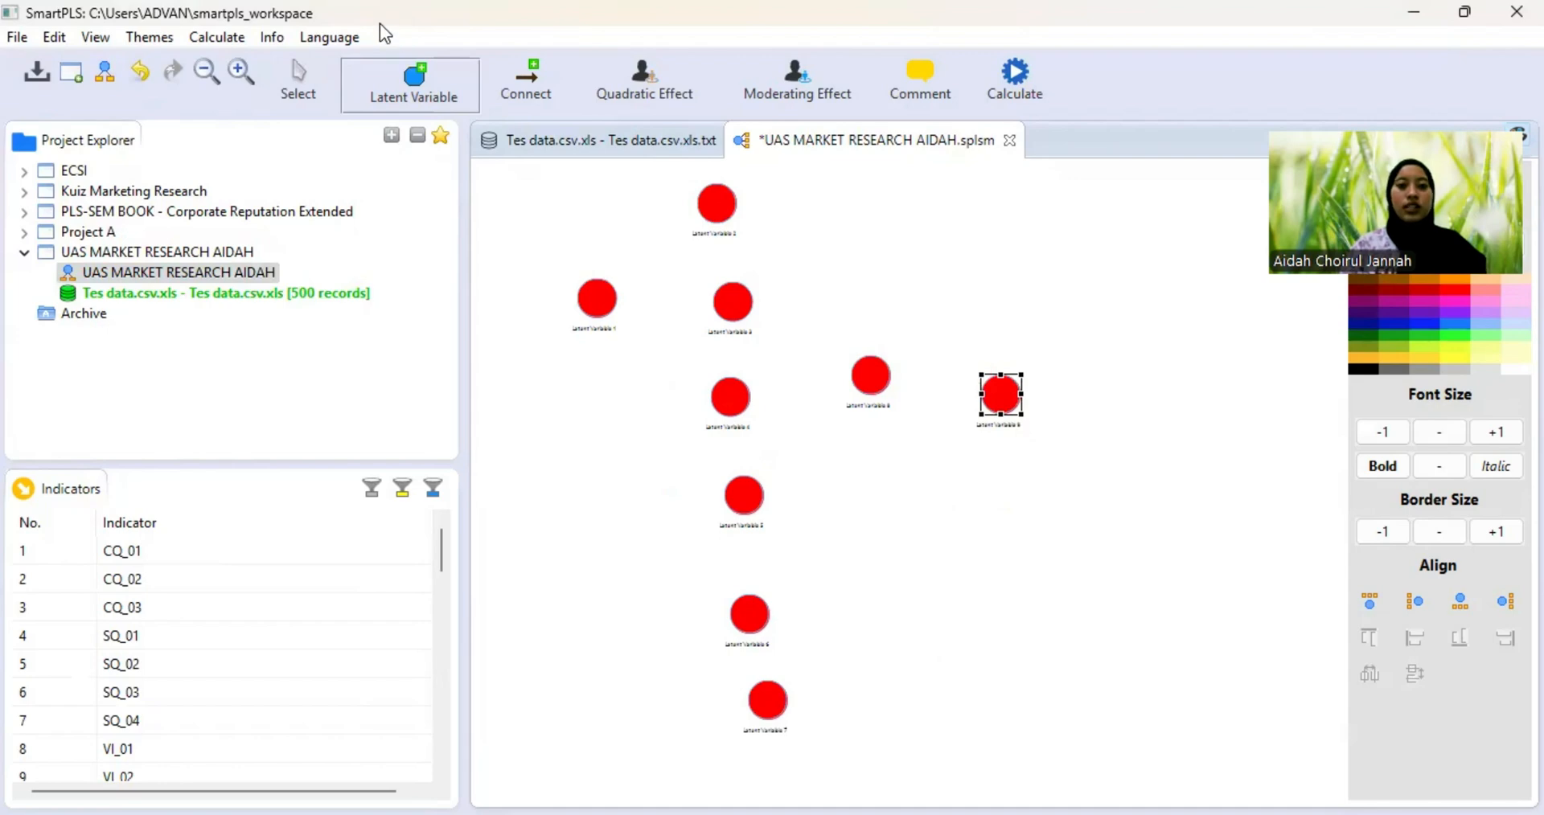
- Align the six stacked latent variables, 2 through 7, to a common left edge
{"action": "left_click", "coordinate": [293, 100]}
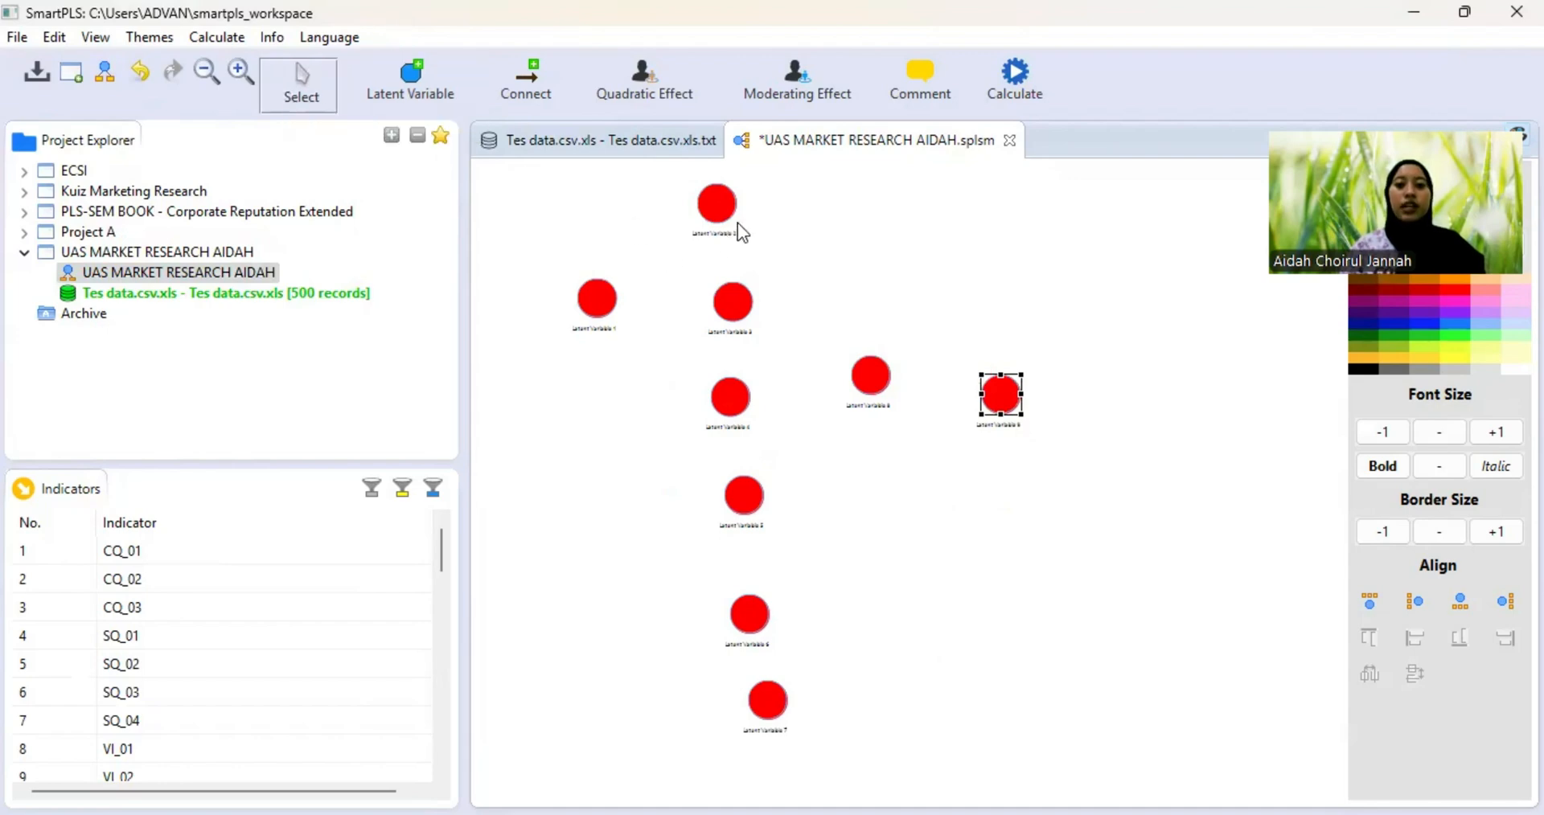
{"action": "left_click", "coordinate": [717, 204]}
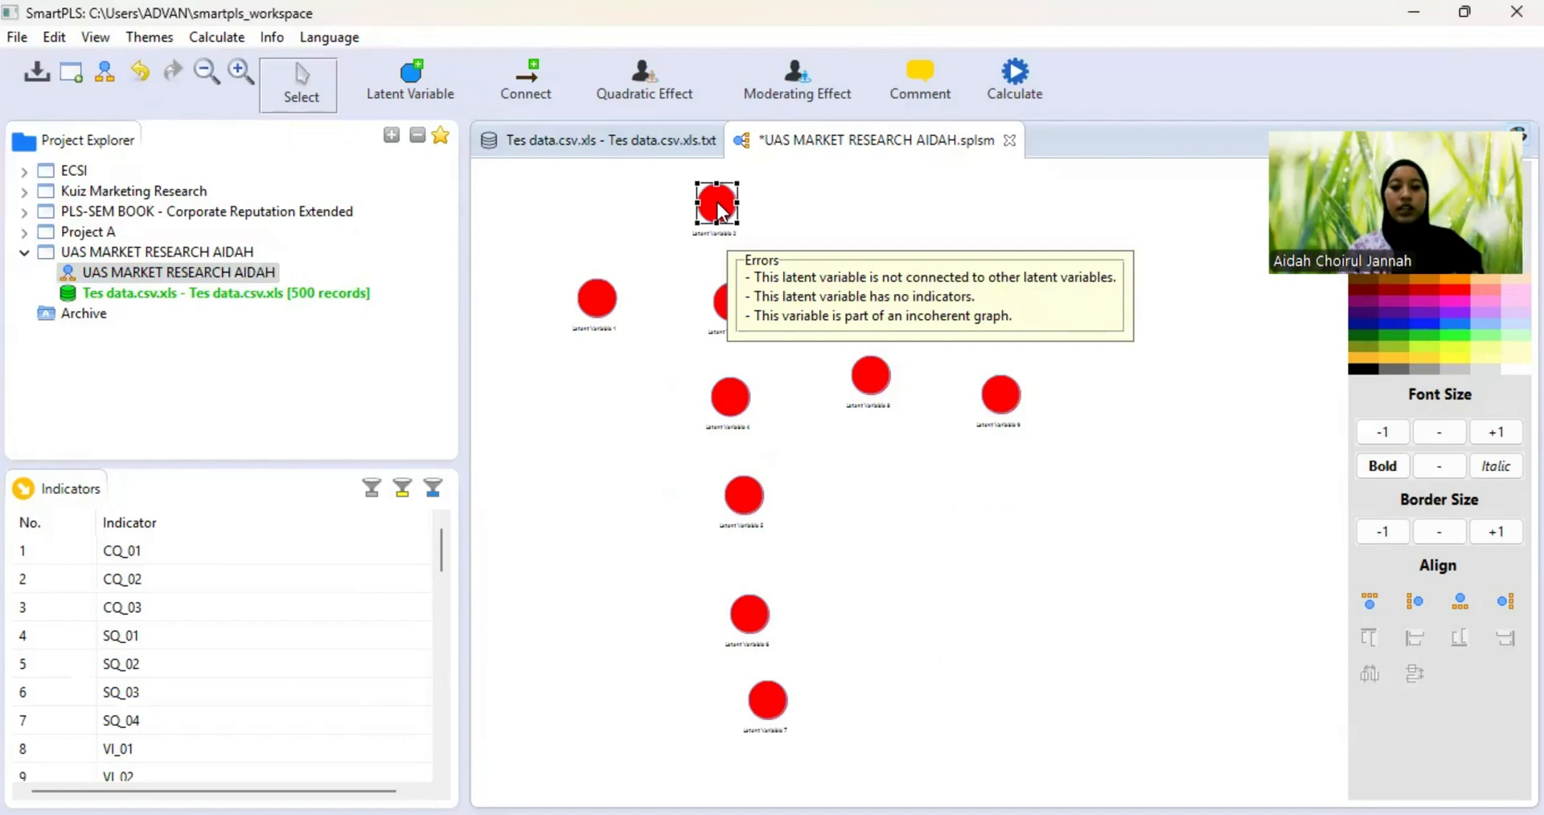
{"action": "left_click", "coordinate": [731, 299], "text": "shift"}
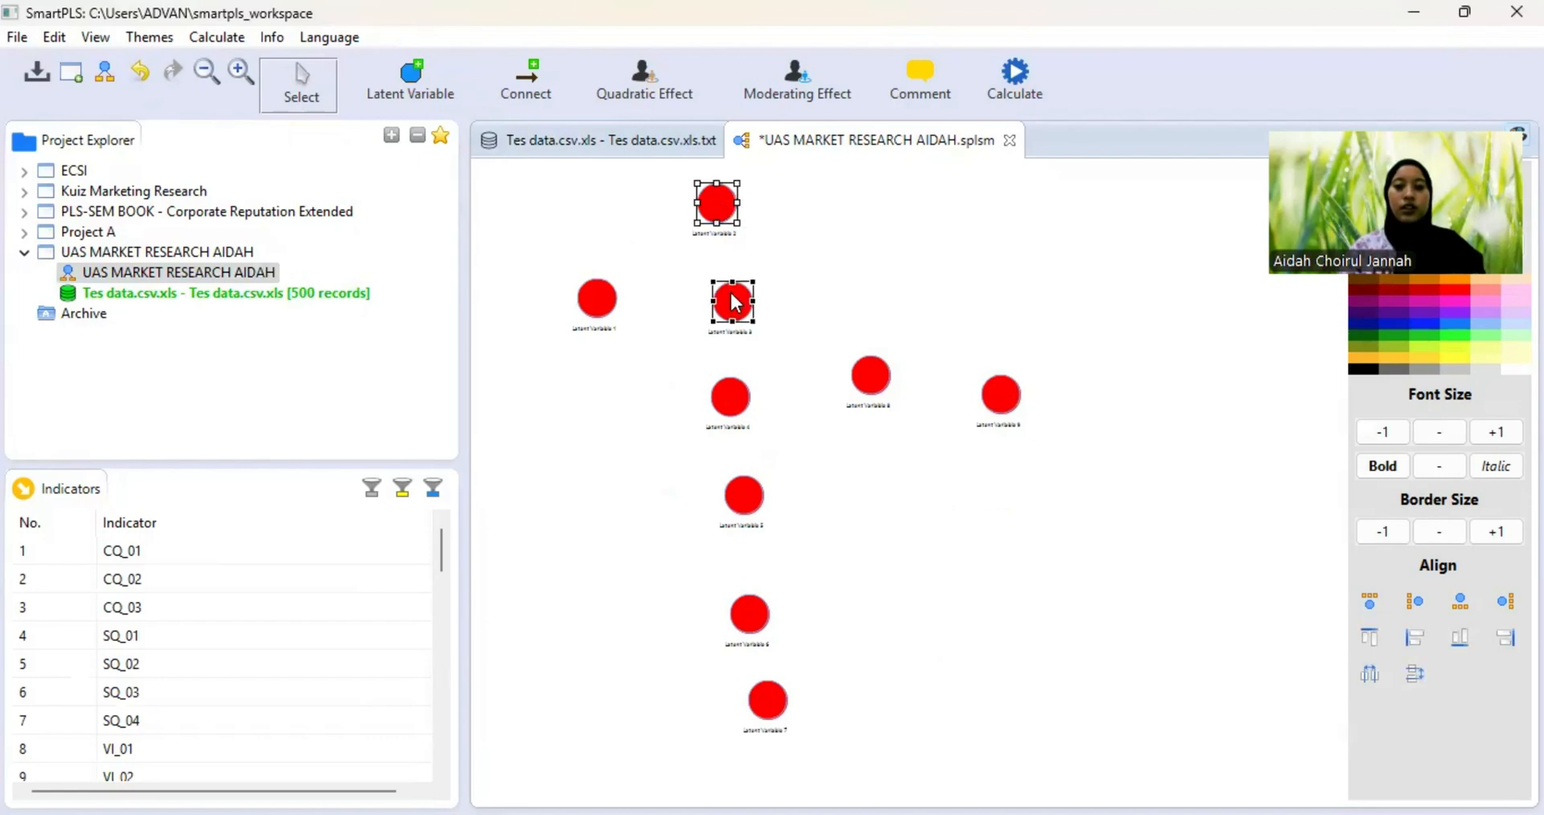
{"action": "left_click", "coordinate": [728, 406], "text": "shift"}
{"action": "left_click", "coordinate": [734, 496], "text": "shift"}
{"action": "left_click", "coordinate": [741, 616], "text": "shift"}
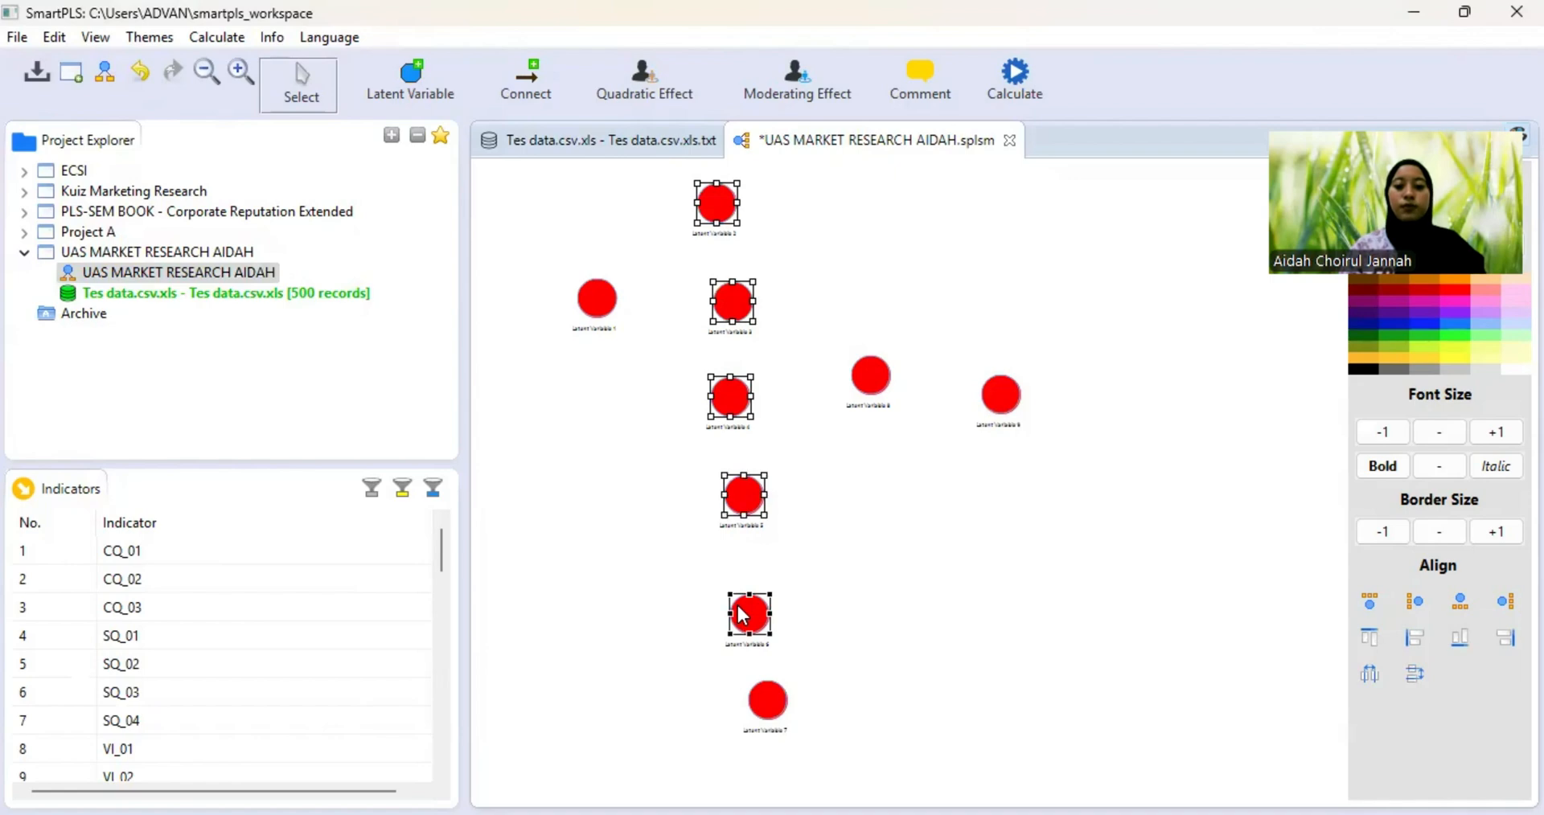
{"action": "left_click", "coordinate": [771, 698], "text": "shift"}
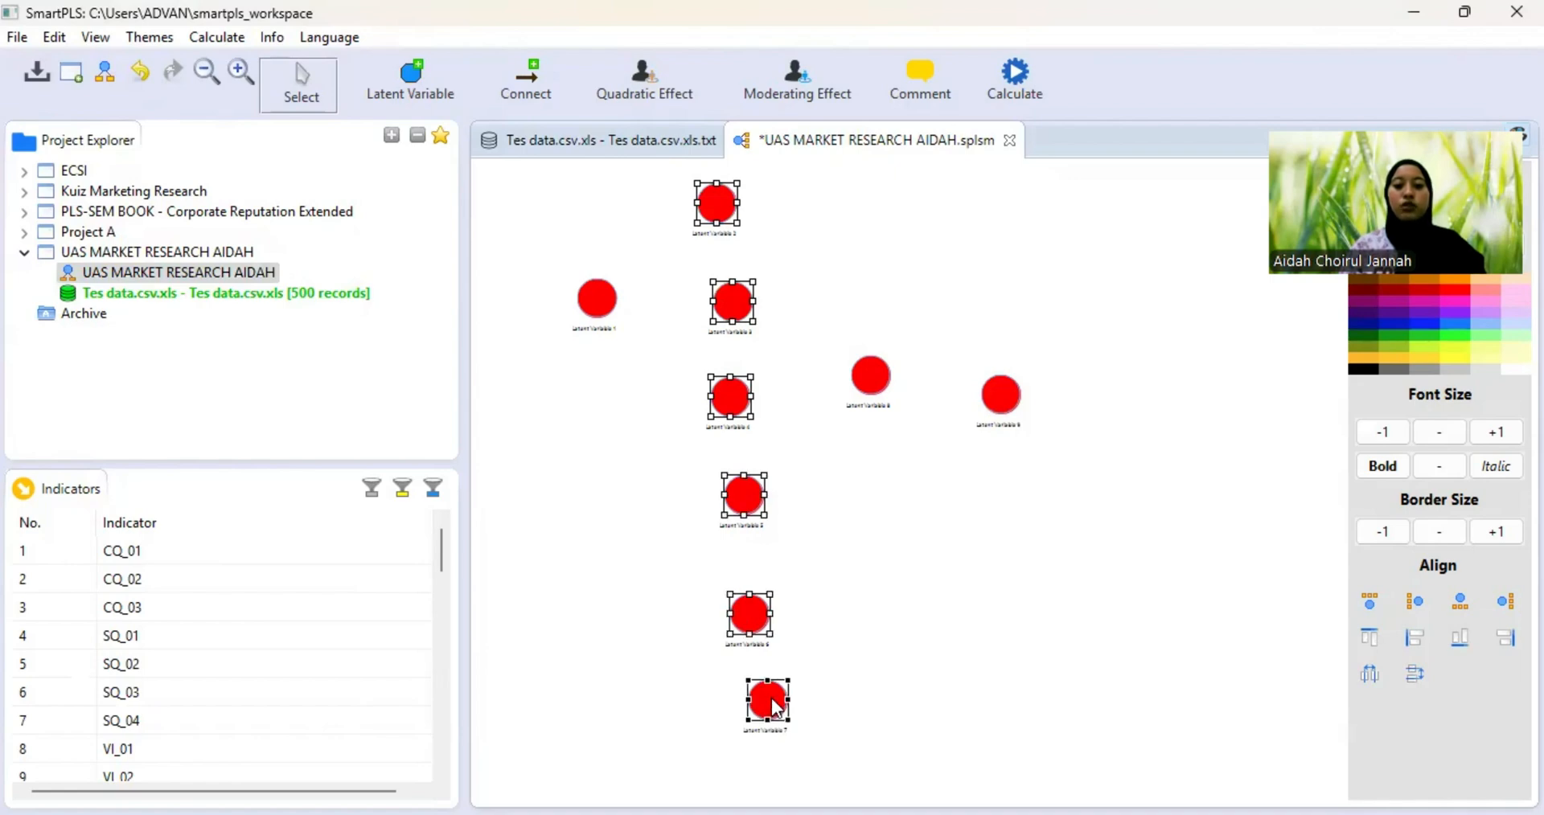
{"action": "right_click", "coordinate": [748, 585]}
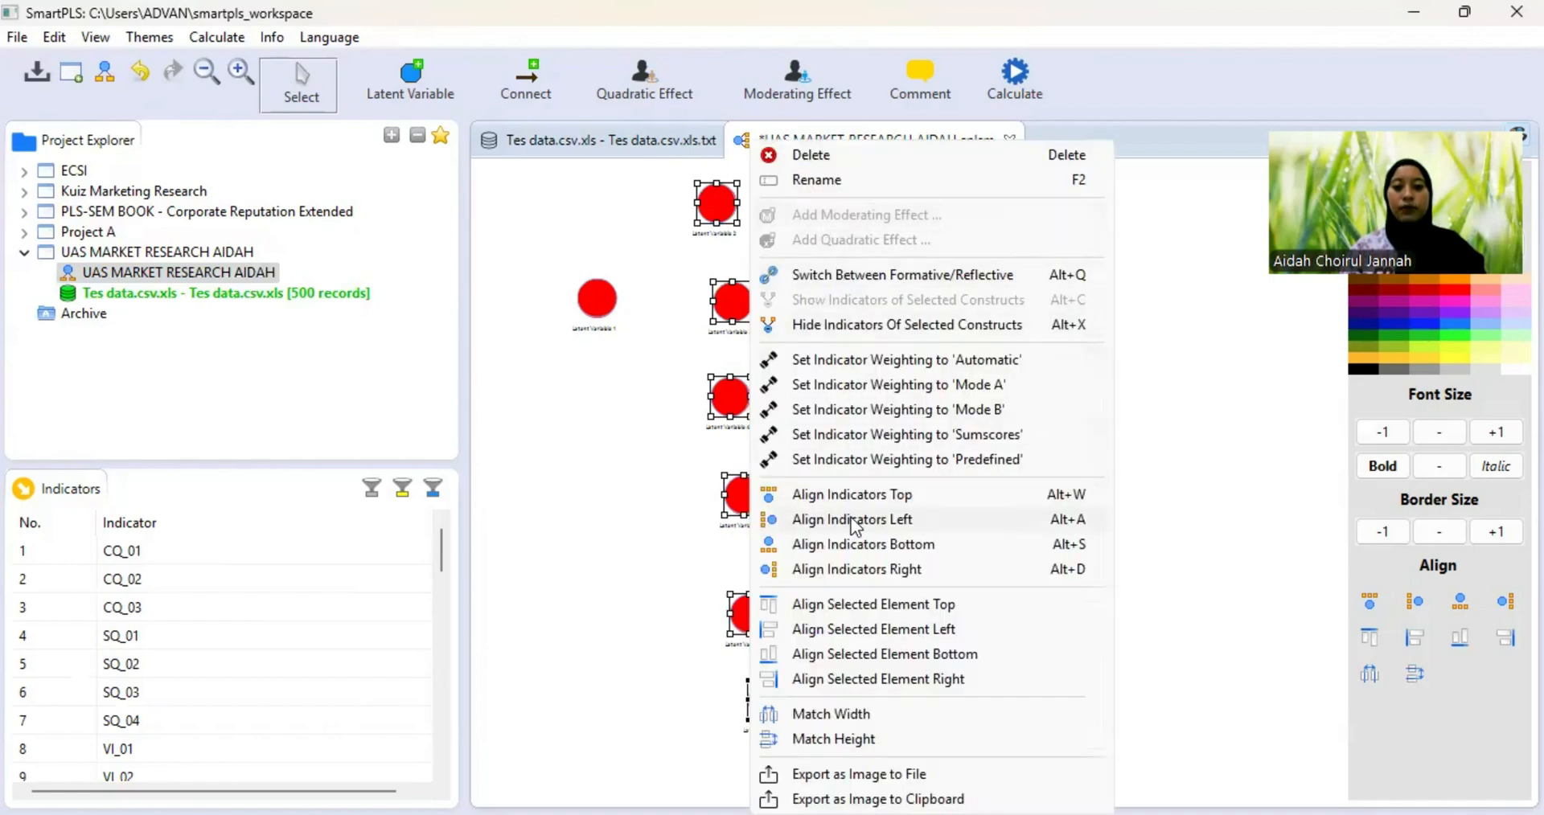
{"action": "left_click", "coordinate": [857, 632]}
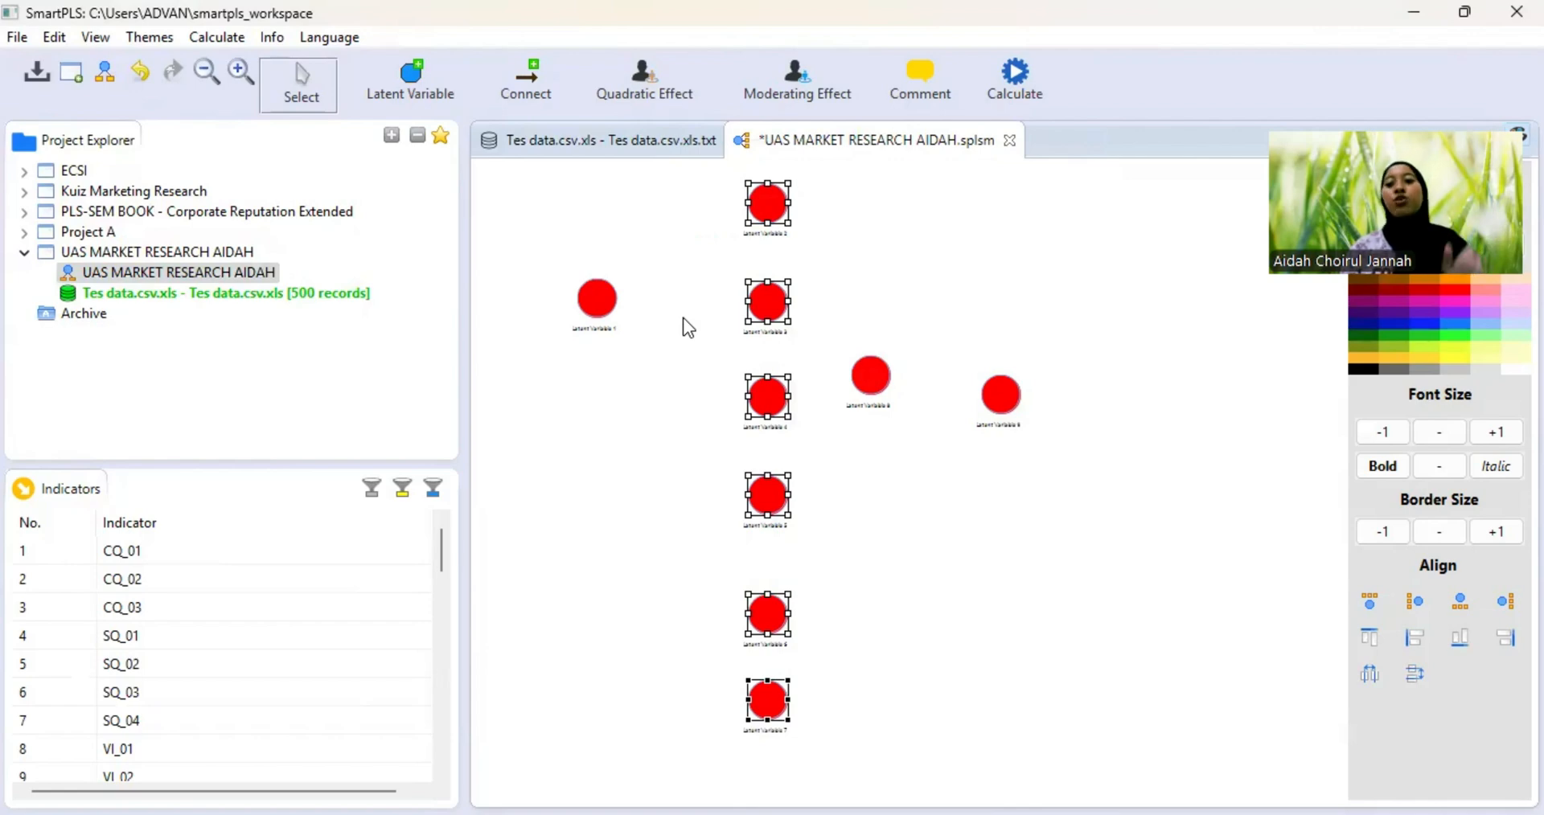
- Move Latent Variables 1, 8 and 9 down to roughly the same height, level with the middle of the column
{"action": "left_click", "coordinate": [596, 301]}
{"action": "left_click_drag", "start_coordinate": [595, 299], "coordinate": [583, 456]}
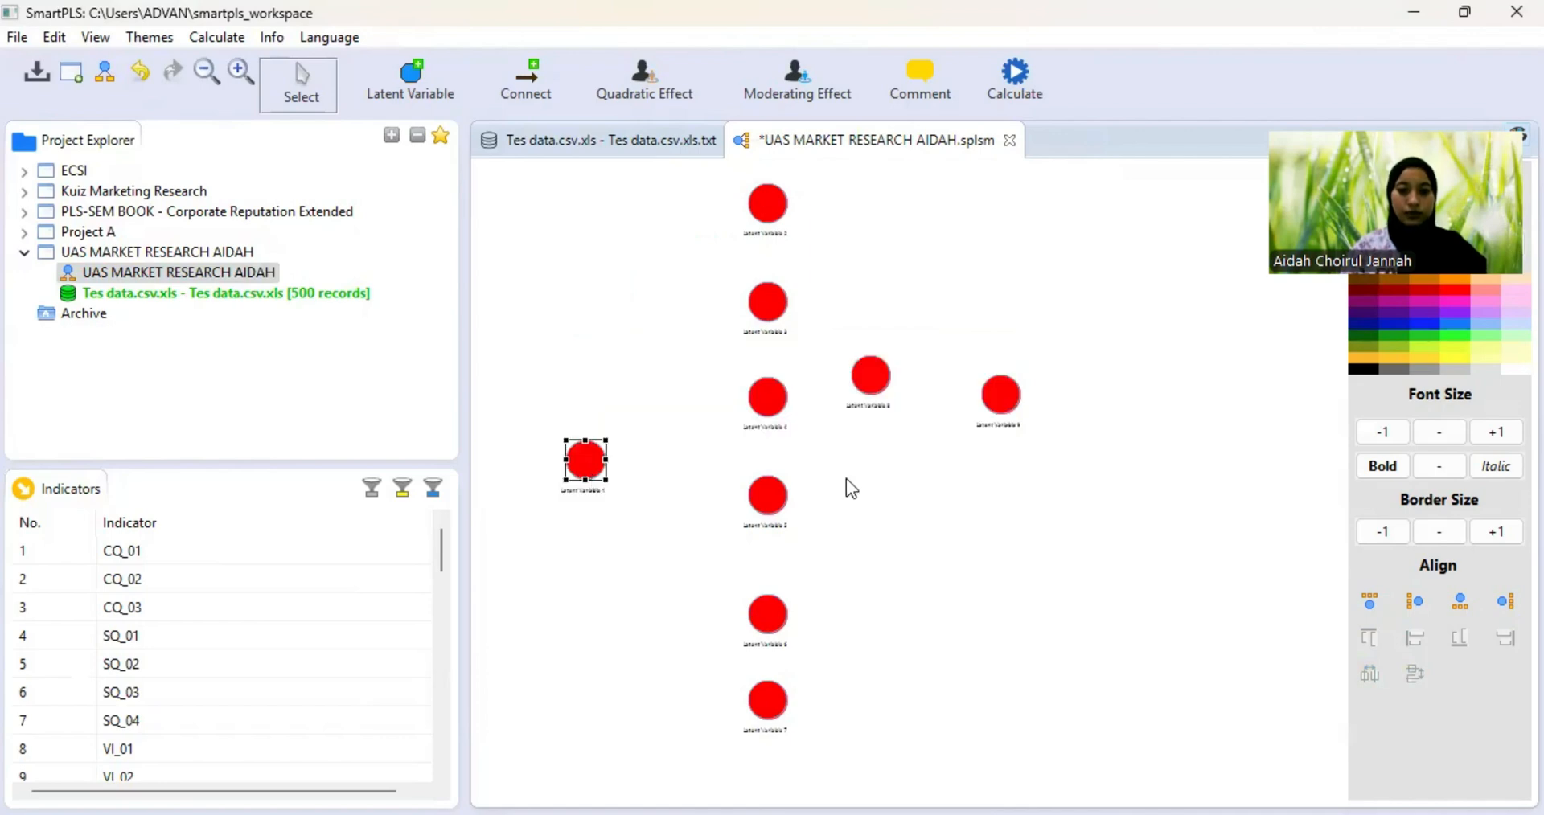
{"action": "left_click", "coordinate": [871, 379]}
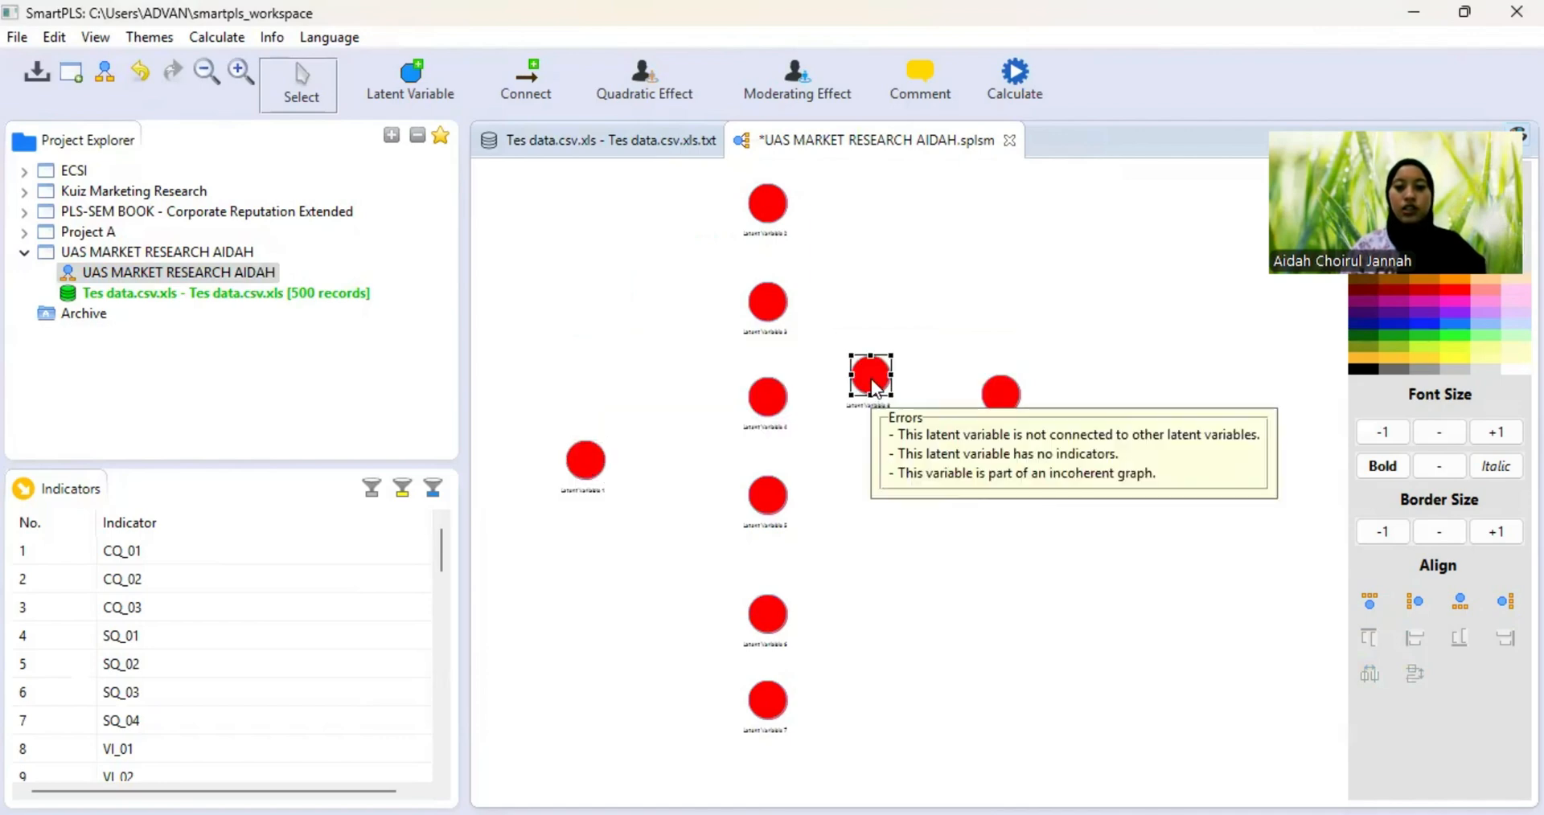
{"action": "left_click_drag", "start_coordinate": [871, 379], "coordinate": [867, 456]}
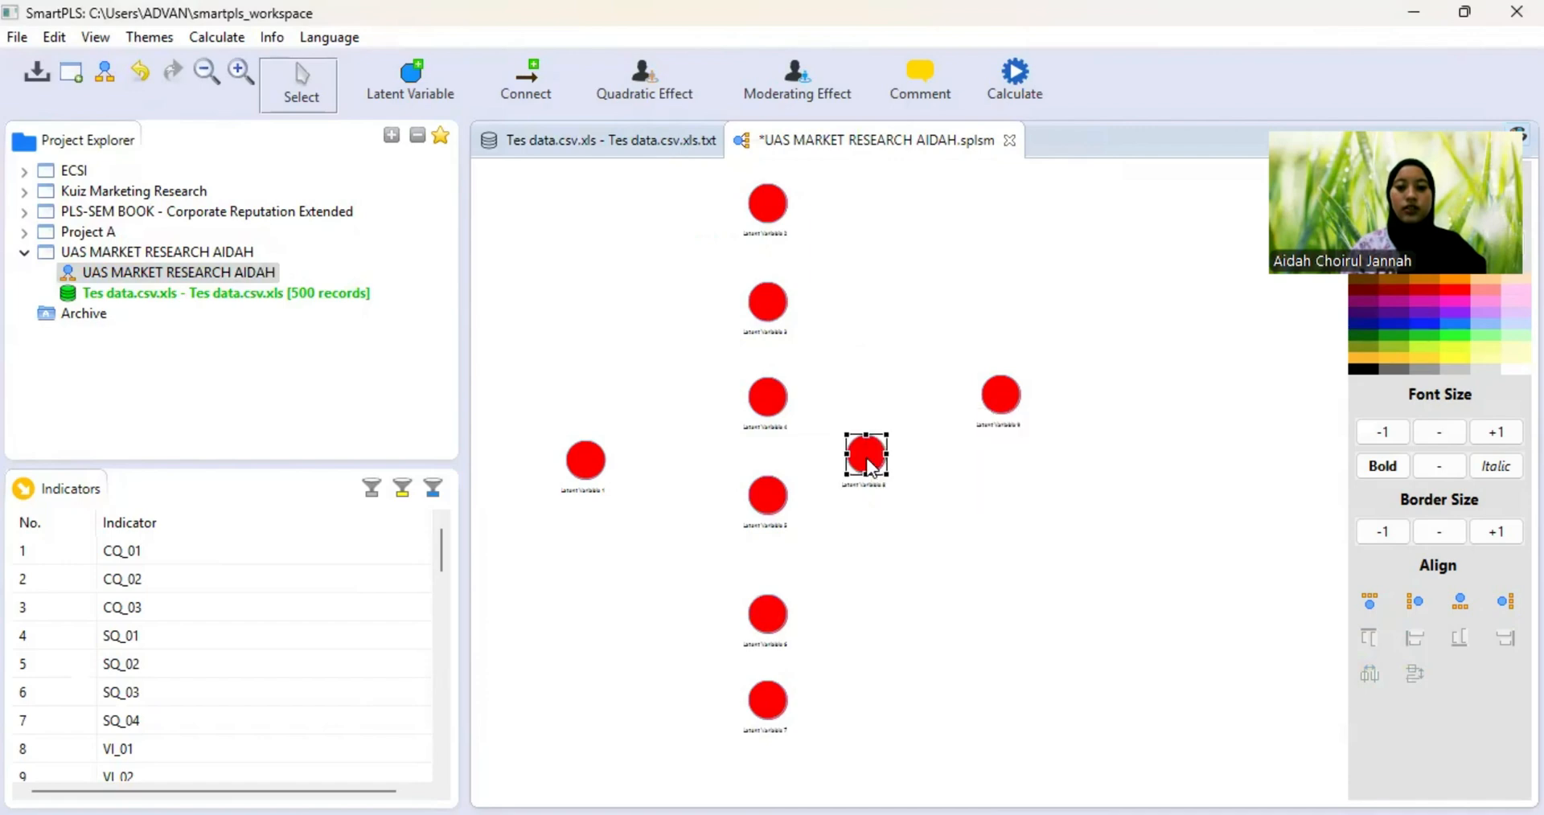
{"action": "left_click", "coordinate": [1007, 402]}
{"action": "left_click_drag", "start_coordinate": [1006, 466], "coordinate": [1007, 465]}
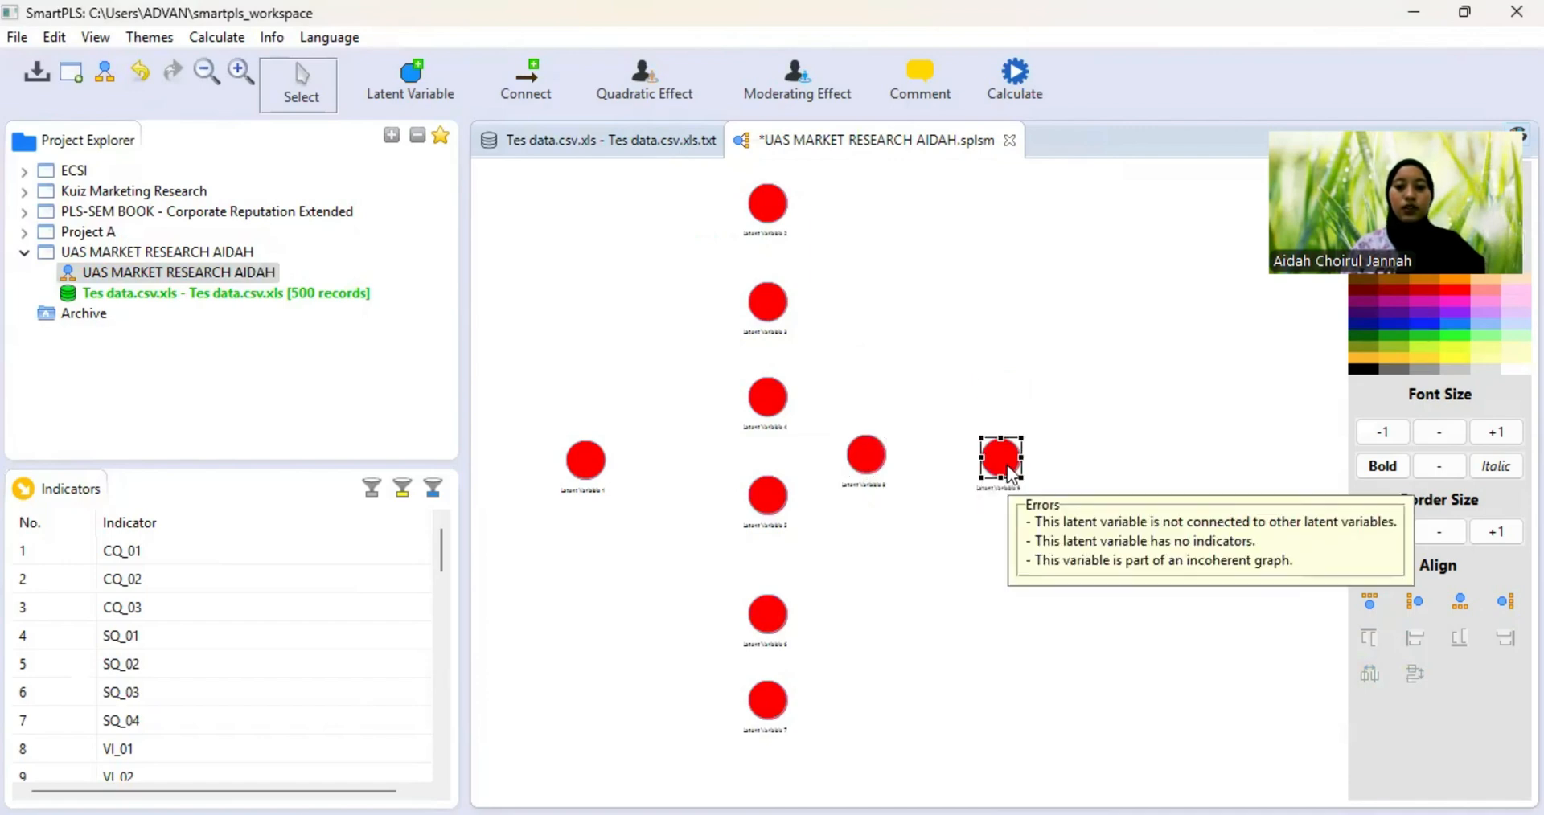
- Align Latent Variables 1, 8 and 9 to a common top edge and clear the selection
{"action": "left_click", "coordinate": [875, 458], "text": "shift"}
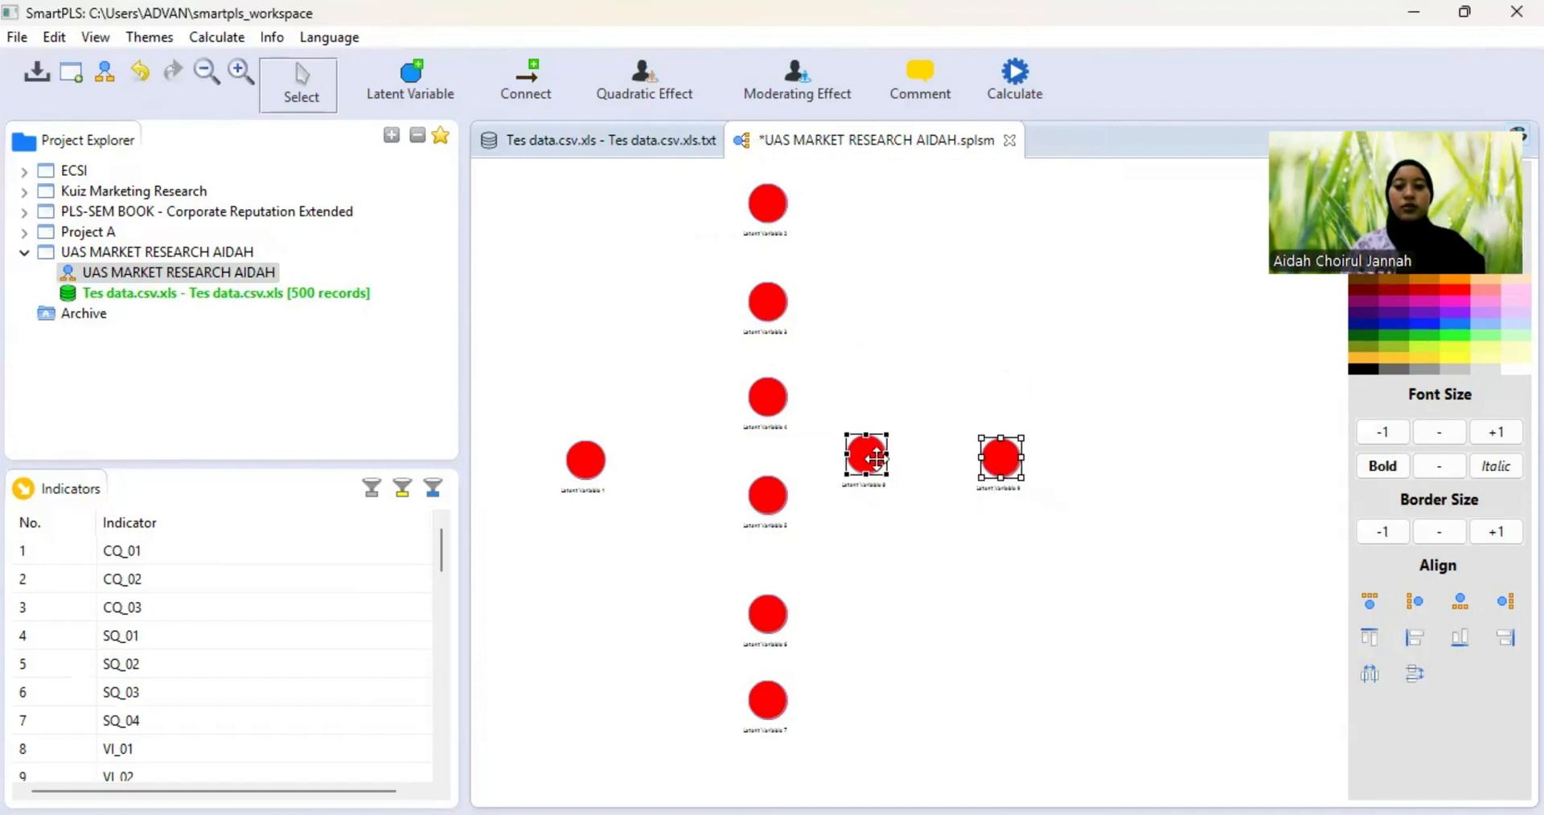
{"action": "left_click", "coordinate": [593, 465], "text": "shift"}
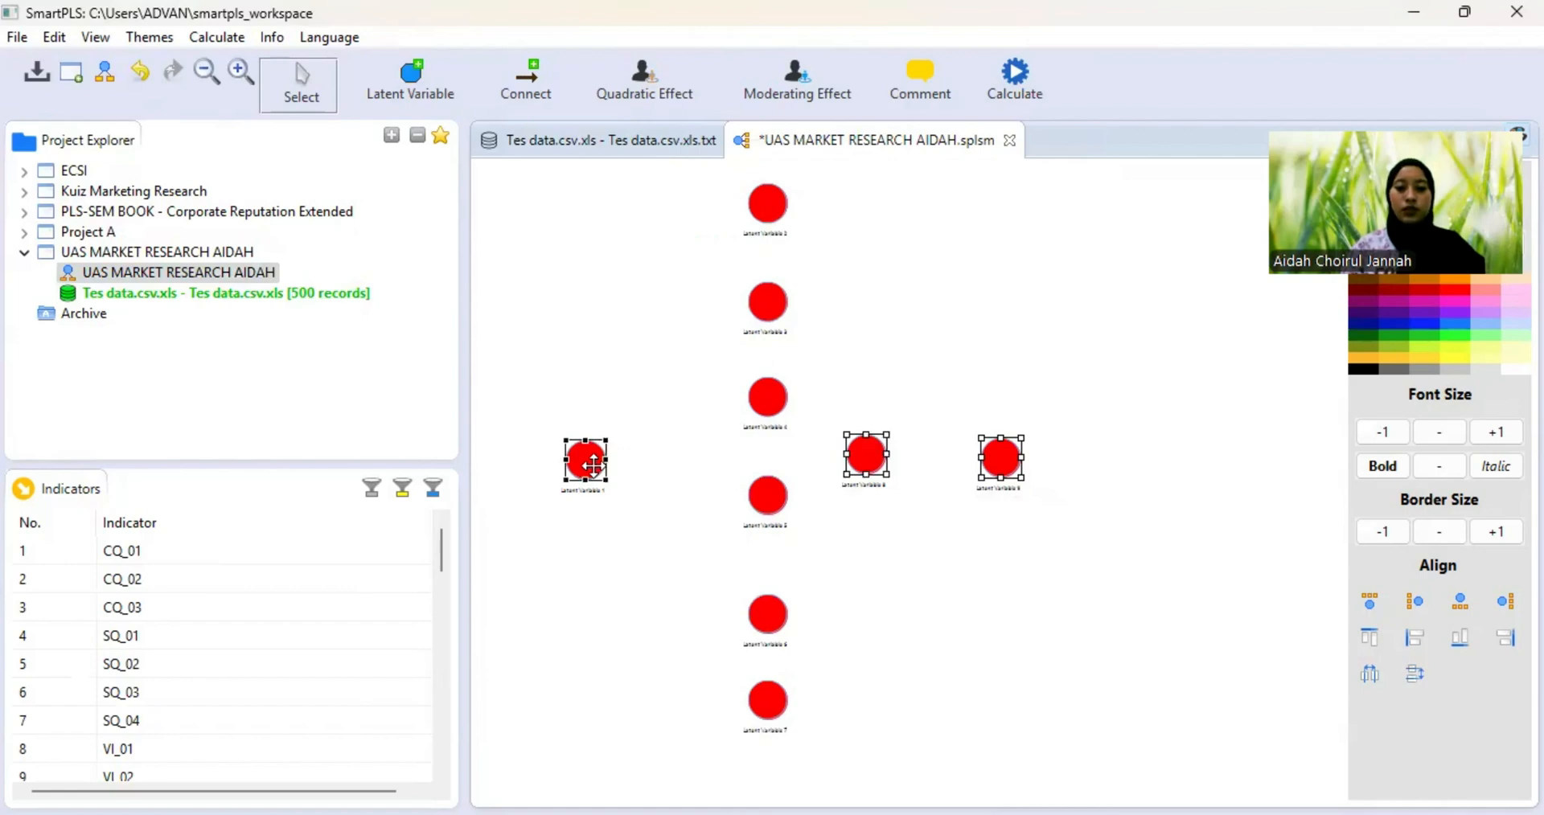
{"action": "right_click", "coordinate": [592, 464]}
{"action": "left_click", "coordinate": [697, 608]}
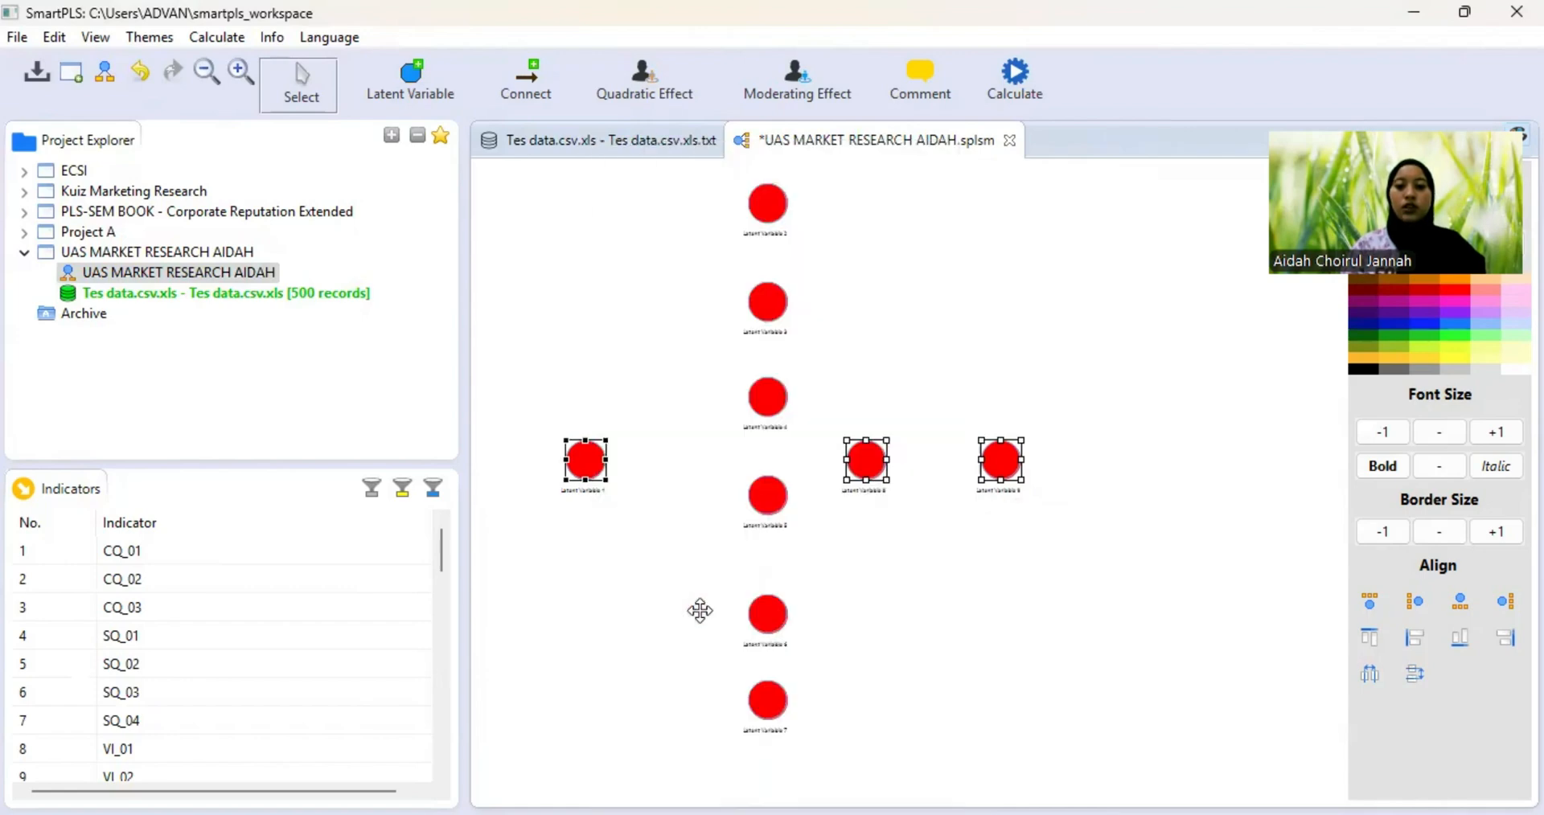
{"action": "left_click", "coordinate": [961, 356]}
- Bring up the reference diagram Market Research.jpg in the image viewer beside the SmartPLS model
{"action": "scroll", "coordinate": [962, 355], "scroll_direction": "up", "scroll_amount": 2}
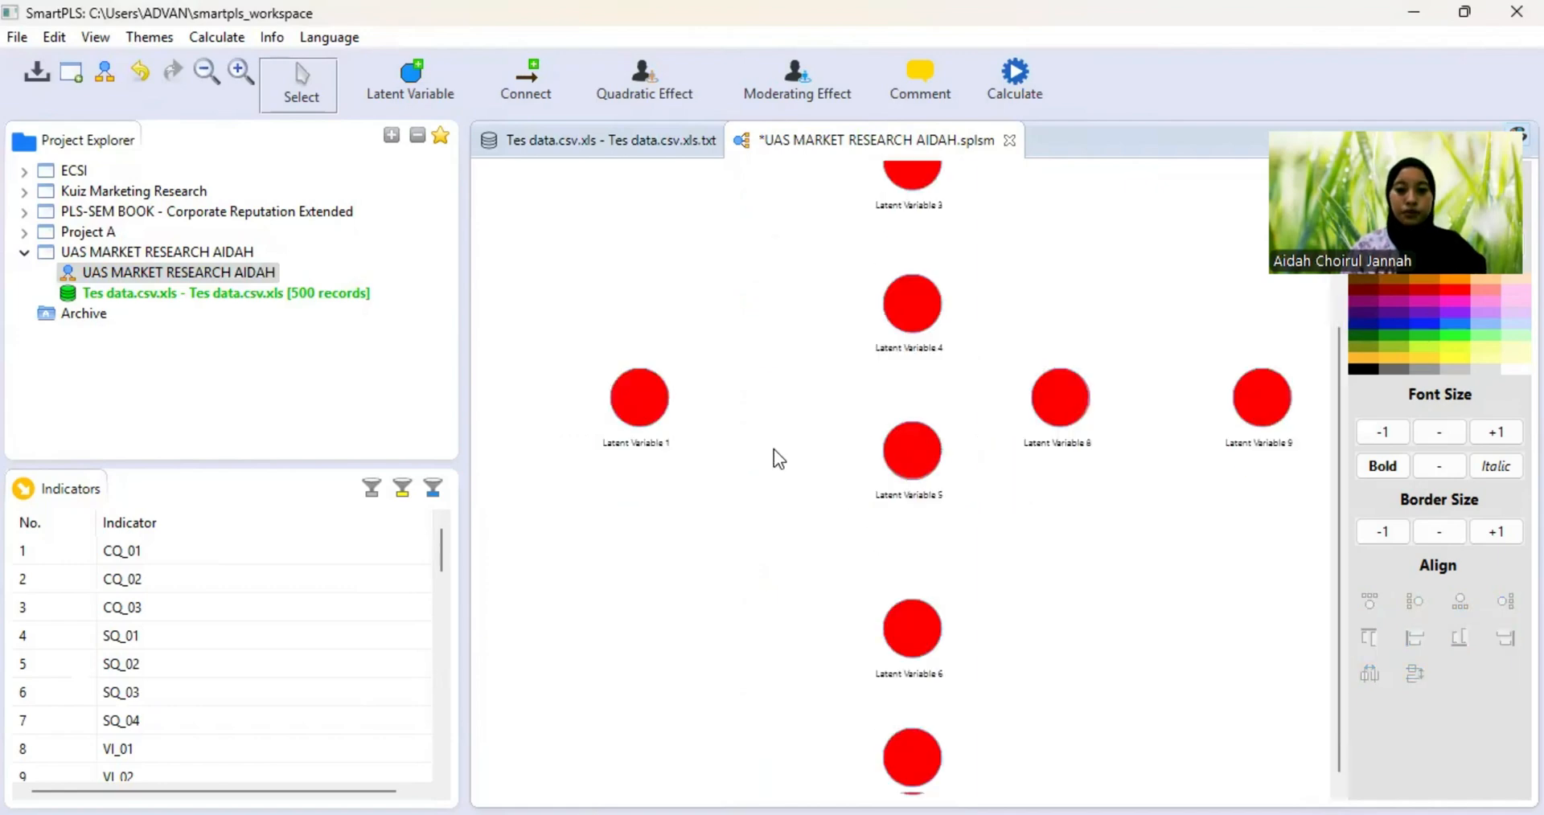
{"action": "scroll", "coordinate": [773, 450], "scroll_direction": "down", "scroll_amount": 1}
{"action": "left_click", "coordinate": [626, 435]}
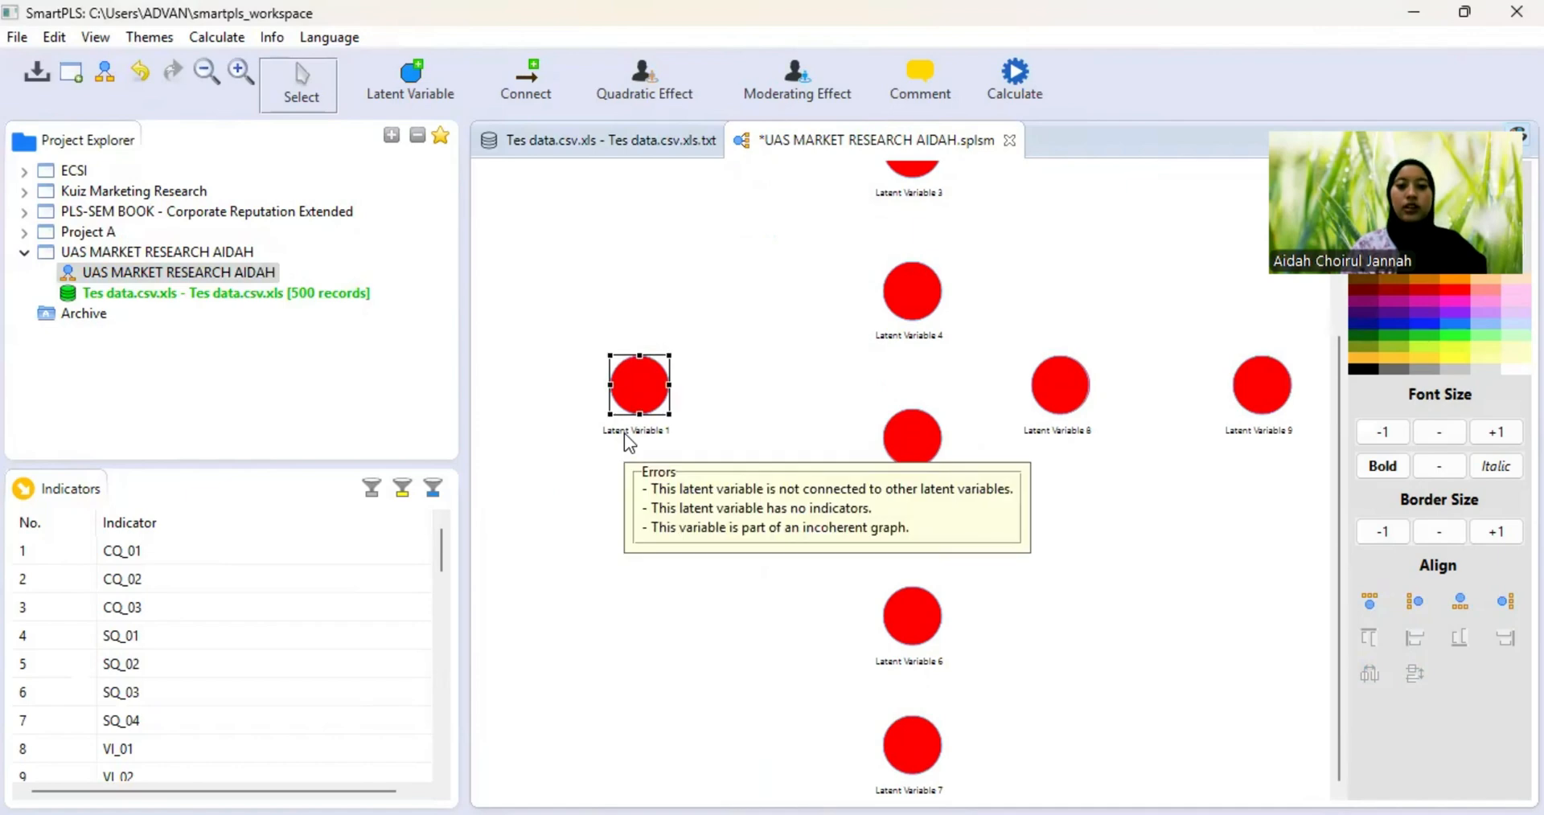
{"action": "left_click", "coordinate": [759, 434]}
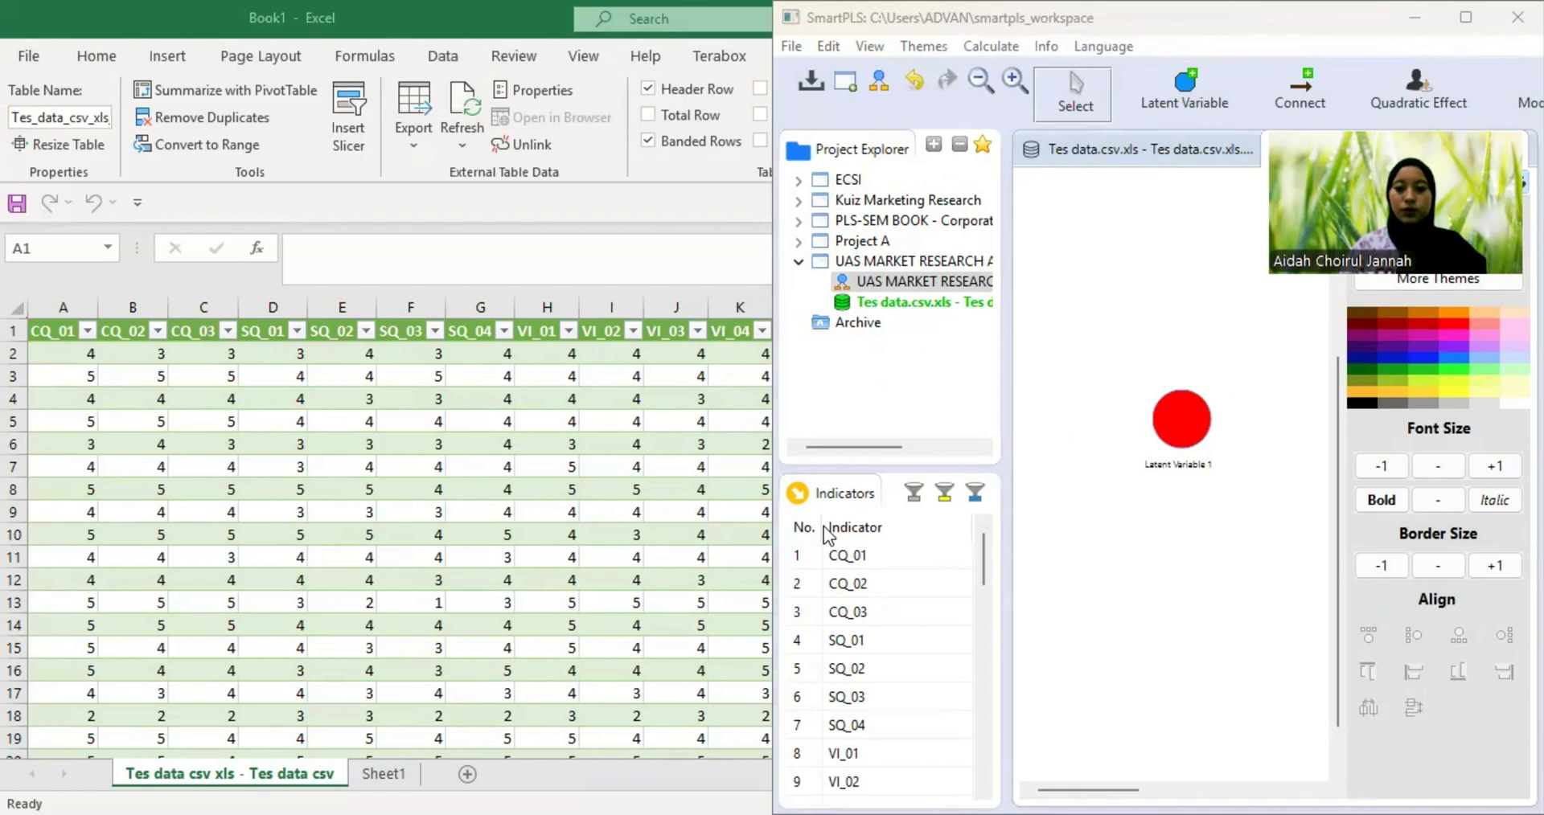
{"action": "key", "text": "alt+Tab"}
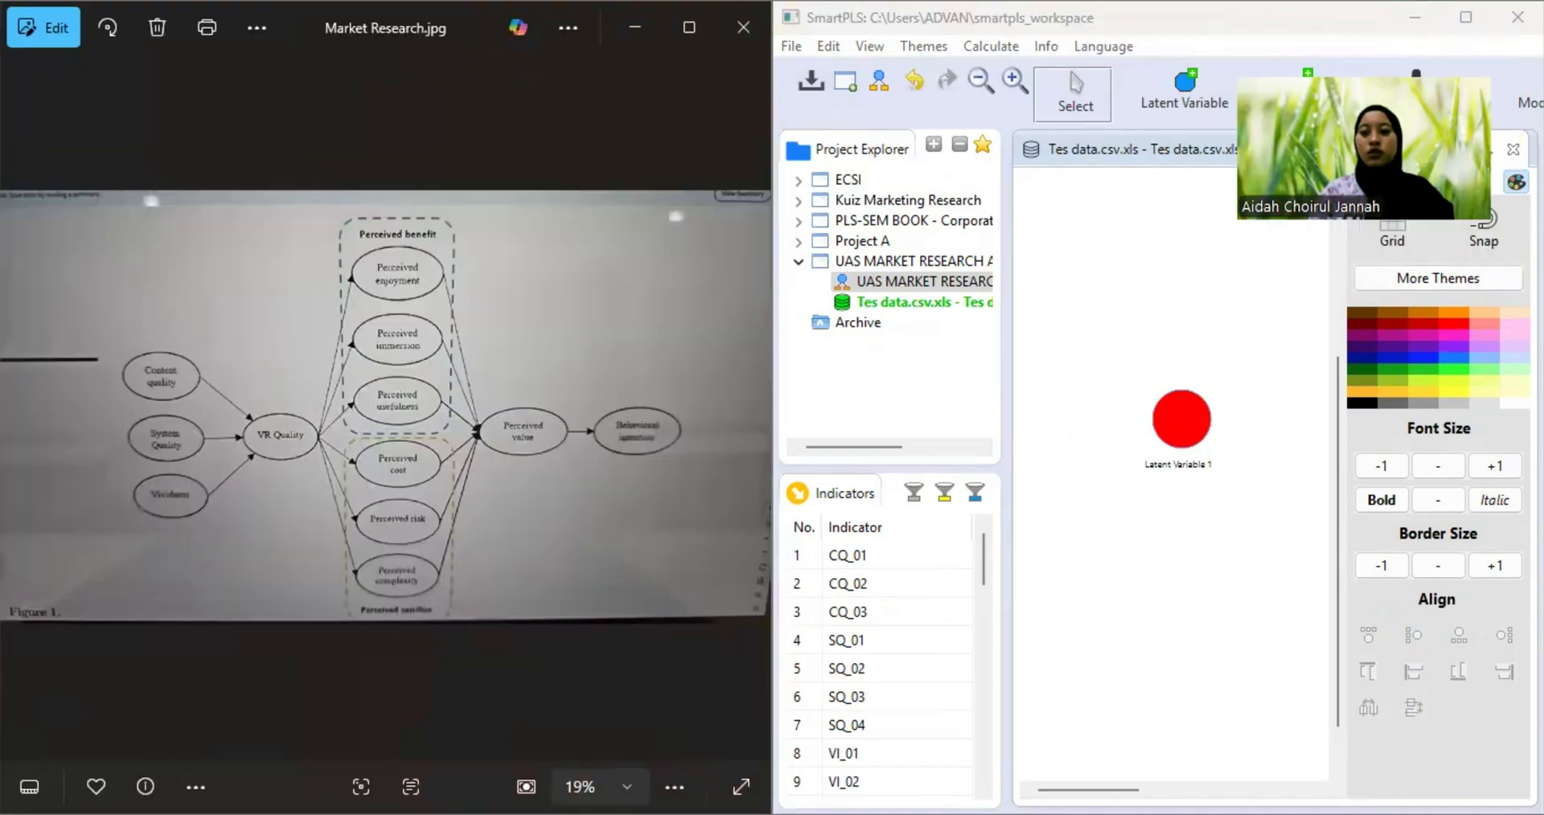
{"action": "left_click", "coordinate": [1278, 388]}
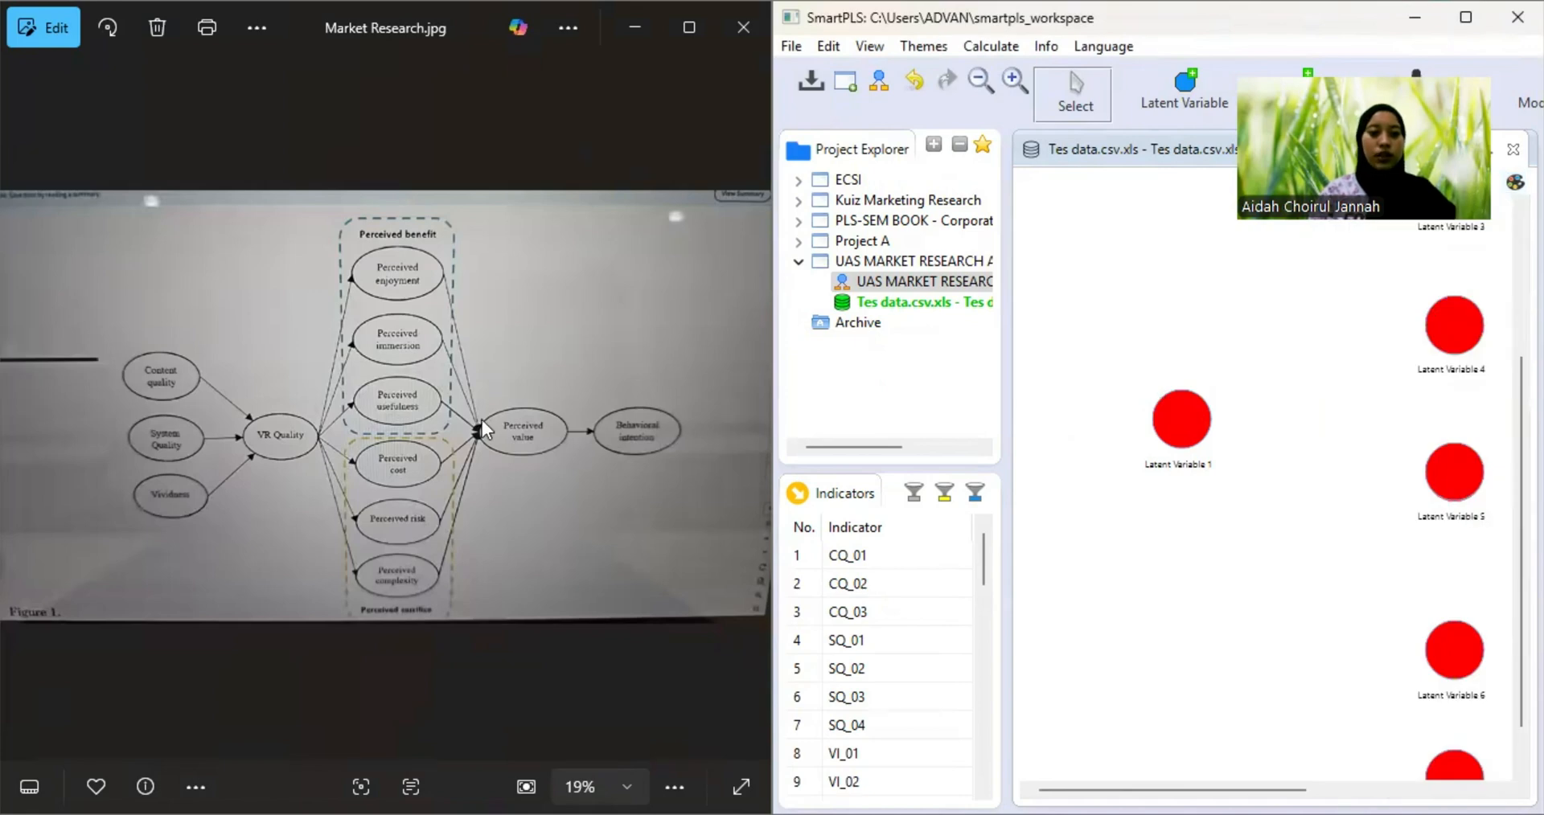
- Rename Latent Variable 1 as VR Quality, following the reference diagram
{"action": "double_click", "coordinate": [1181, 458]}
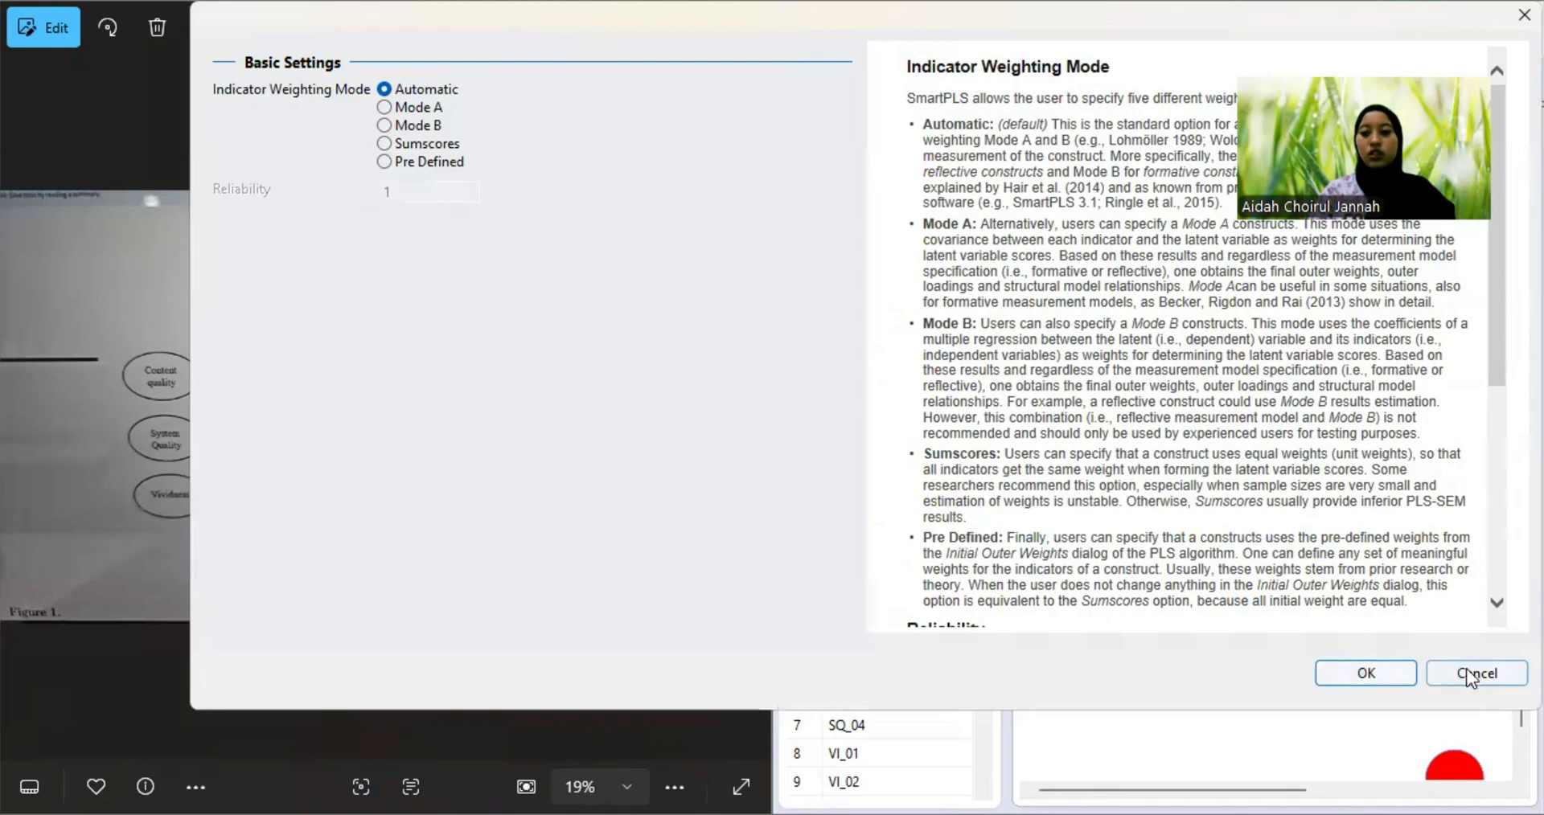
{"action": "left_click", "coordinate": [1466, 673]}
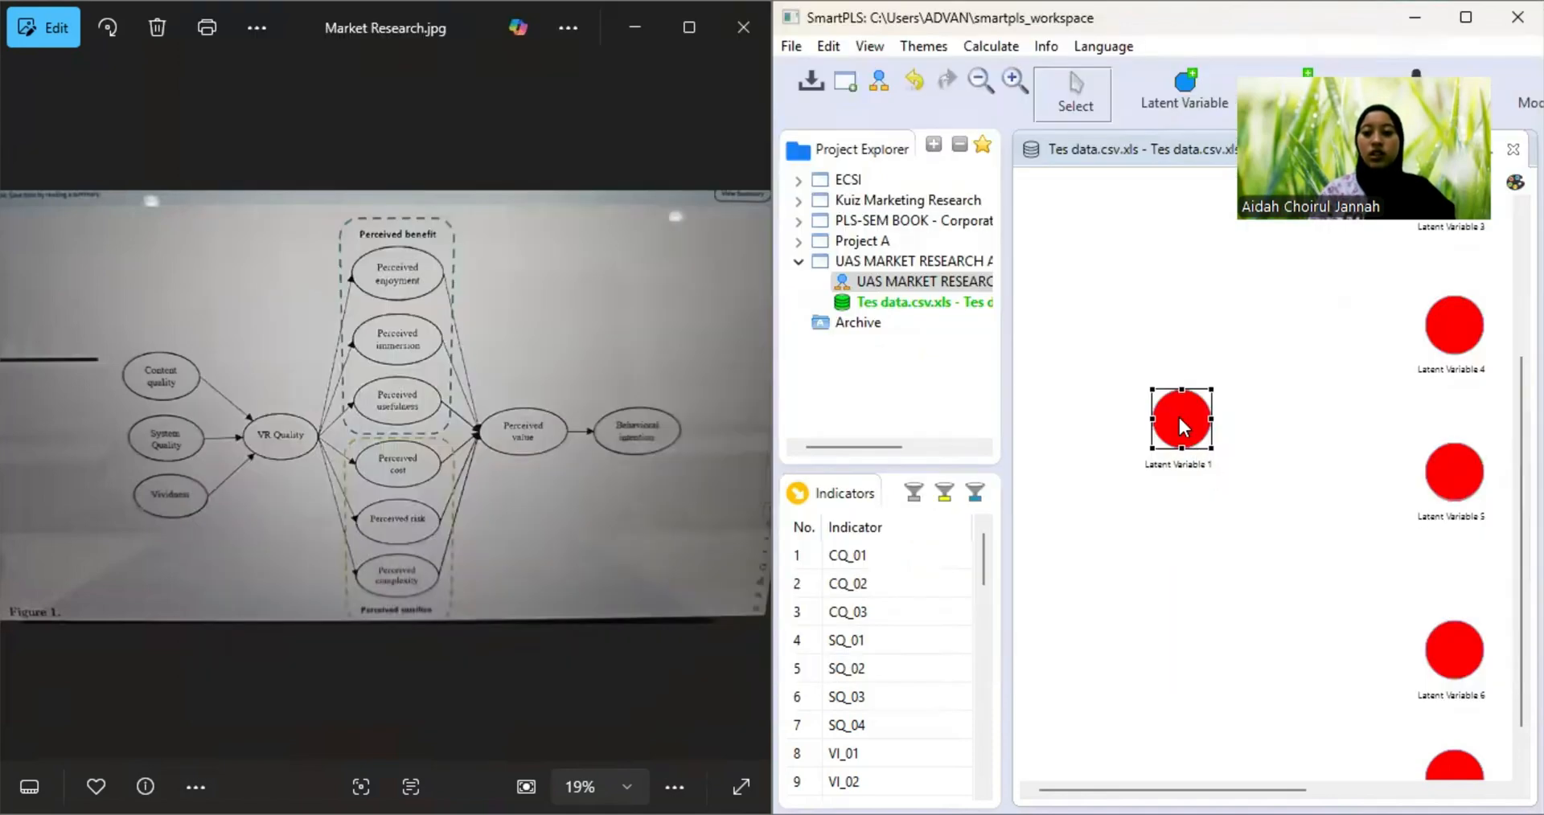
{"action": "mouse_move", "coordinate": [1179, 415]}
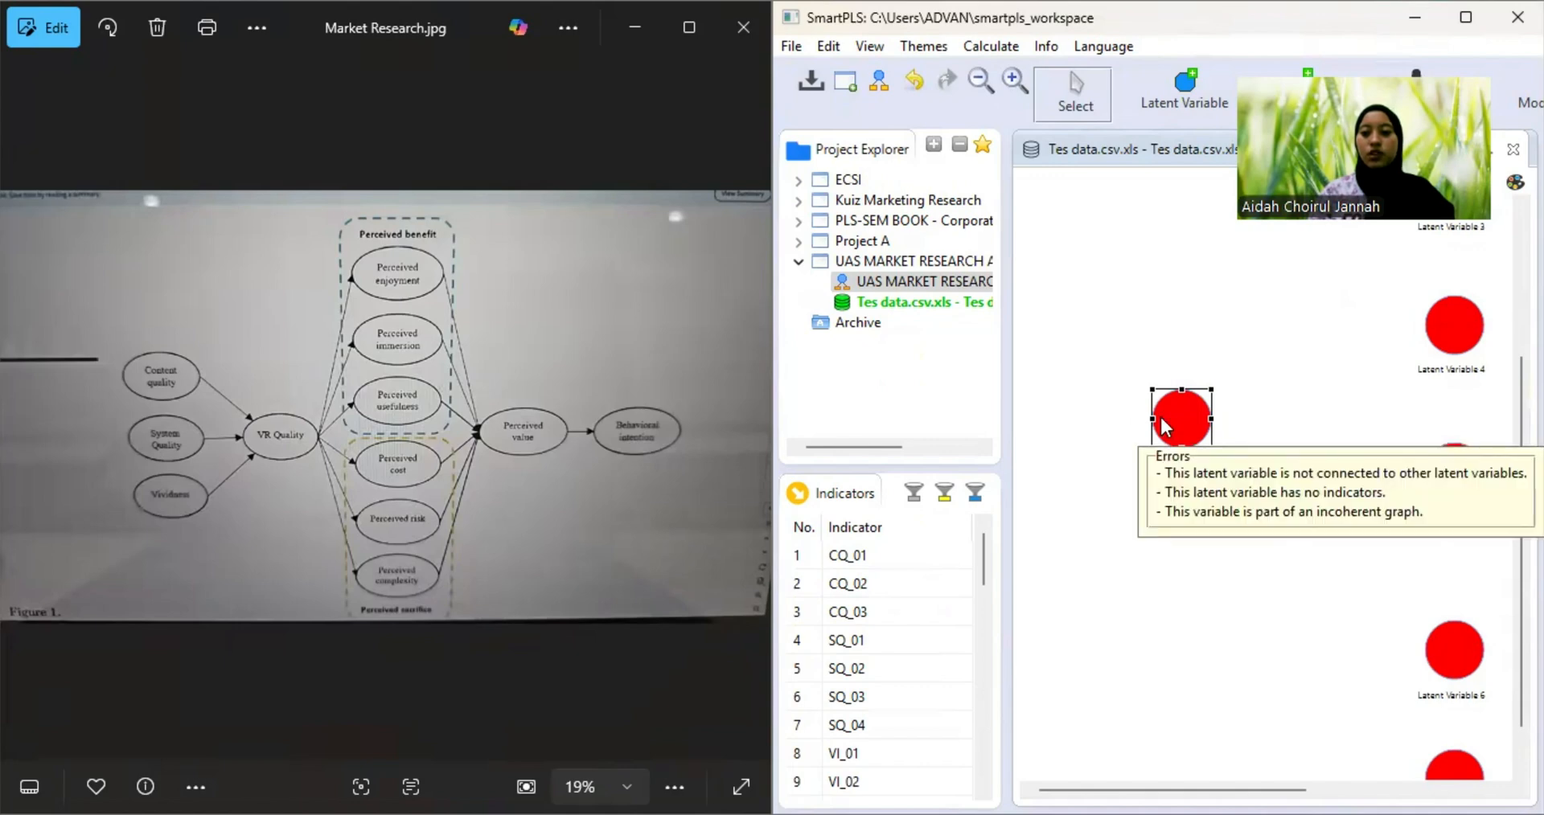
{"action": "right_click", "coordinate": [1164, 426]}
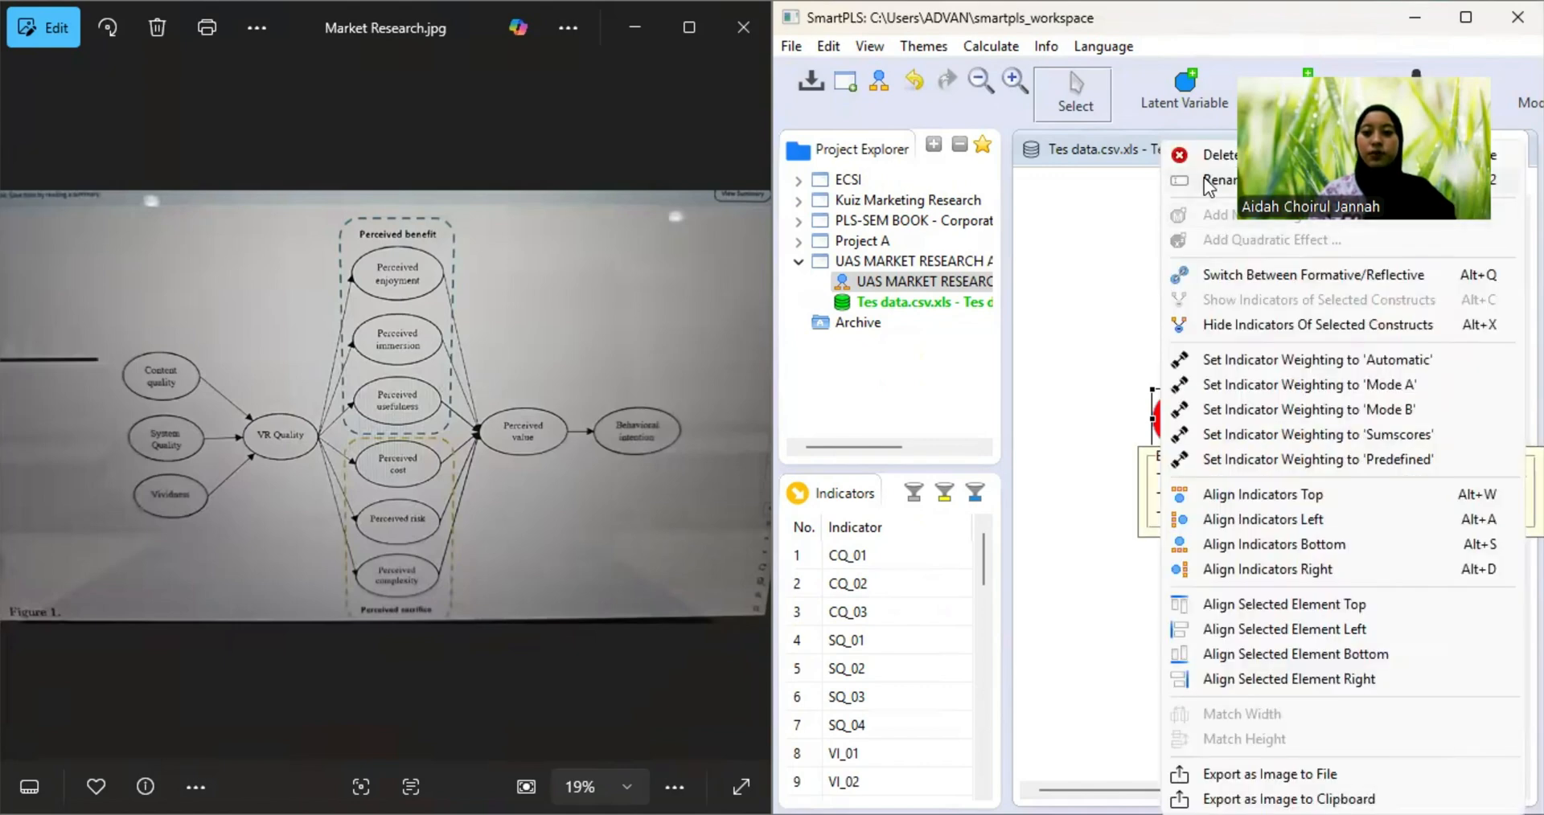
{"action": "key", "text": "F2"}
{"action": "type", "text": "01"}
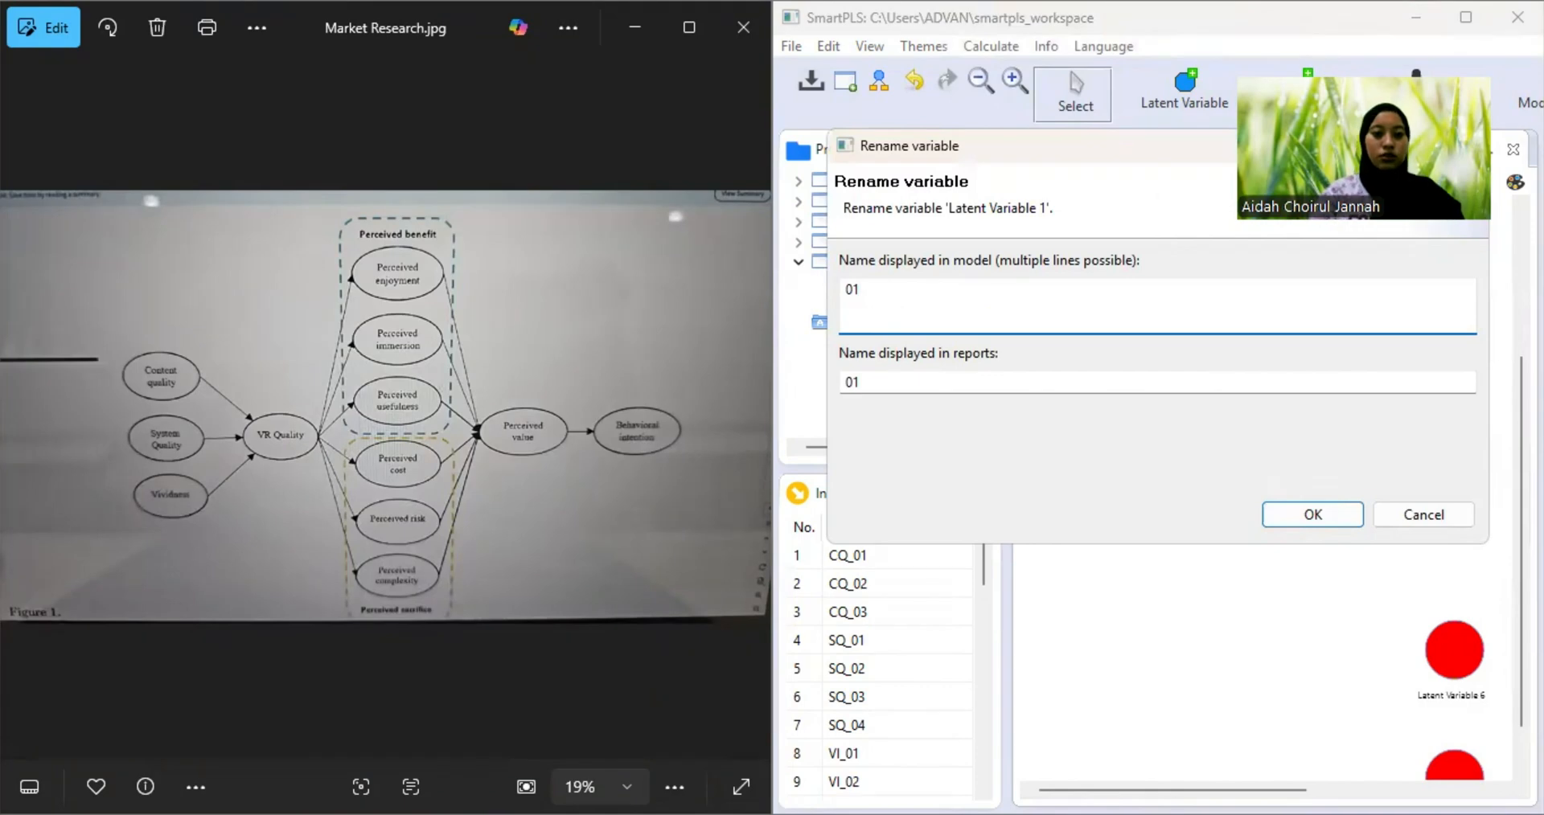
{"action": "key", "text": "BackSpace"}
{"action": "key", "text": "BackSpace"}
{"action": "type", "text": "VR"}
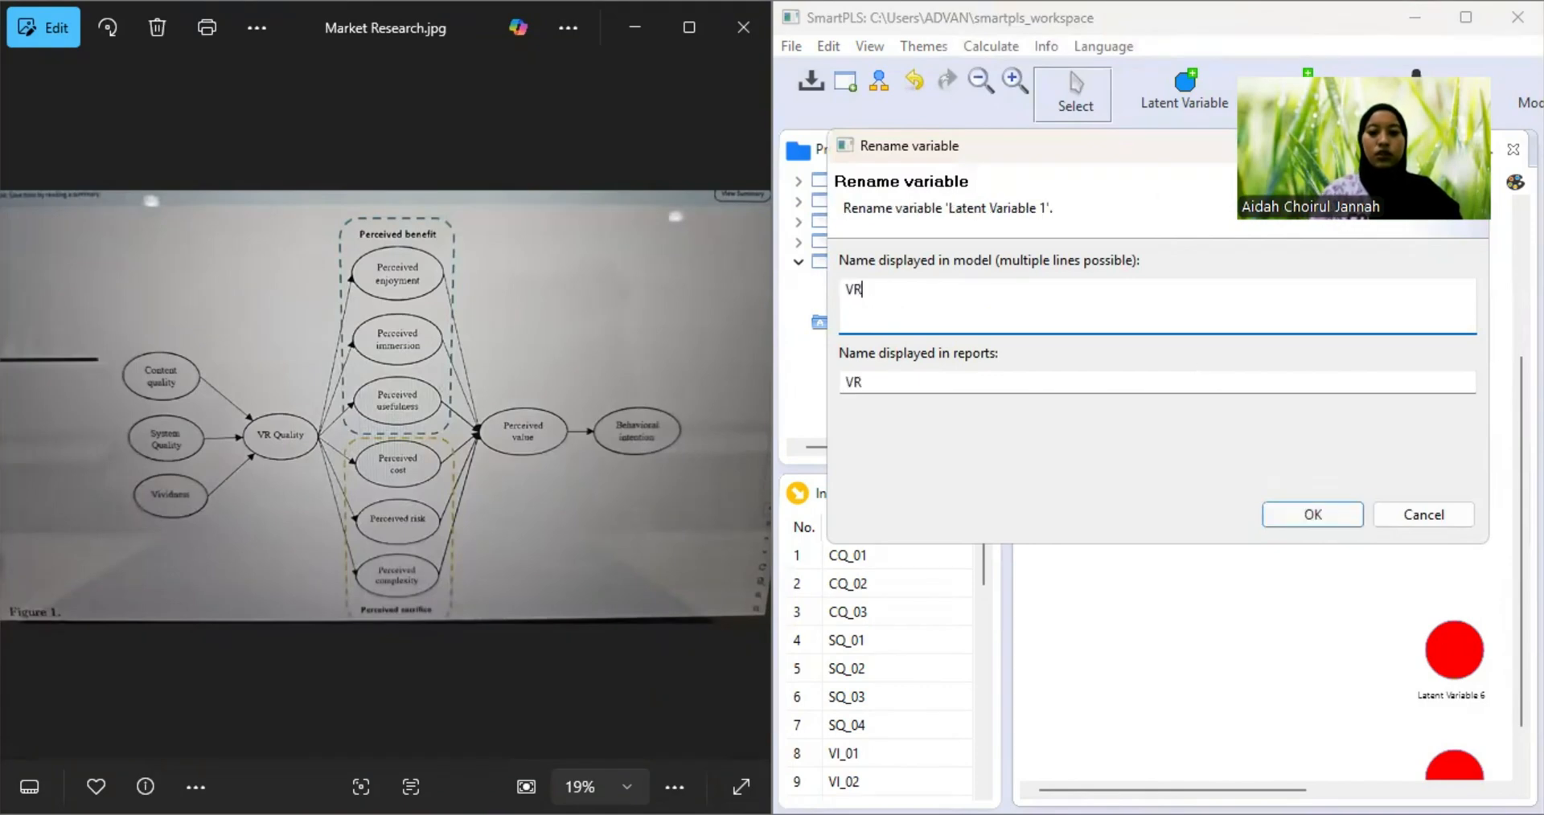
{"action": "key", "text": "BackSpace"}
{"action": "key", "text": "BackSpace"}
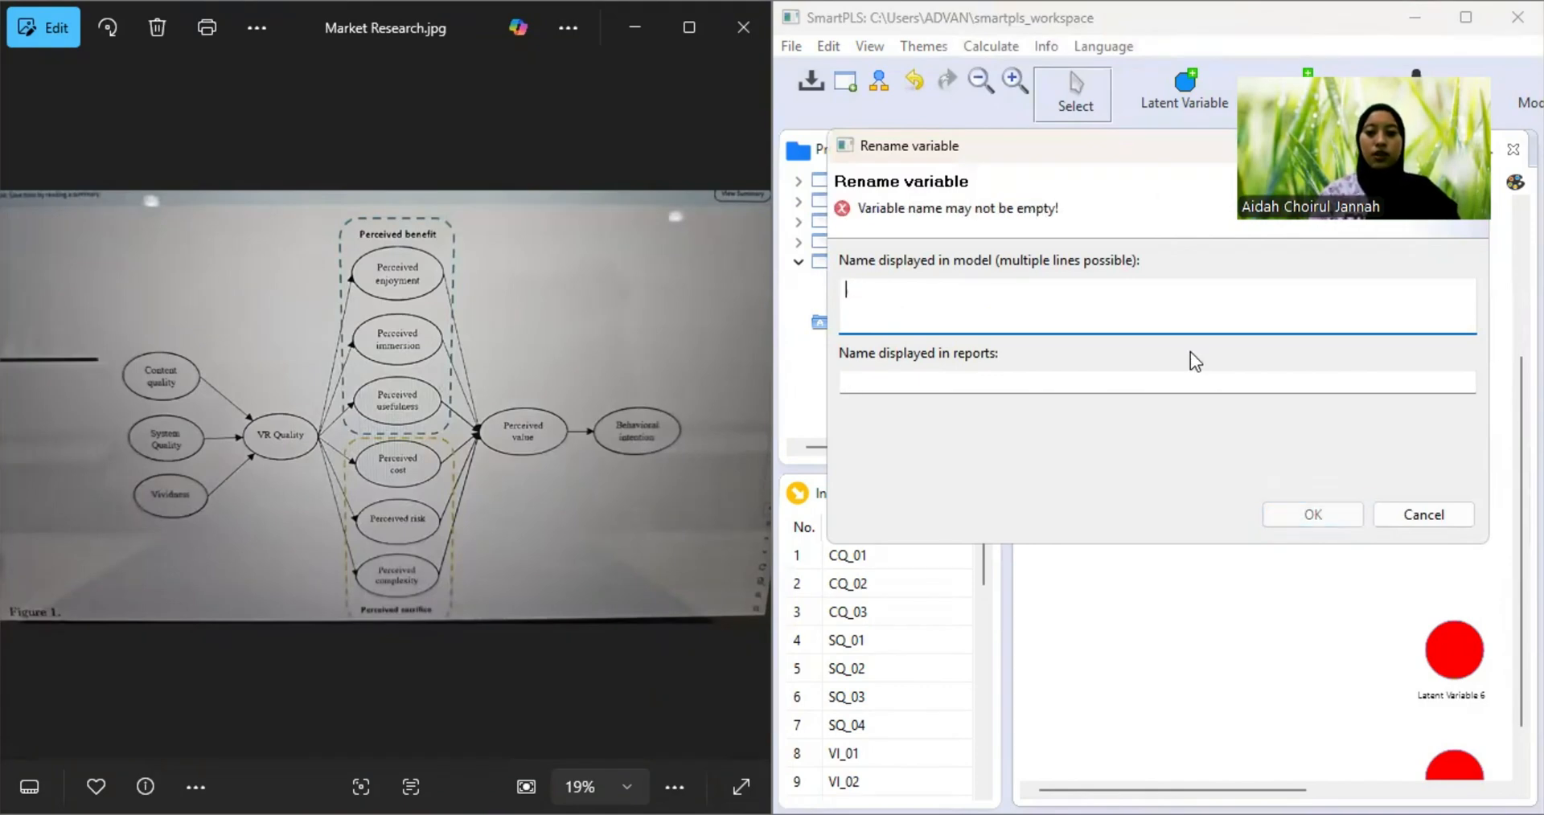
{"action": "type", "text": "VR"}
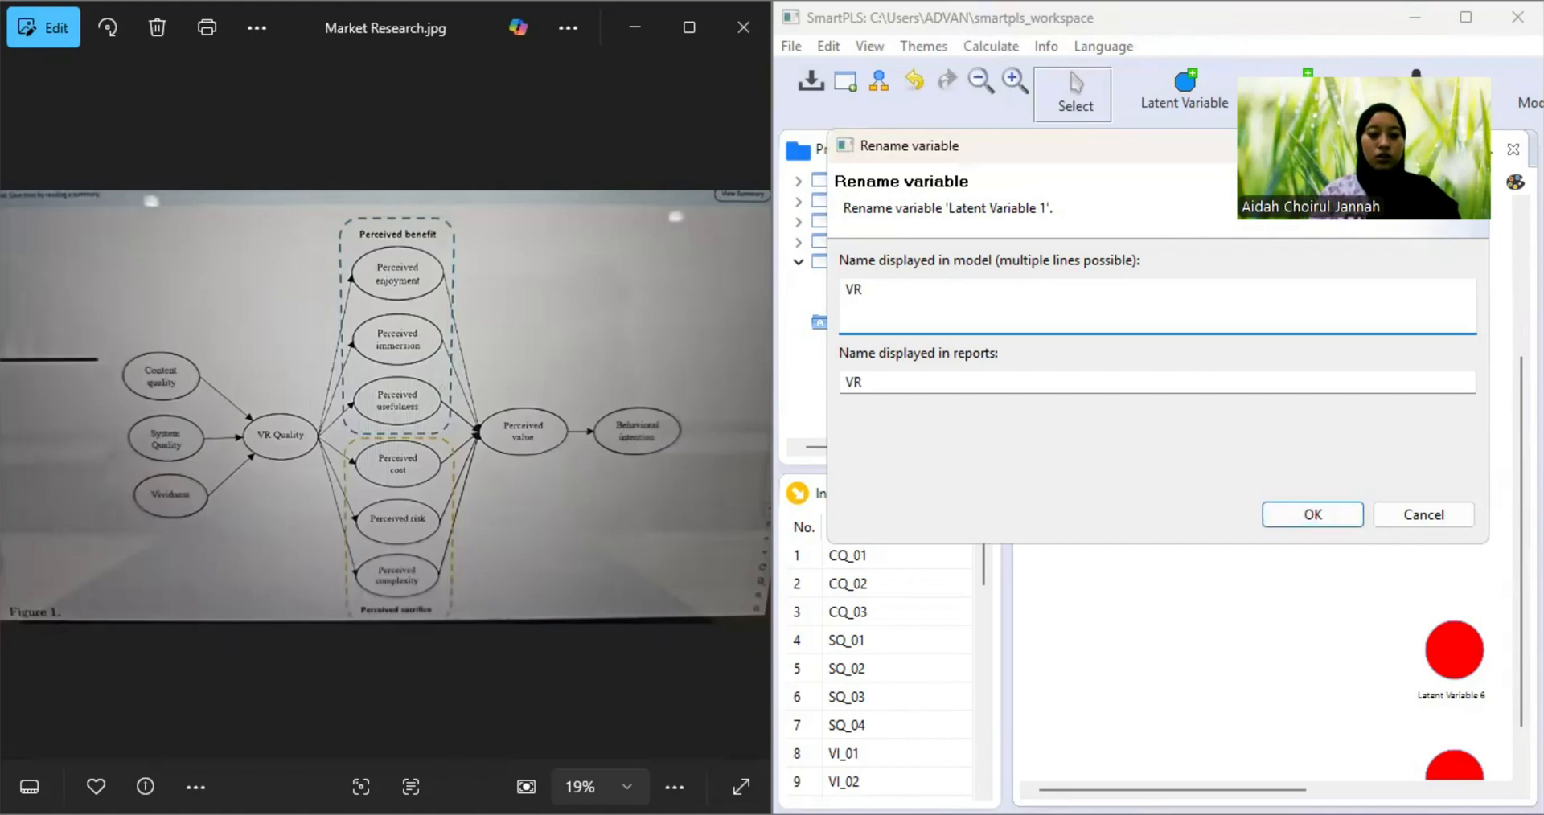
{"action": "type", "text": " Quality"}
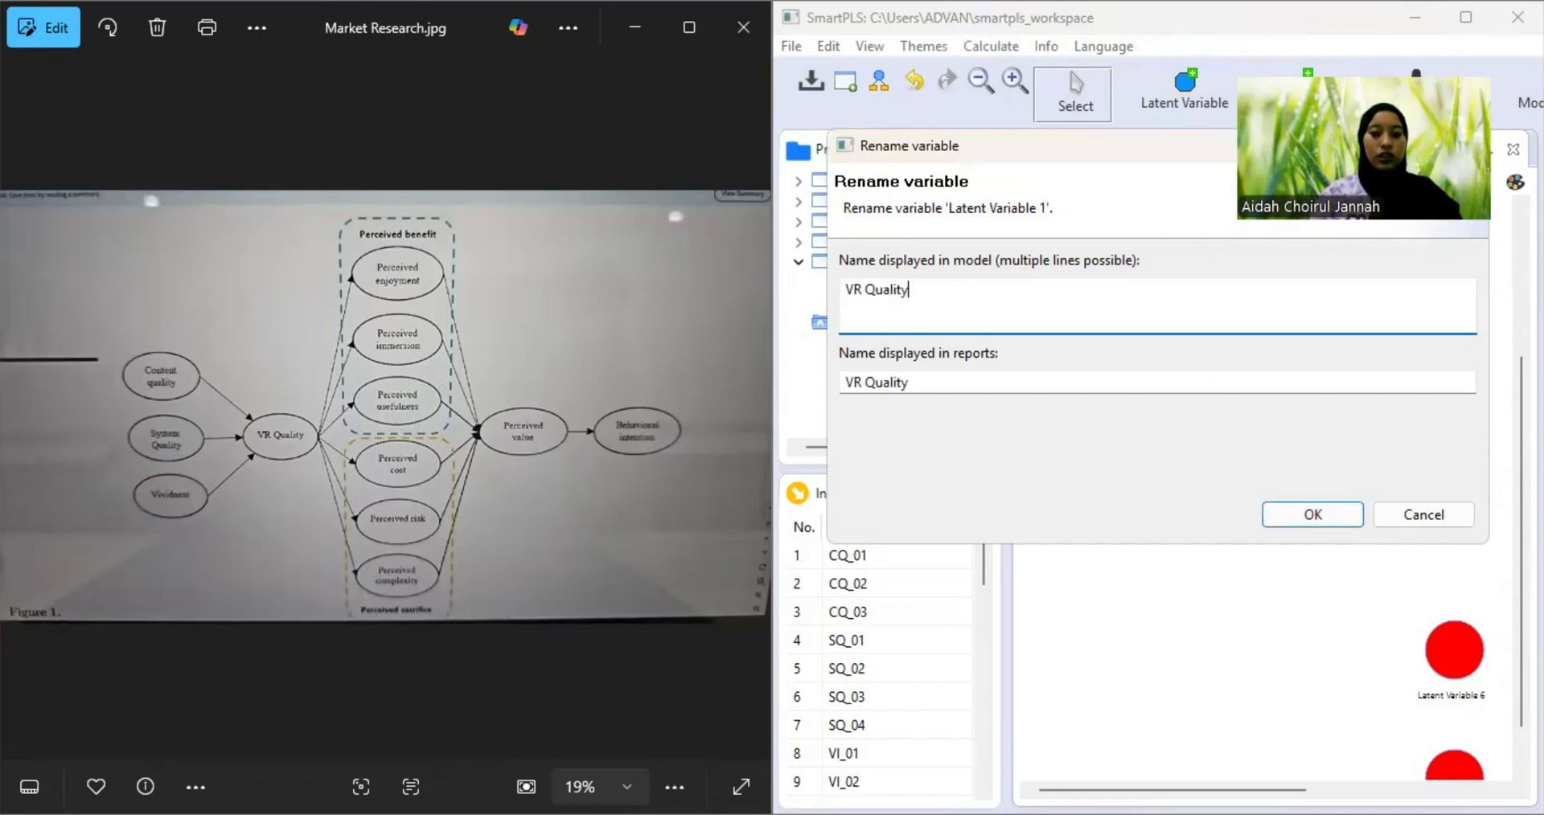
{"action": "left_click", "coordinate": [1306, 517]}
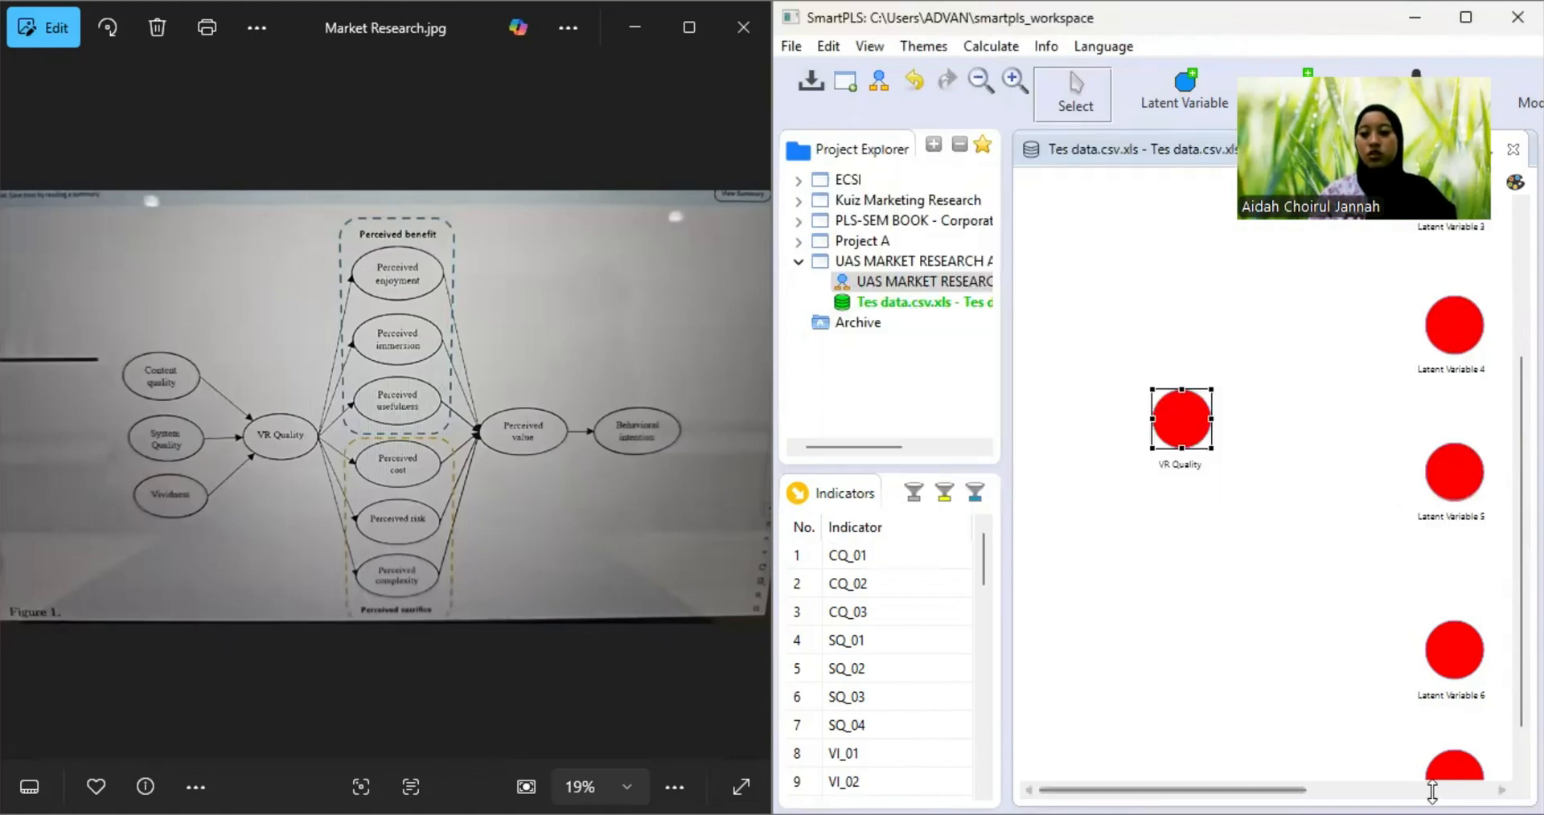
- Rename Latent Variable 2, the uppermost construct in the column, as Perceived Enjoyment
{"action": "left_click", "coordinate": [1492, 781]}
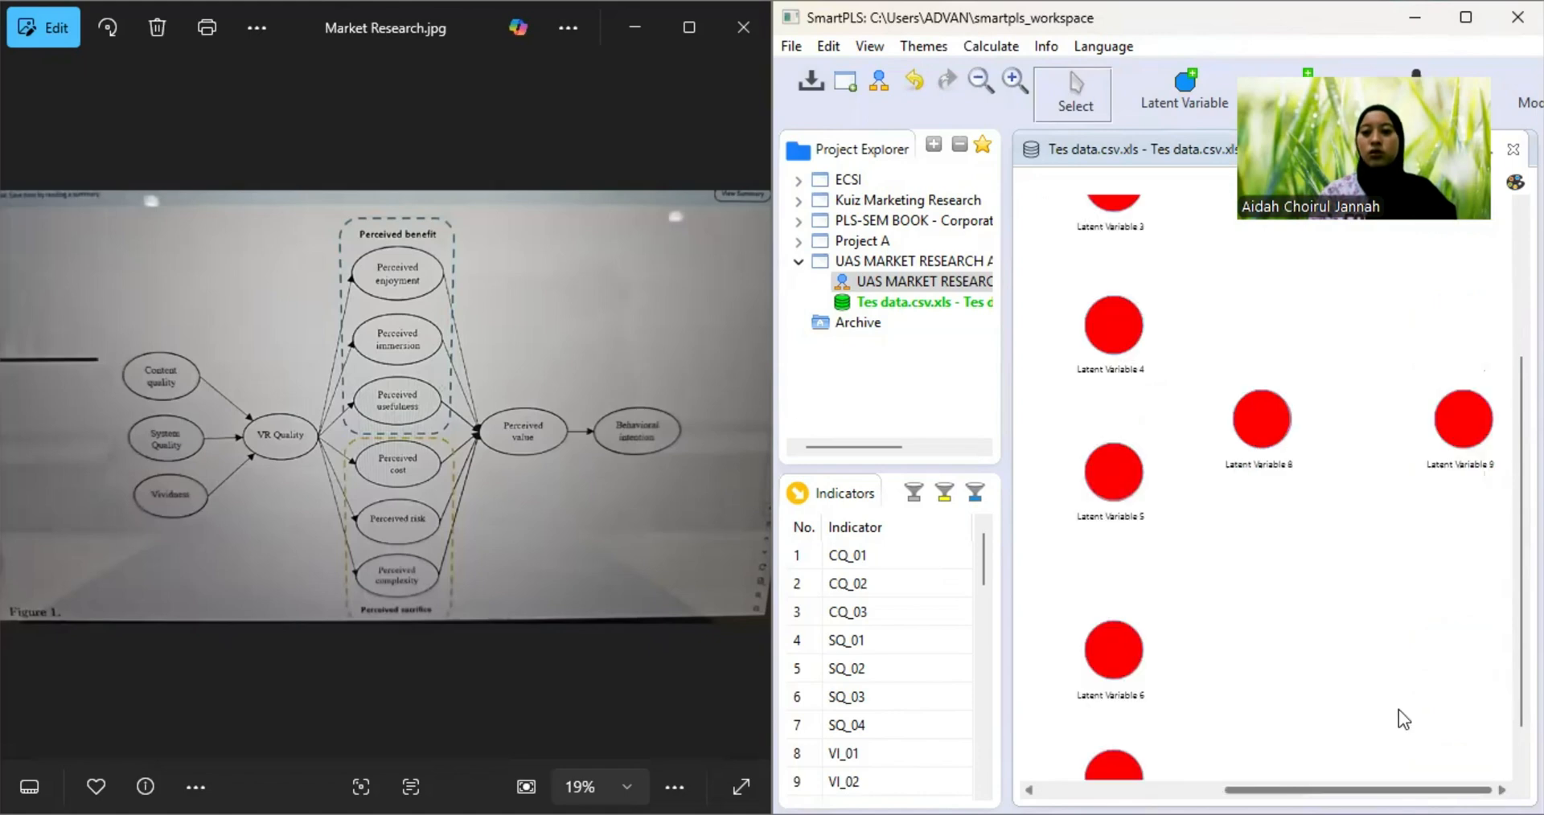
{"action": "scroll", "coordinate": [1145, 302], "scroll_direction": "up", "scroll_amount": 5}
{"action": "scroll", "coordinate": [1150, 312], "scroll_direction": "up", "scroll_amount": 2}
{"action": "left_click", "coordinate": [1110, 304]}
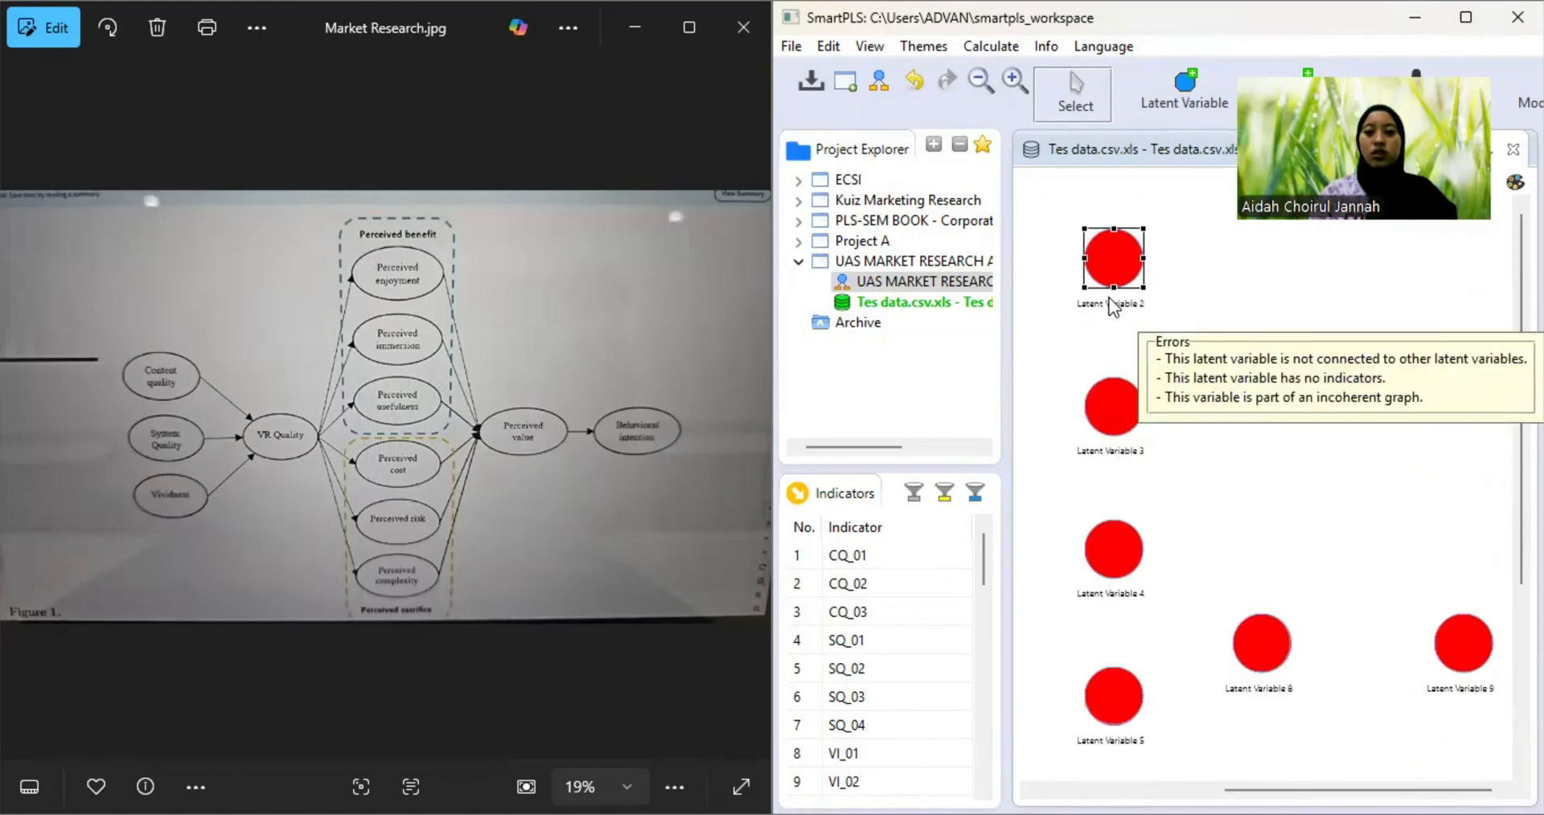
{"action": "right_click", "coordinate": [1110, 304]}
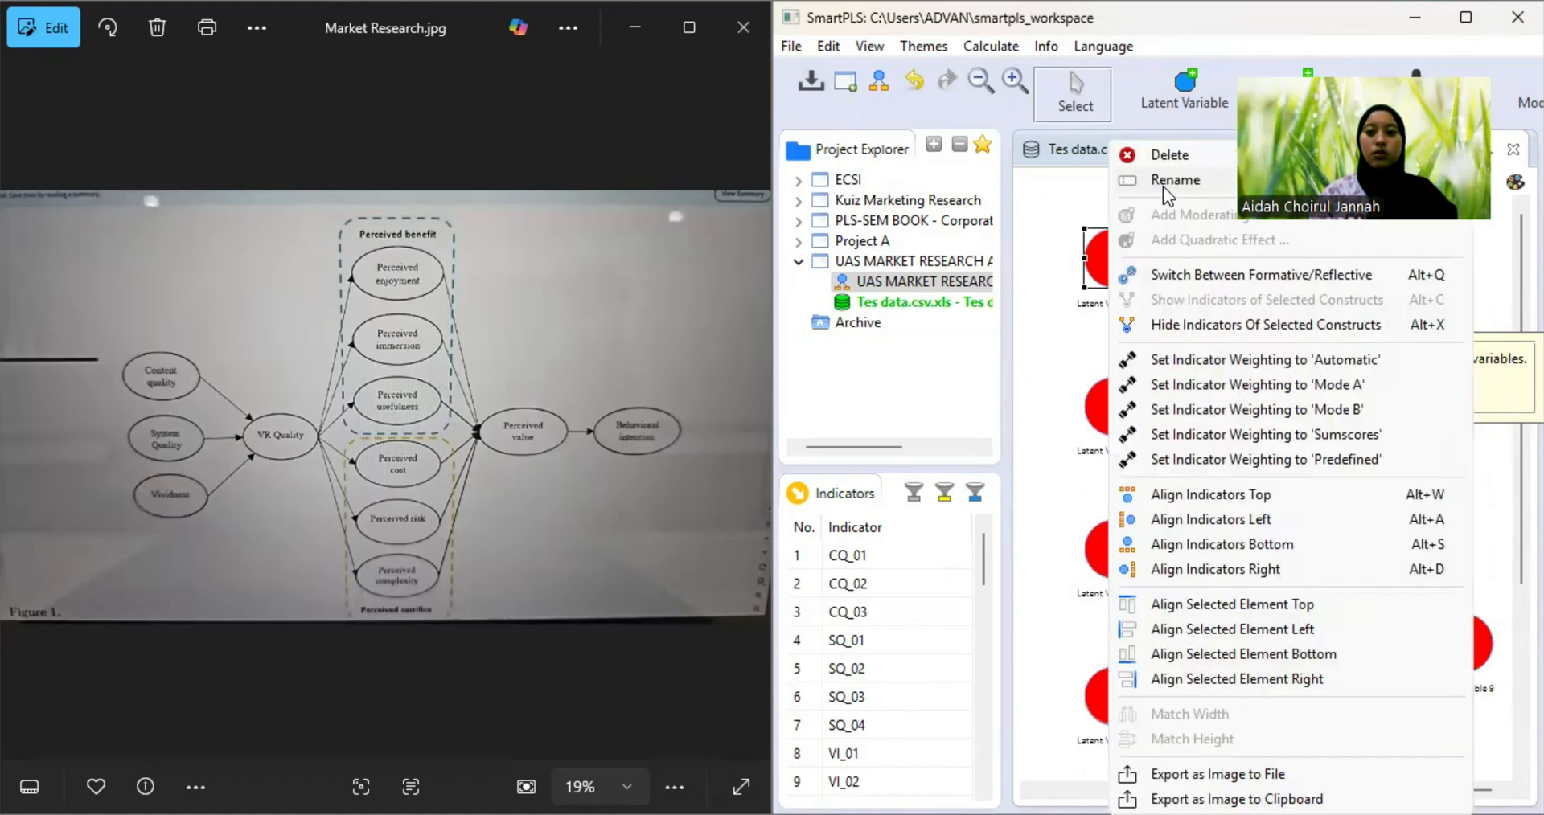
{"action": "left_click", "coordinate": [1162, 179]}
{"action": "type", "text": "Pe"}
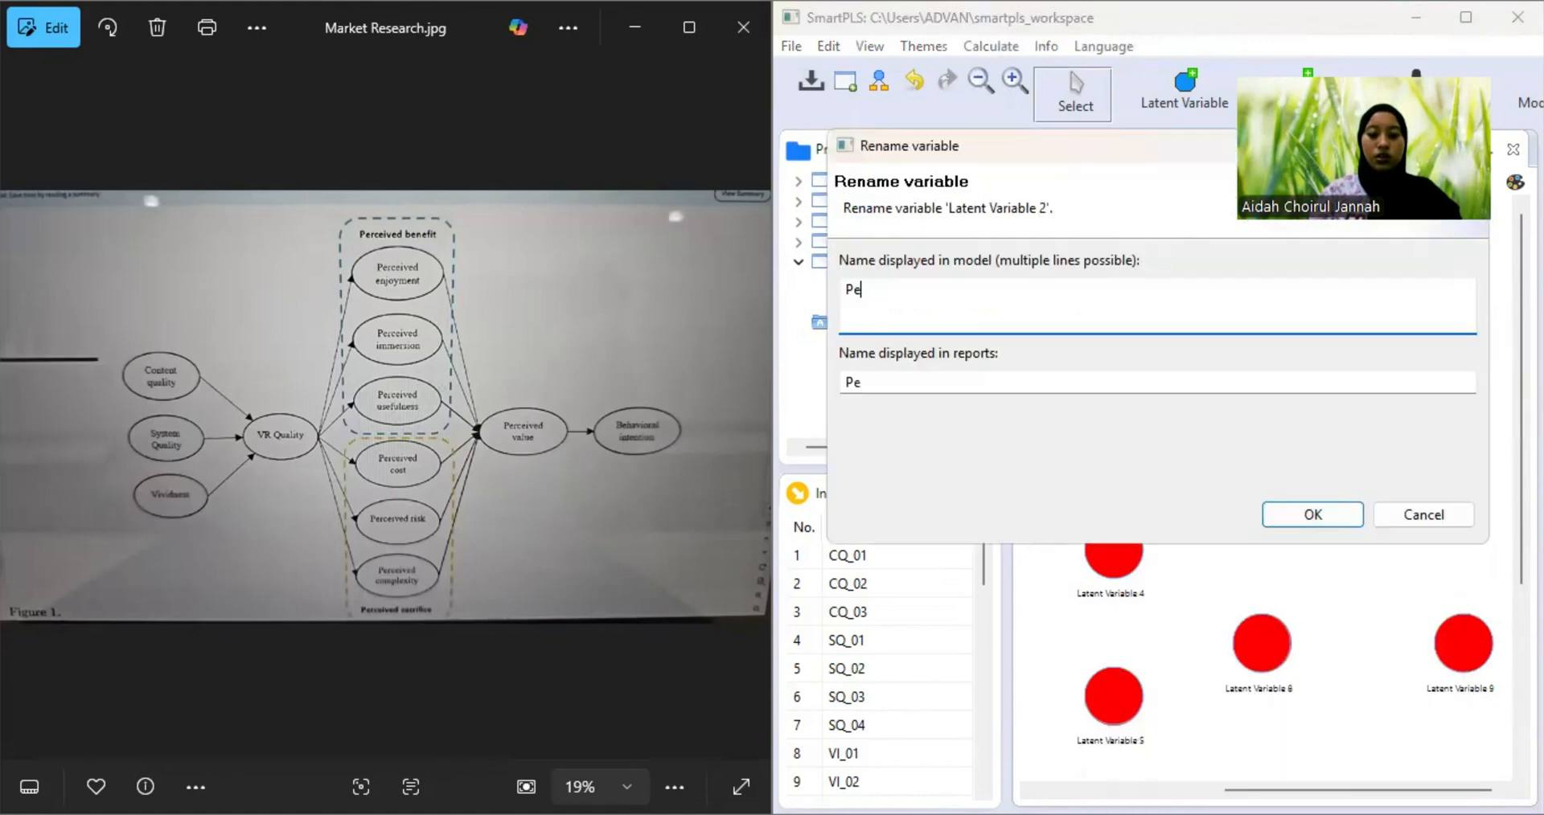
{"action": "type", "text": "rc"}
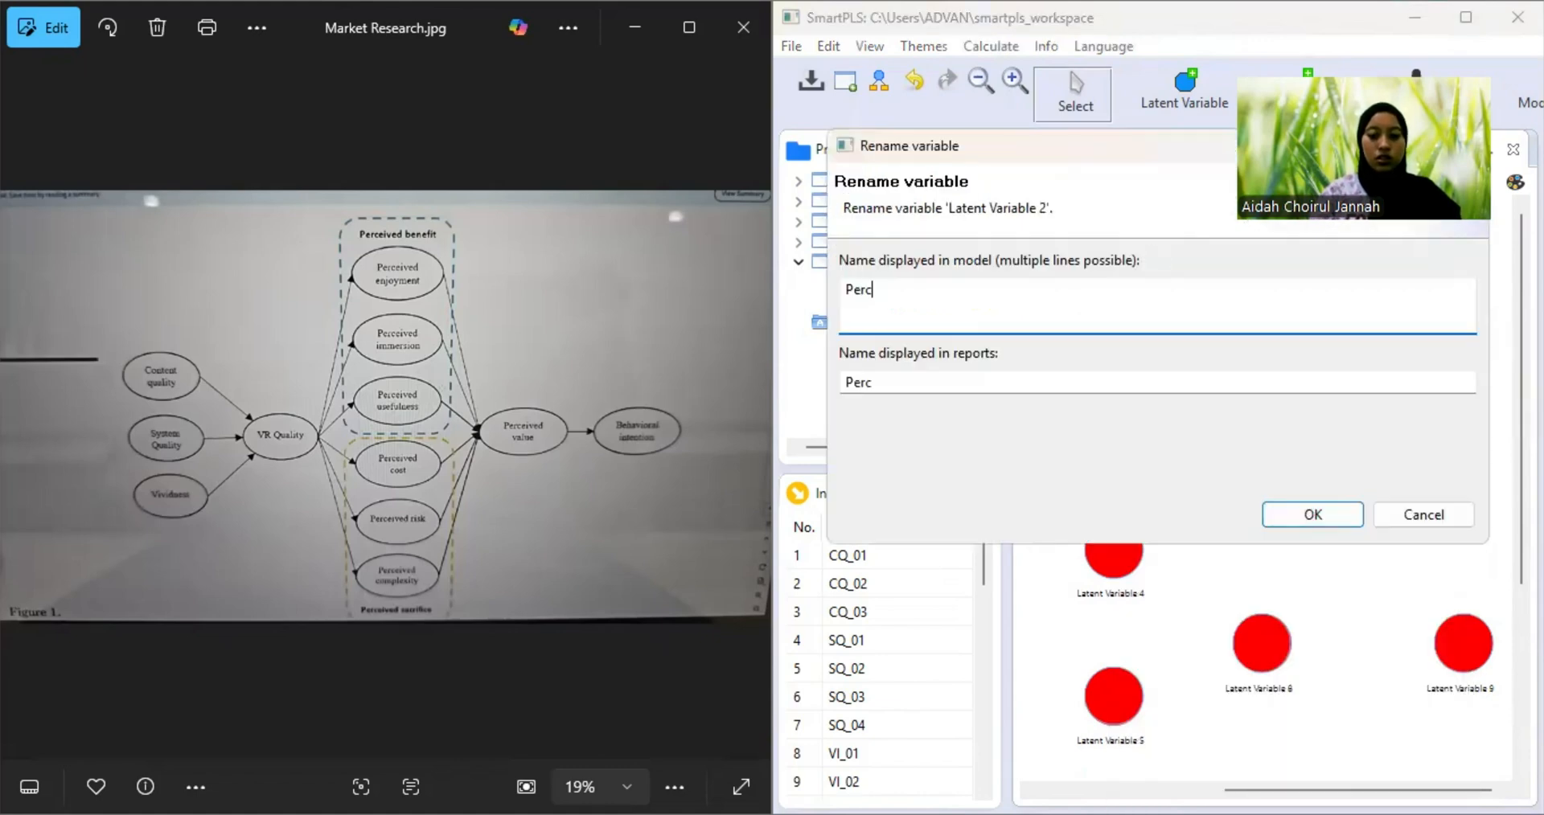
{"action": "type", "text": "eived En"}
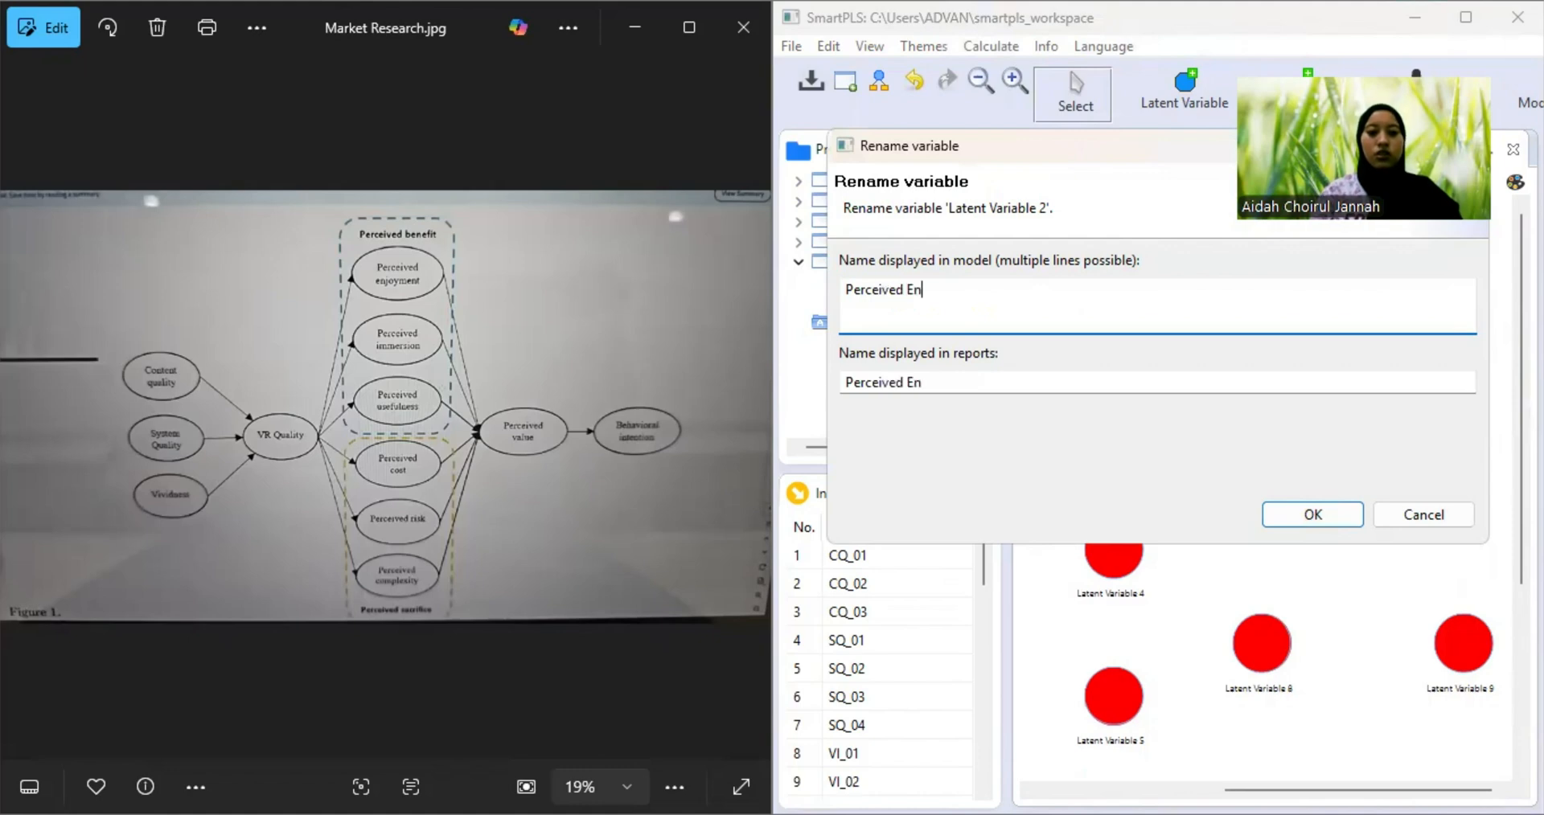
{"action": "type", "text": "joyment"}
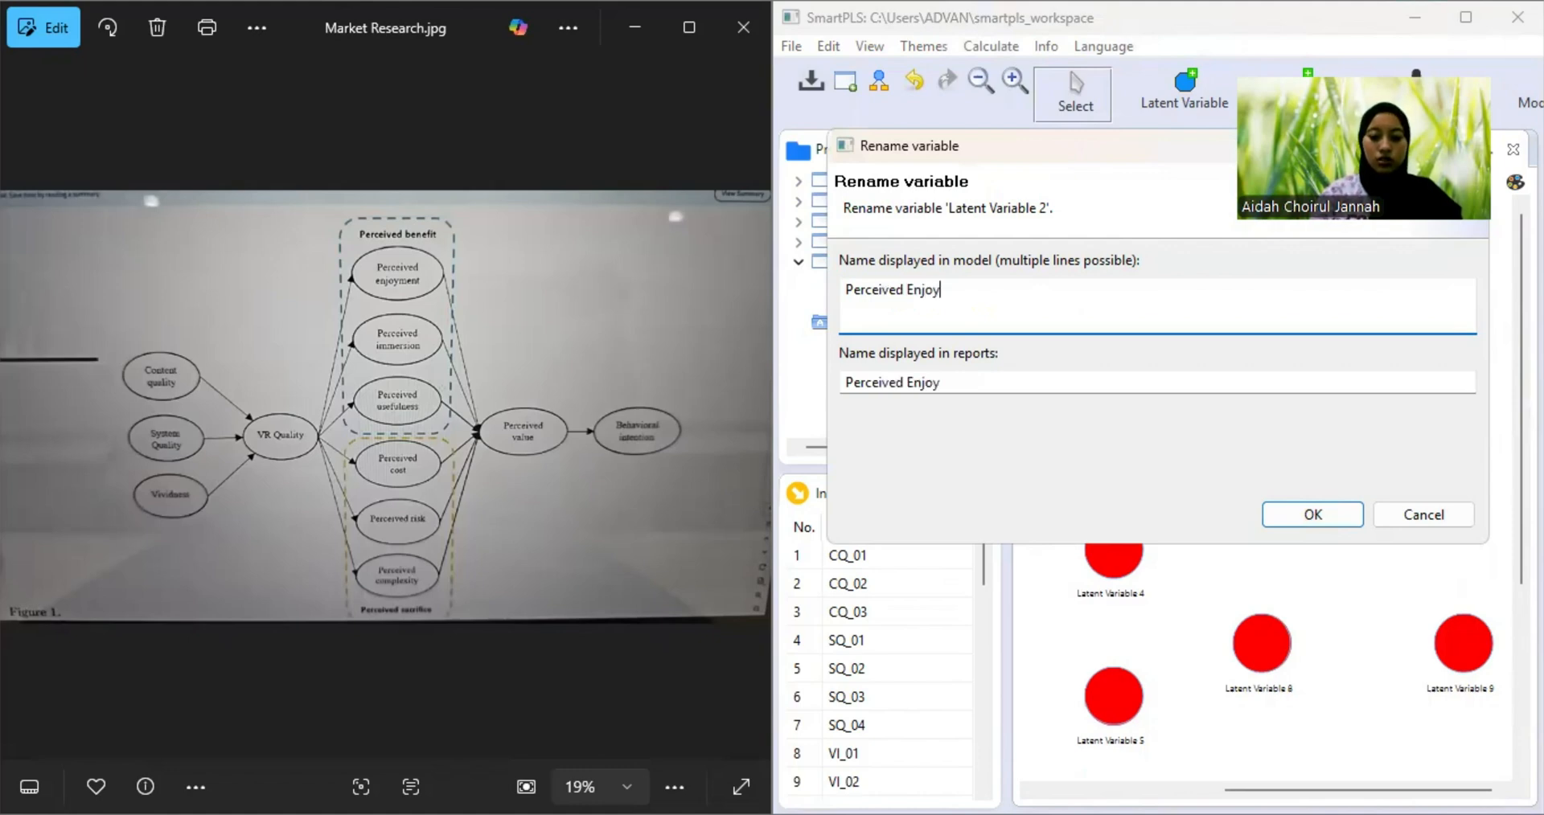
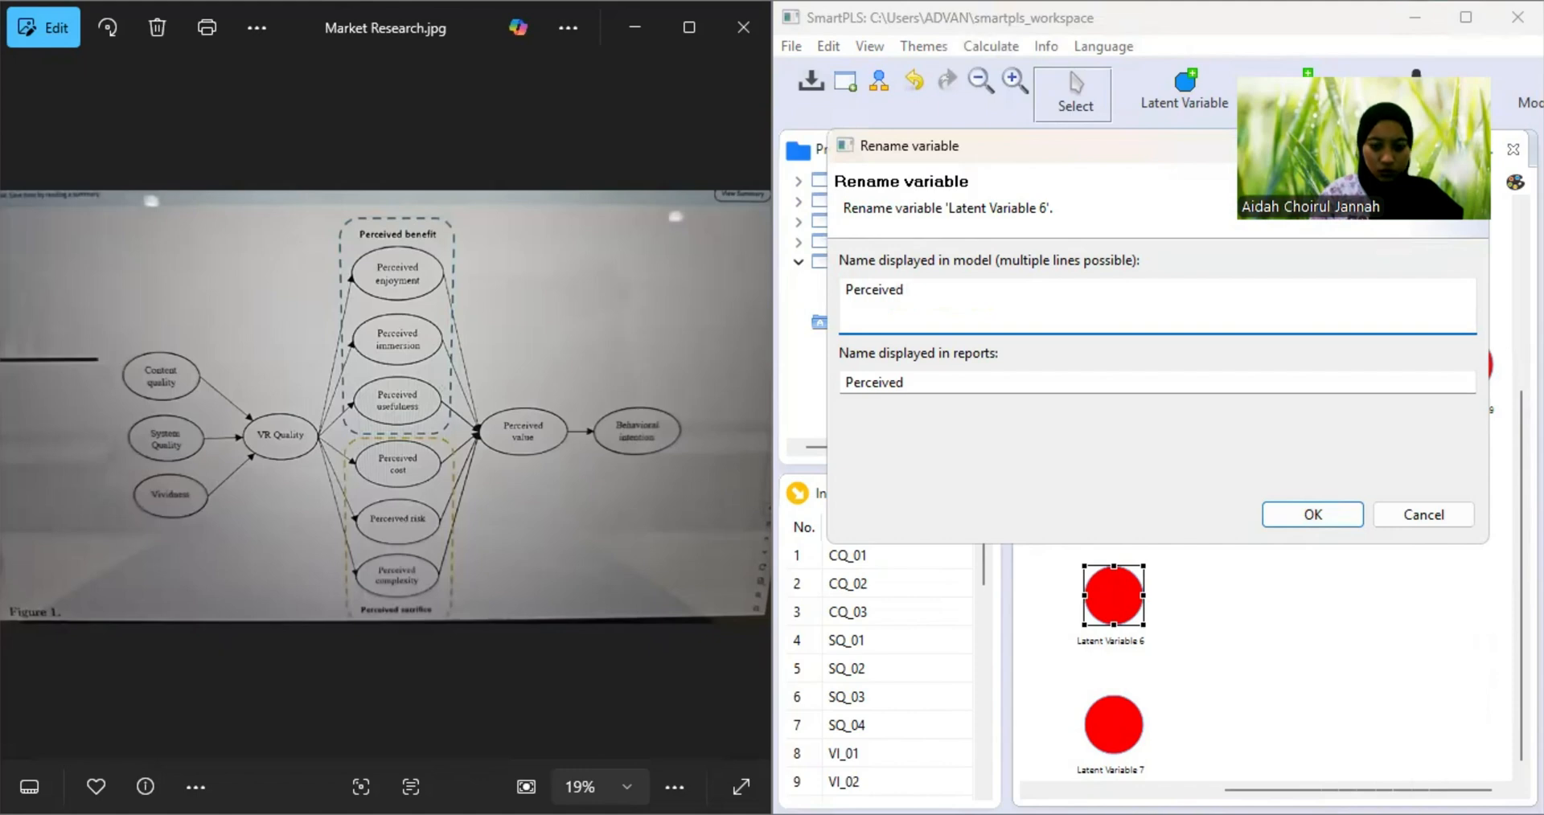
- Complete the new name of Latent Variable 6 as Perceived Risk and accept it
{"action": "type", "text": "Risk"}
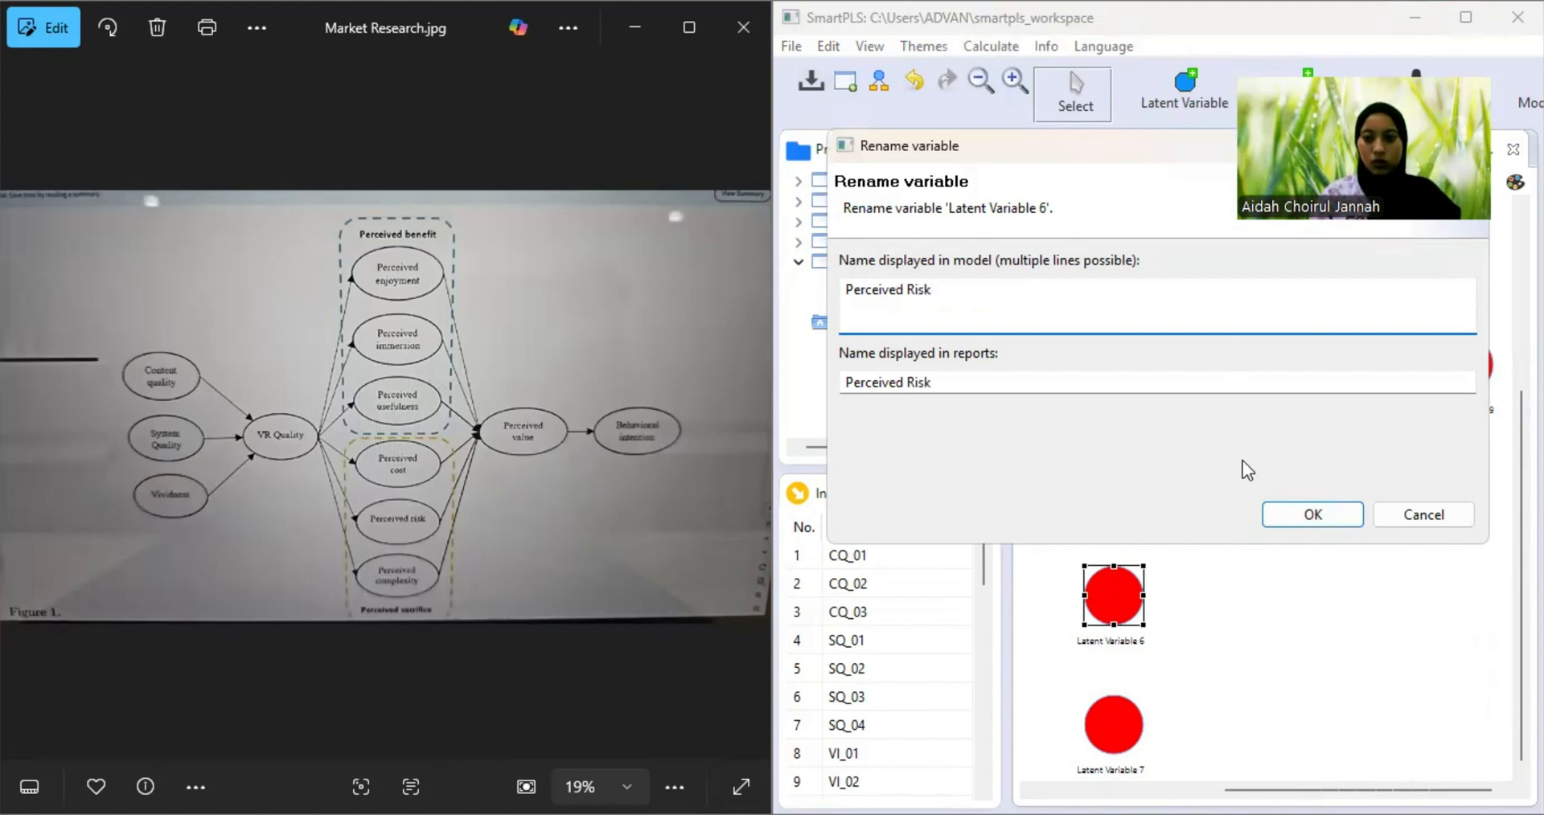
{"action": "left_click", "coordinate": [1312, 521]}
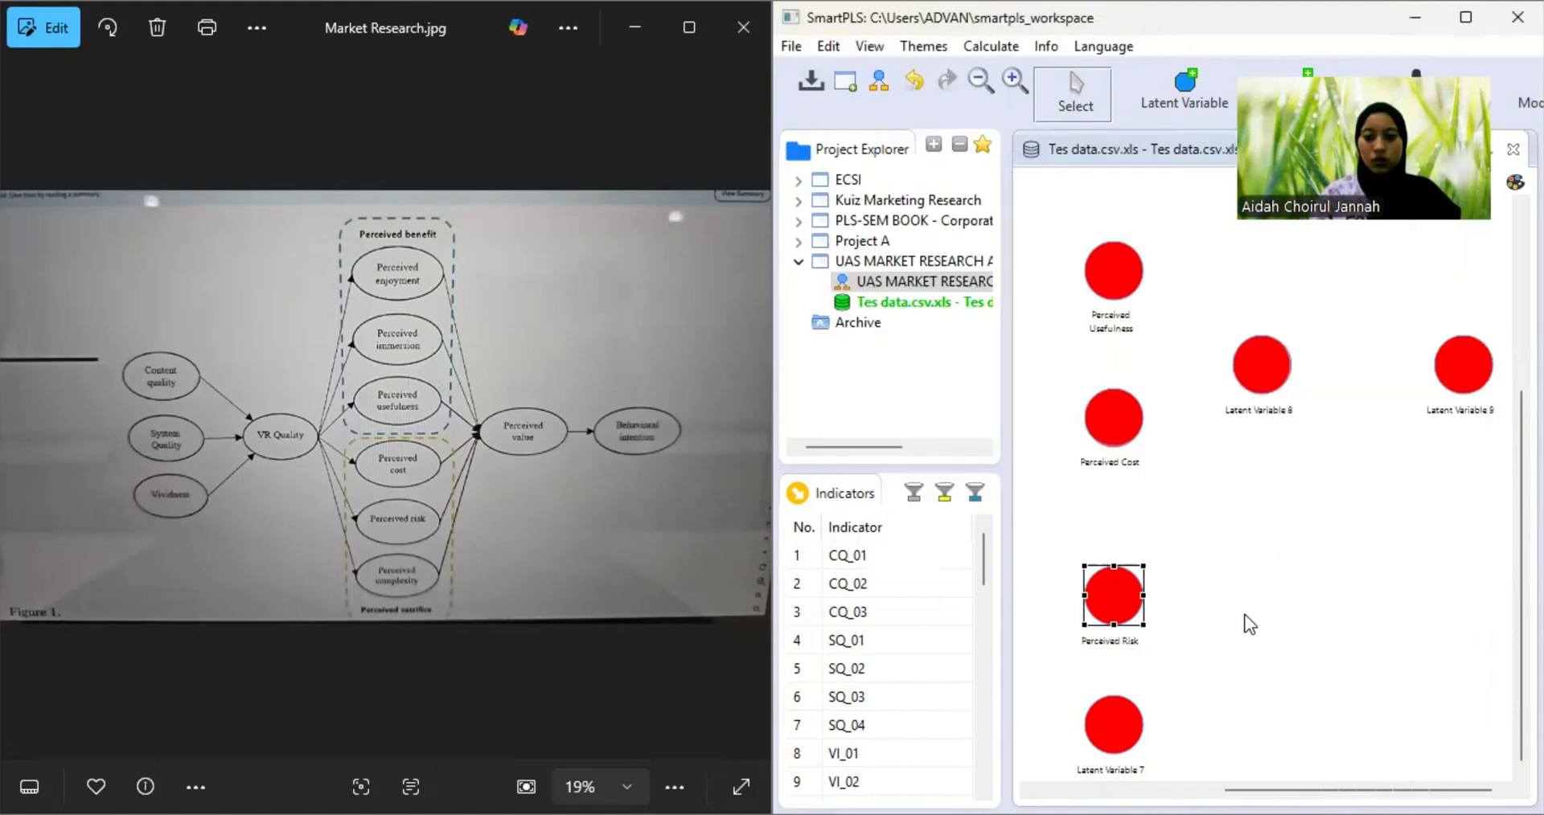
- Rename Latent Variable 7, the lowest construct in the column, as Perceived Complexity
{"action": "left_click", "coordinate": [1127, 708]}
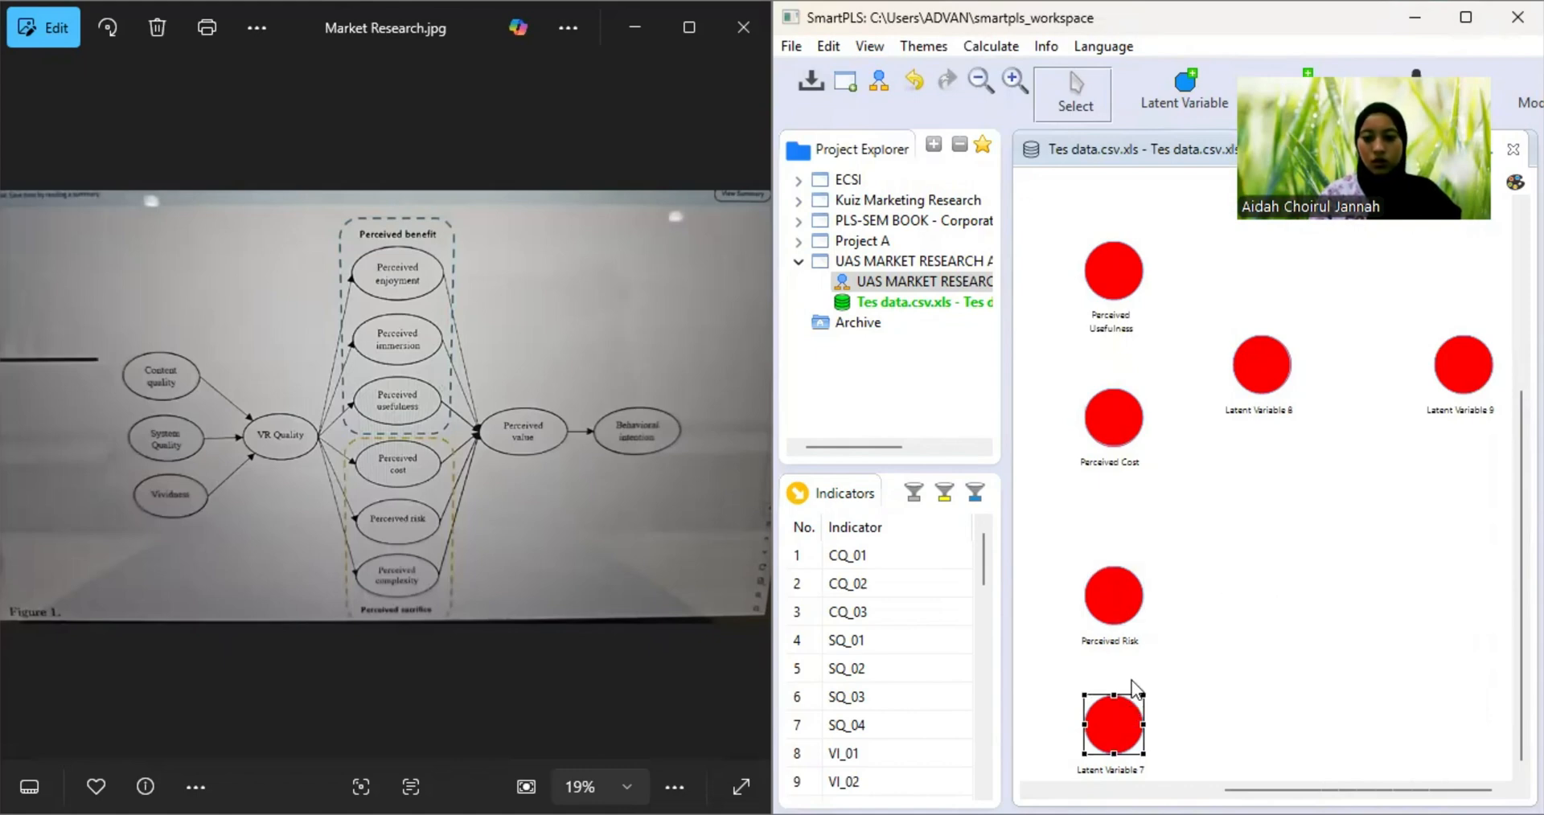
{"action": "right_click", "coordinate": [1131, 680]}
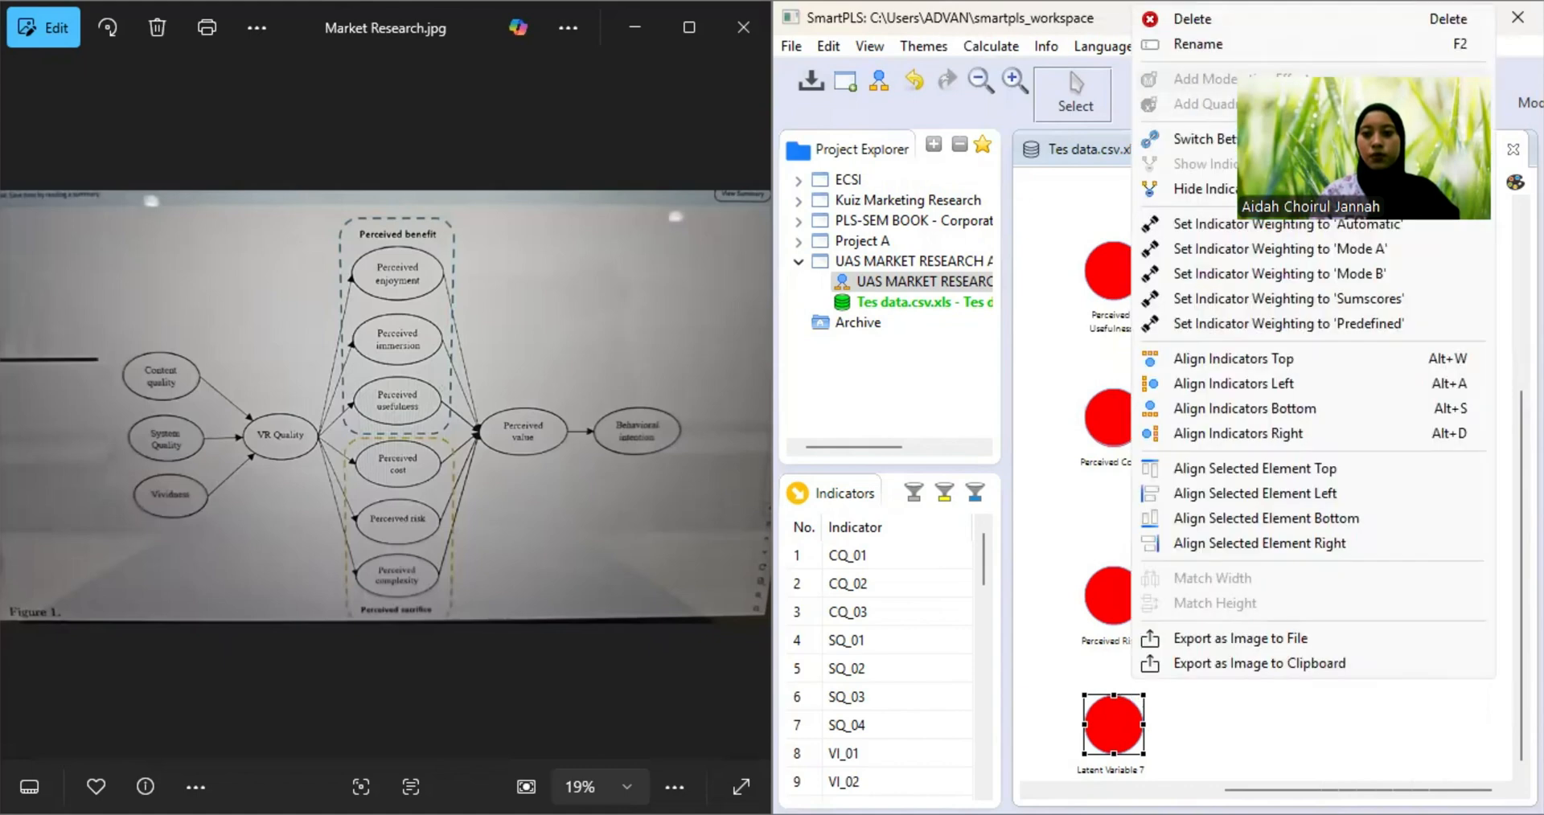
{"action": "left_click", "coordinate": [1201, 46]}
{"action": "type", "text": "Perceived "}
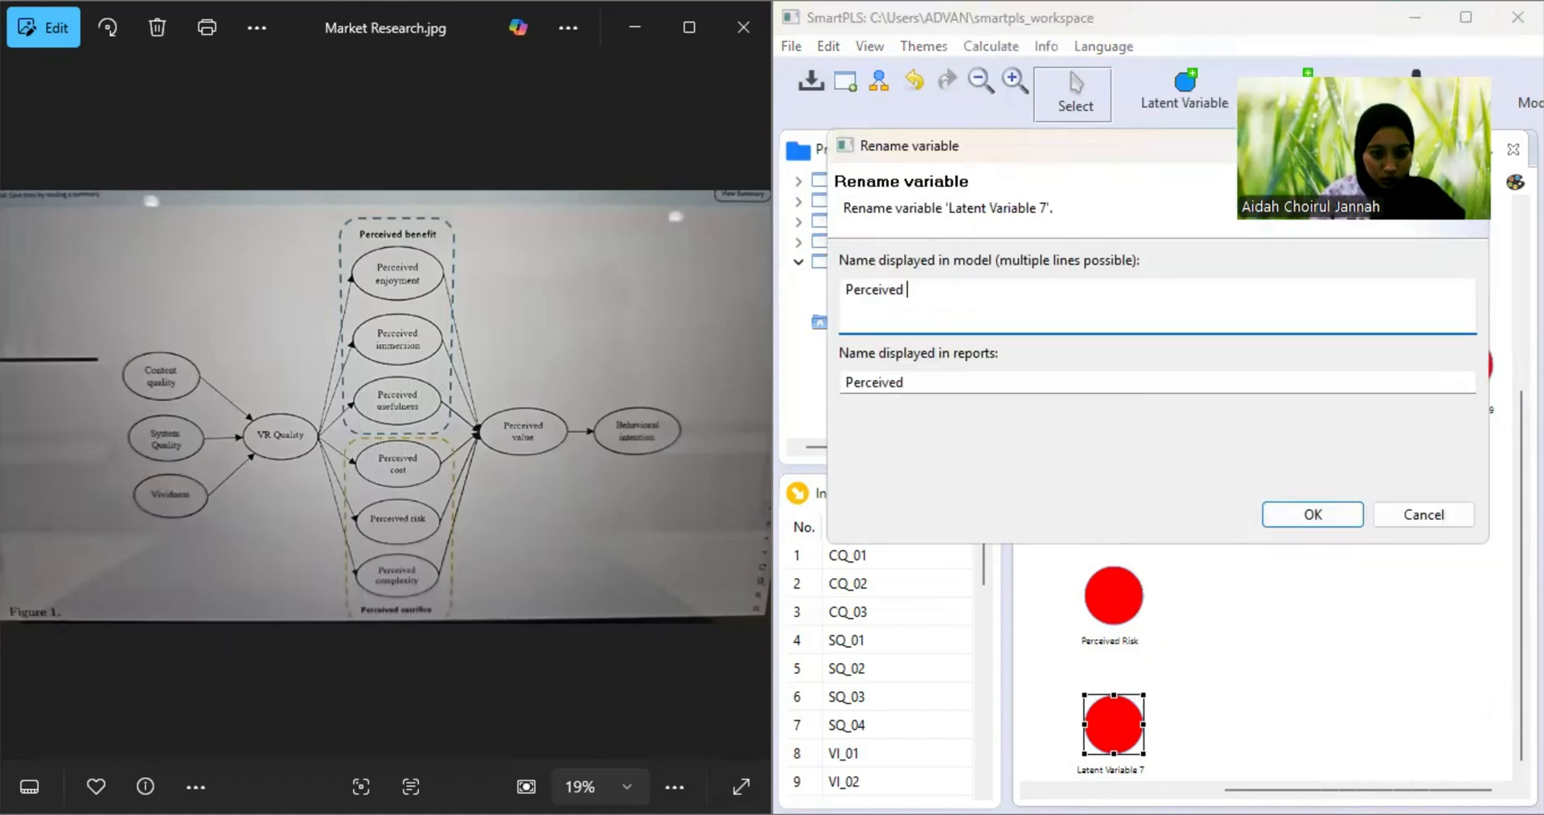
{"action": "type", "text": "Eomp"}
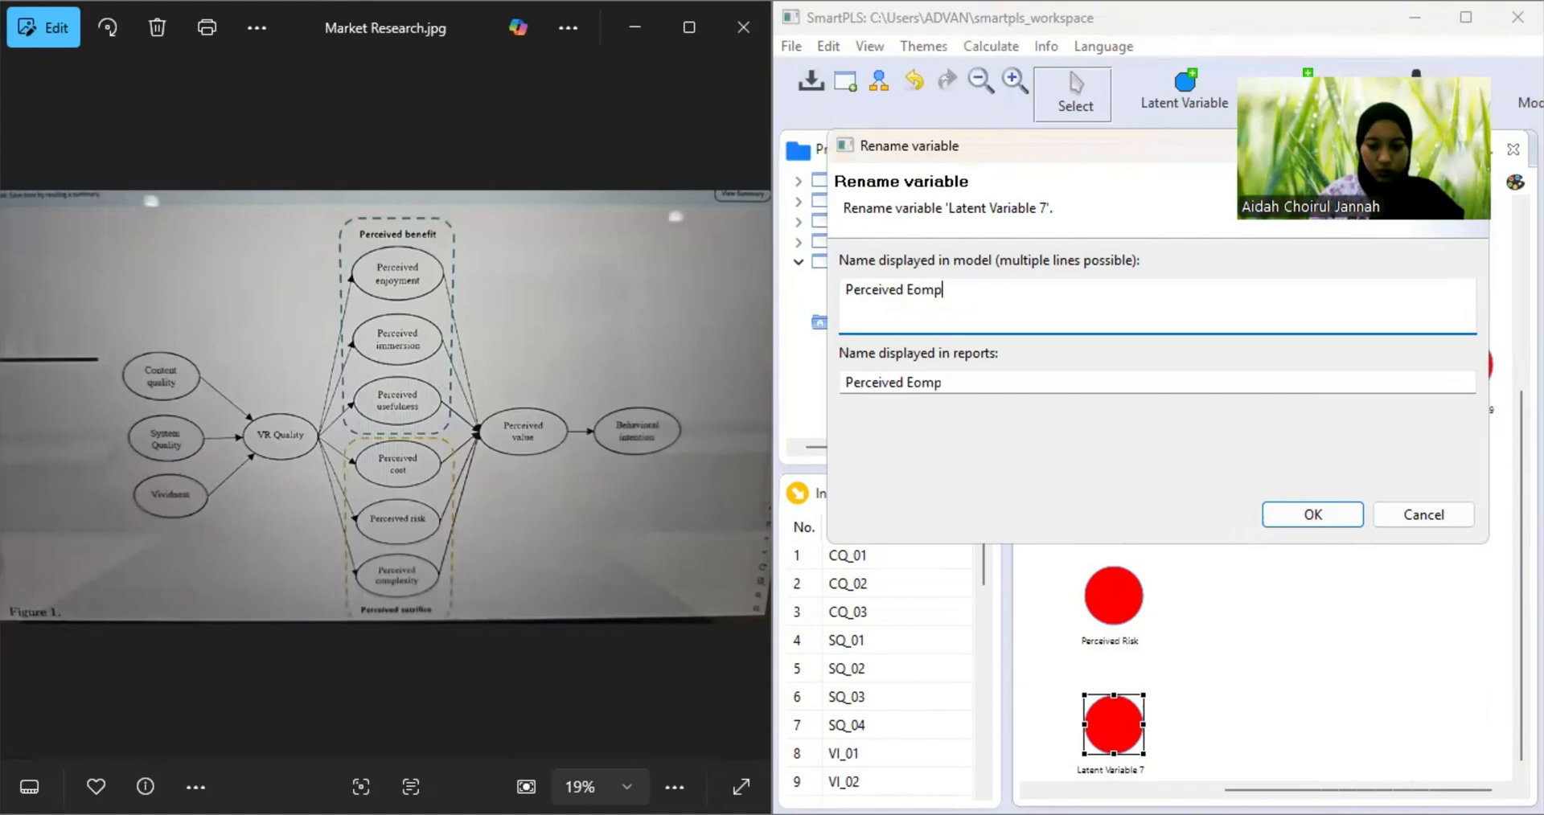
{"action": "type", "text": "lexity"}
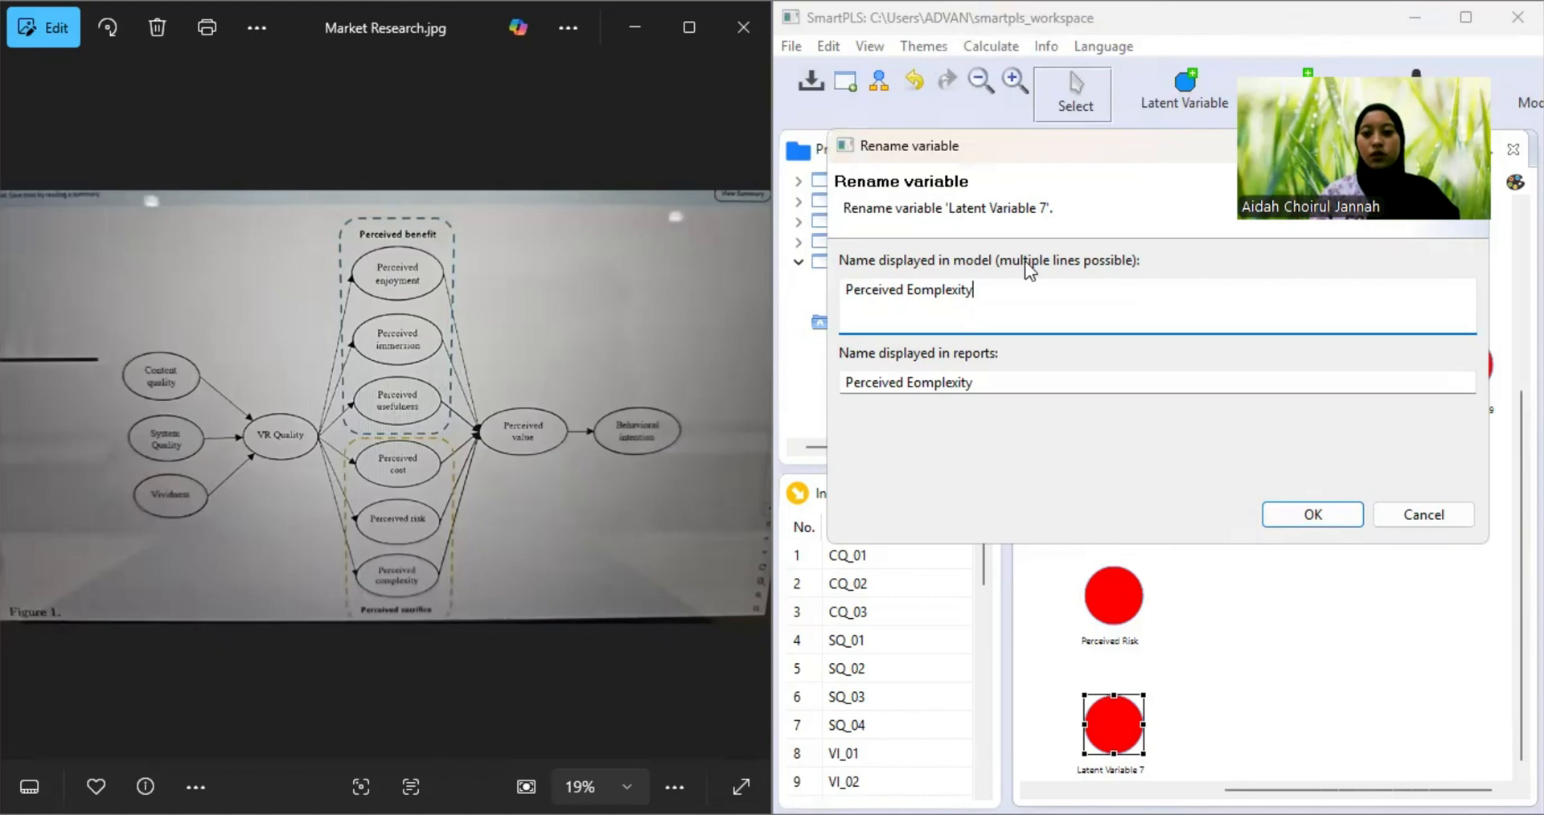
{"action": "left_click", "coordinate": [916, 293]}
{"action": "key", "text": "BackSpace"}
{"action": "type", "text": "C"}
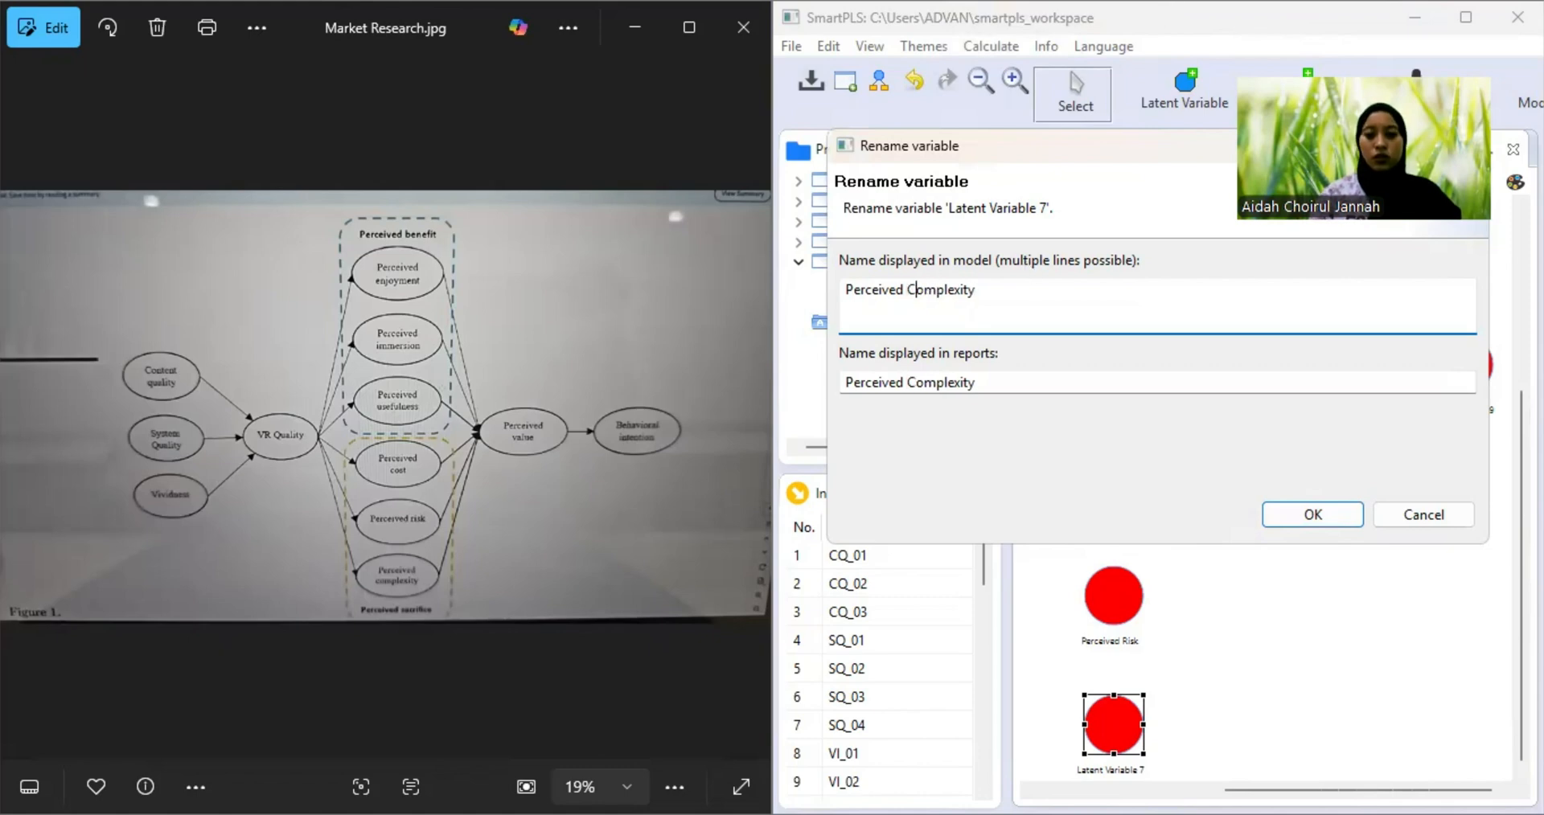
{"action": "left_click", "coordinate": [1296, 521]}
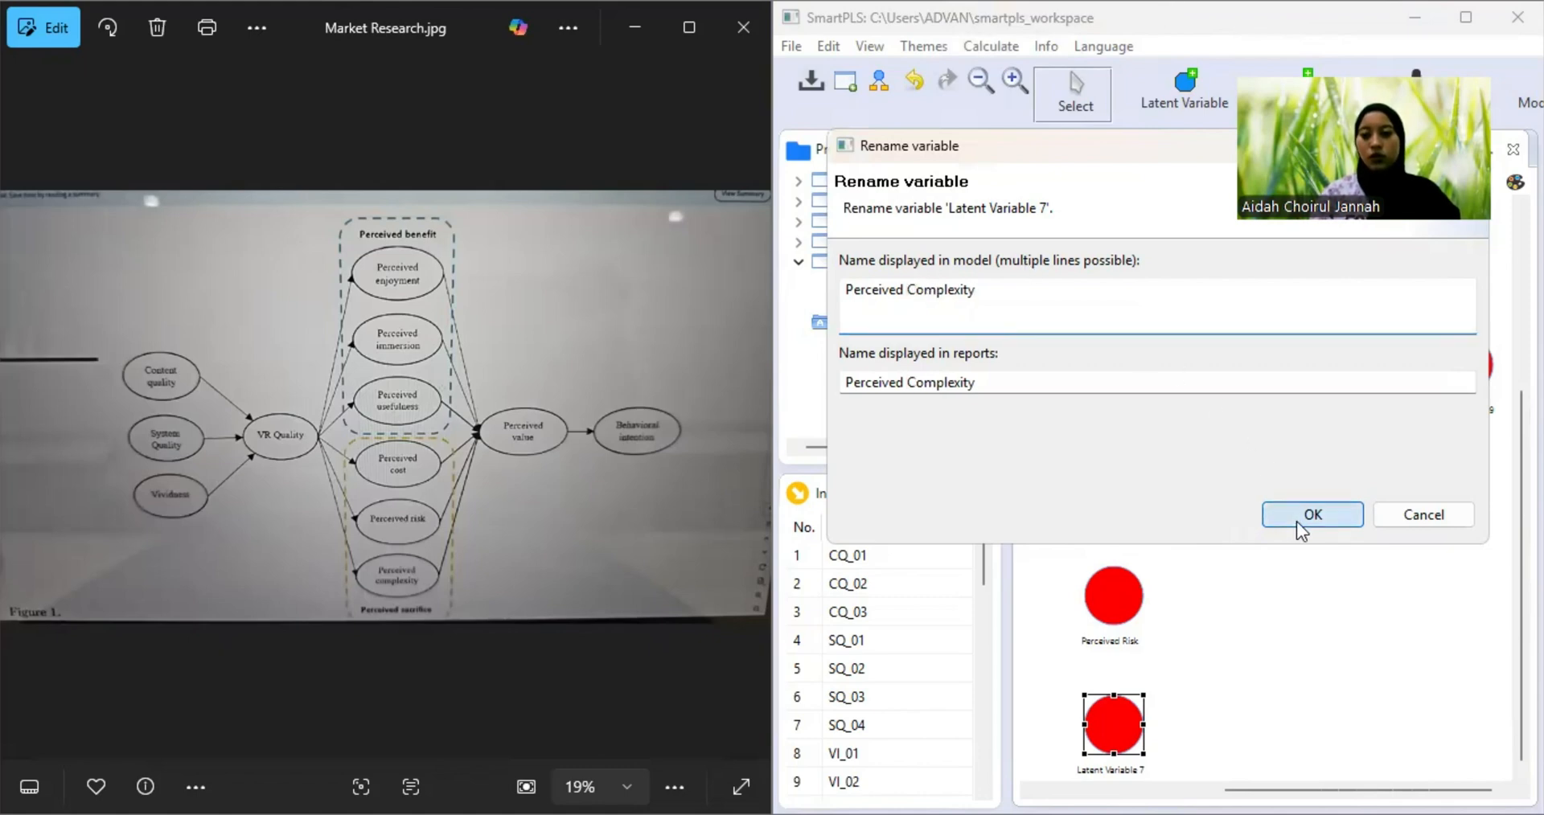
- Rename Latent Variable 8, the construct between the central column and Latent Variable 9, as Perceived Value
{"action": "scroll", "coordinate": [1296, 522], "scroll_direction": "up", "scroll_amount": 1}
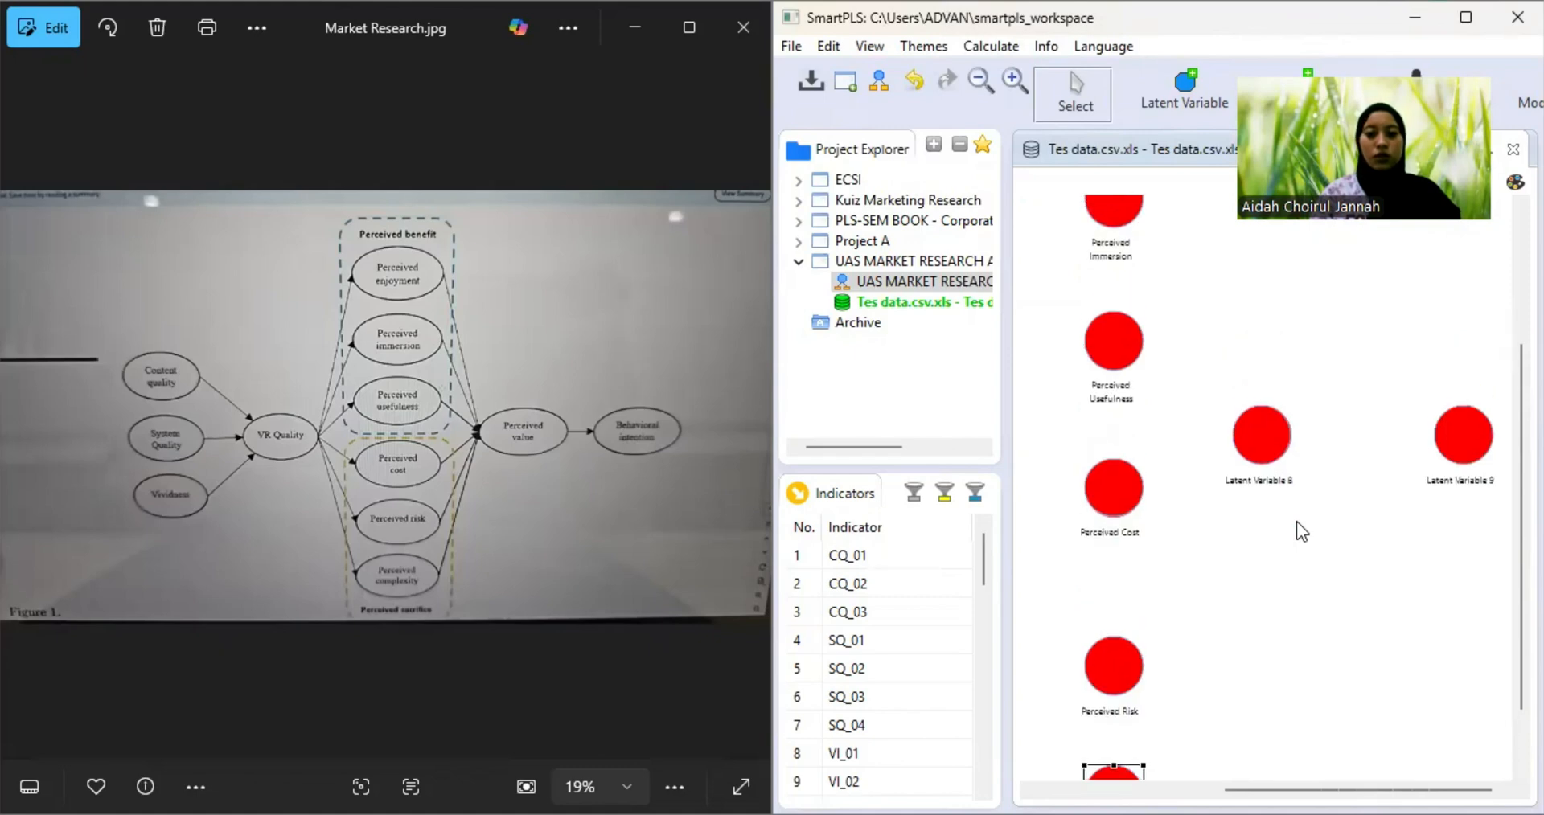
{"action": "left_click", "coordinate": [1264, 457]}
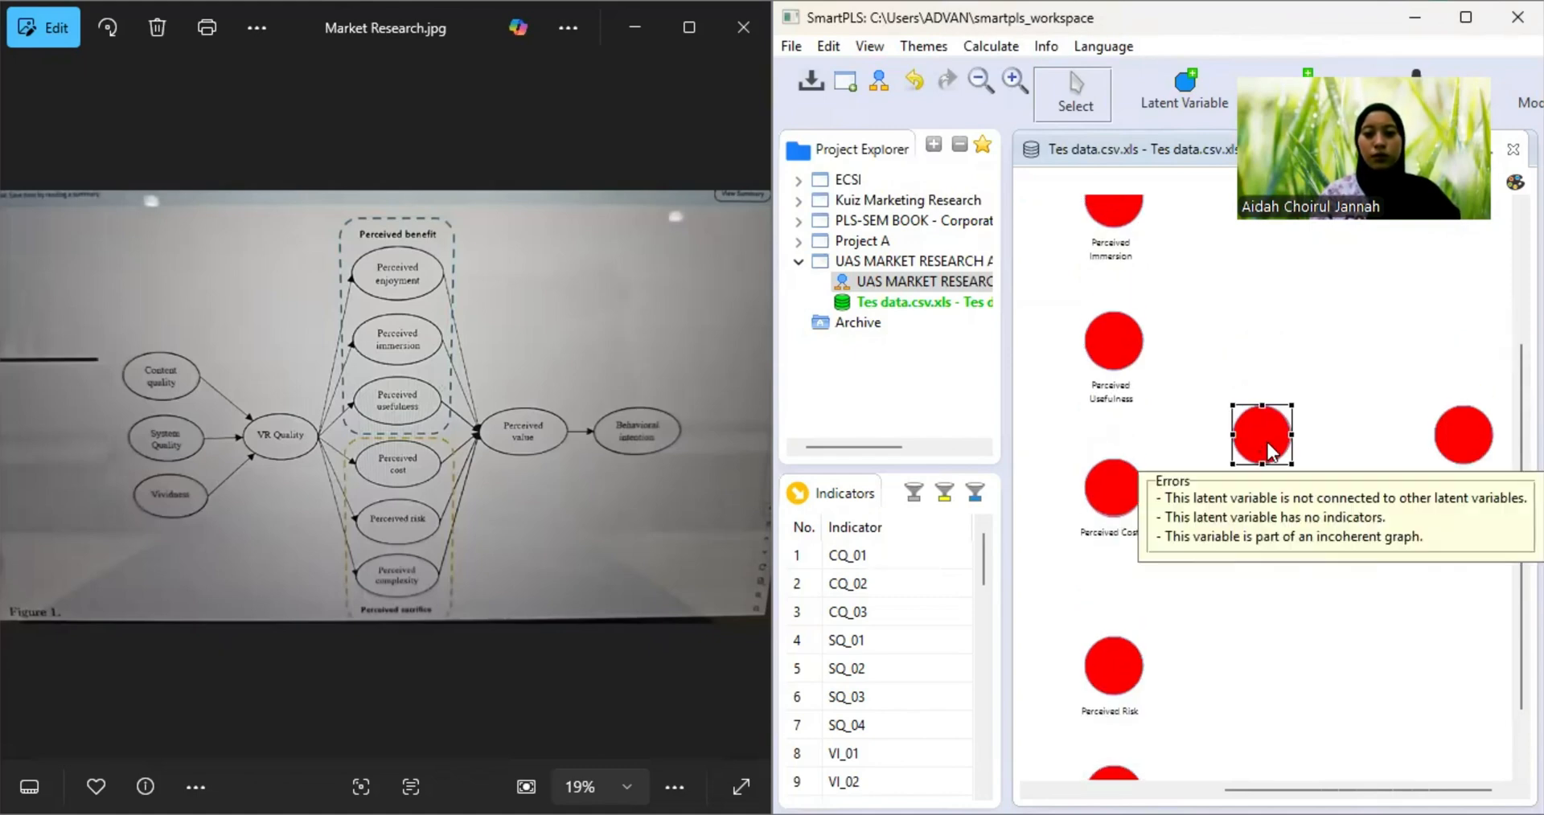
{"action": "right_click", "coordinate": [1268, 452]}
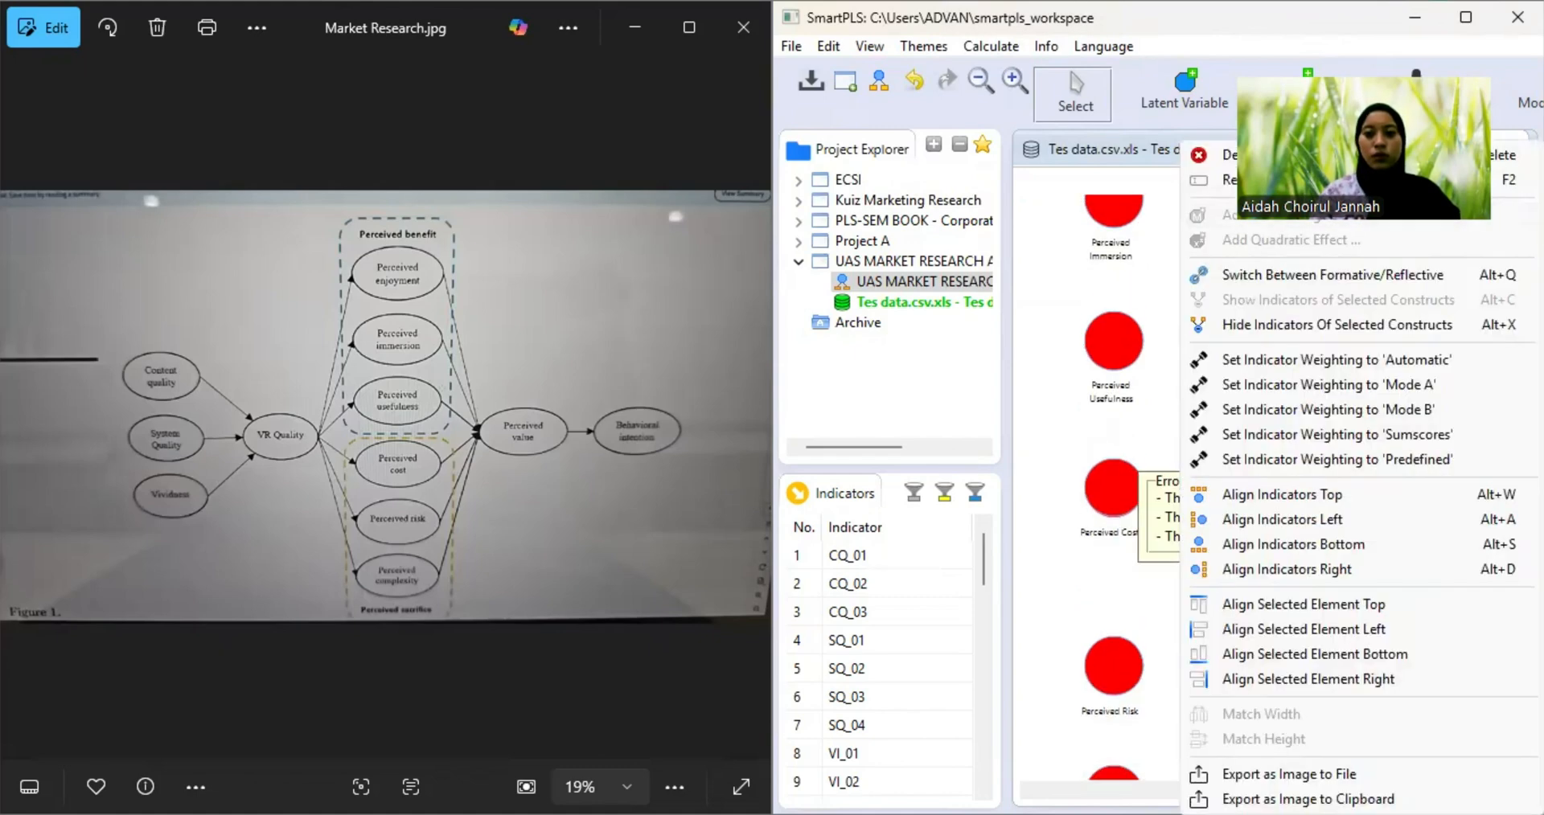
{"action": "left_click", "coordinate": [1229, 181]}
{"action": "type", "text": "P"}
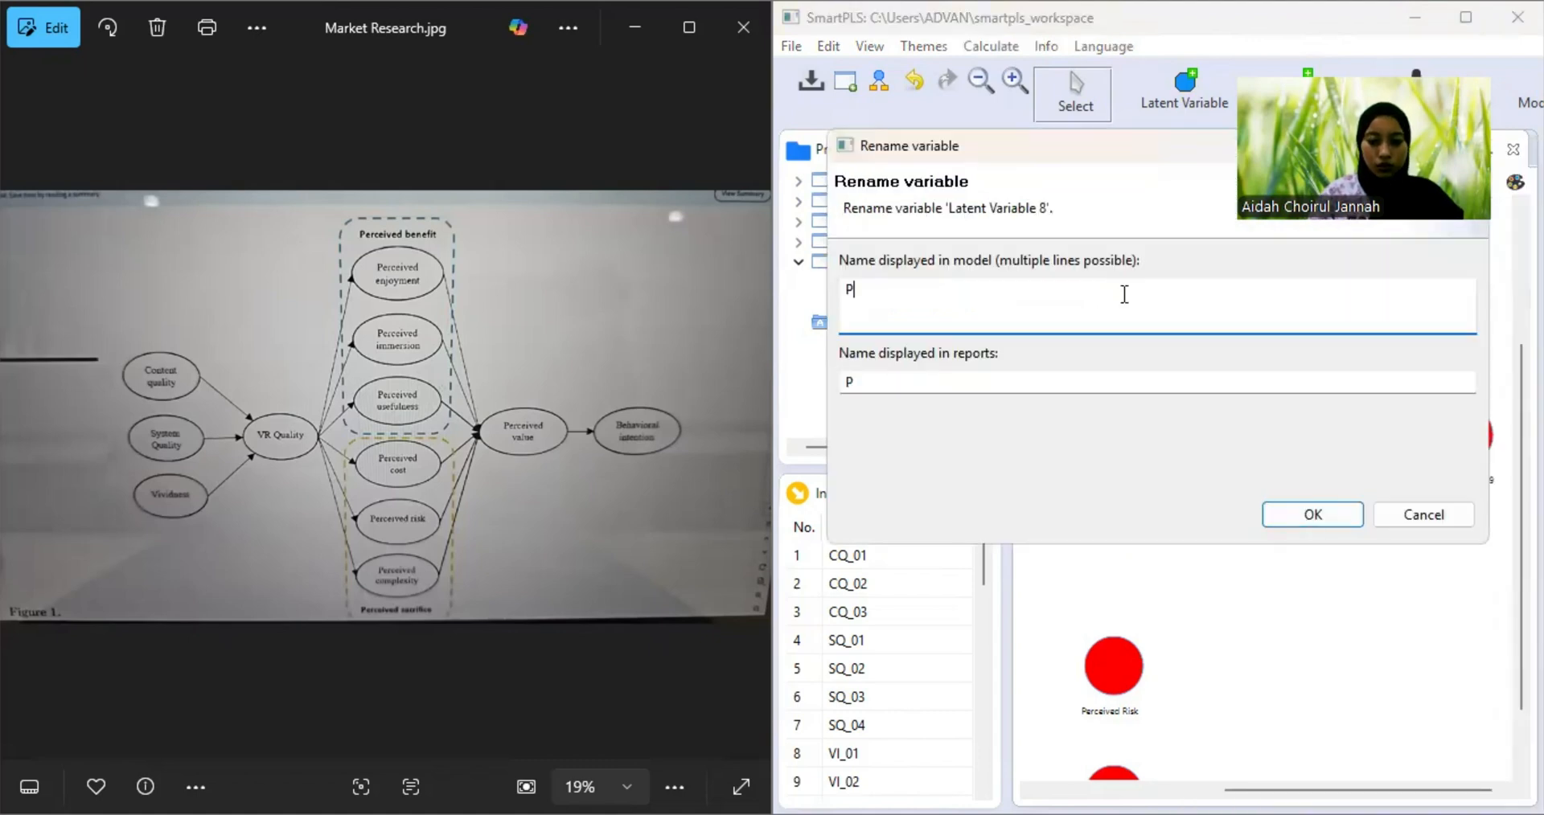
{"action": "type", "text": "erceived Va;"}
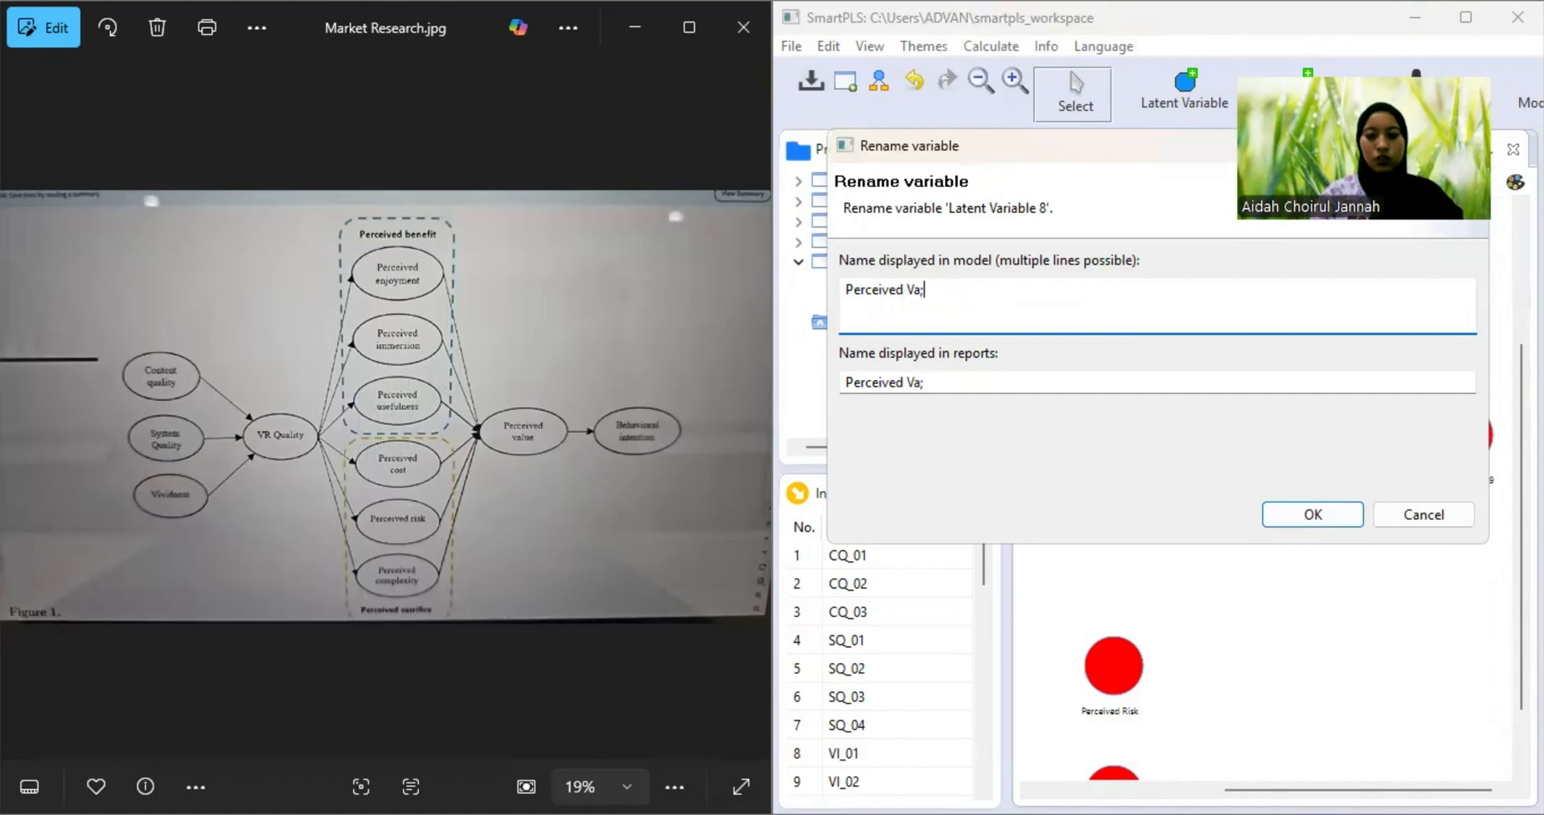
{"action": "key", "text": "BackSpace"}
{"action": "type", "text": "lue"}
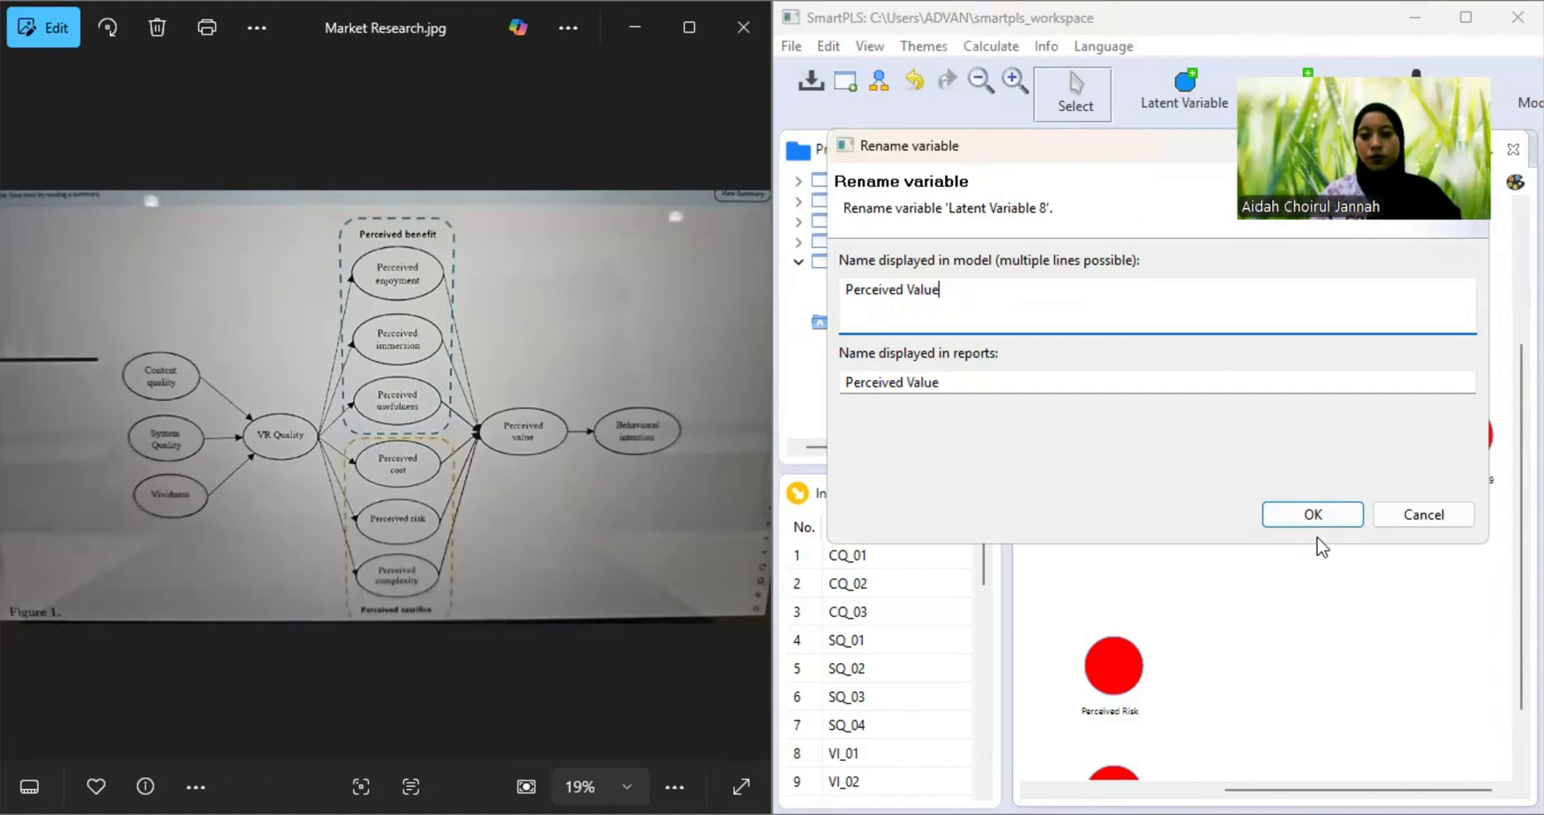
{"action": "left_click", "coordinate": [1343, 517]}
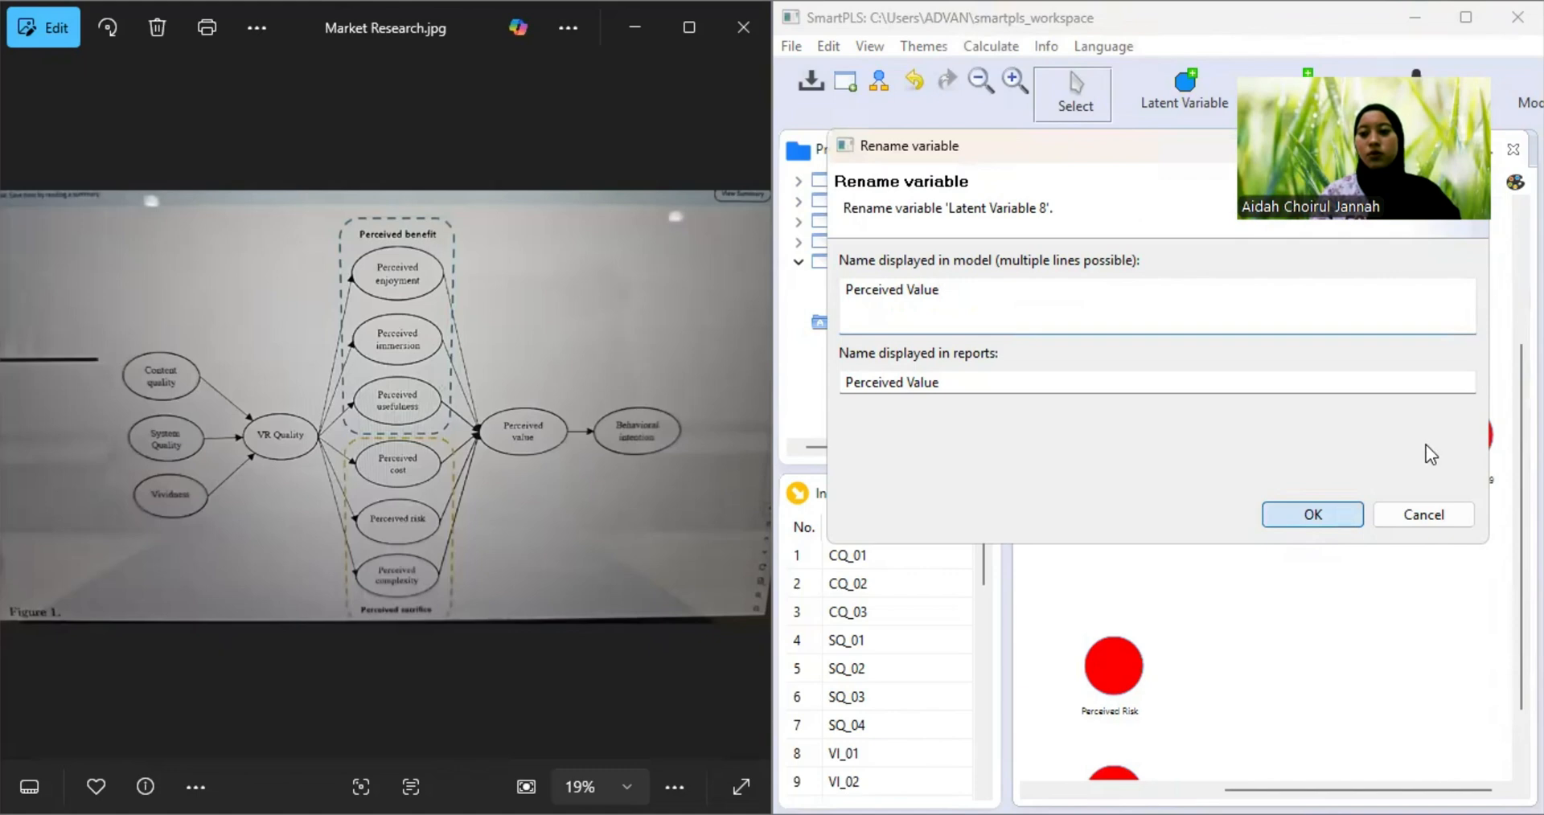
- Rename Latent Variable 9, the last construct in the model, as Behavioral Intention
{"action": "left_click", "coordinate": [1461, 434]}
{"action": "right_click", "coordinate": [1460, 433]}
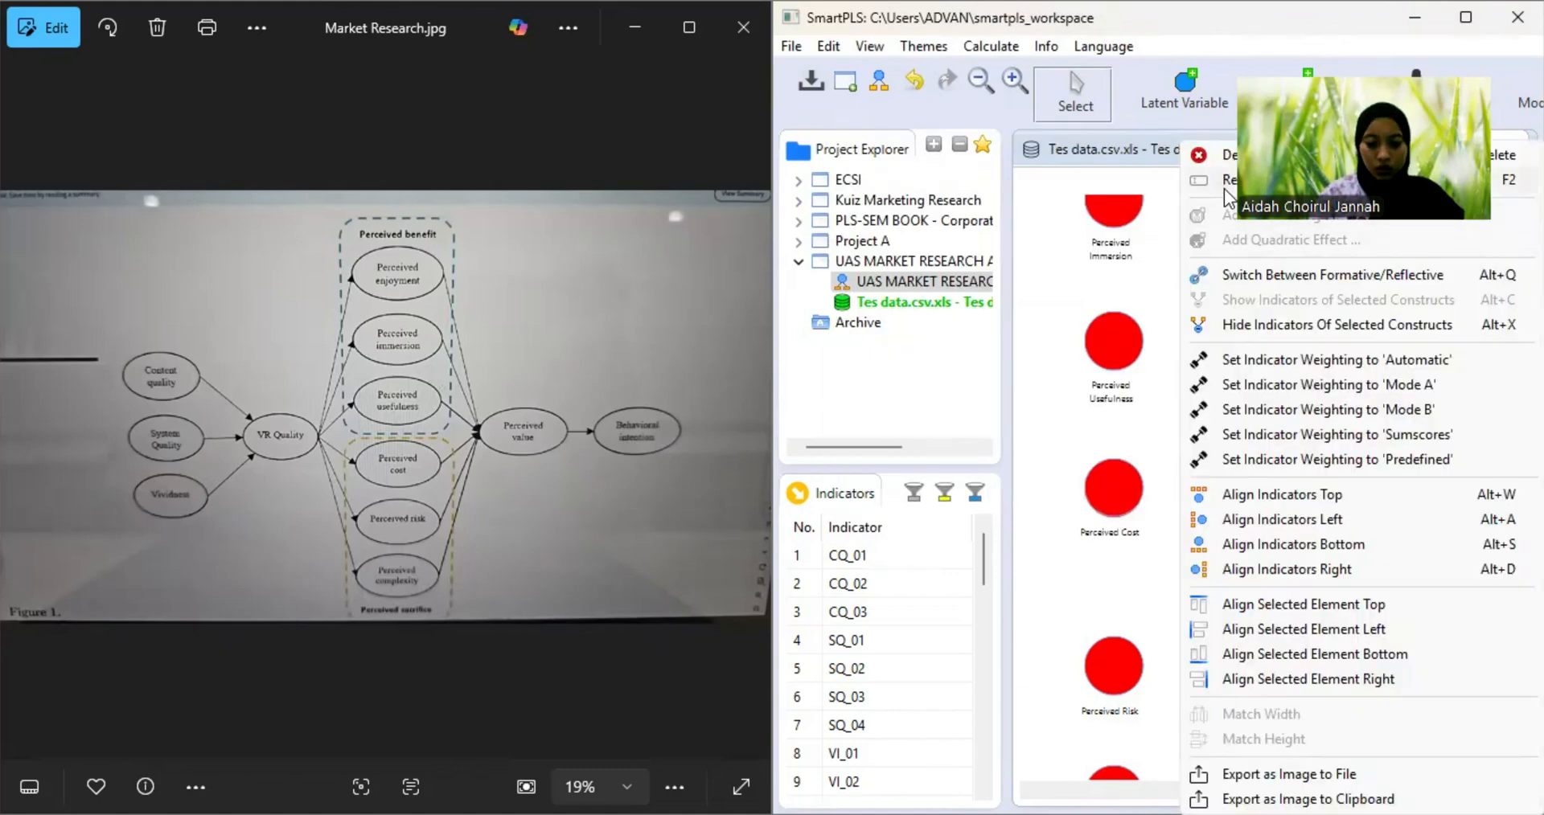
{"action": "left_click", "coordinate": [1225, 190]}
{"action": "type", "text": "Behavioral "}
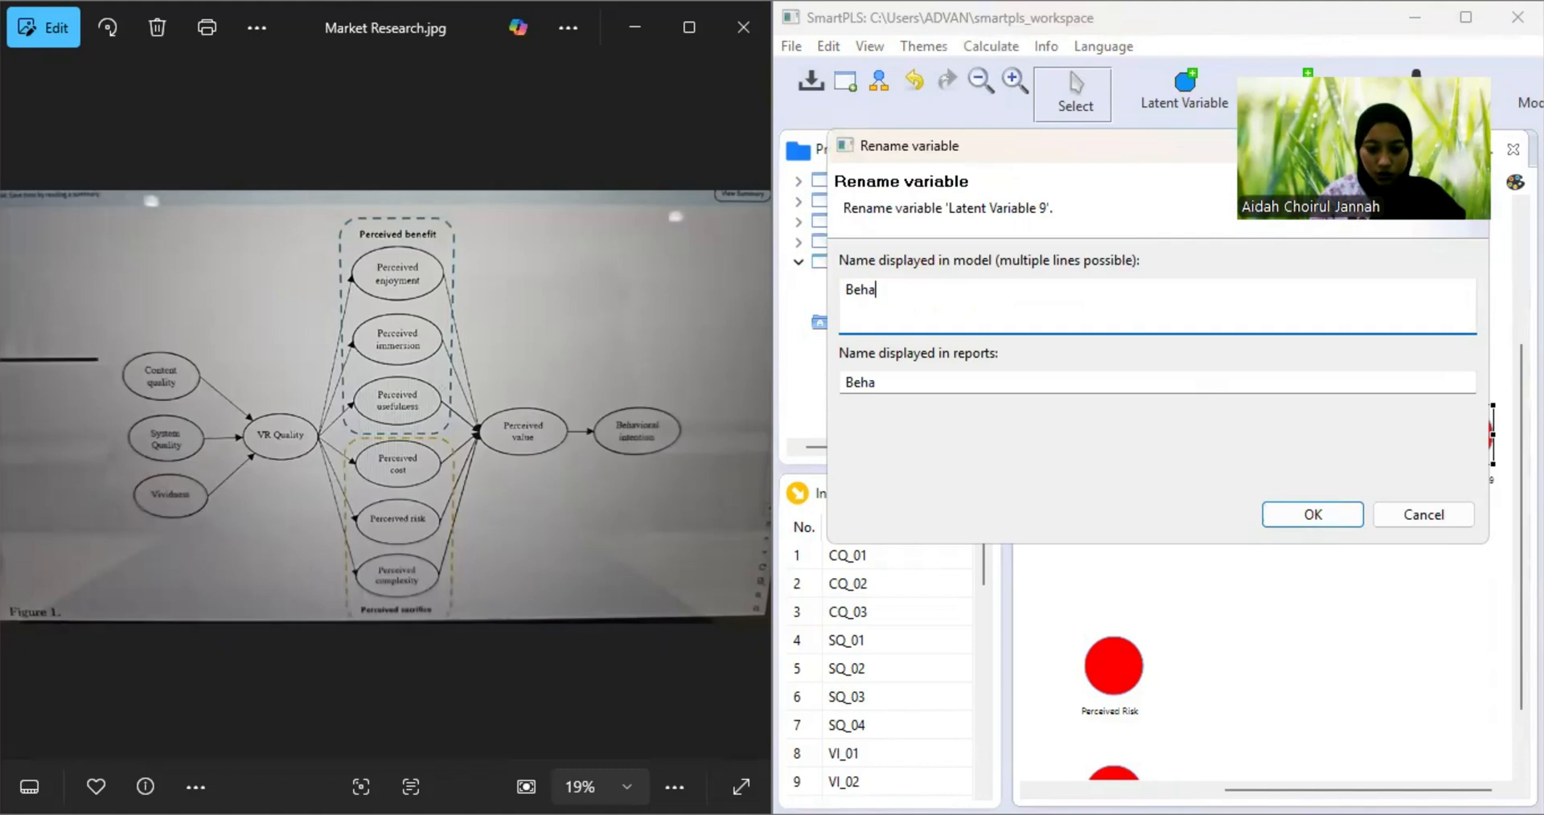
{"action": "type", "text": "In"}
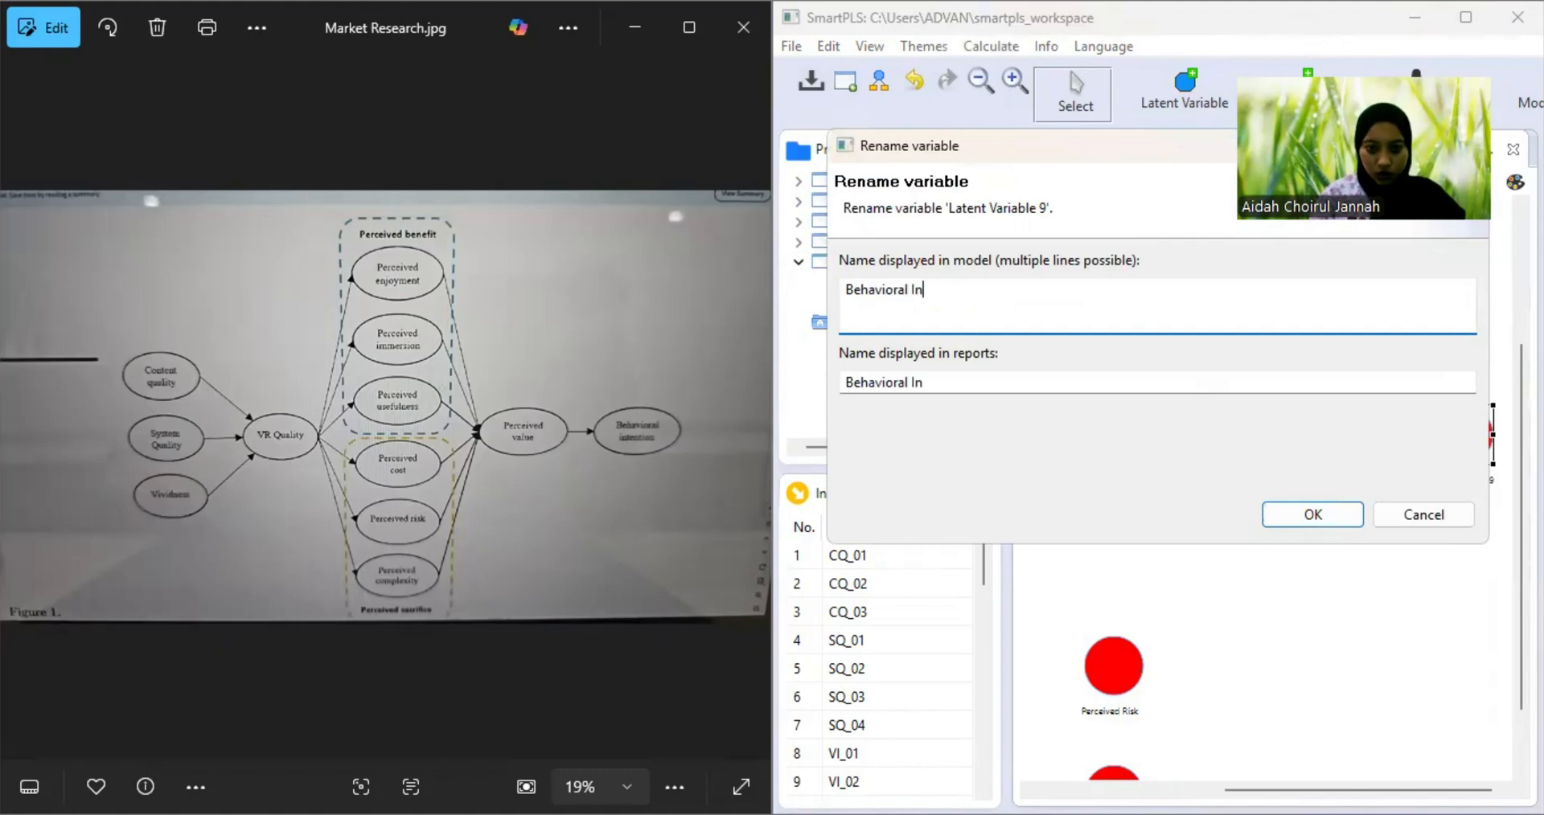
{"action": "type", "text": "tention"}
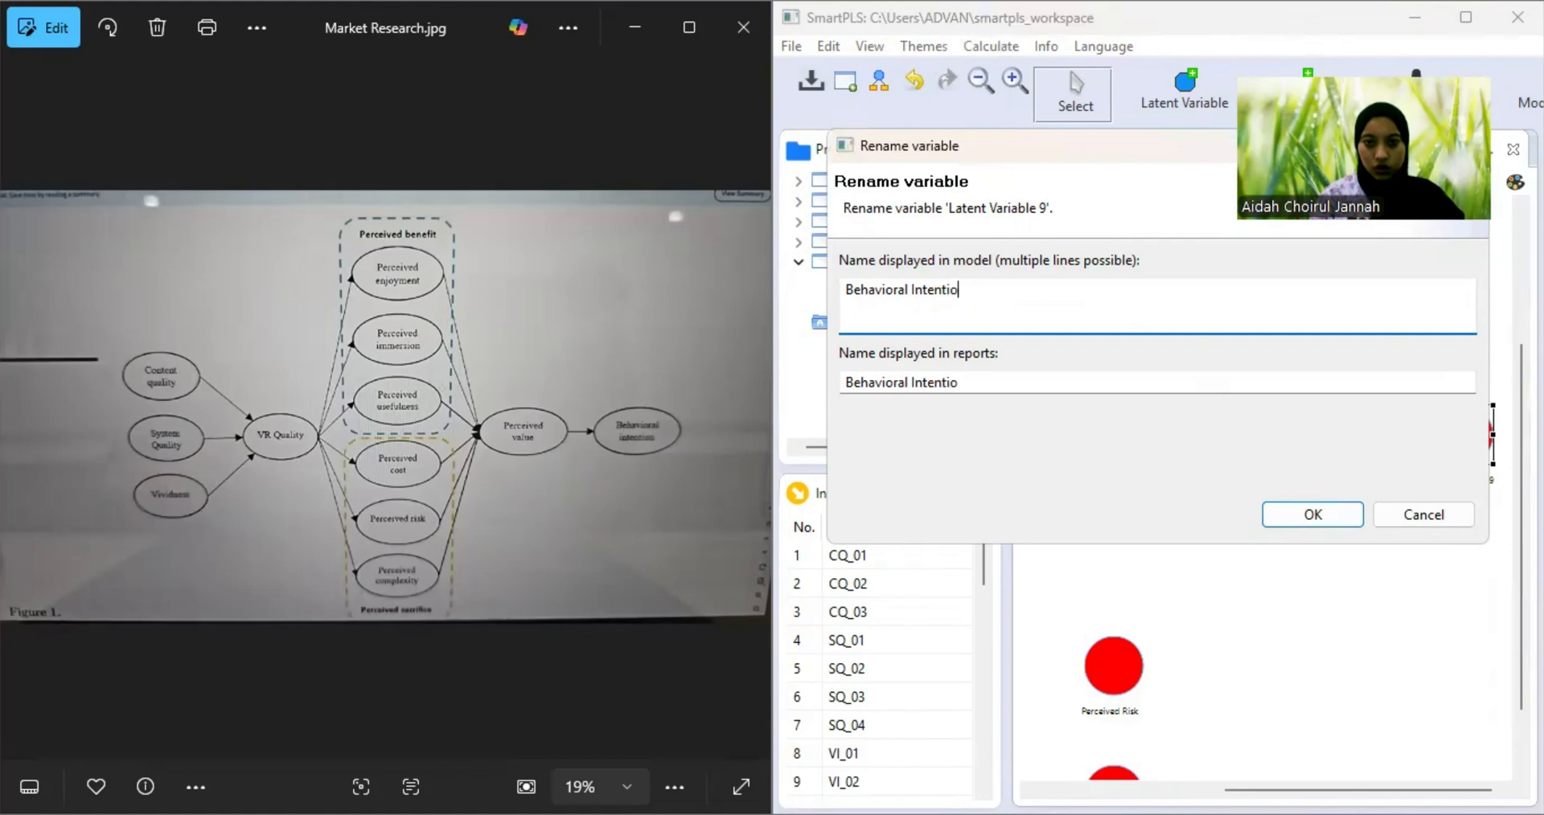
{"action": "left_click", "coordinate": [1352, 515]}
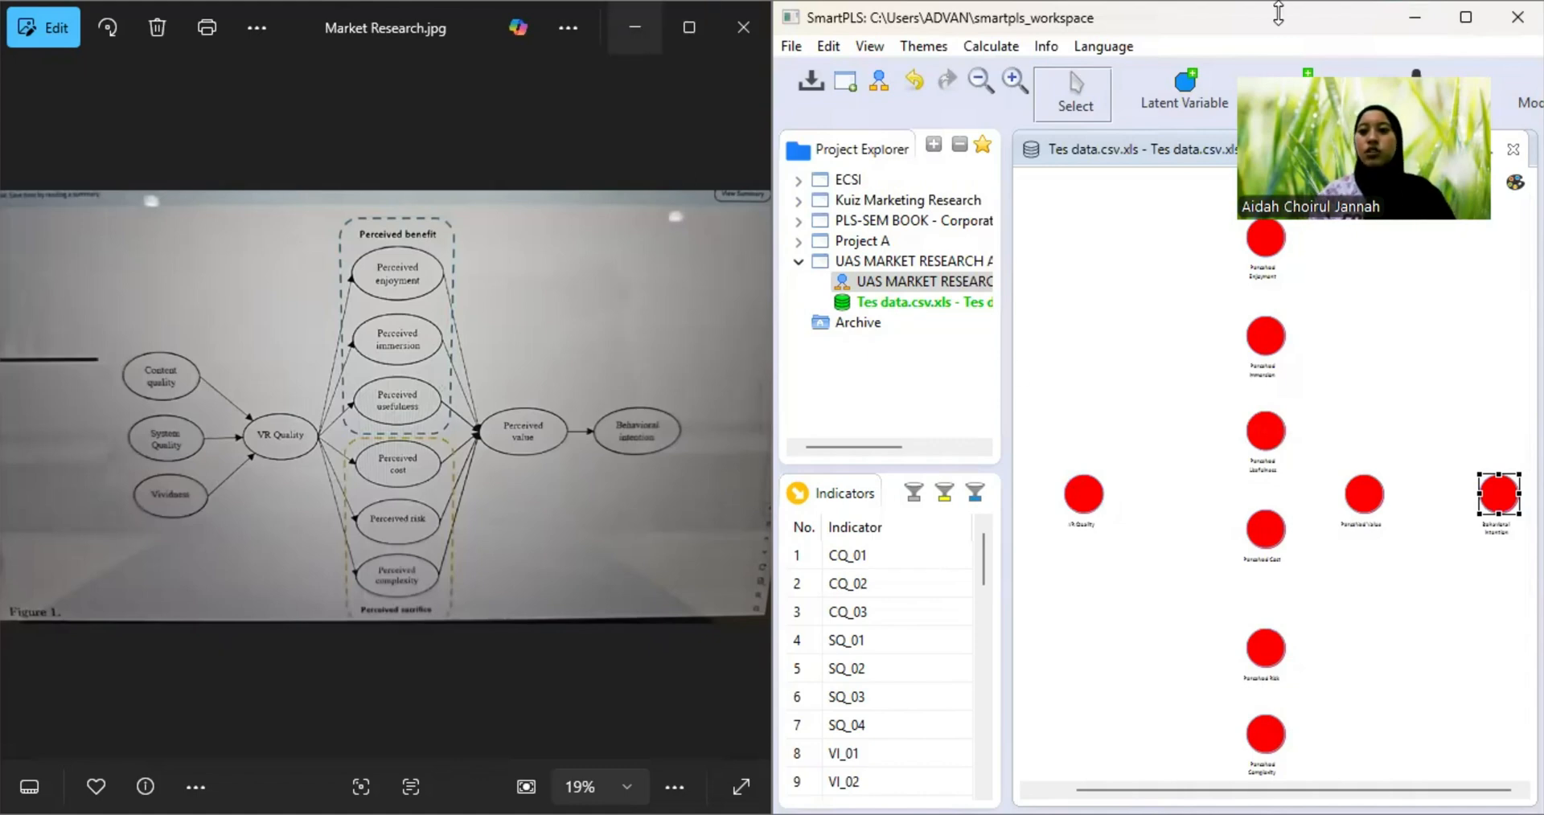
- Minimize the reference diagram and look through the indicators from CQ_01 to the start of the PE group
{"action": "left_click", "coordinate": [624, 25]}
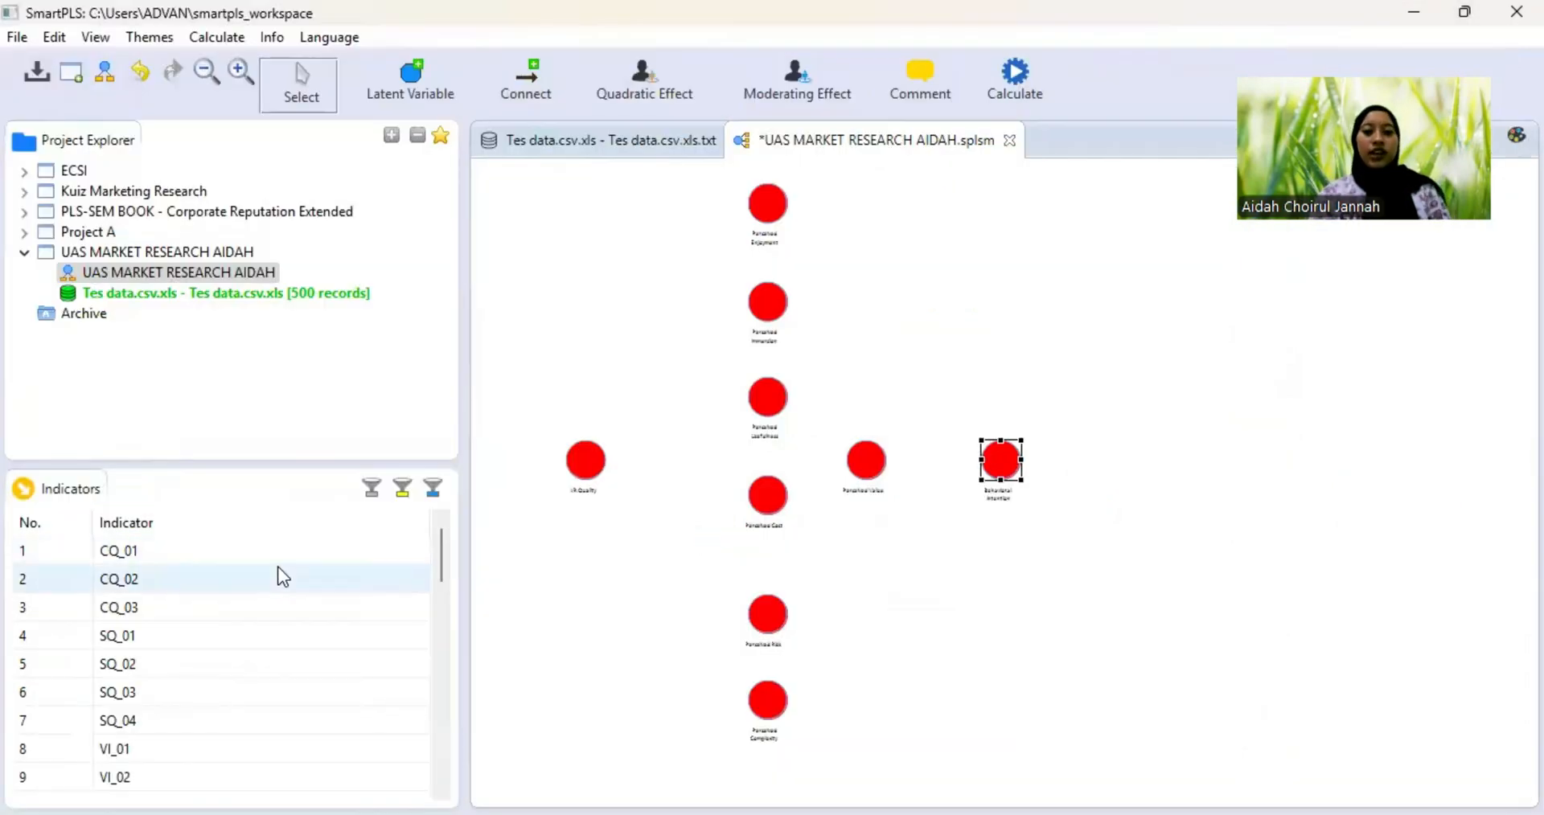
{"action": "scroll", "coordinate": [281, 575], "scroll_direction": "down", "scroll_amount": 1}
{"action": "scroll", "coordinate": [277, 637], "scroll_direction": "up", "scroll_amount": 1}
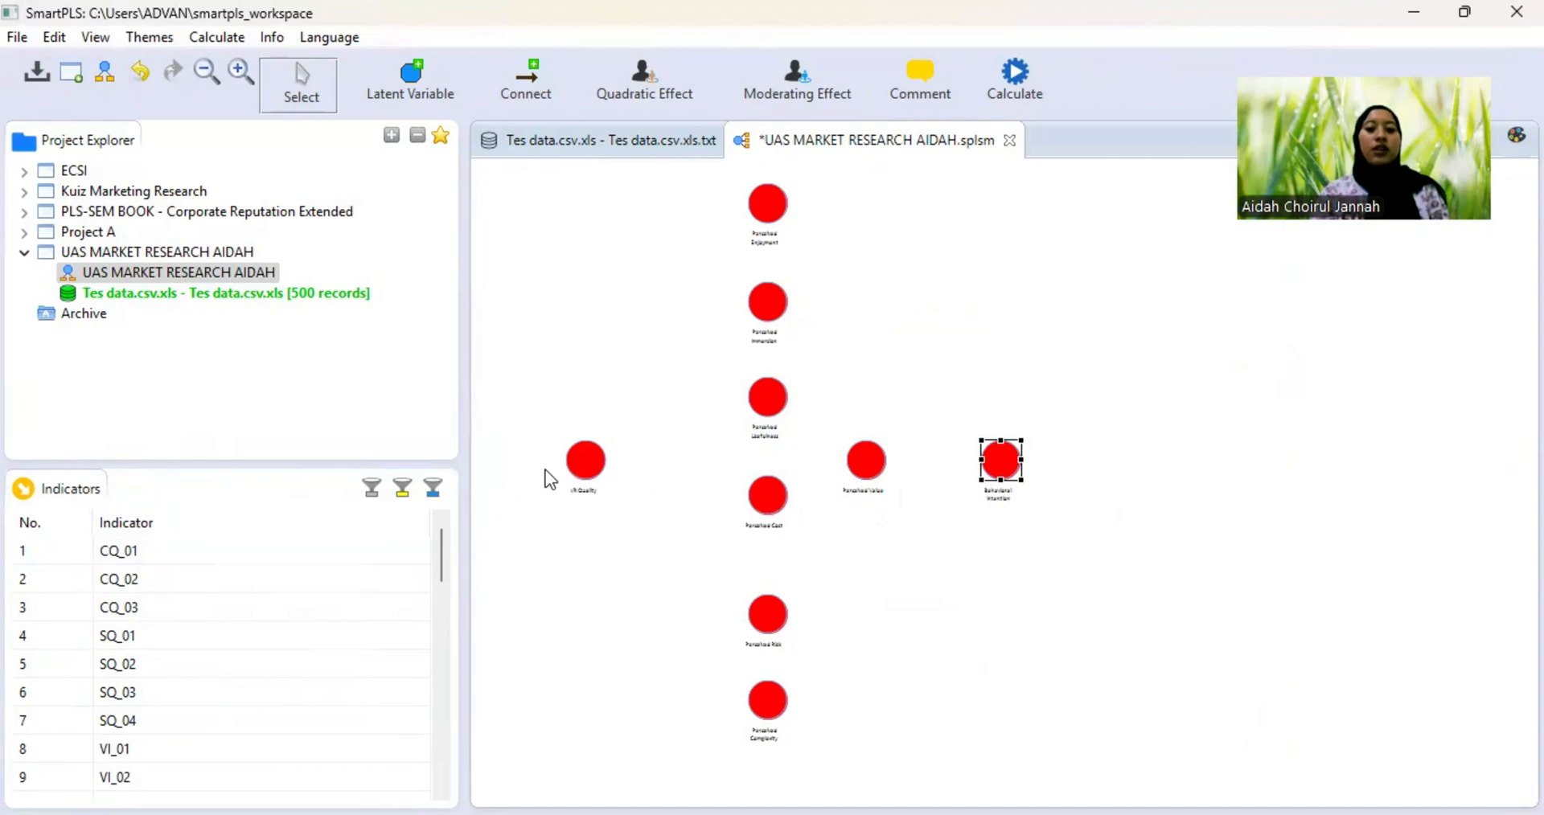
{"action": "left_click", "coordinate": [137, 545]}
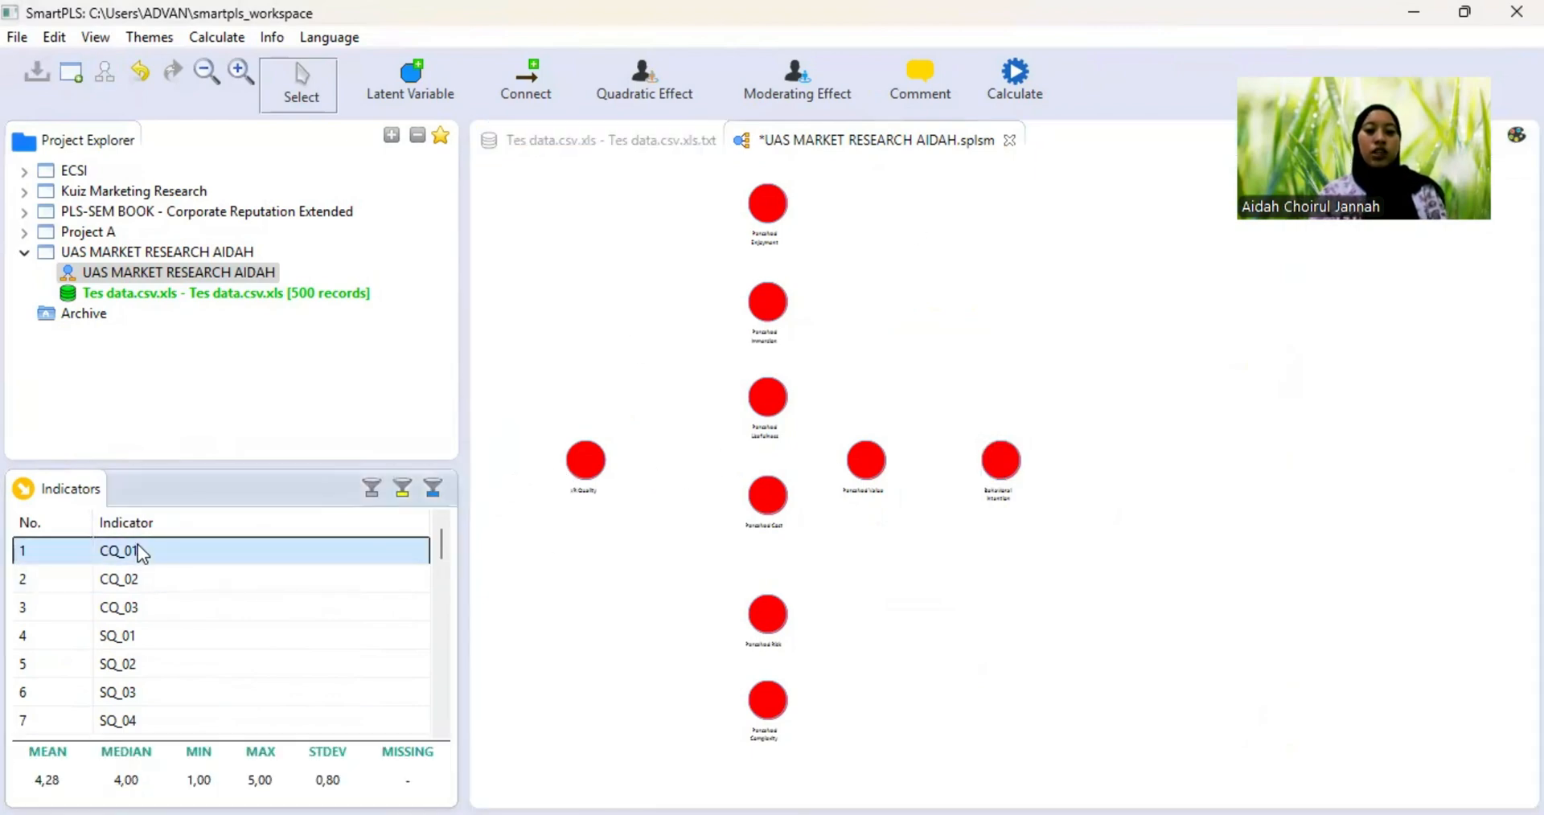
{"action": "key", "text": "Down"}
{"action": "key", "text": "Down"}
{"action": "key", "text": "Down"}
{"action": "key", "text": "Down"}
{"action": "key", "text": "Down"}
{"action": "key", "text": "Down"}
{"action": "key", "text": "Down"}
{"action": "key", "text": "Down"}
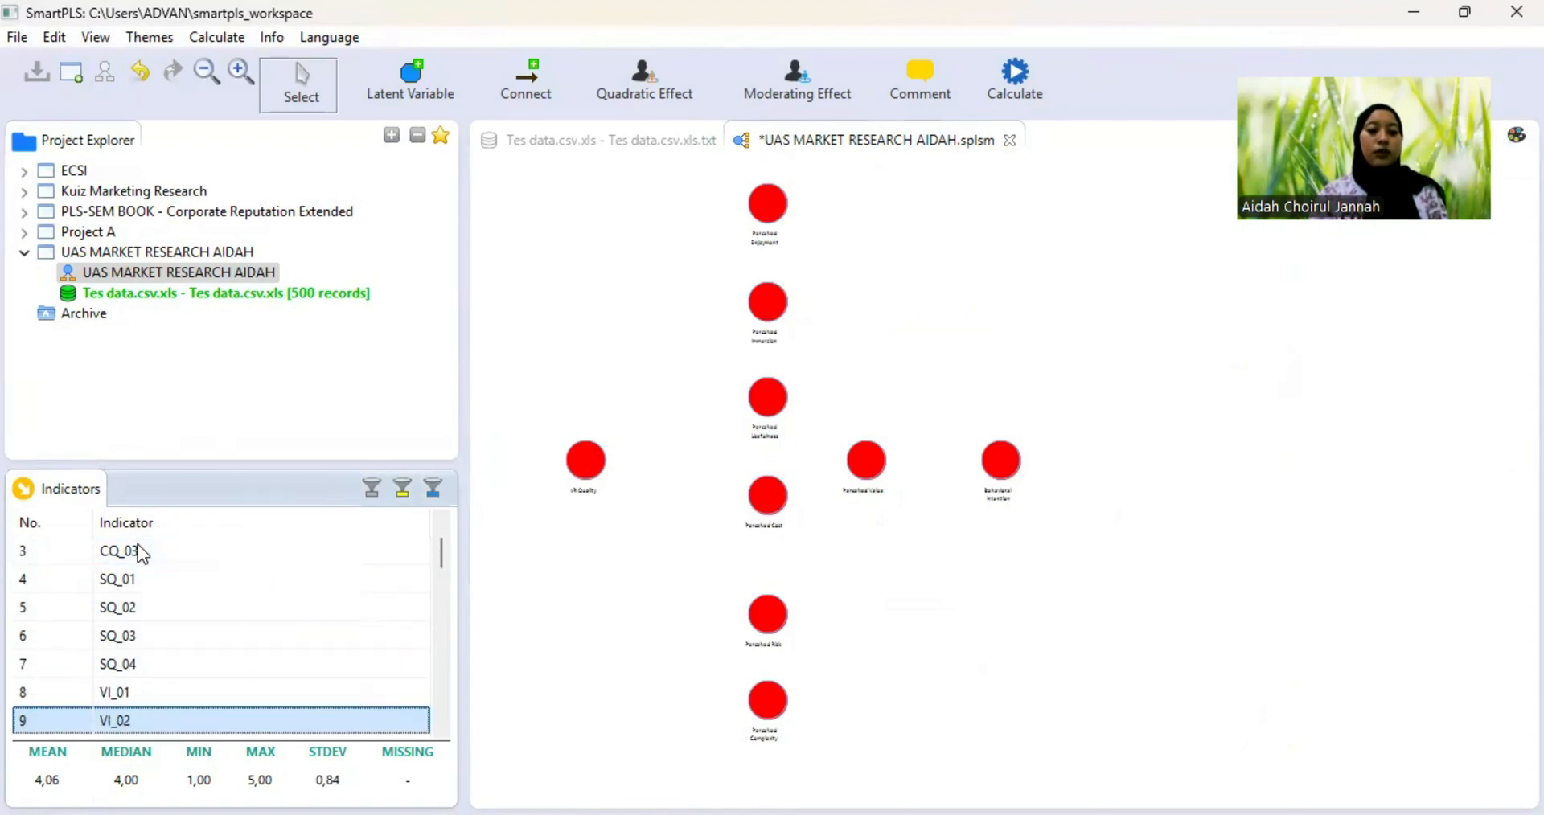
{"action": "key", "text": "Down"}
{"action": "key", "text": "Down"}
{"action": "key", "text": "Down"}
{"action": "key", "text": "Up"}
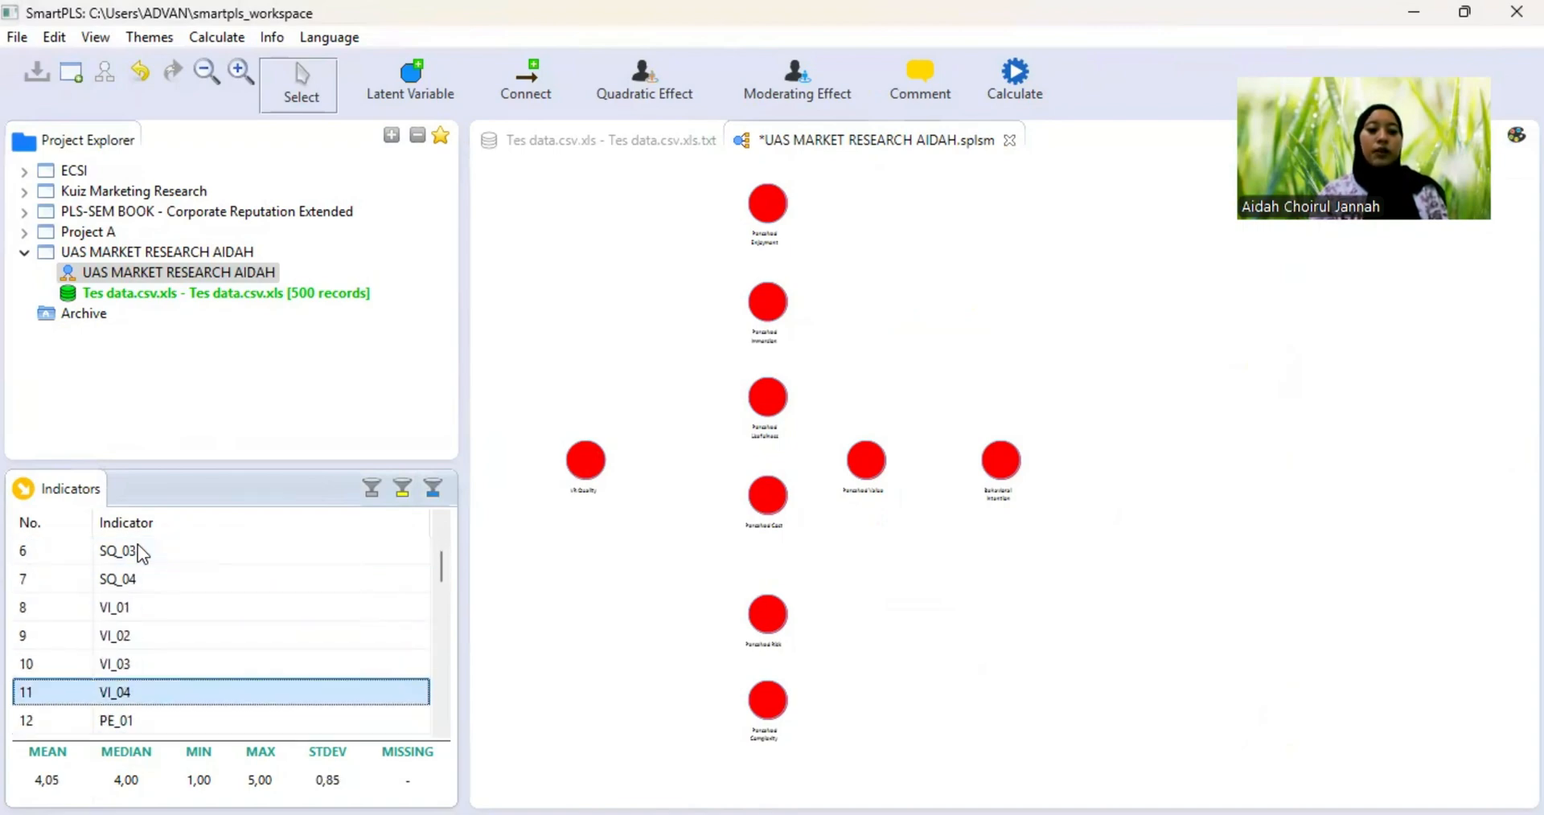
{"action": "key", "text": "Up"}
{"action": "key", "text": "Up"}
{"action": "key", "text": "Up"}
{"action": "key", "text": "Up"}
{"action": "key", "text": "Up"}
{"action": "key", "text": "Up"}
{"action": "key", "text": "Up"}
{"action": "key", "text": "Up"}
{"action": "key", "text": "Up"}
{"action": "key", "text": "Up"}
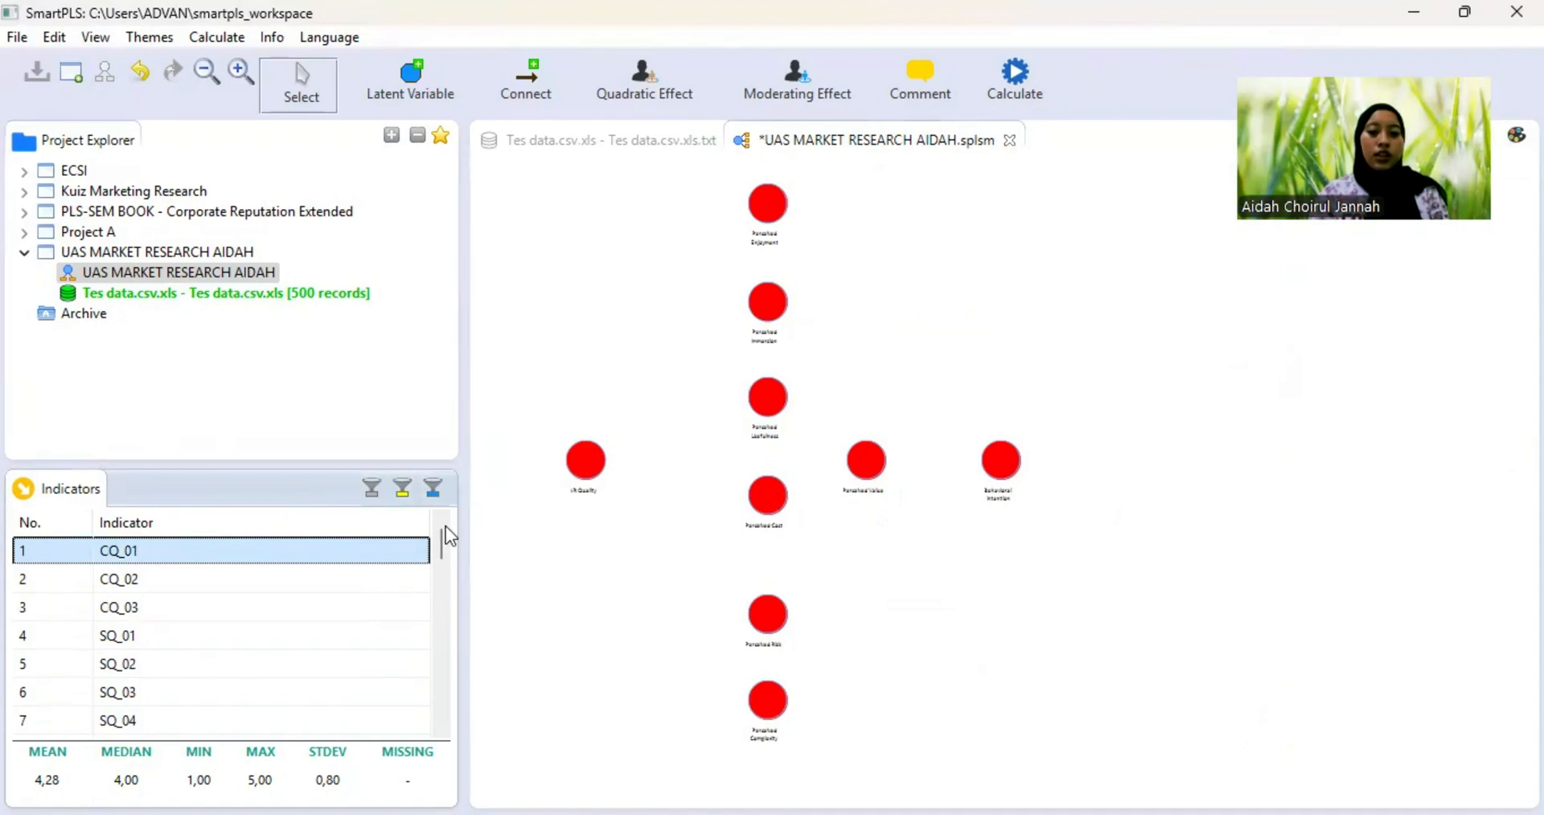
- Assign the indicators CQ_01 to CQ_03, SQ_01 to SQ_04 and VI_01 to VI_04 to the VR Quality construct
{"action": "left_click", "coordinate": [1091, 520]}
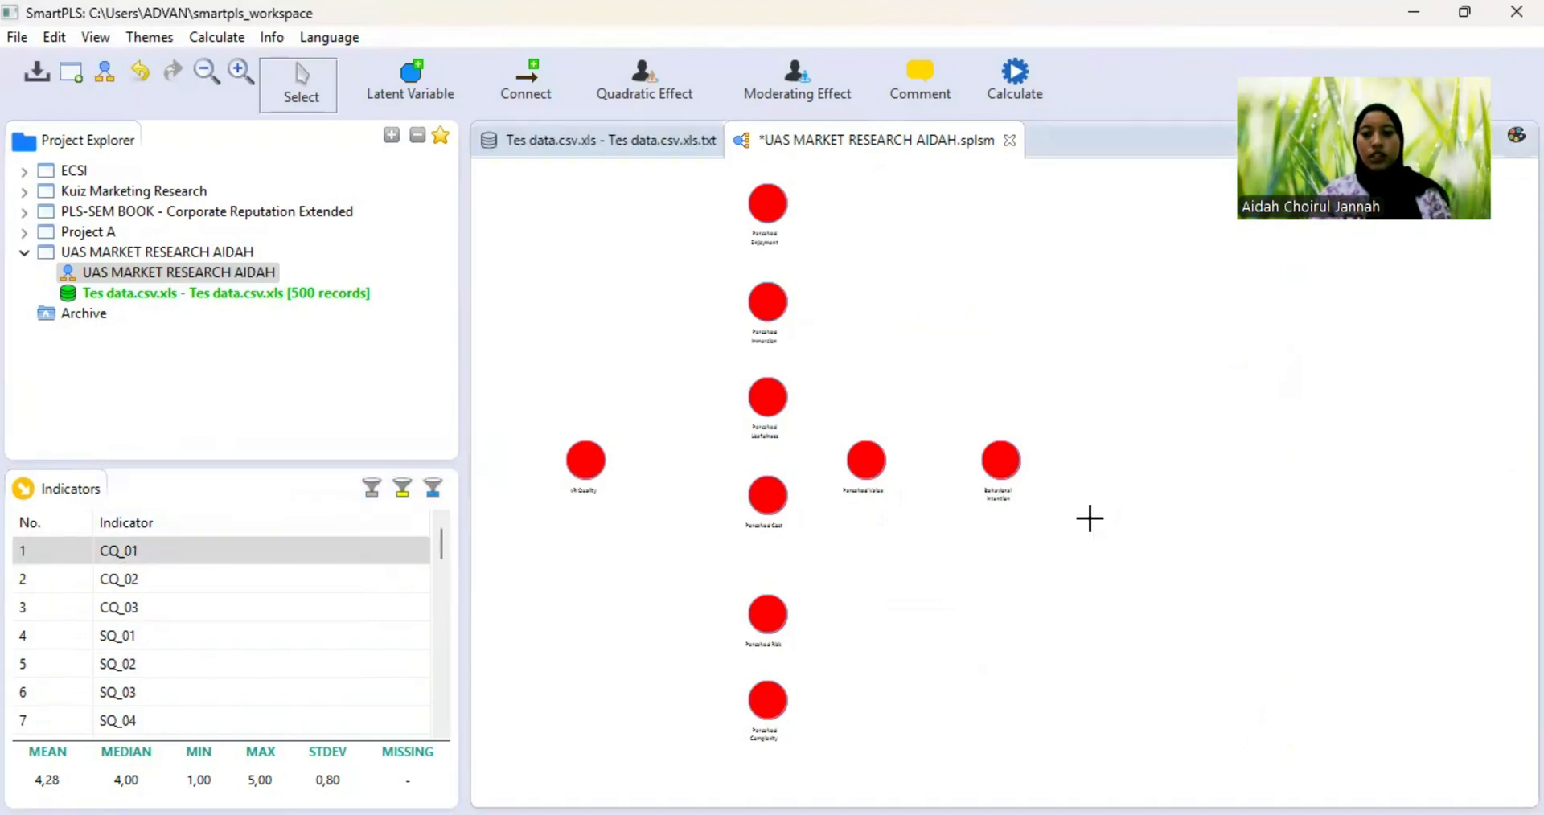
{"action": "scroll", "coordinate": [1090, 520], "scroll_direction": "up", "scroll_amount": 2}
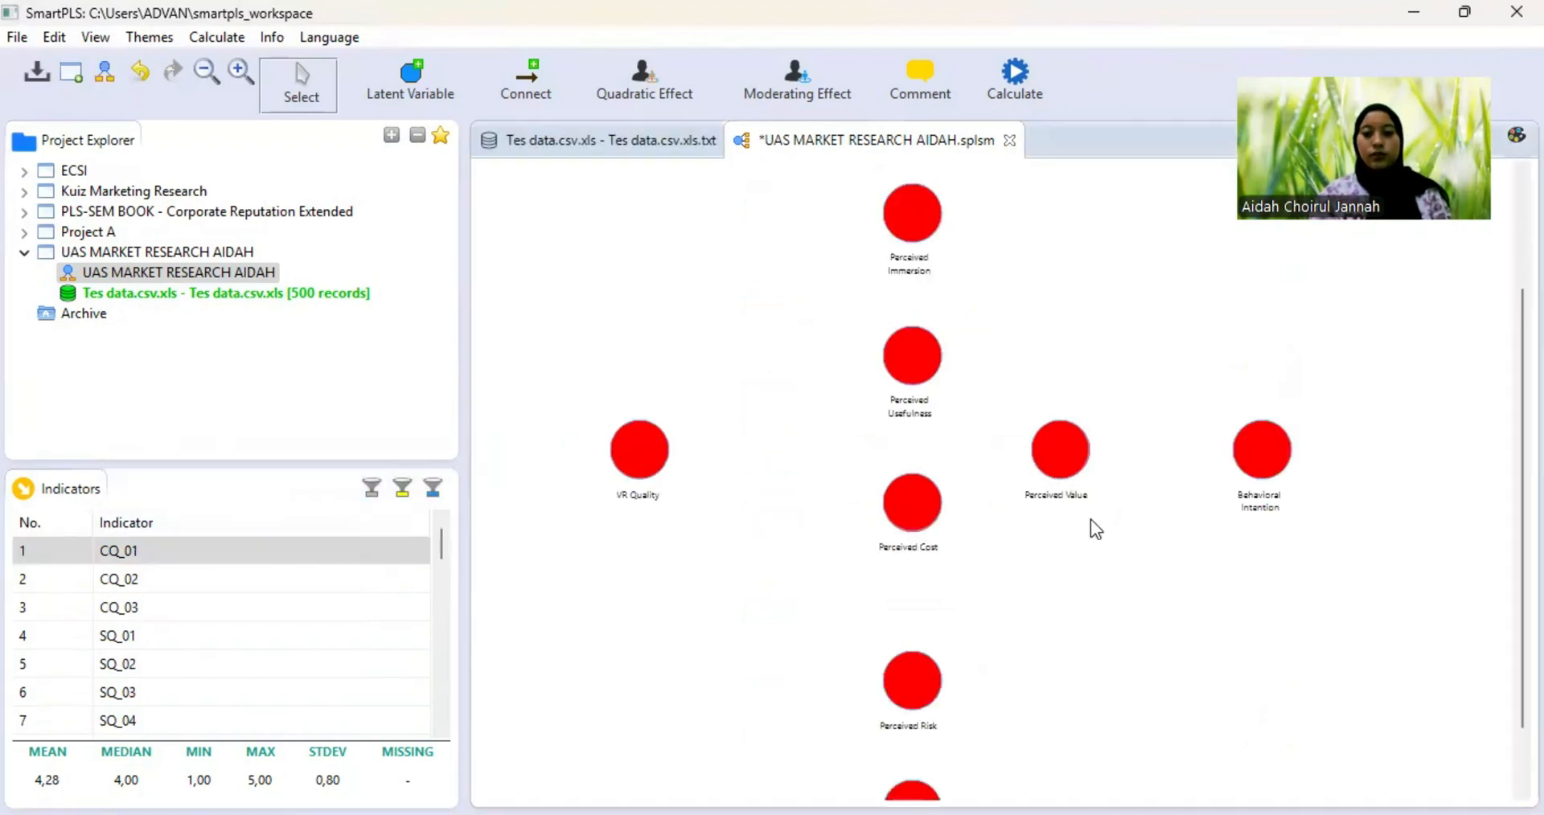
{"action": "left_click", "coordinate": [238, 552]}
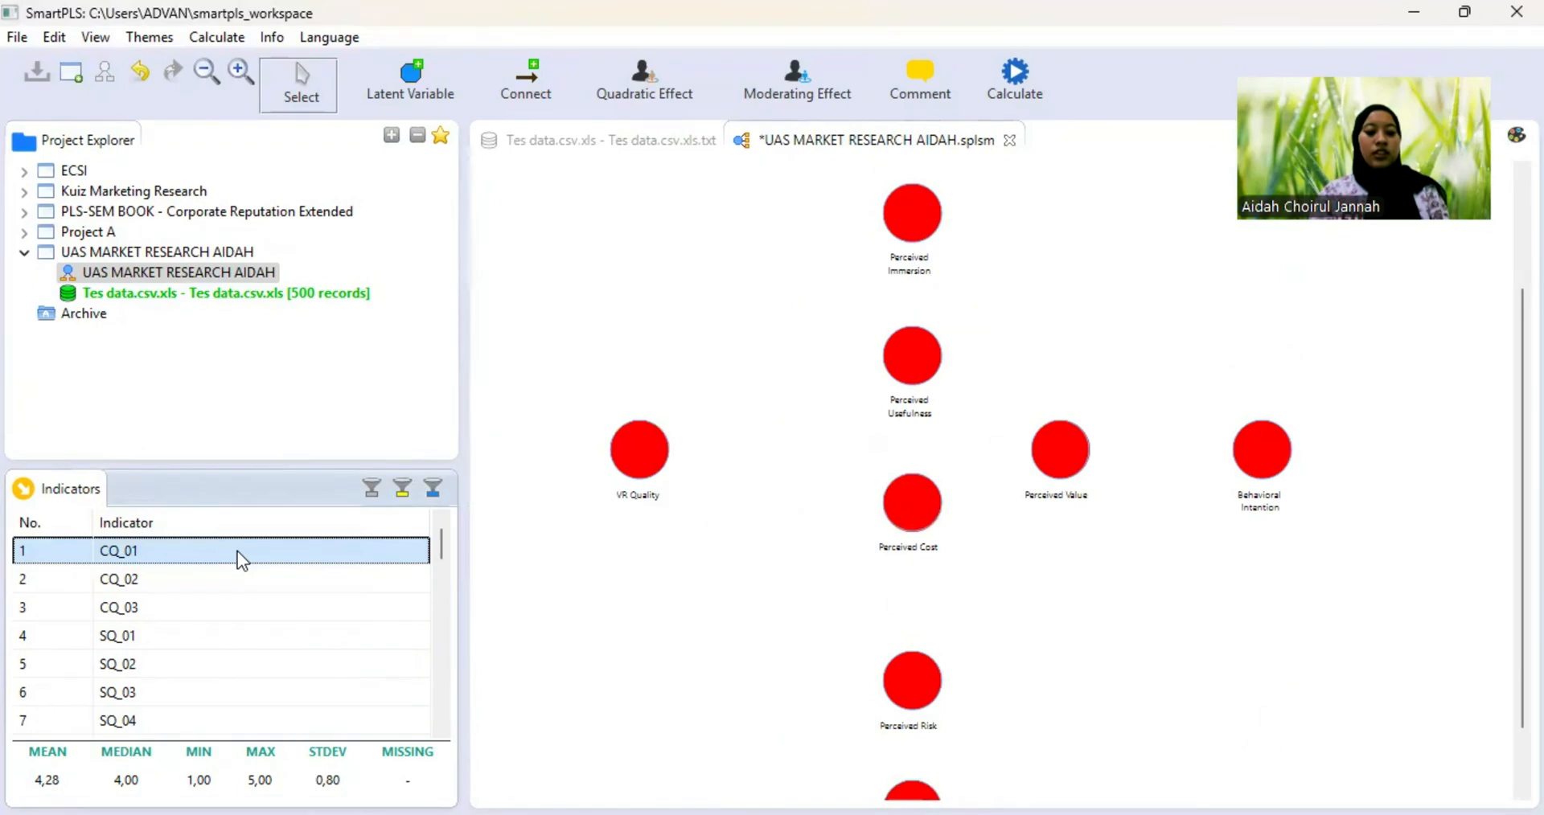
{"action": "key", "text": "shift+Down"}
{"action": "key", "text": "shift+Down"}
{"action": "key", "text": "shift+Down"}
{"action": "key", "text": "shift+Down"}
{"action": "key", "text": "shift+Down"}
{"action": "key", "text": "shift+Down"}
{"action": "key", "text": "shift+Down"}
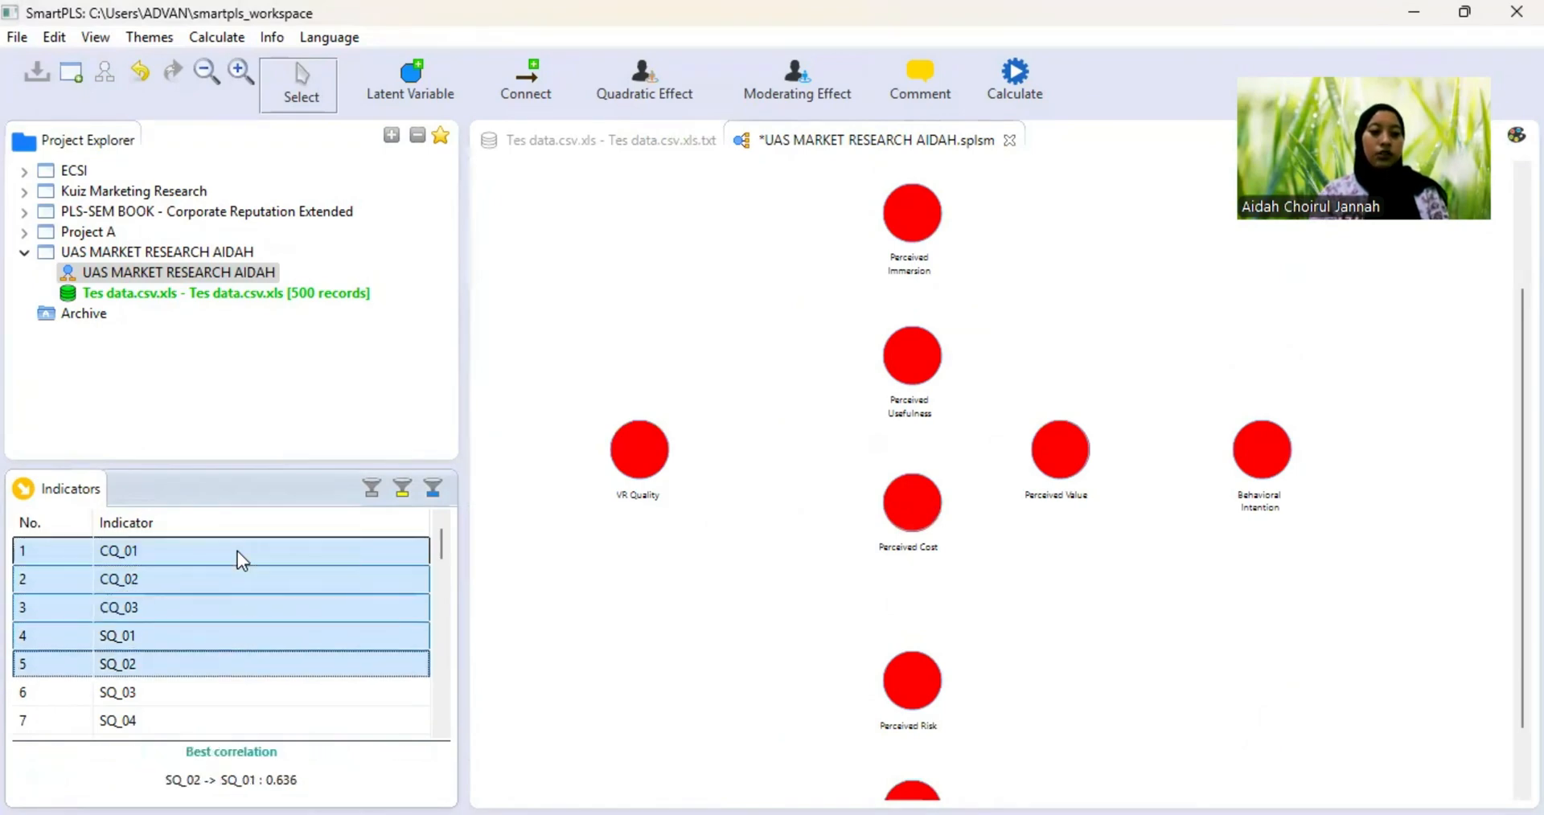
{"action": "key", "text": "shift+Down"}
{"action": "key", "text": "shift+Down"}
{"action": "key", "text": "shift+Down"}
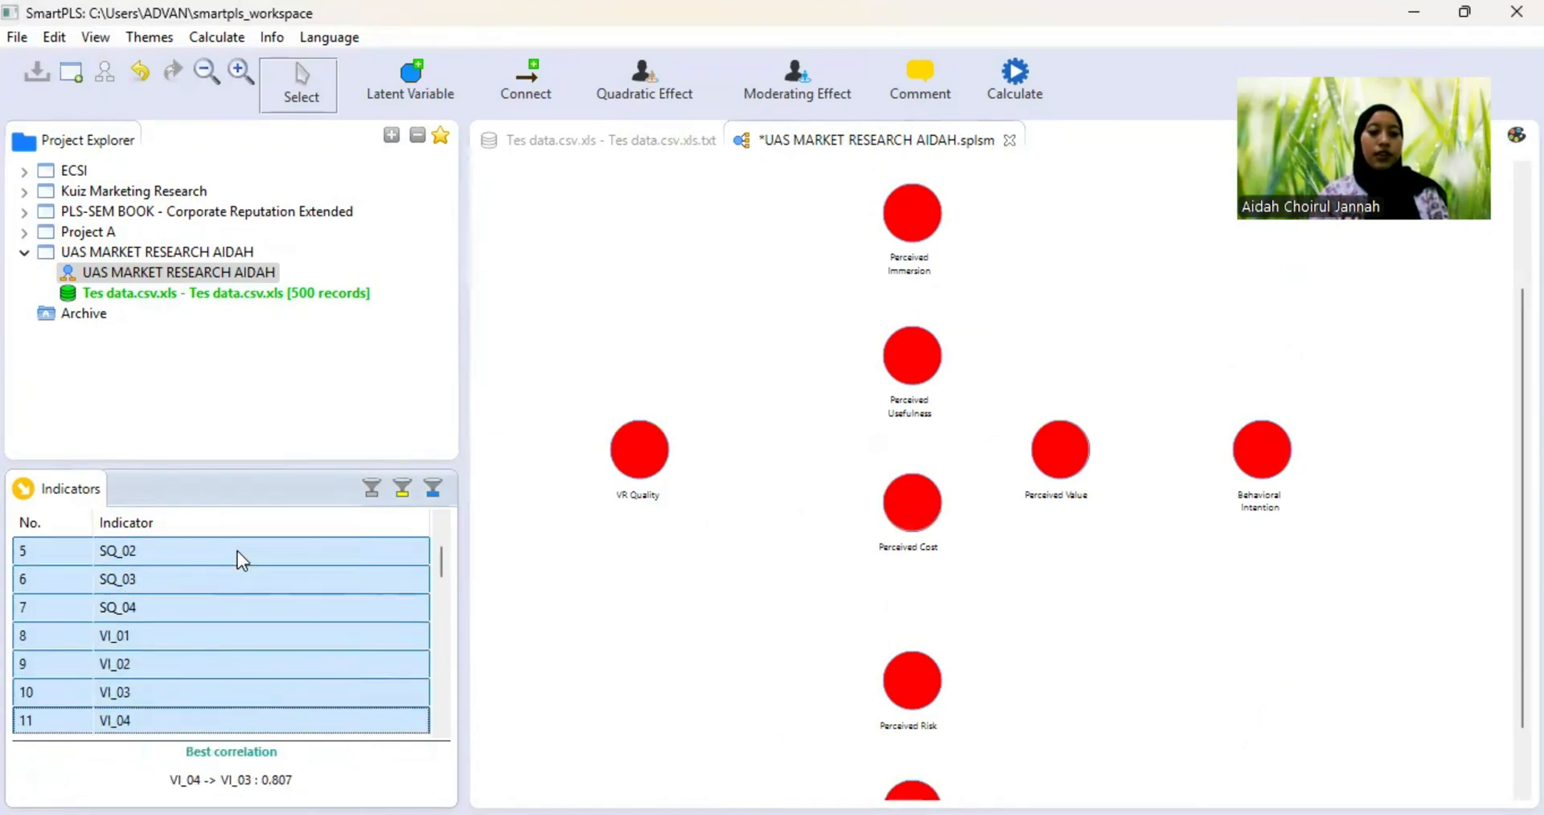
{"action": "left_click_drag", "start_coordinate": [258, 600], "coordinate": [626, 448]}
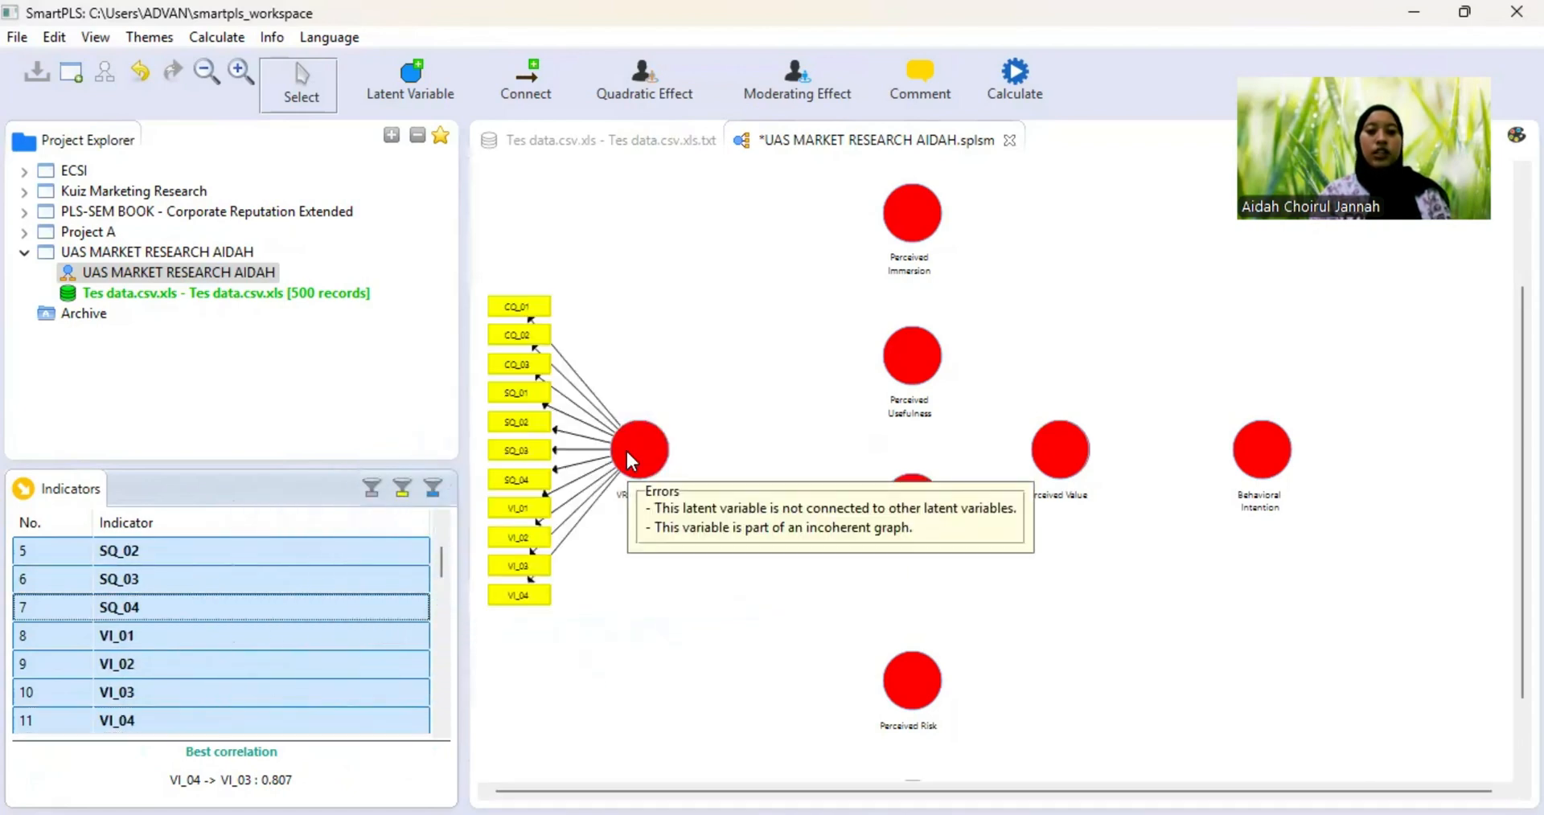
- Assign the indicators PE_01 to PE_05 to the Perceived Enjoyment construct
{"action": "scroll", "coordinate": [219, 629], "scroll_direction": "down", "scroll_amount": 1}
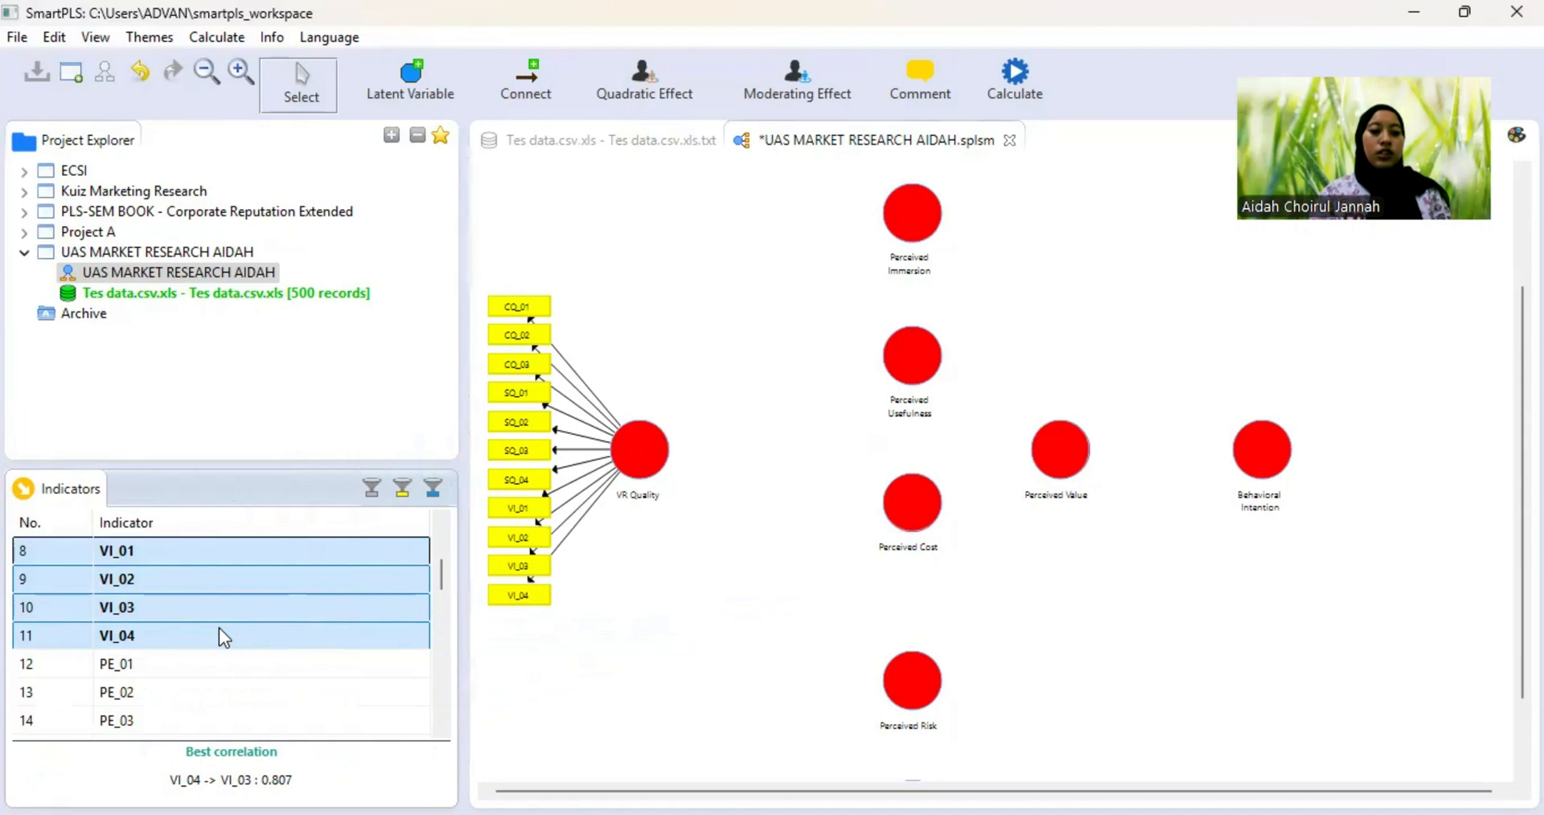
{"action": "left_click", "coordinate": [177, 663]}
{"action": "key", "text": "shift+Down"}
{"action": "key", "text": "shift+Down"}
{"action": "key", "text": "shift+Down"}
{"action": "key", "text": "shift+Down"}
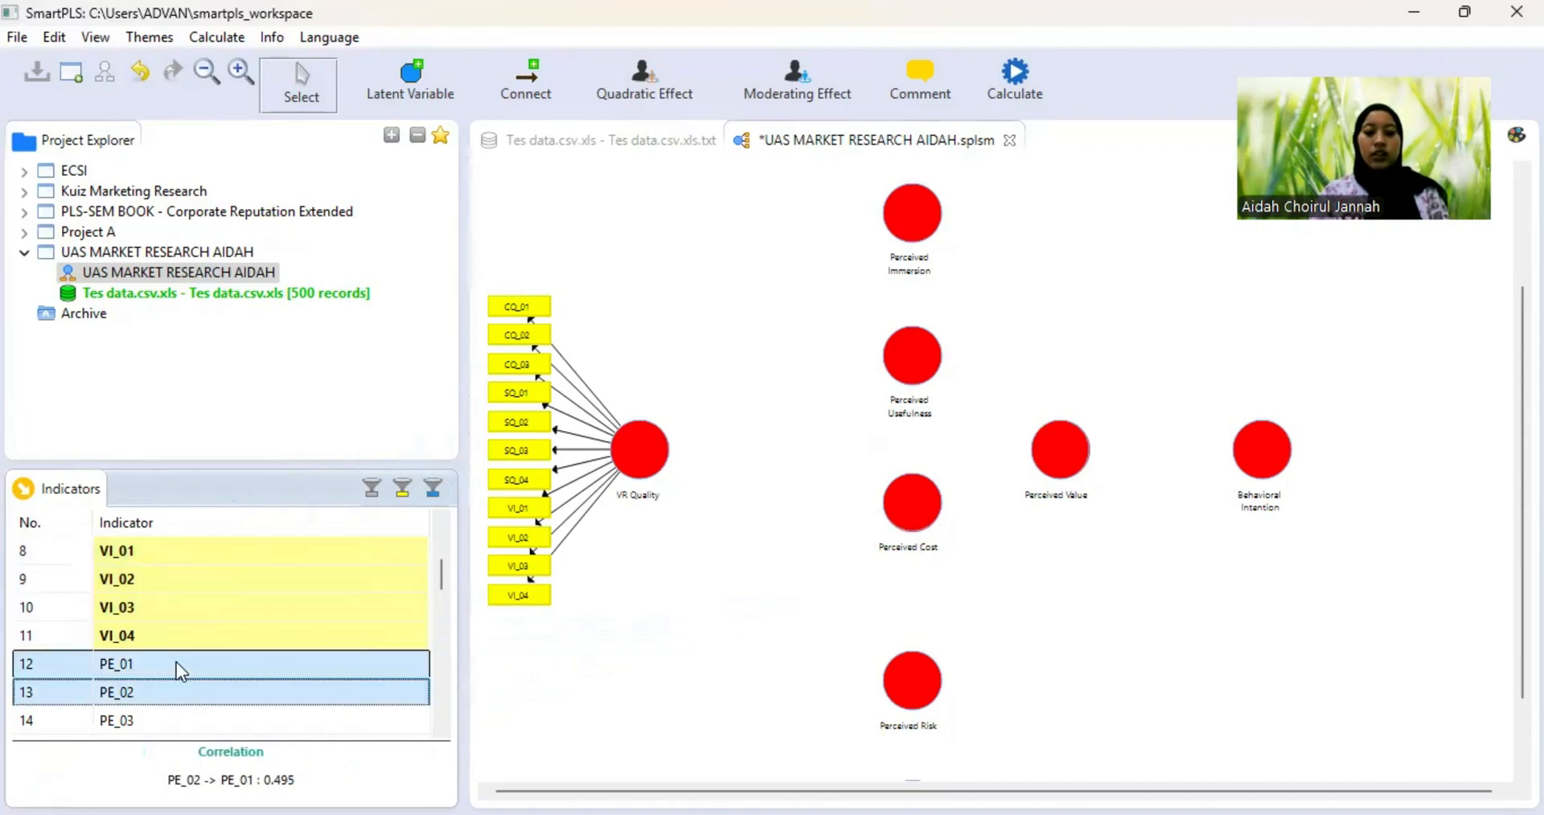
{"action": "key", "text": "shift+Down"}
{"action": "key", "text": "shift+Up"}
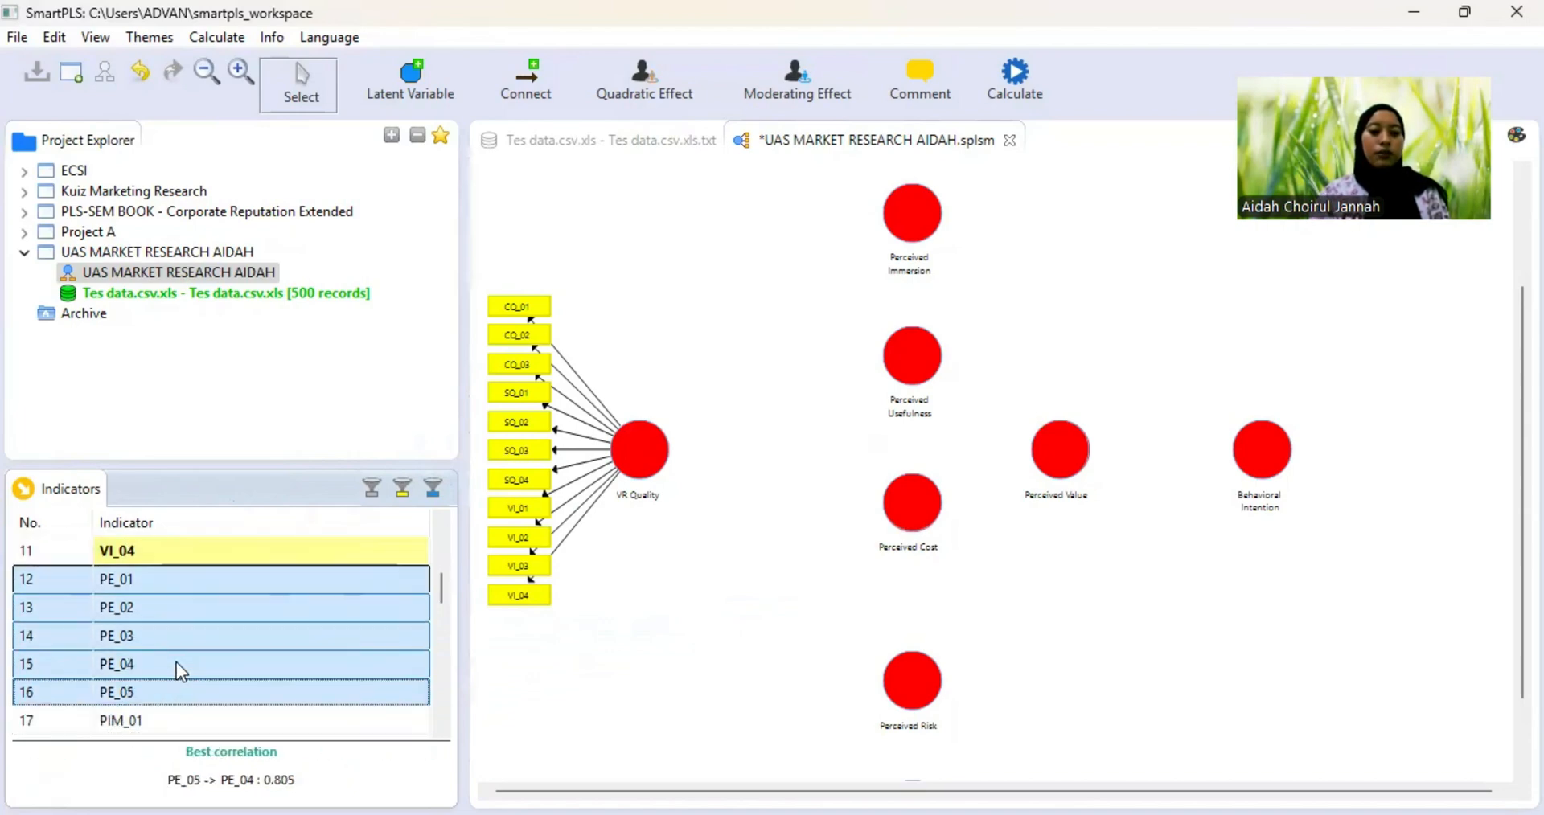
{"action": "left_click_drag", "start_coordinate": [177, 662], "coordinate": [904, 204]}
{"action": "scroll", "coordinate": [751, 387], "scroll_direction": "down", "scroll_amount": 3}
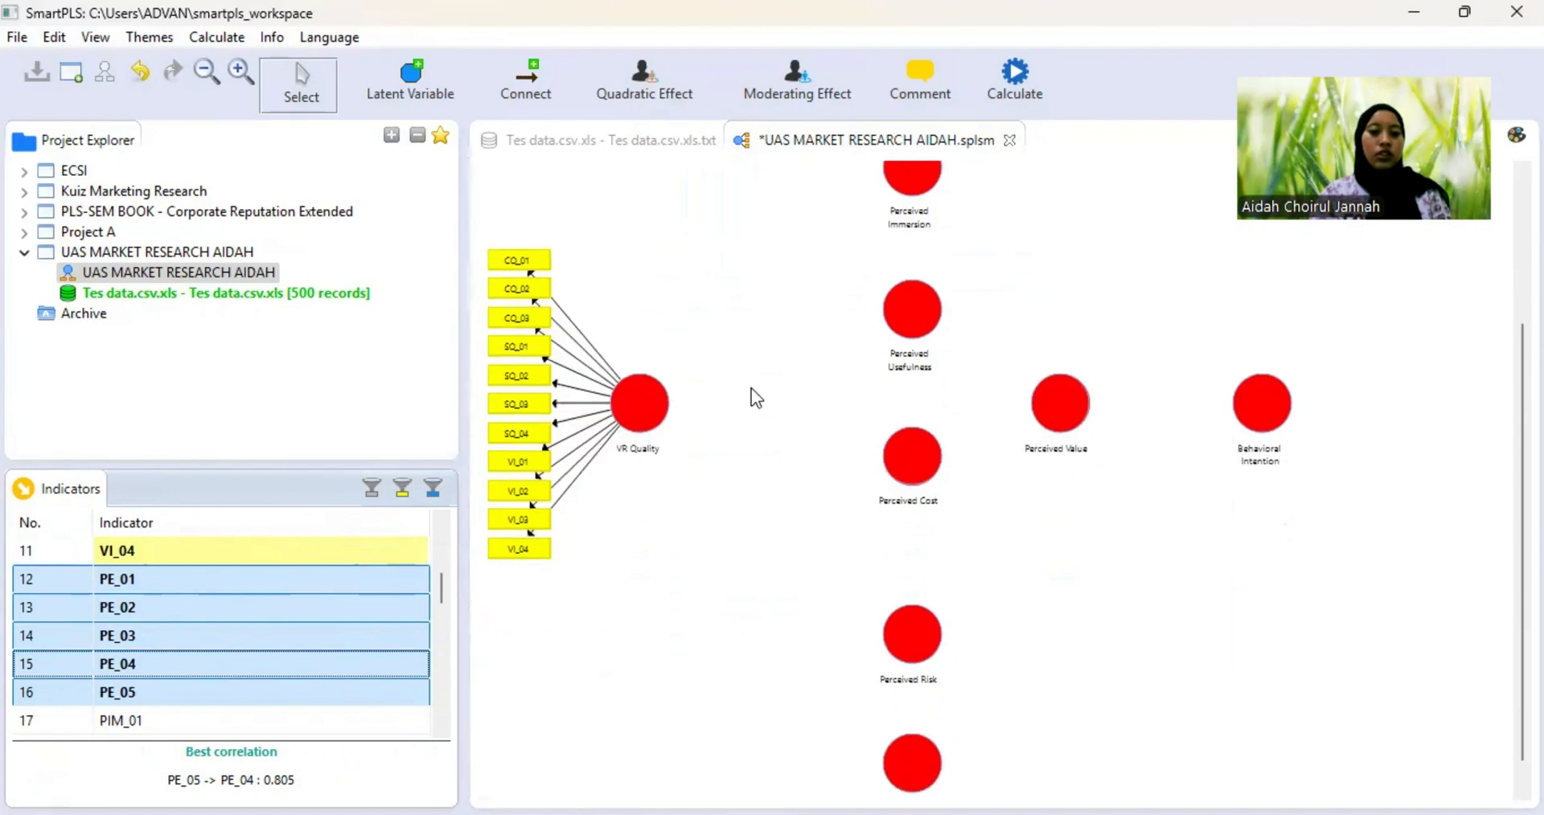
{"action": "scroll", "coordinate": [708, 465], "scroll_direction": "up", "scroll_amount": 2}
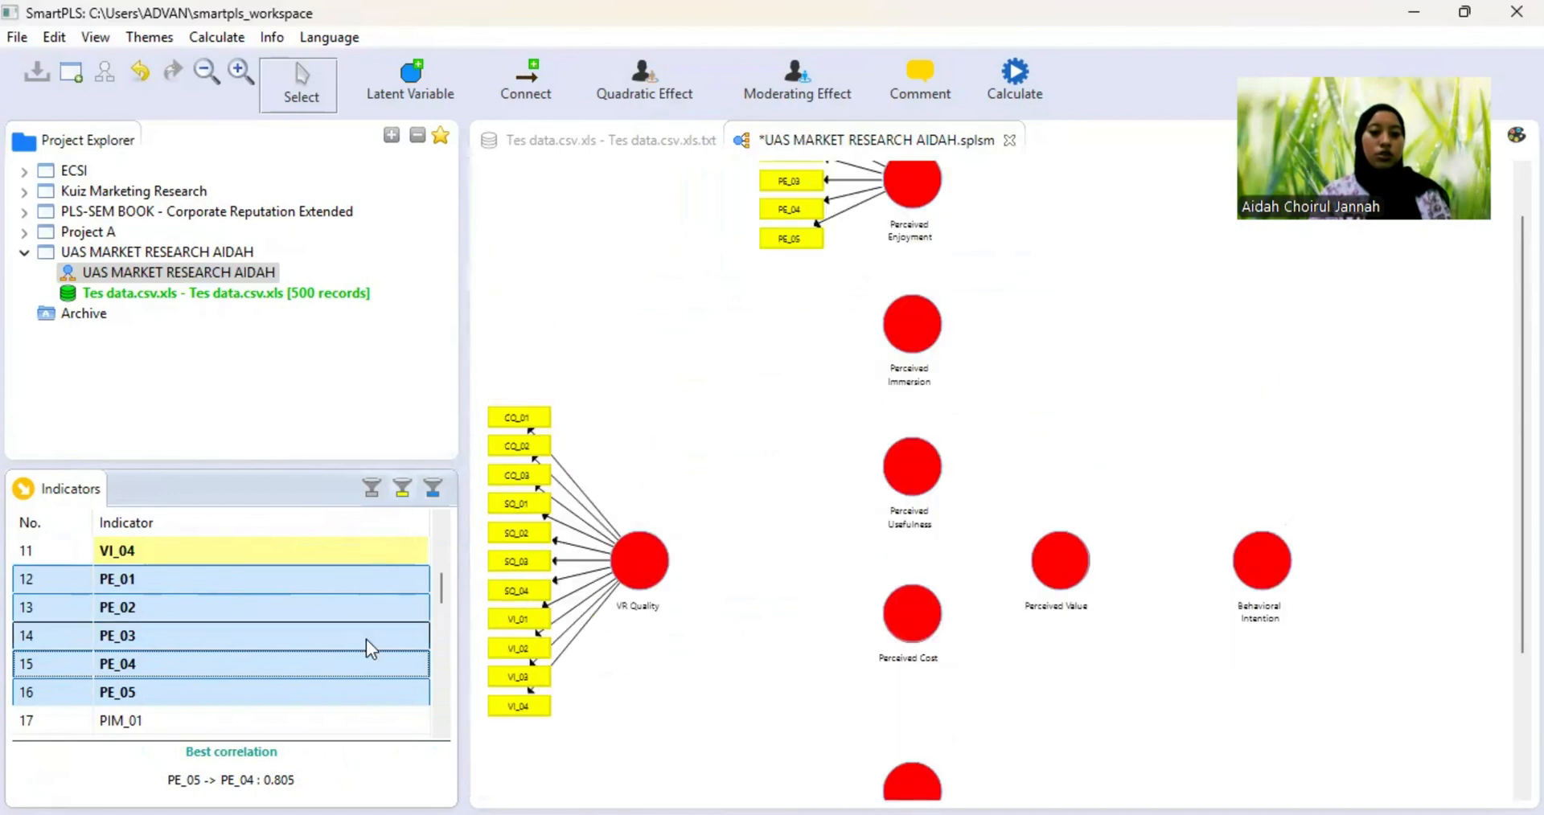
- Assign the indicators PIM_01 to PIM_04 to the Perceived Immersion construct
{"action": "scroll", "coordinate": [365, 639], "scroll_direction": "down", "scroll_amount": 1}
{"action": "scroll", "coordinate": [365, 640], "scroll_direction": "down", "scroll_amount": 1}
{"action": "left_click", "coordinate": [267, 548]}
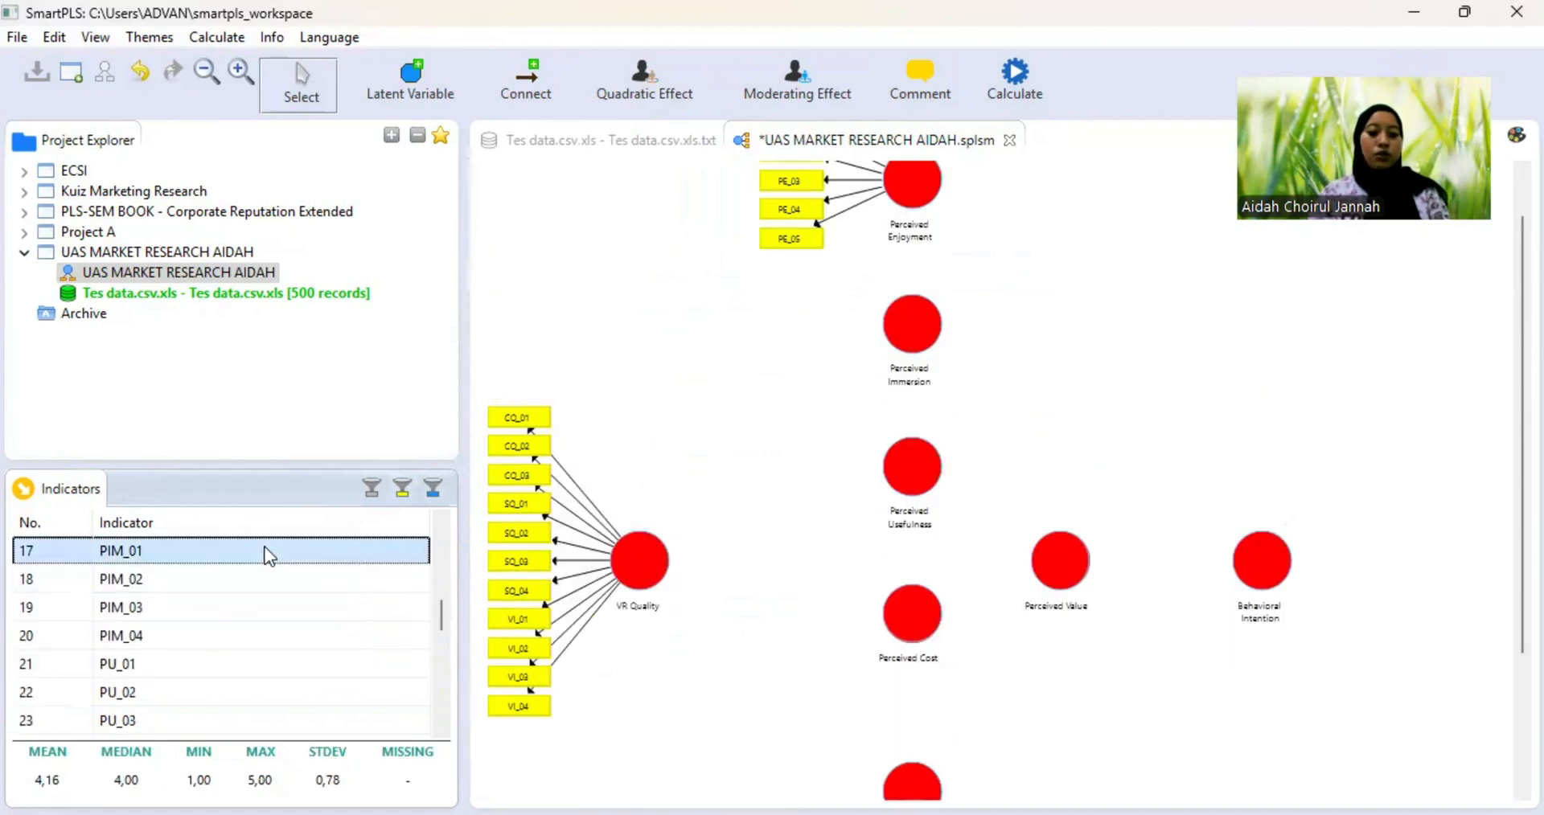
{"action": "key", "text": "shift+Down"}
{"action": "key", "text": "shift+Down"}
{"action": "key", "text": "shift+Down"}
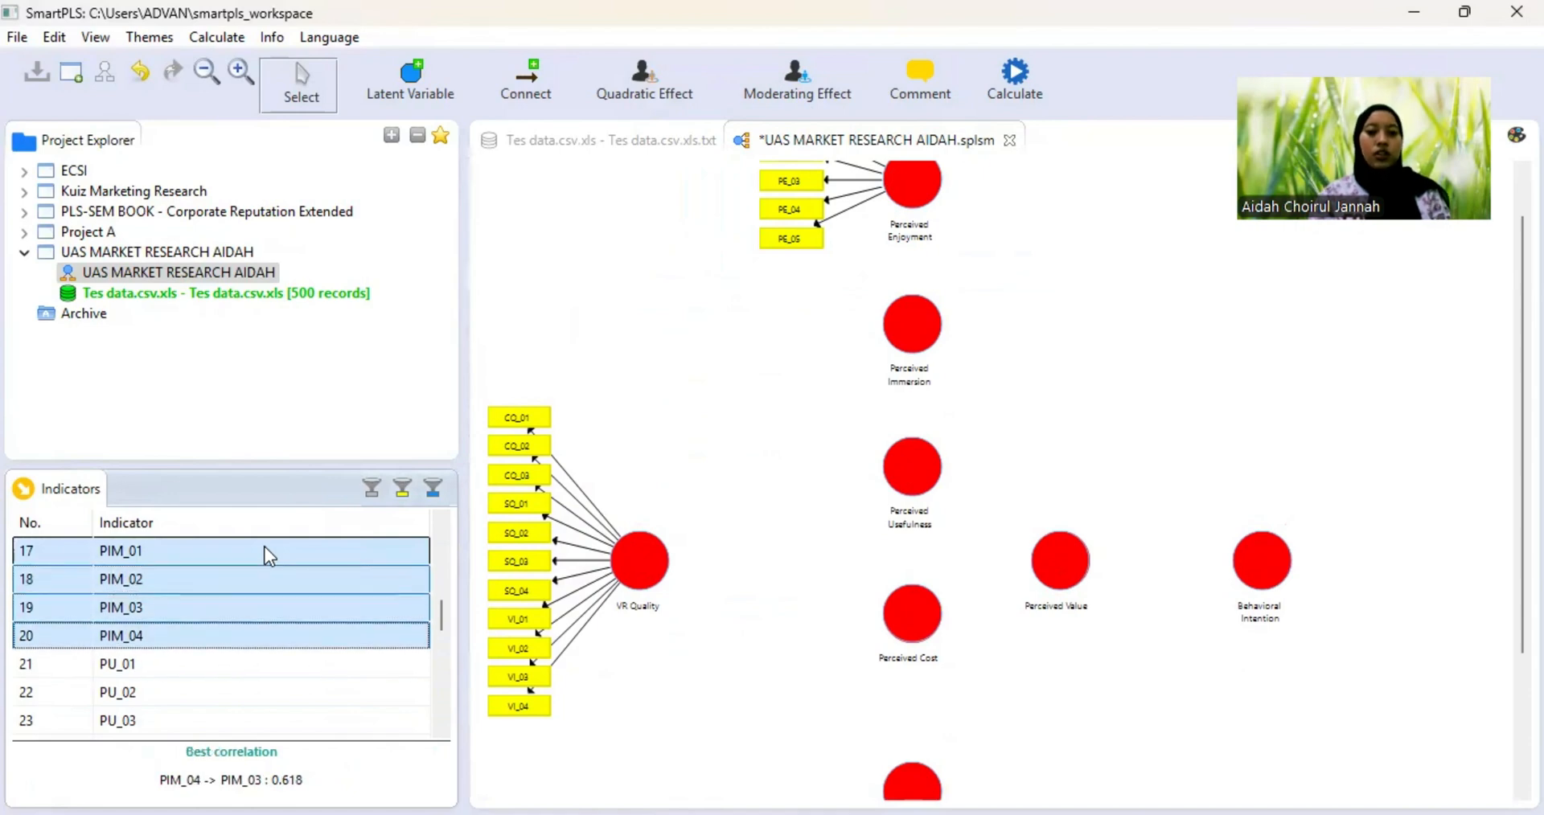
{"action": "left_click_drag", "start_coordinate": [263, 547], "coordinate": [892, 317]}
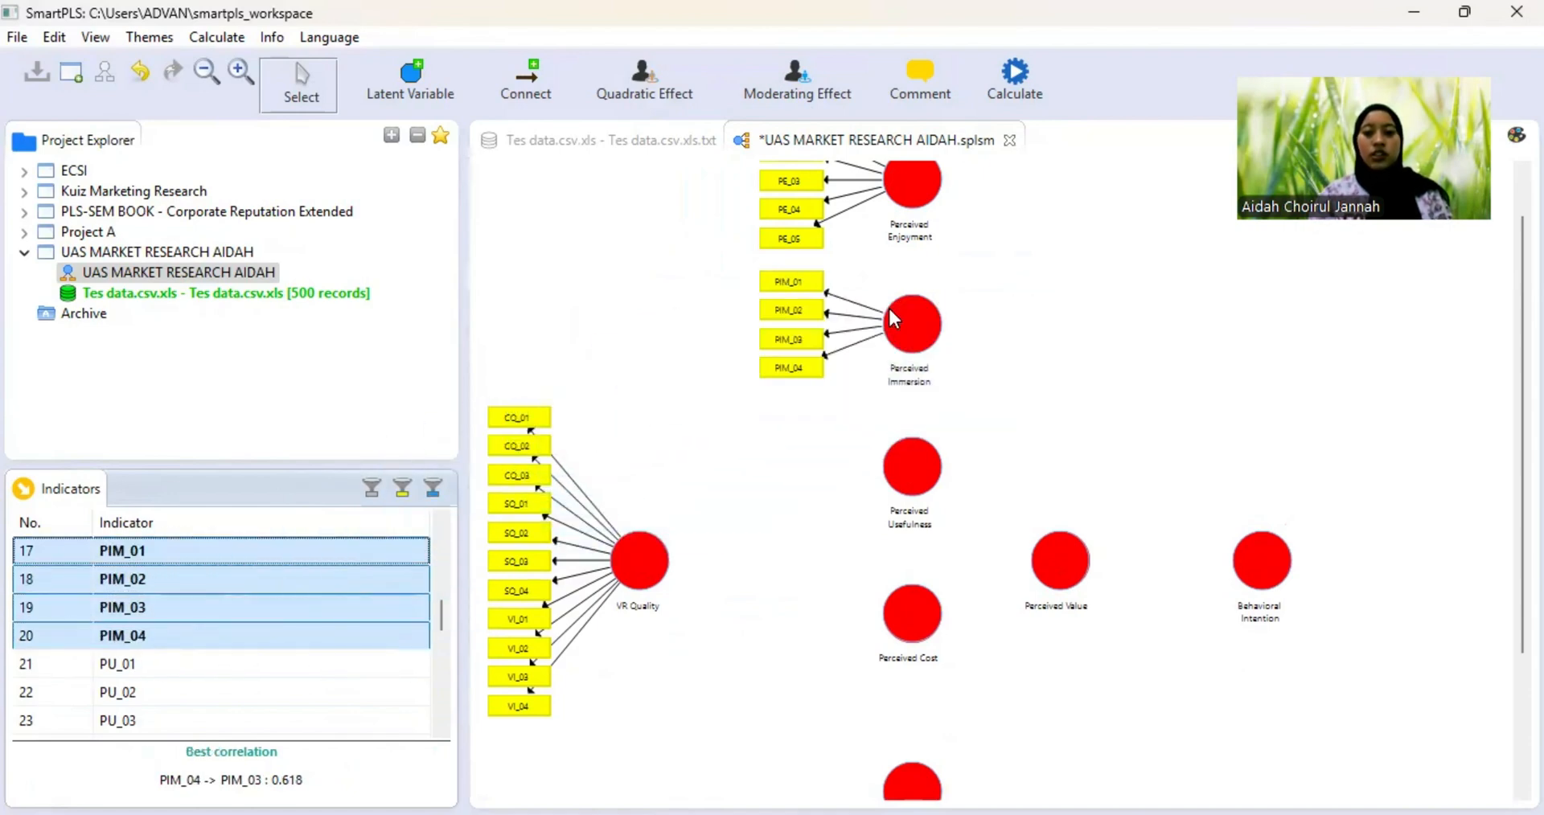
- Assign the indicators PU_01 to PU_04 to the Perceived Usefulness construct
{"action": "left_click", "coordinate": [316, 665]}
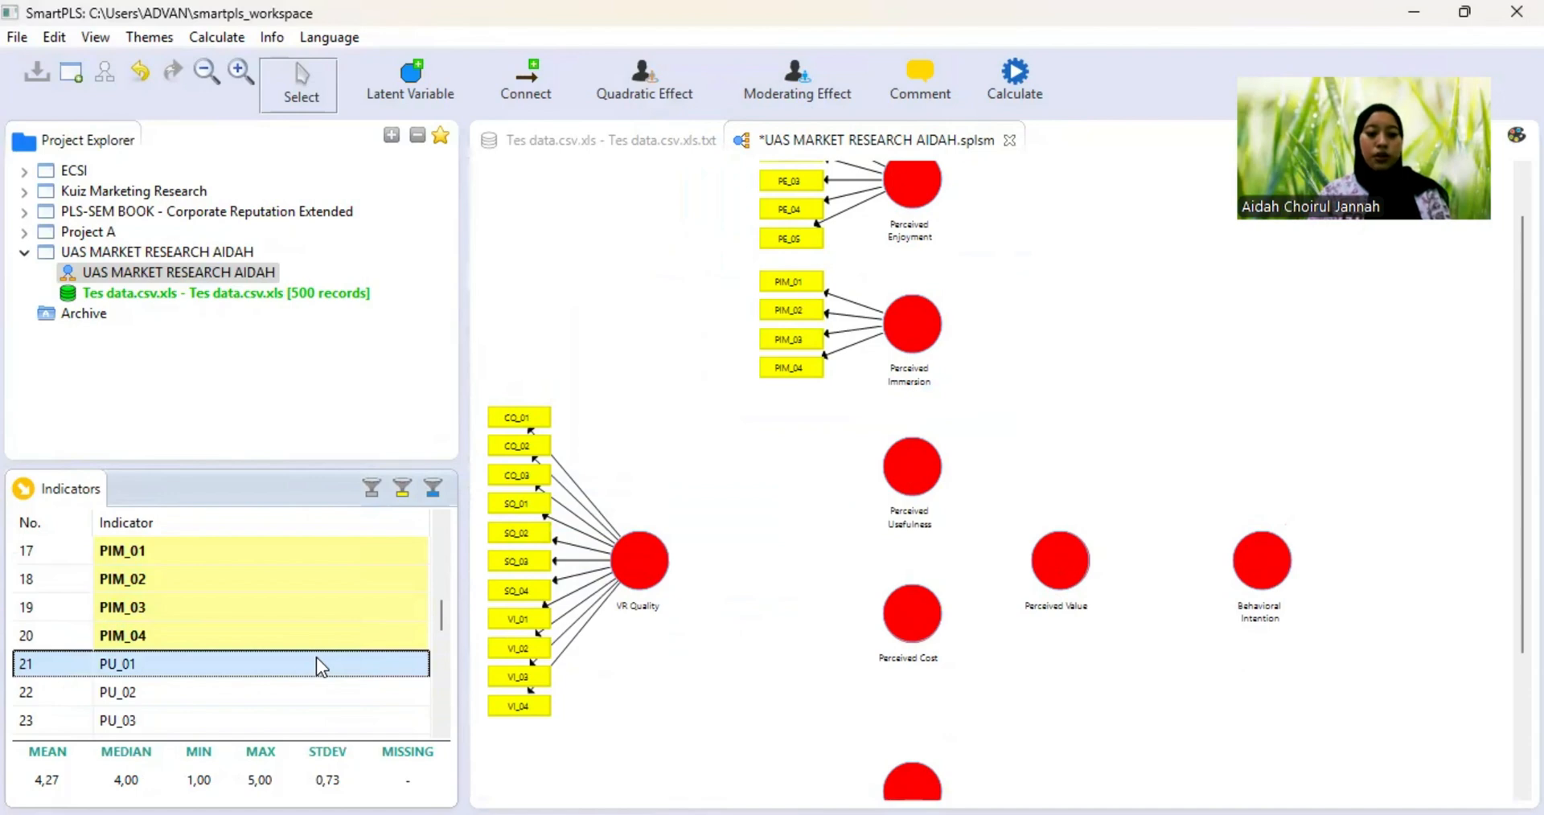
{"action": "key", "text": "shift+Down"}
{"action": "key", "text": "shift+Down"}
{"action": "key", "text": "shift+Down"}
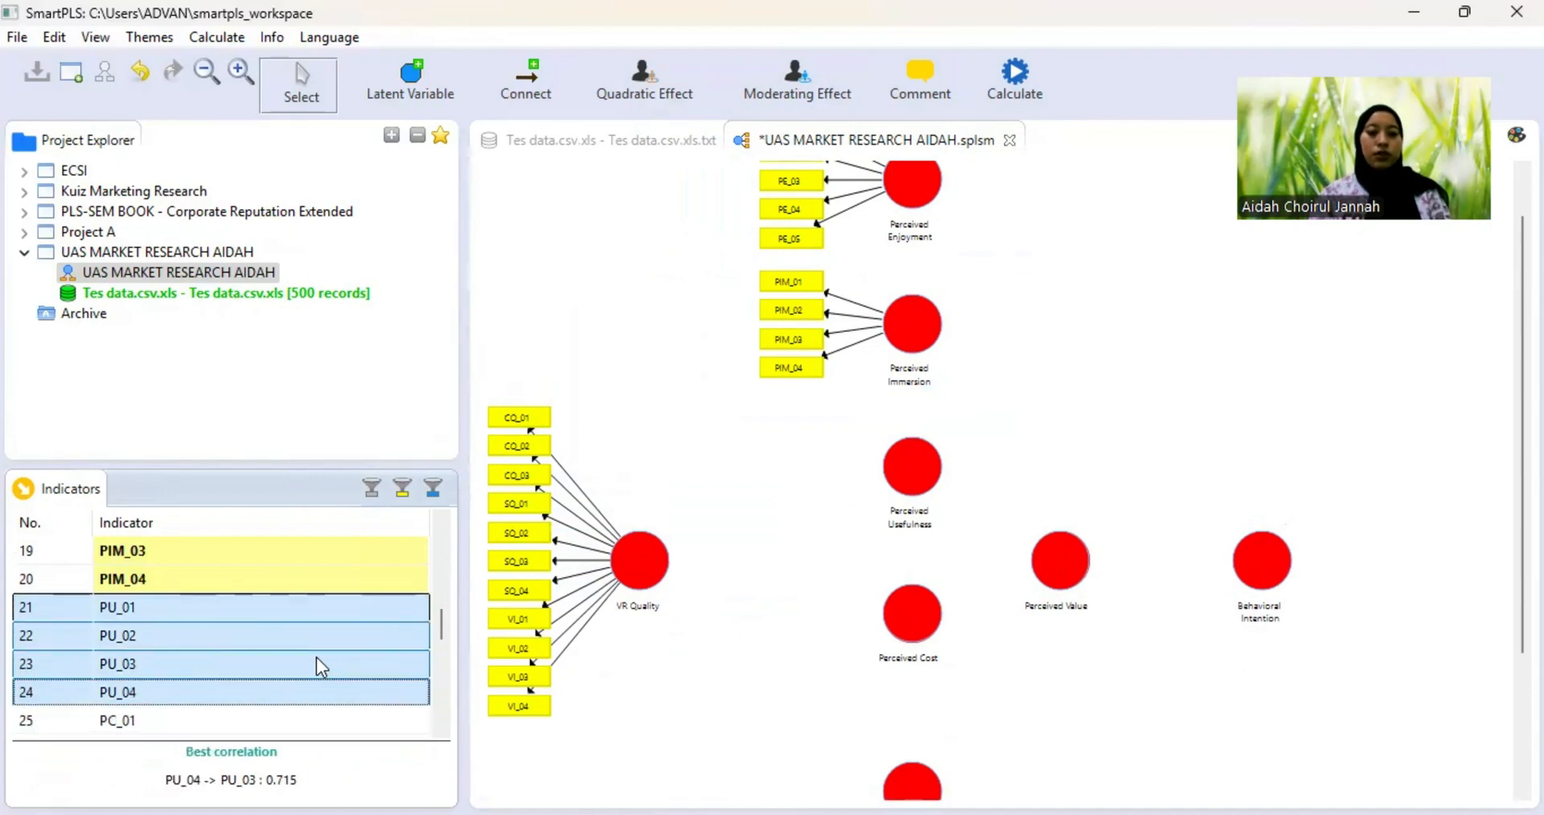
{"action": "left_click_drag", "start_coordinate": [316, 658], "coordinate": [894, 476]}
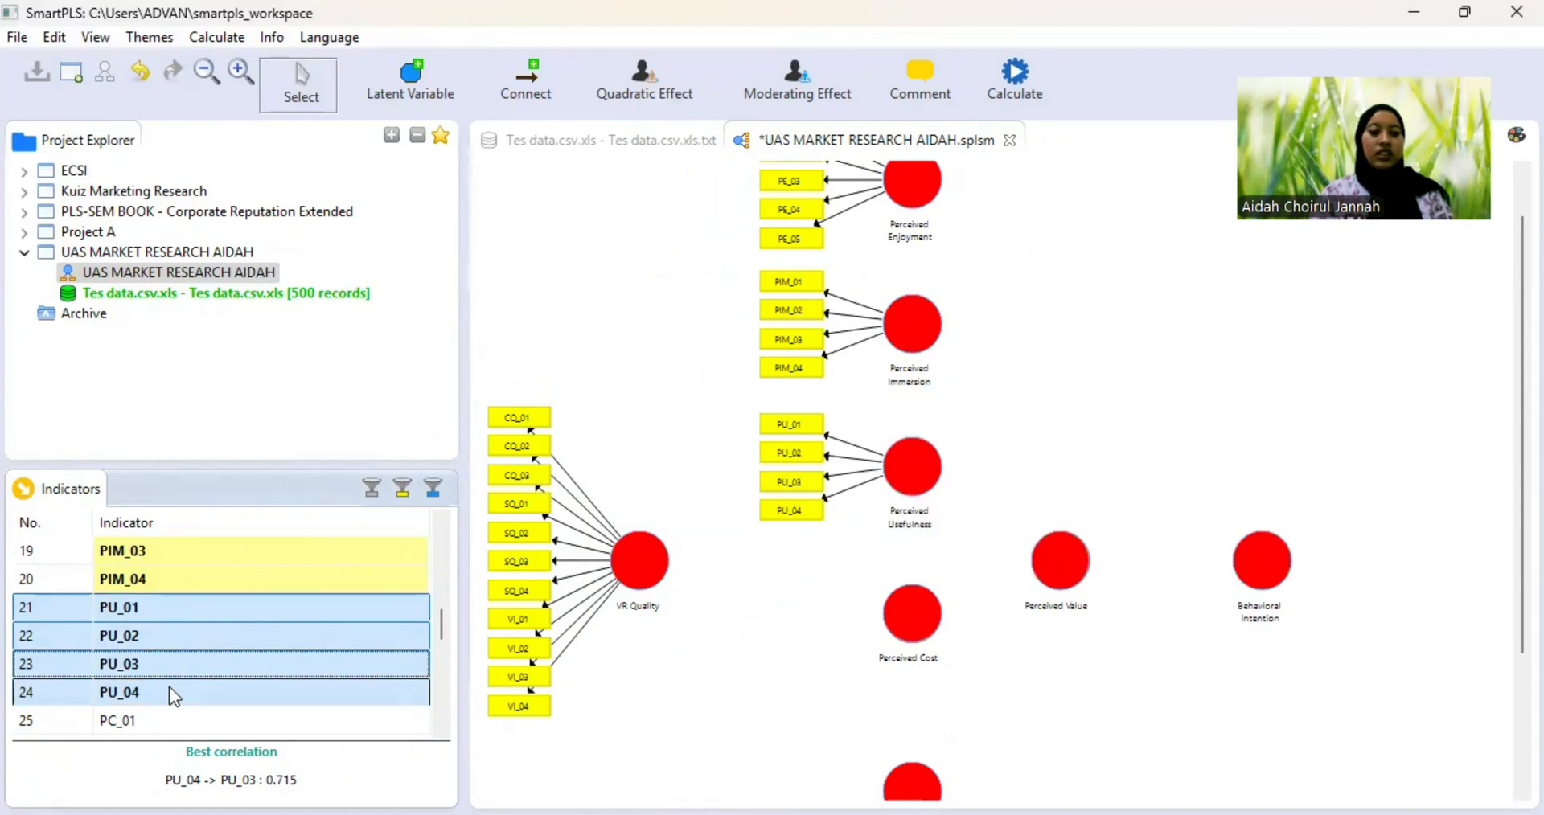
- Assign the indicators PC_01 to PC_03 to the Perceived Cost construct
{"action": "left_click", "coordinate": [144, 718]}
{"action": "key", "text": "shift+Down"}
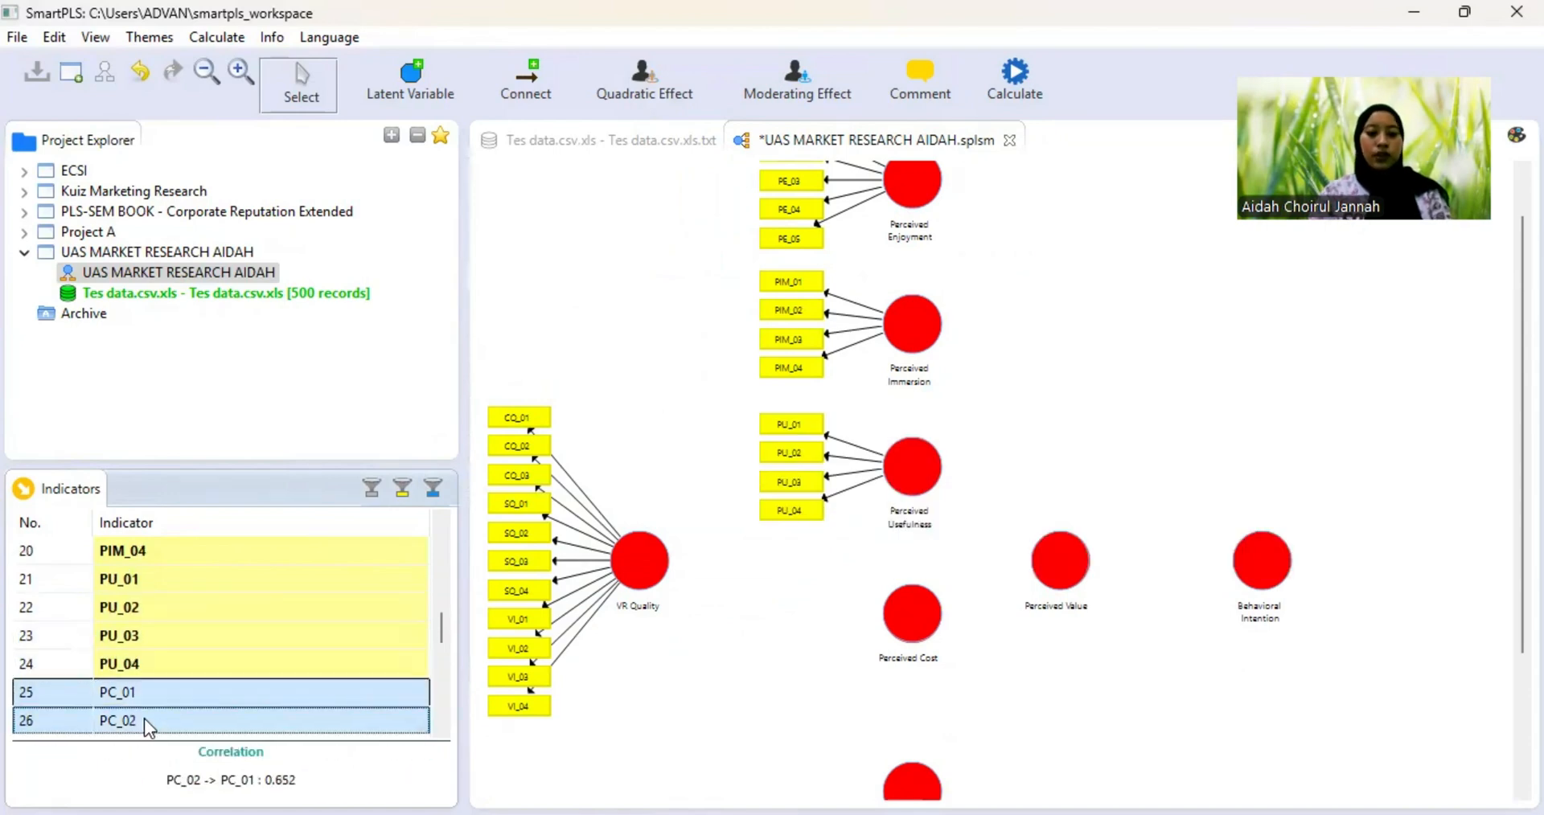
{"action": "key", "text": "shift+Down"}
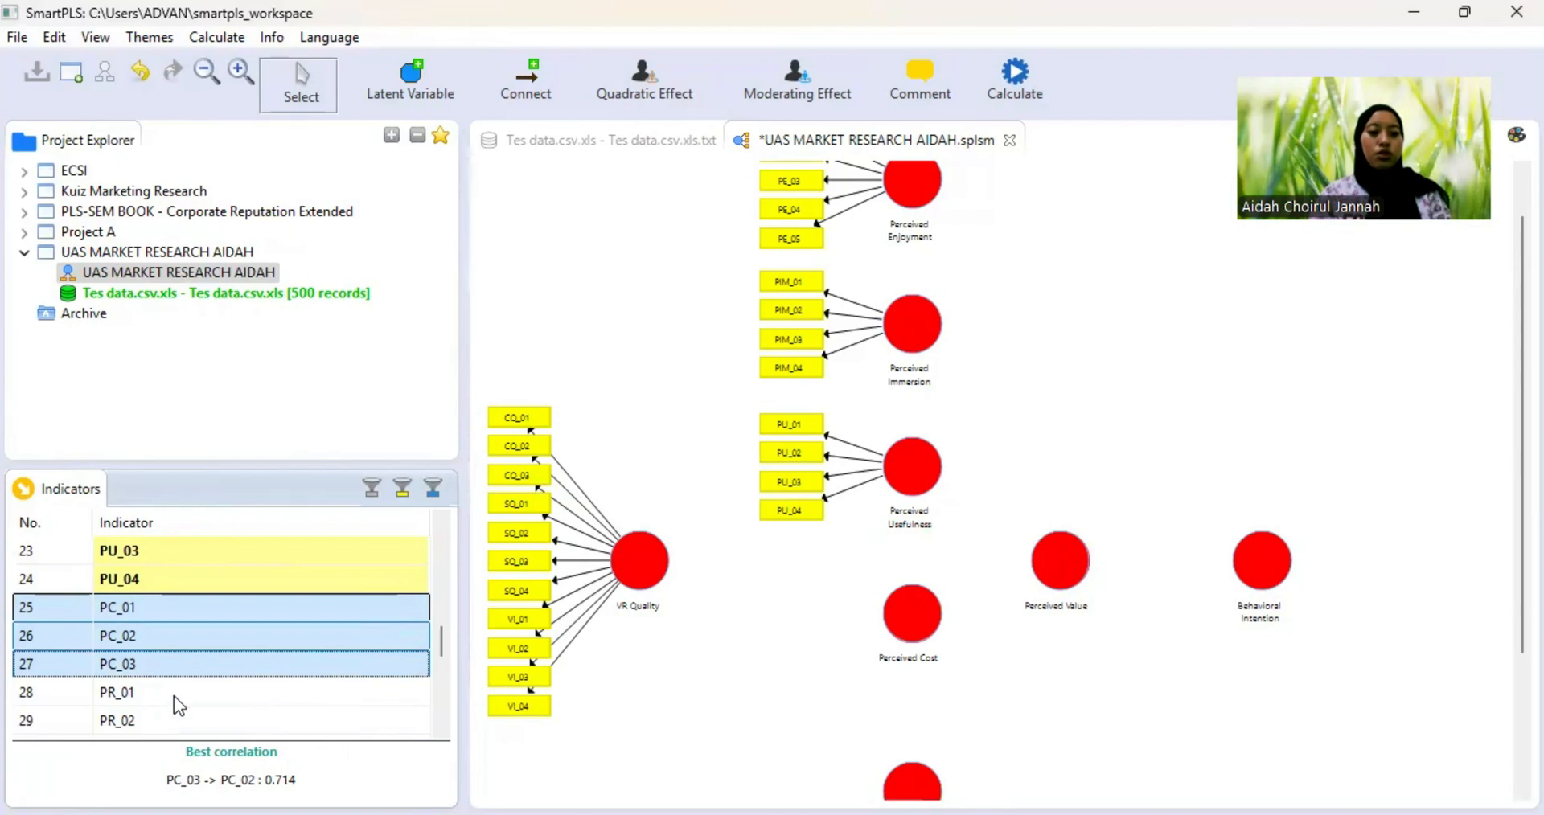
{"action": "left_click_drag", "start_coordinate": [215, 610], "coordinate": [905, 605]}
- Assign the indicators PR_01 to PR_03 to the Perceived Risk construct
{"action": "left_click", "coordinate": [153, 689]}
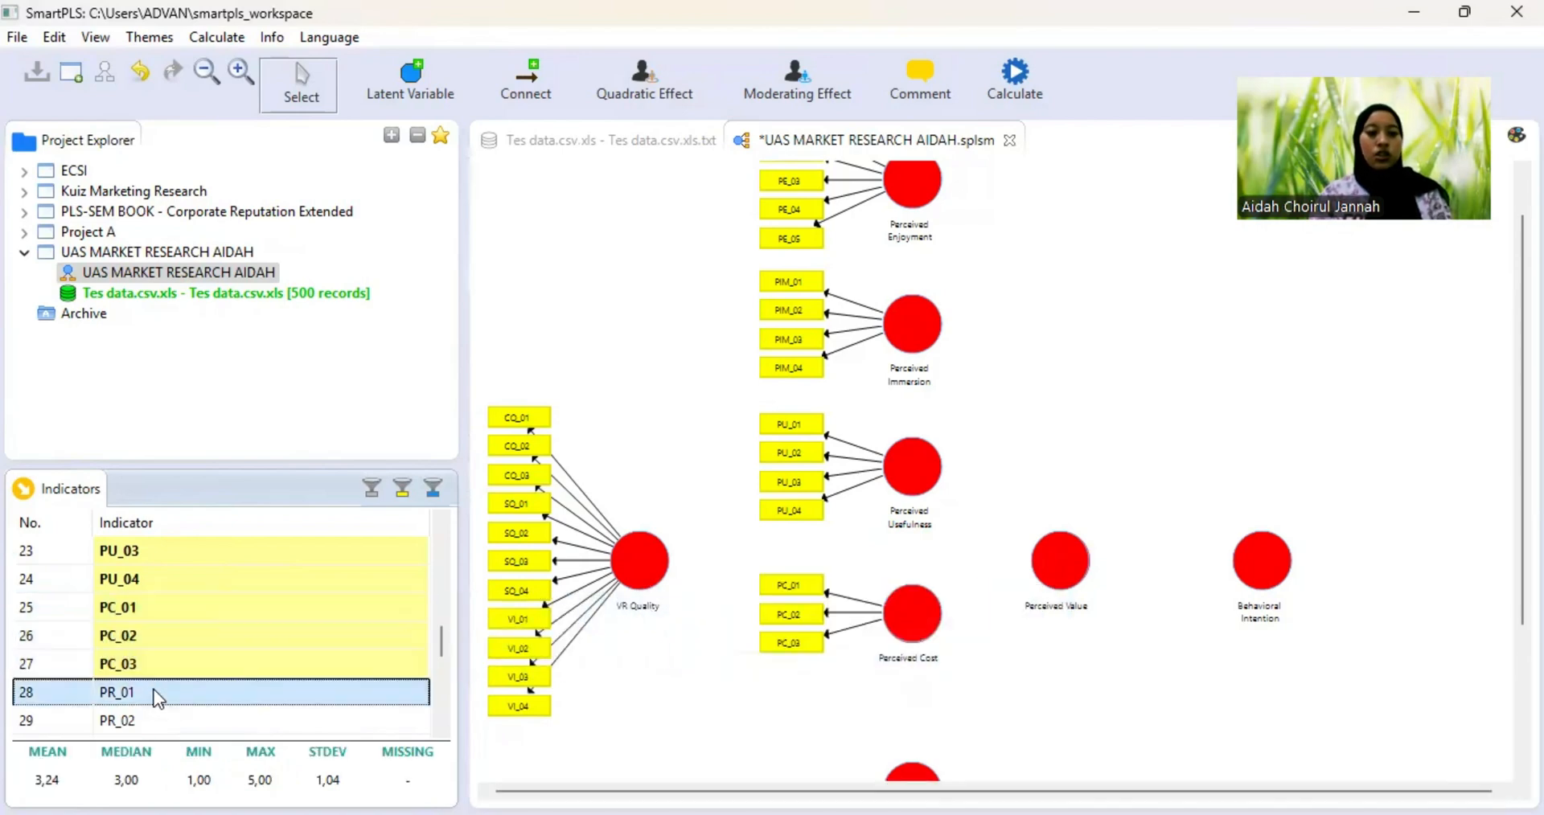
{"action": "key", "text": "shift+Down"}
{"action": "key", "text": "shift+Down"}
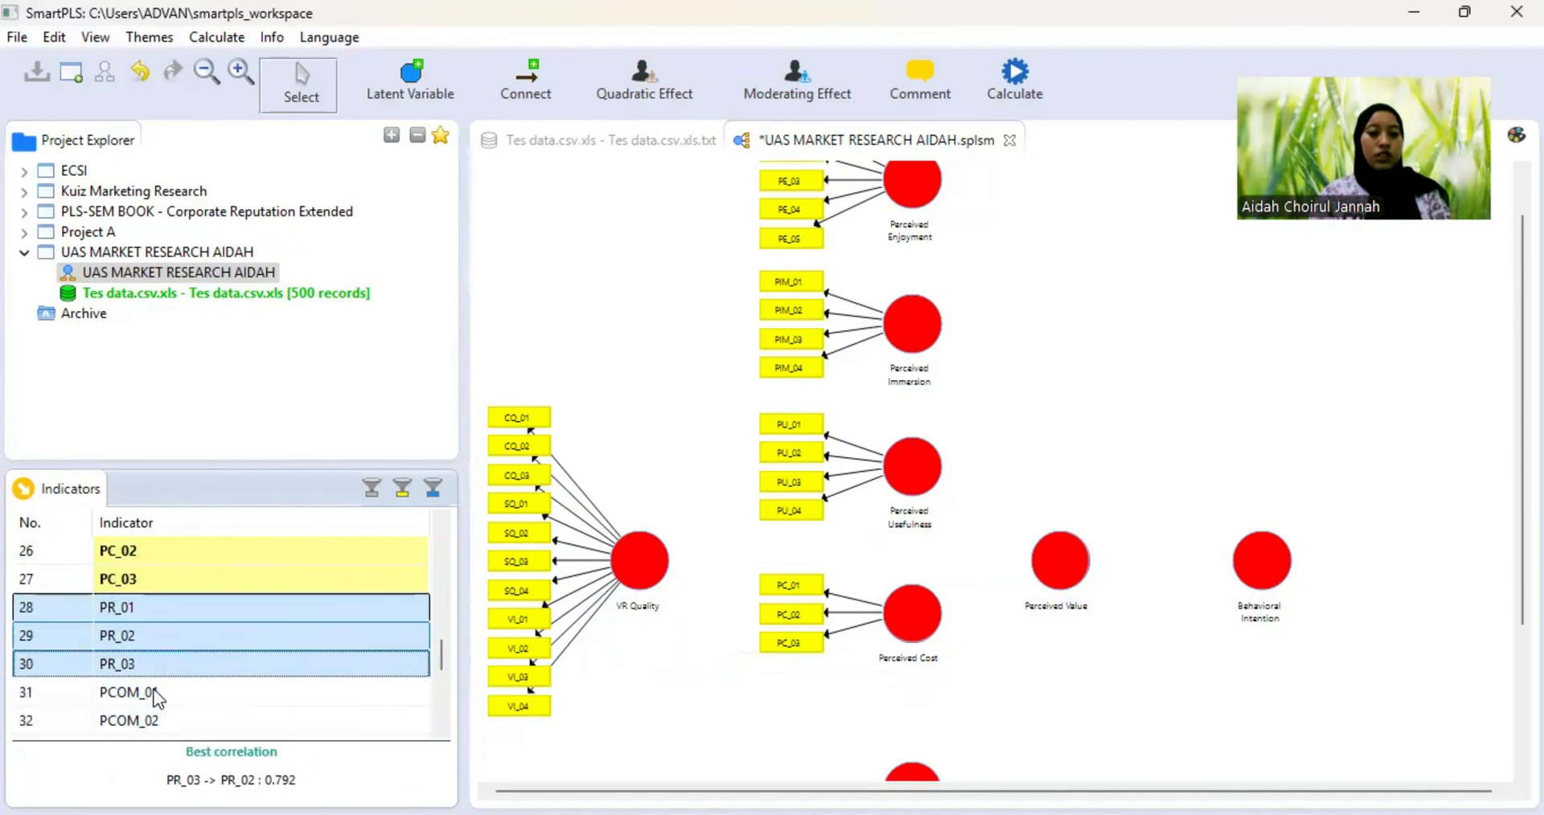
{"action": "left_click_drag", "start_coordinate": [210, 645], "coordinate": [321, 644]}
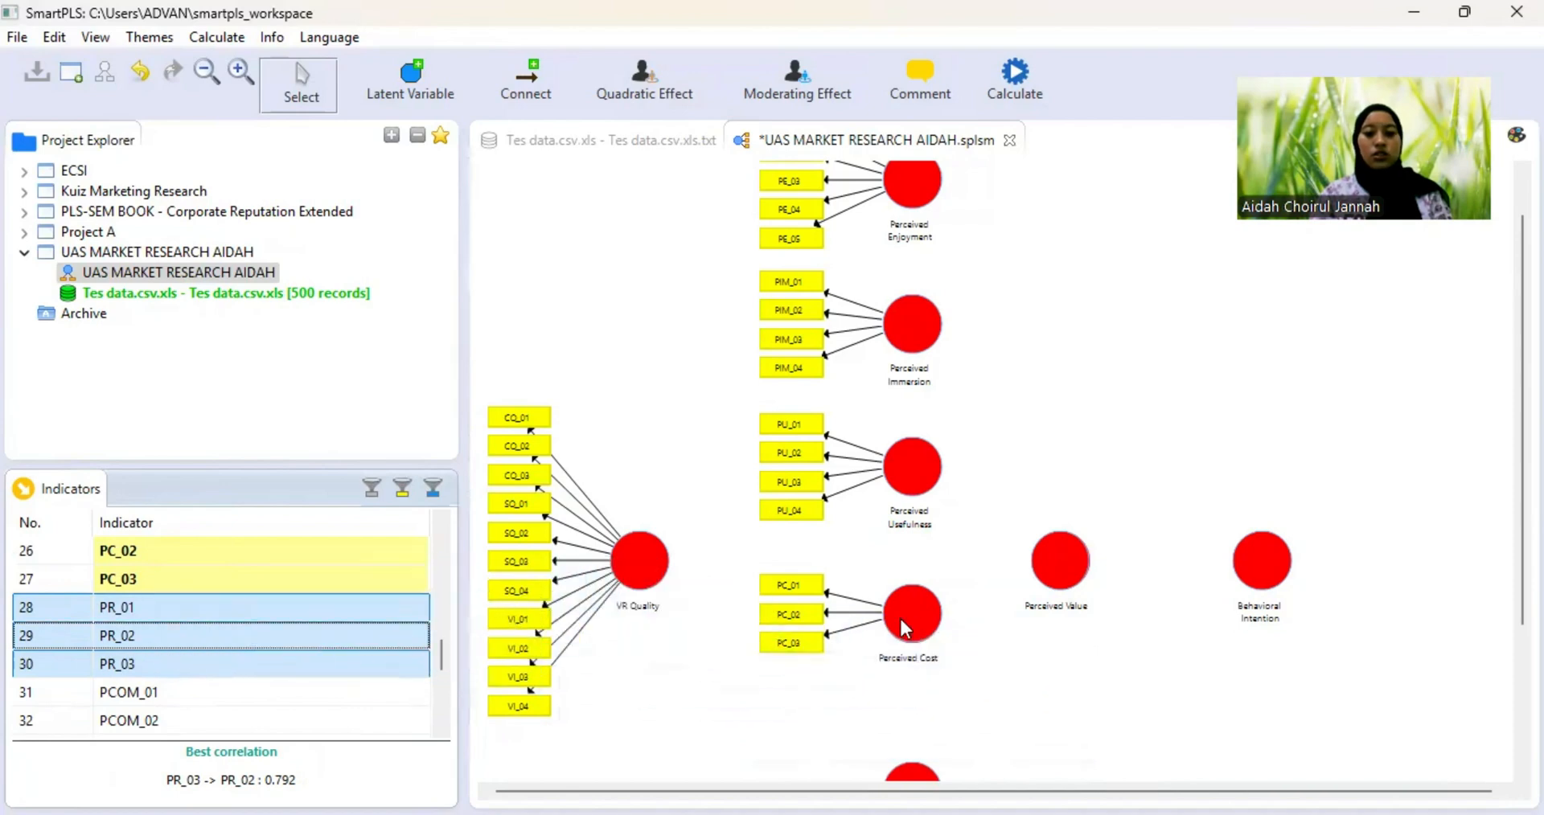
{"action": "scroll", "coordinate": [901, 619], "scroll_direction": "down", "scroll_amount": 3}
{"action": "left_click_drag", "start_coordinate": [205, 629], "coordinate": [912, 582]}
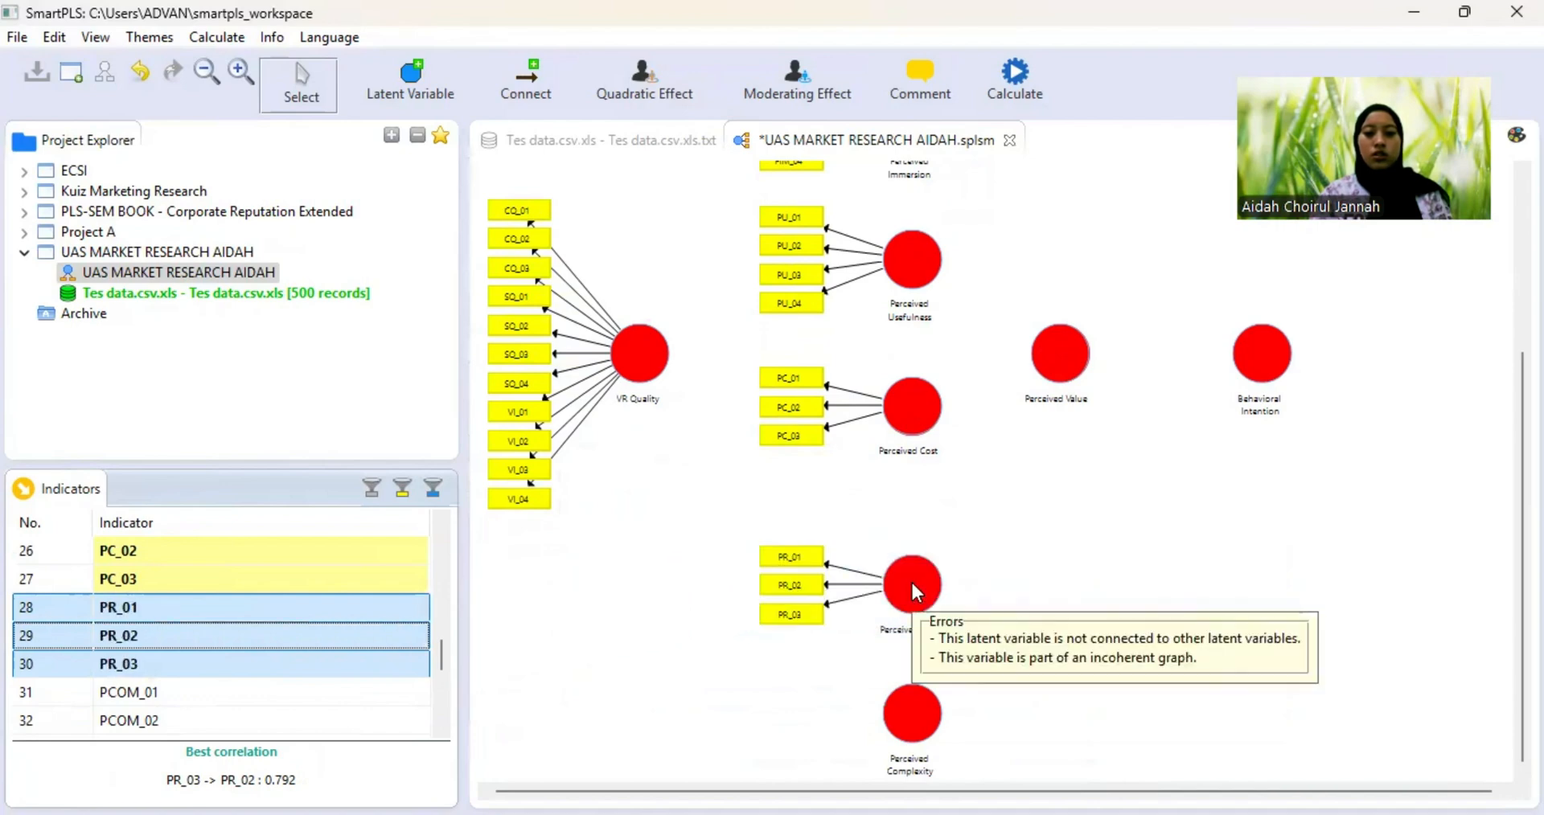
- Assign the indicators PCOM_01 to PCOM_03 to the Perceived Complexity construct
{"action": "left_click", "coordinate": [229, 690]}
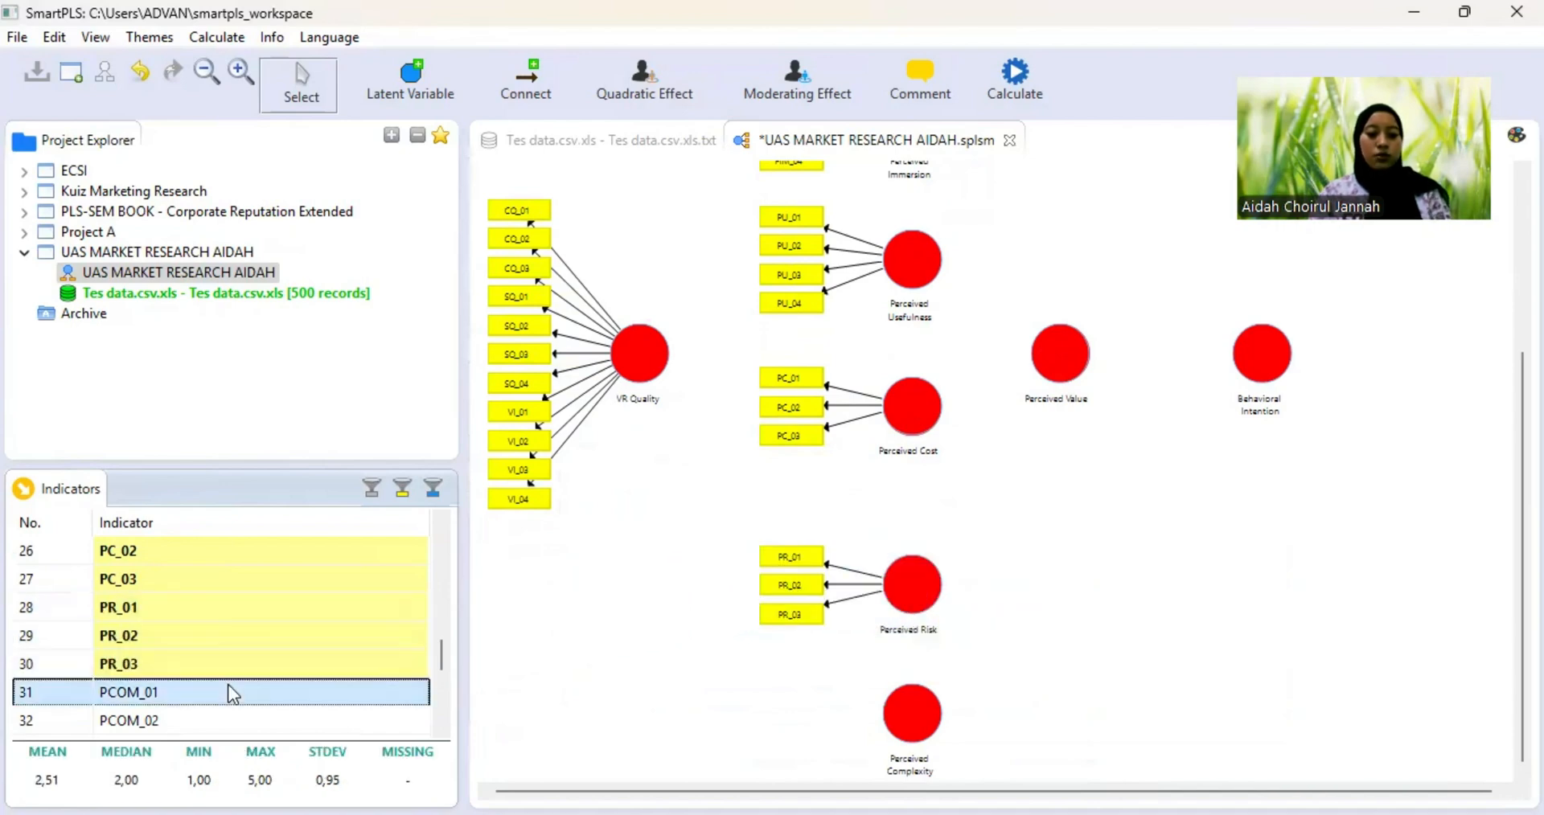
{"action": "key", "text": "shift+Down"}
{"action": "key", "text": "shift+Down"}
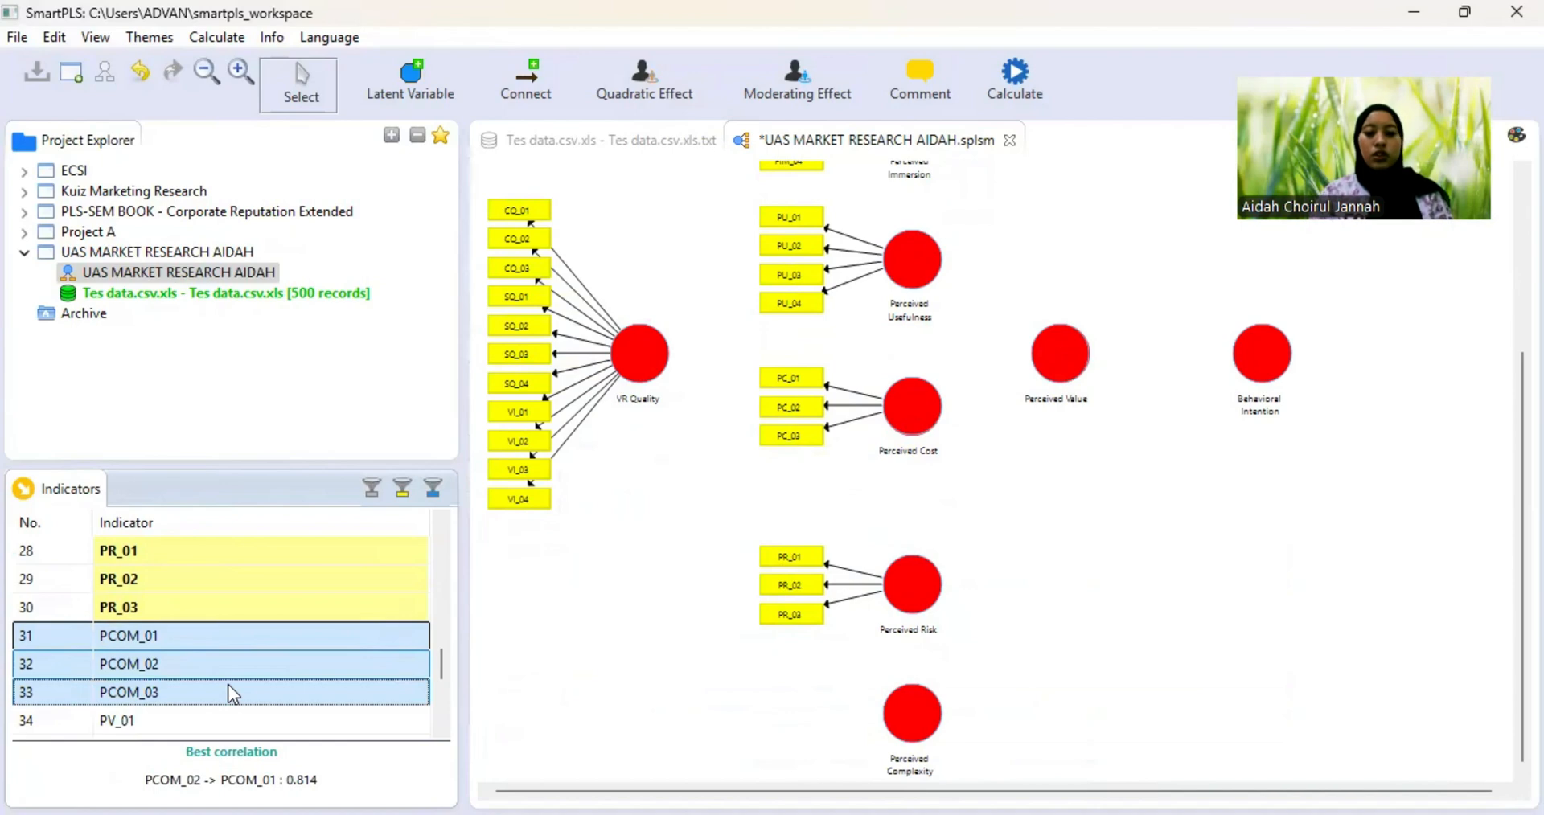
{"action": "left_click_drag", "start_coordinate": [229, 685], "coordinate": [902, 708]}
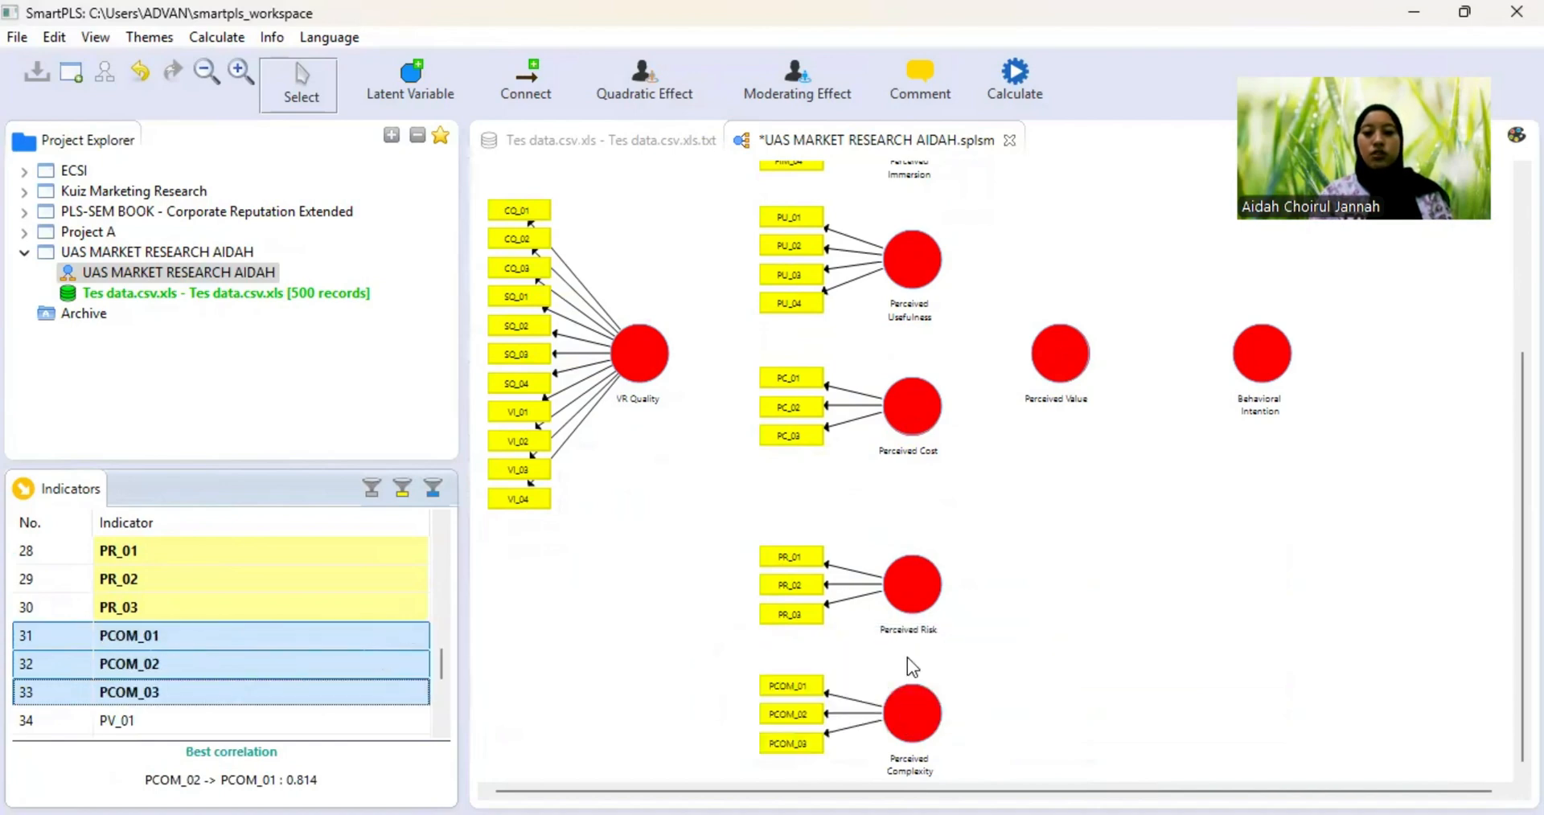
{"action": "left_click", "coordinate": [1134, 564]}
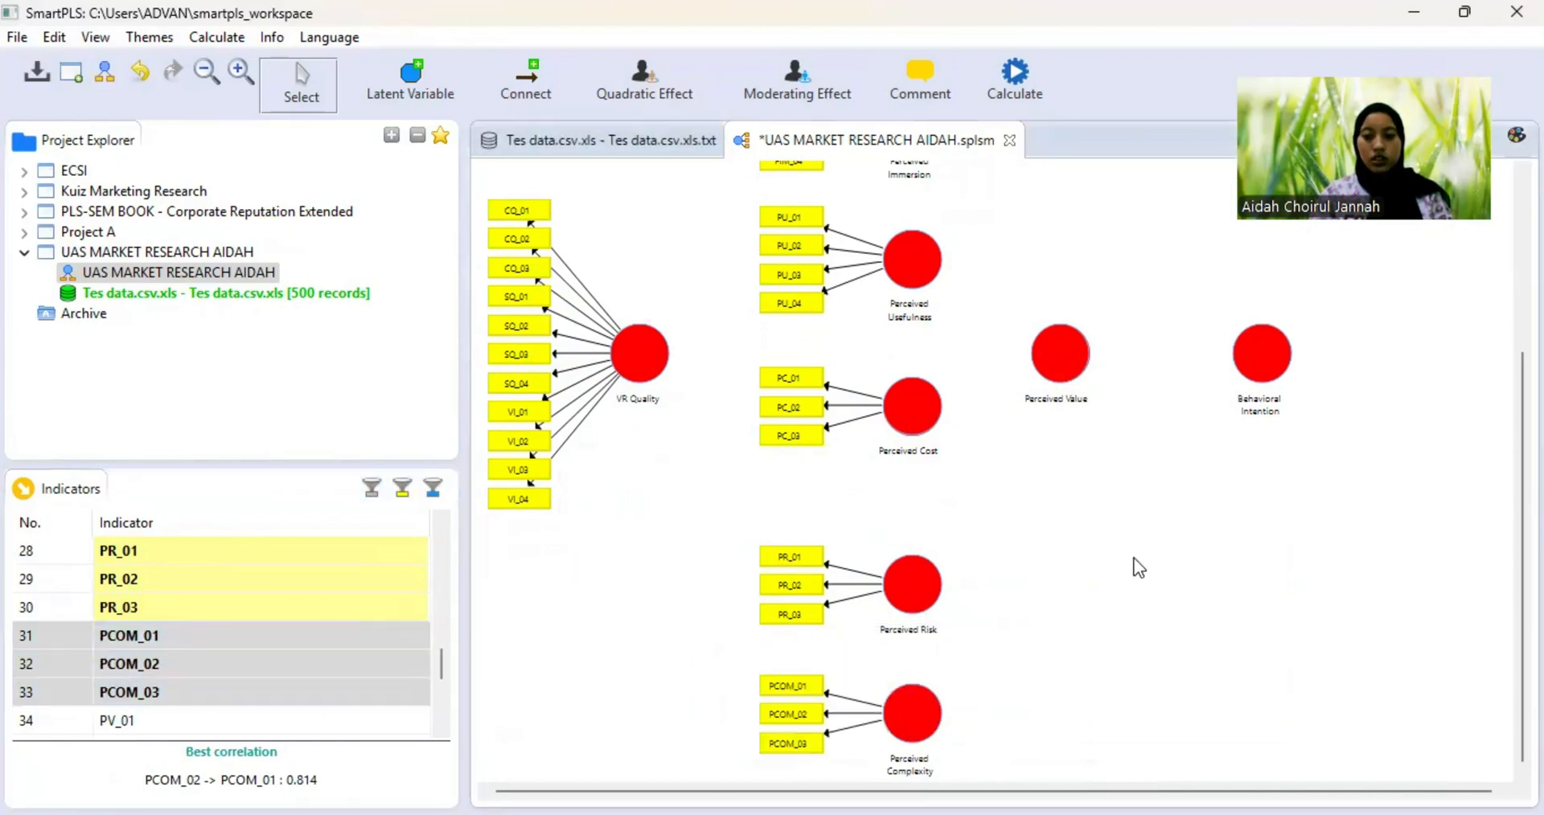
- Assign the indicators PV_01 to PV_03 to the Perceived Value construct
{"action": "scroll", "coordinate": [1139, 567], "scroll_direction": "down", "scroll_amount": 2}
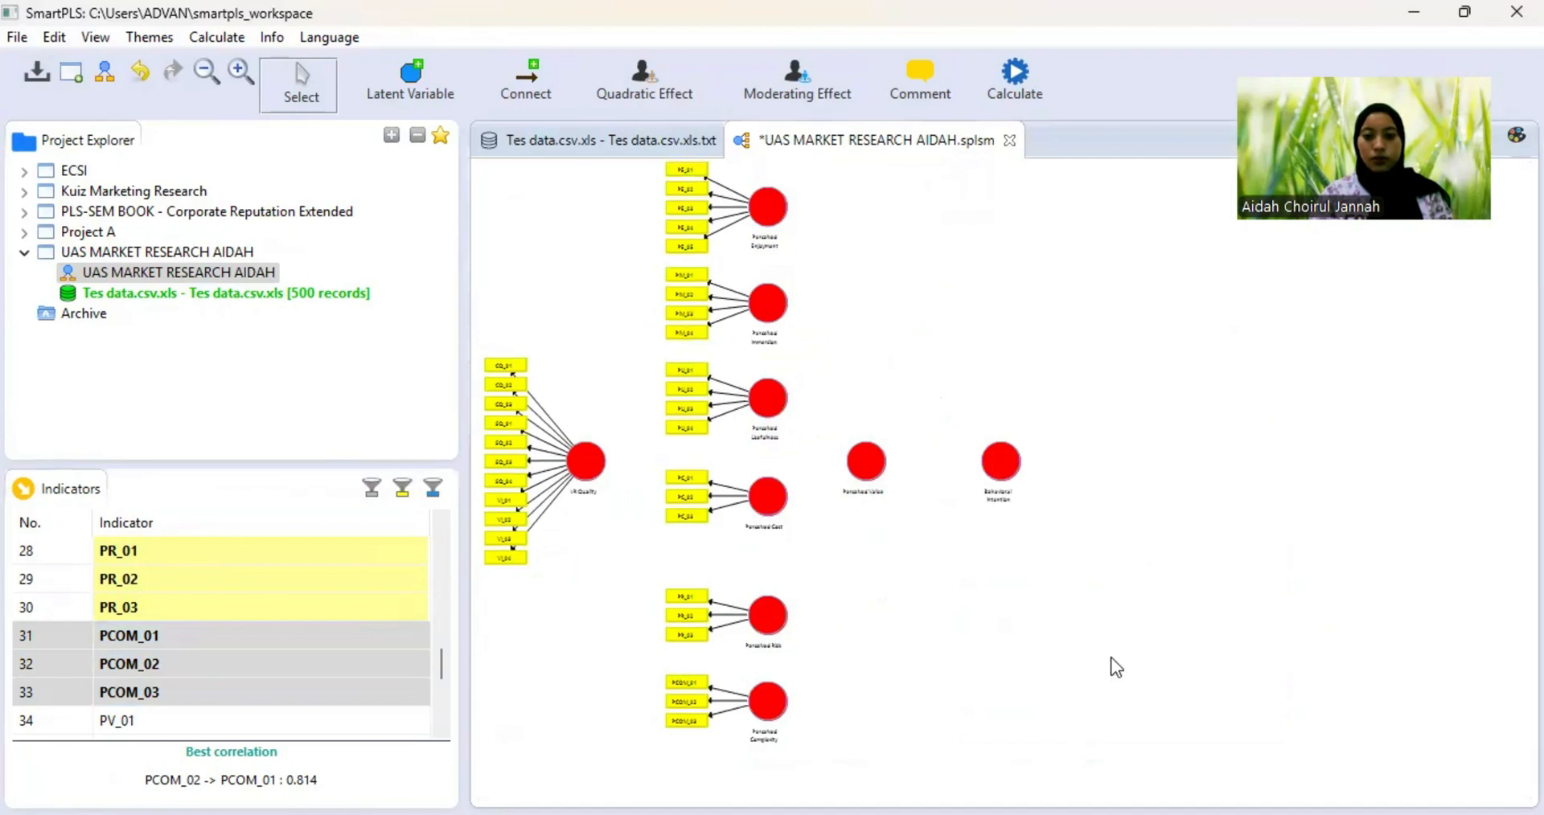
{"action": "scroll", "coordinate": [1116, 667], "scroll_direction": "up", "scroll_amount": 2}
{"action": "left_click", "coordinate": [292, 645]}
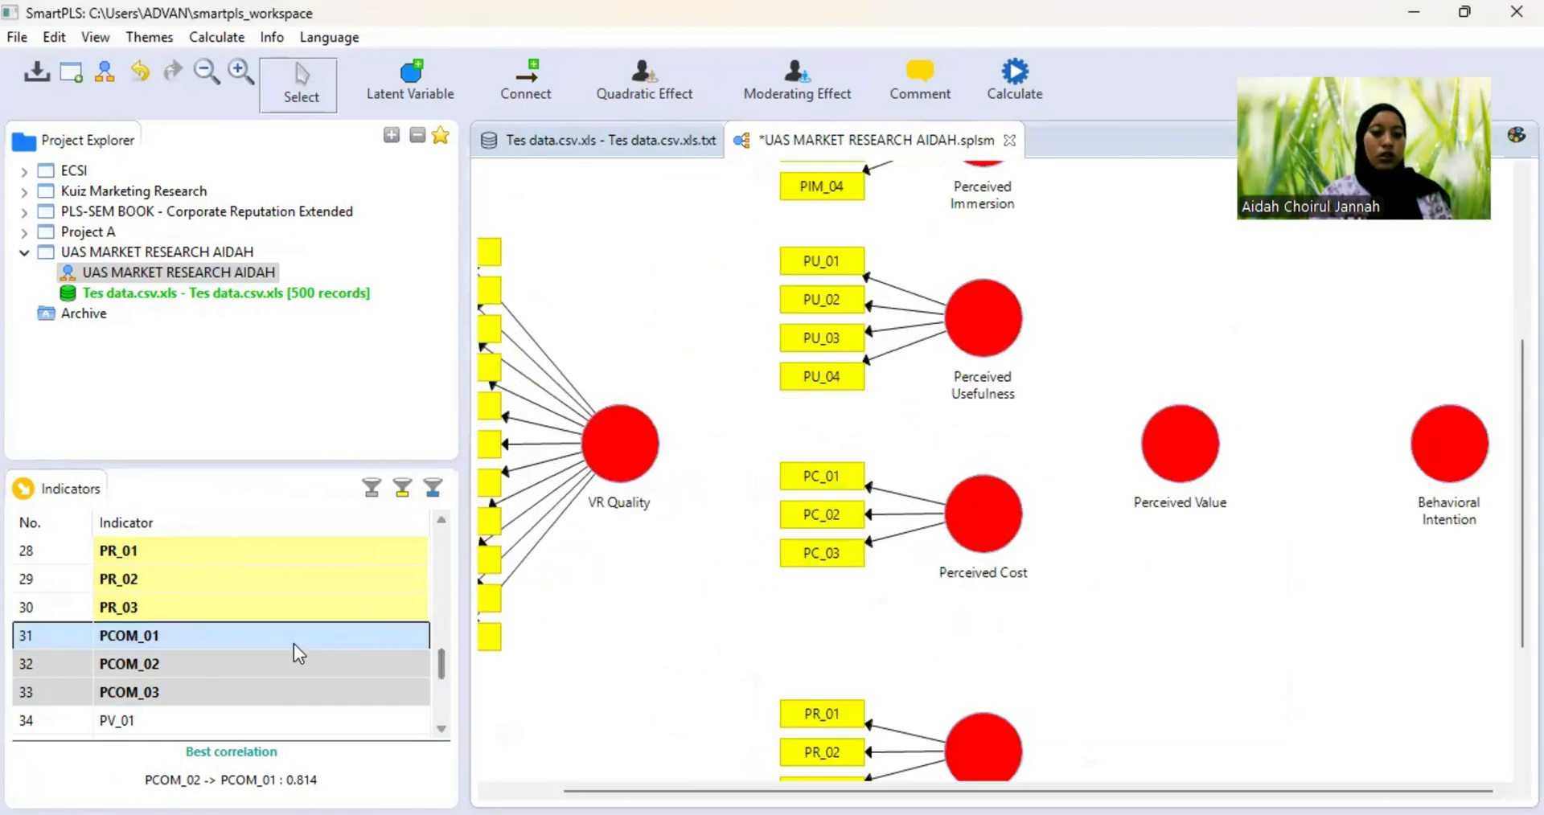
{"action": "left_click", "coordinate": [207, 716]}
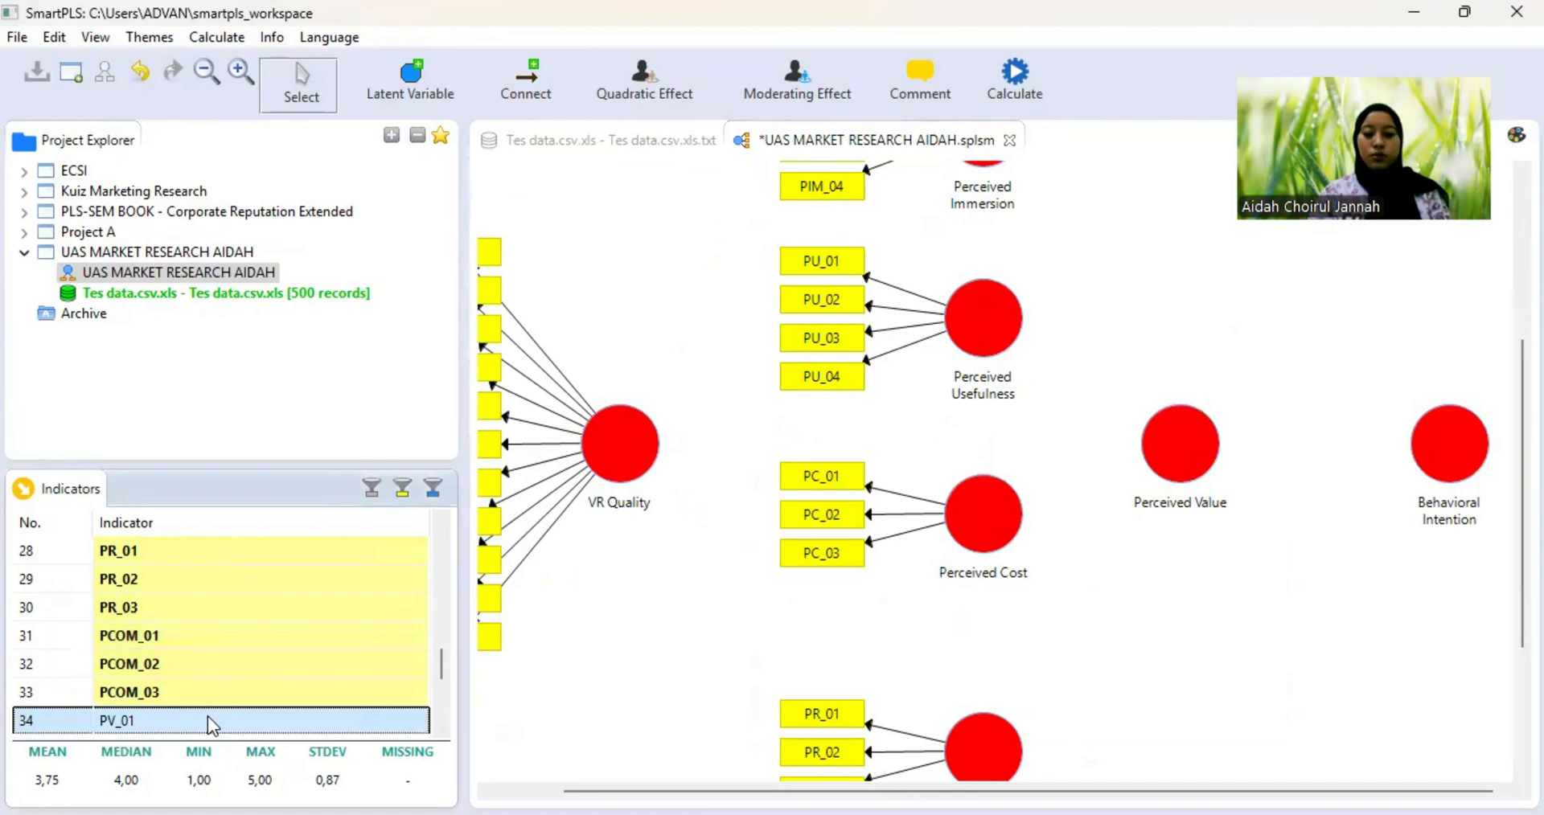
{"action": "key", "text": "shift+Down"}
{"action": "key", "text": "shift+Down"}
{"action": "left_click_drag", "start_coordinate": [208, 716], "coordinate": [1174, 452]}
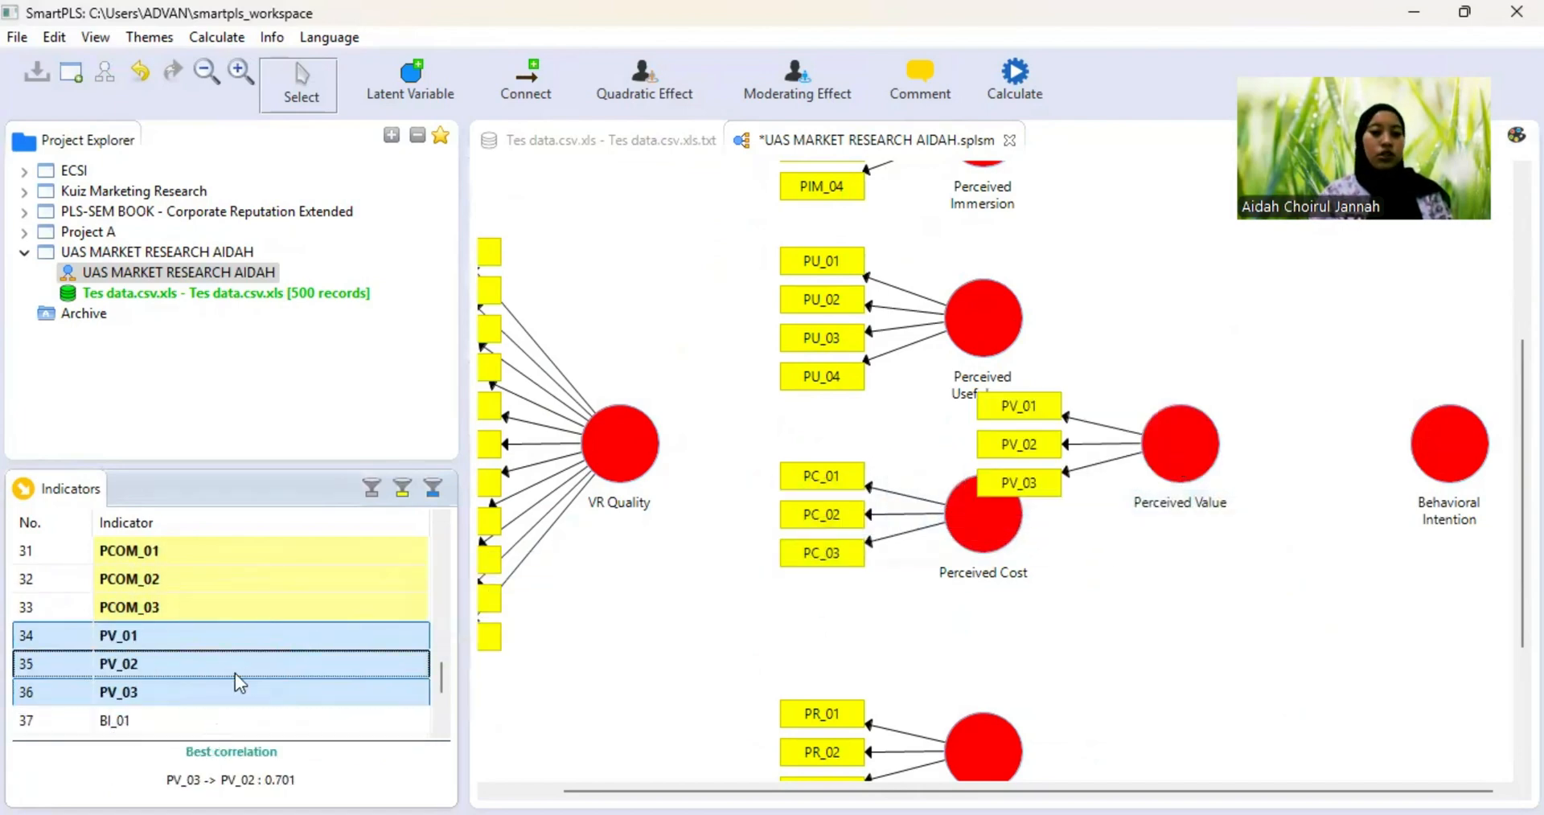
- Assign the indicators BI_01 to BI_03 to the Behavioral Intention construct, leaving out ITB_01
{"action": "left_click", "coordinate": [151, 719]}
{"action": "key", "text": "shift+Down"}
{"action": "key", "text": "shift+Down"}
{"action": "key", "text": "shift+Down"}
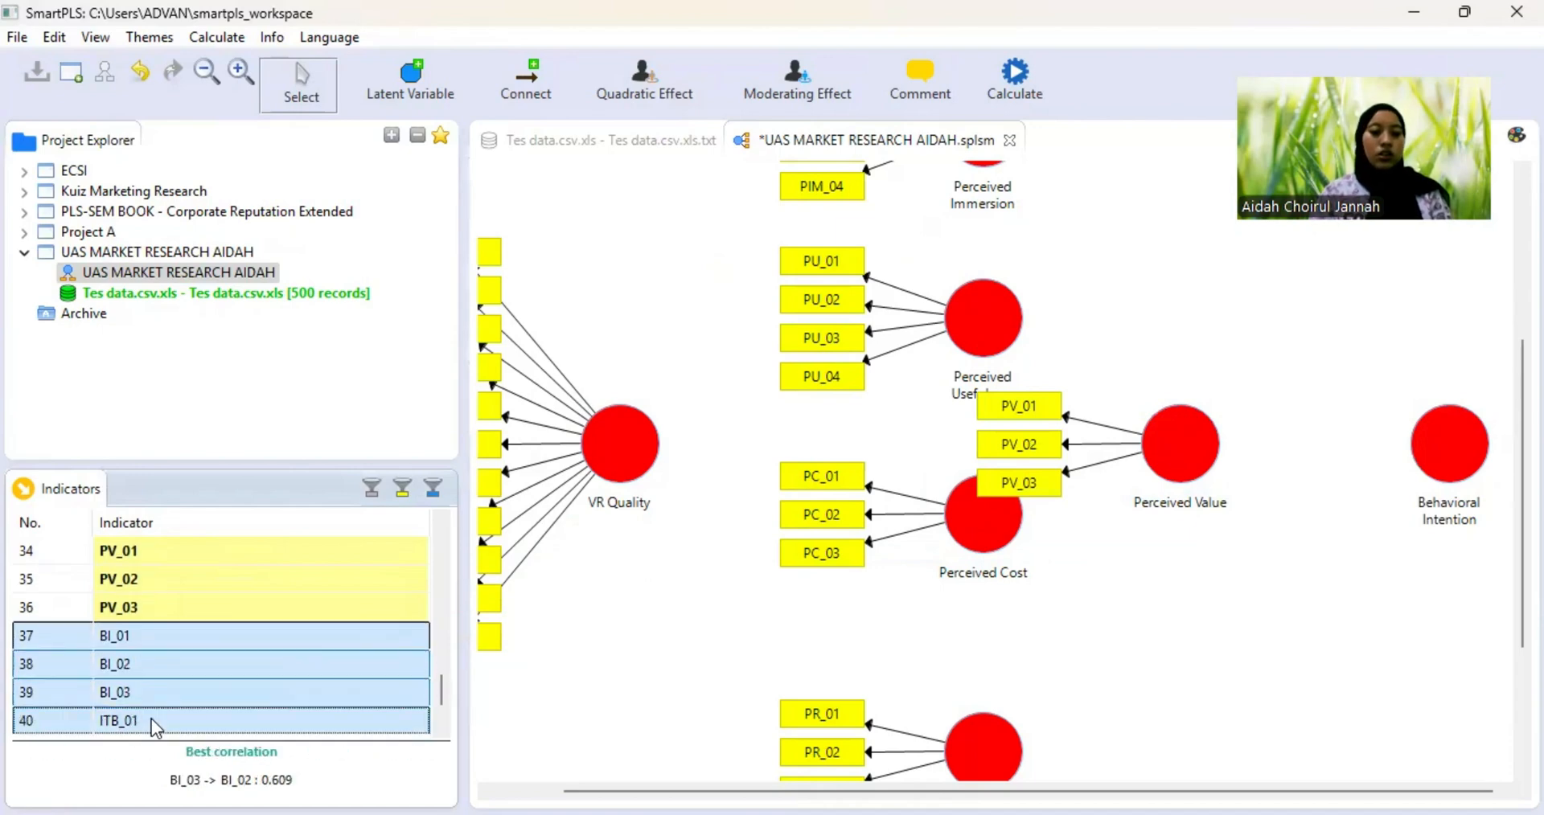
{"action": "key", "text": "shift+Up"}
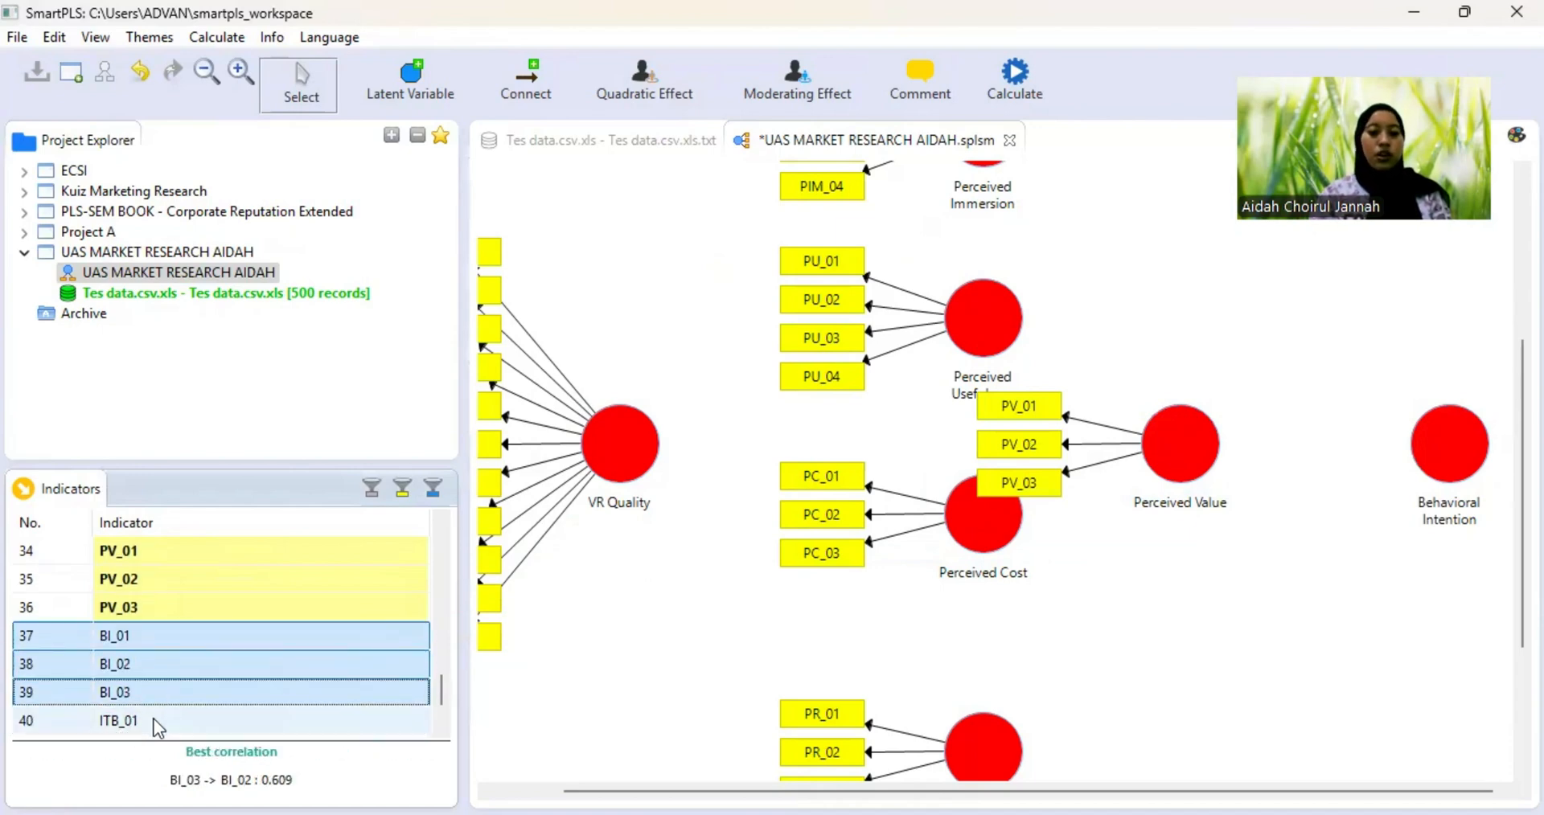
{"action": "left_click_drag", "start_coordinate": [174, 683], "coordinate": [1440, 447]}
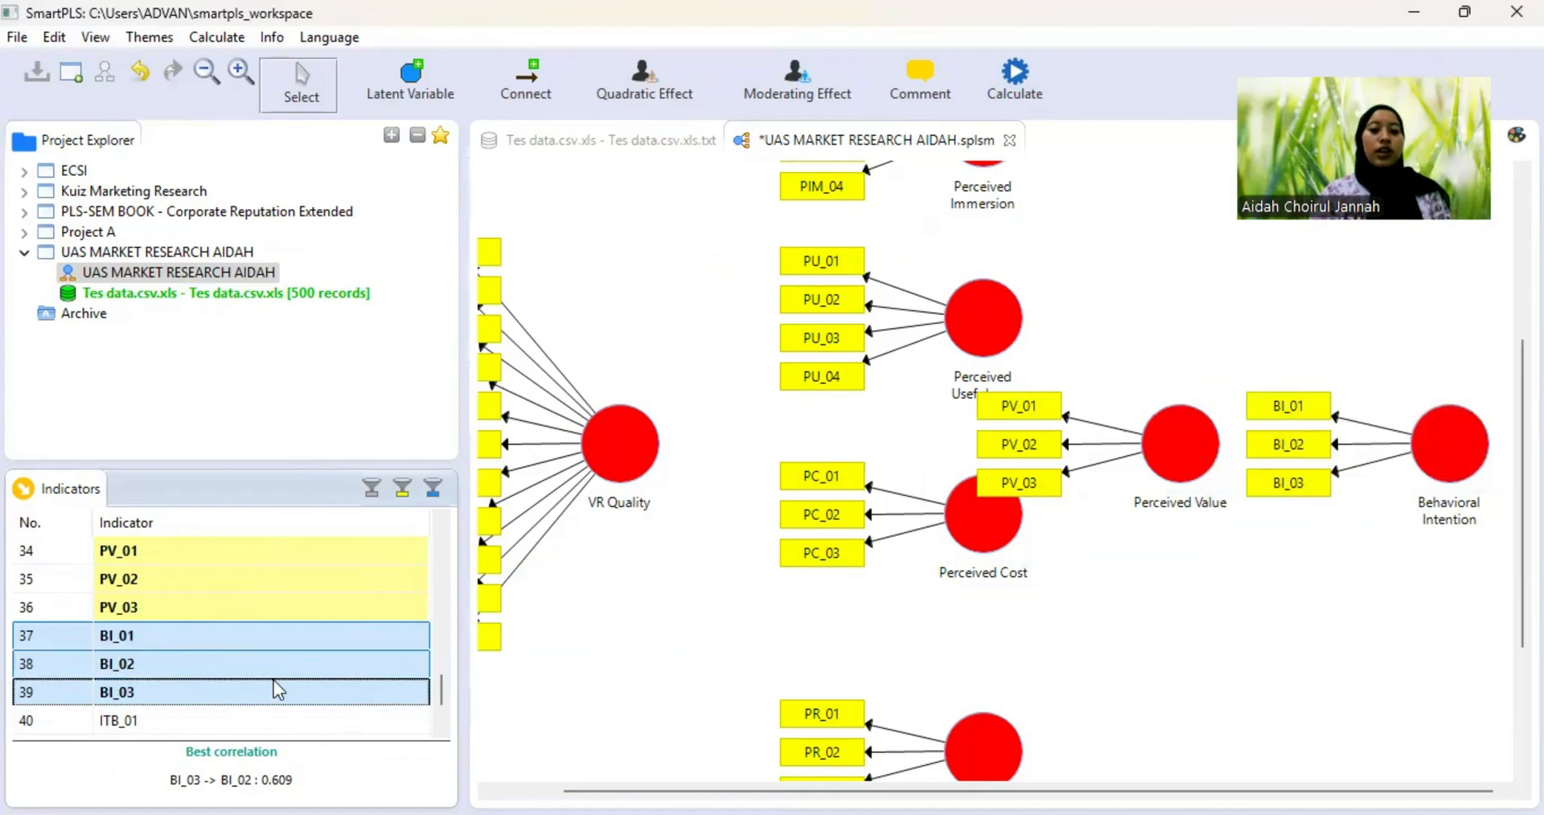
- Move the Perceived Risk and Perceived Complexity constructs upward to close the gaps beneath Perceived Cost
{"action": "scroll", "coordinate": [274, 680], "scroll_direction": "down", "scroll_amount": 1}
{"action": "scroll", "coordinate": [273, 680], "scroll_direction": "up", "scroll_amount": 3}
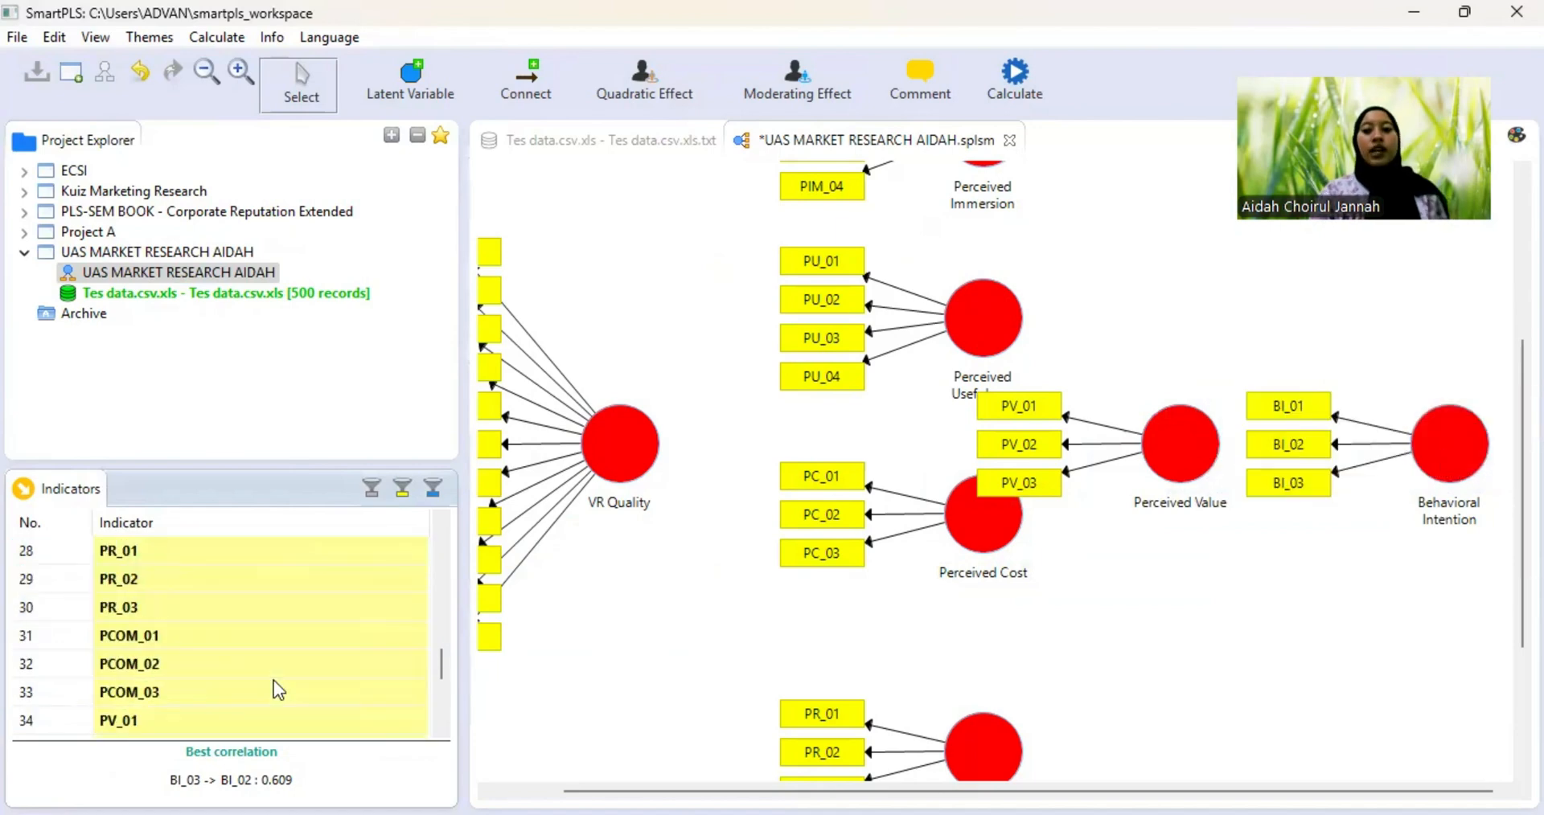
{"action": "scroll", "coordinate": [273, 681], "scroll_direction": "up", "scroll_amount": 3}
{"action": "scroll", "coordinate": [1221, 636], "scroll_direction": "up", "scroll_amount": 2}
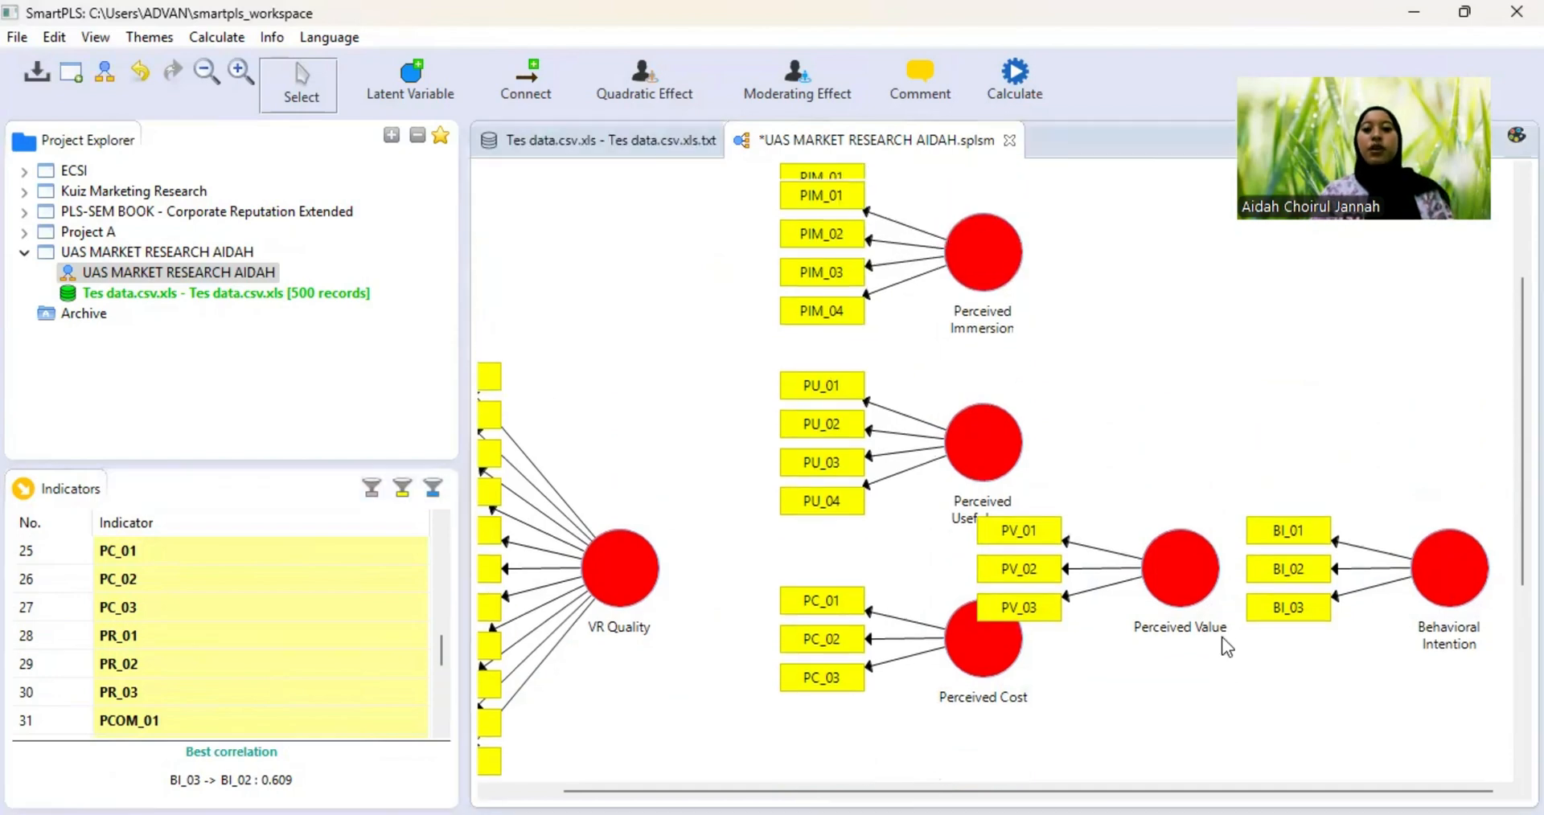
{"action": "scroll", "coordinate": [1221, 636], "scroll_direction": "down", "scroll_amount": 5}
{"action": "scroll", "coordinate": [1090, 557], "scroll_direction": "down", "scroll_amount": 4}
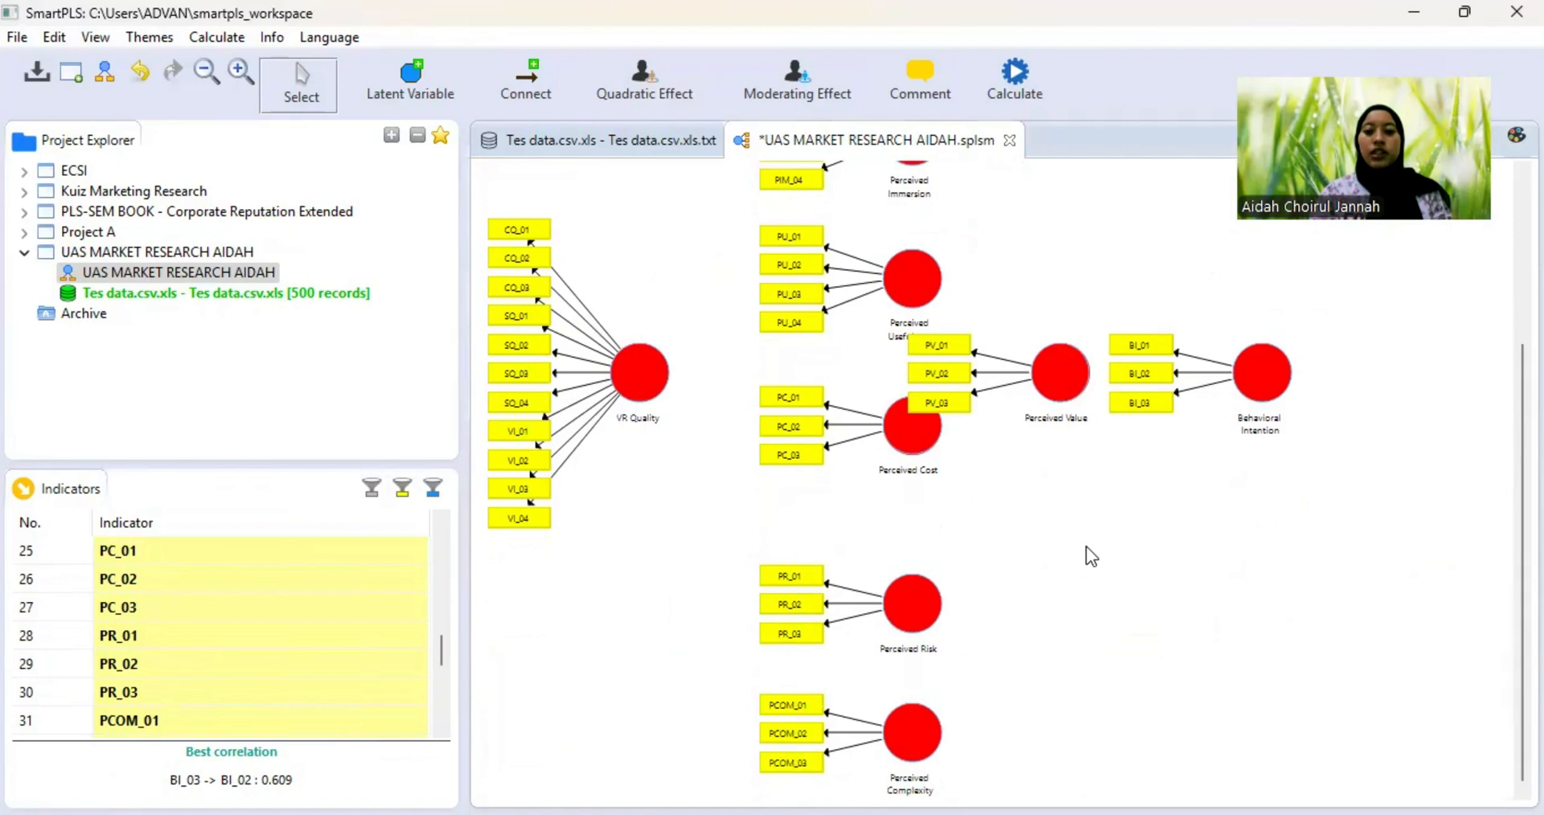
{"action": "scroll", "coordinate": [1090, 557], "scroll_direction": "up", "scroll_amount": 1}
{"action": "left_click", "coordinate": [908, 641]}
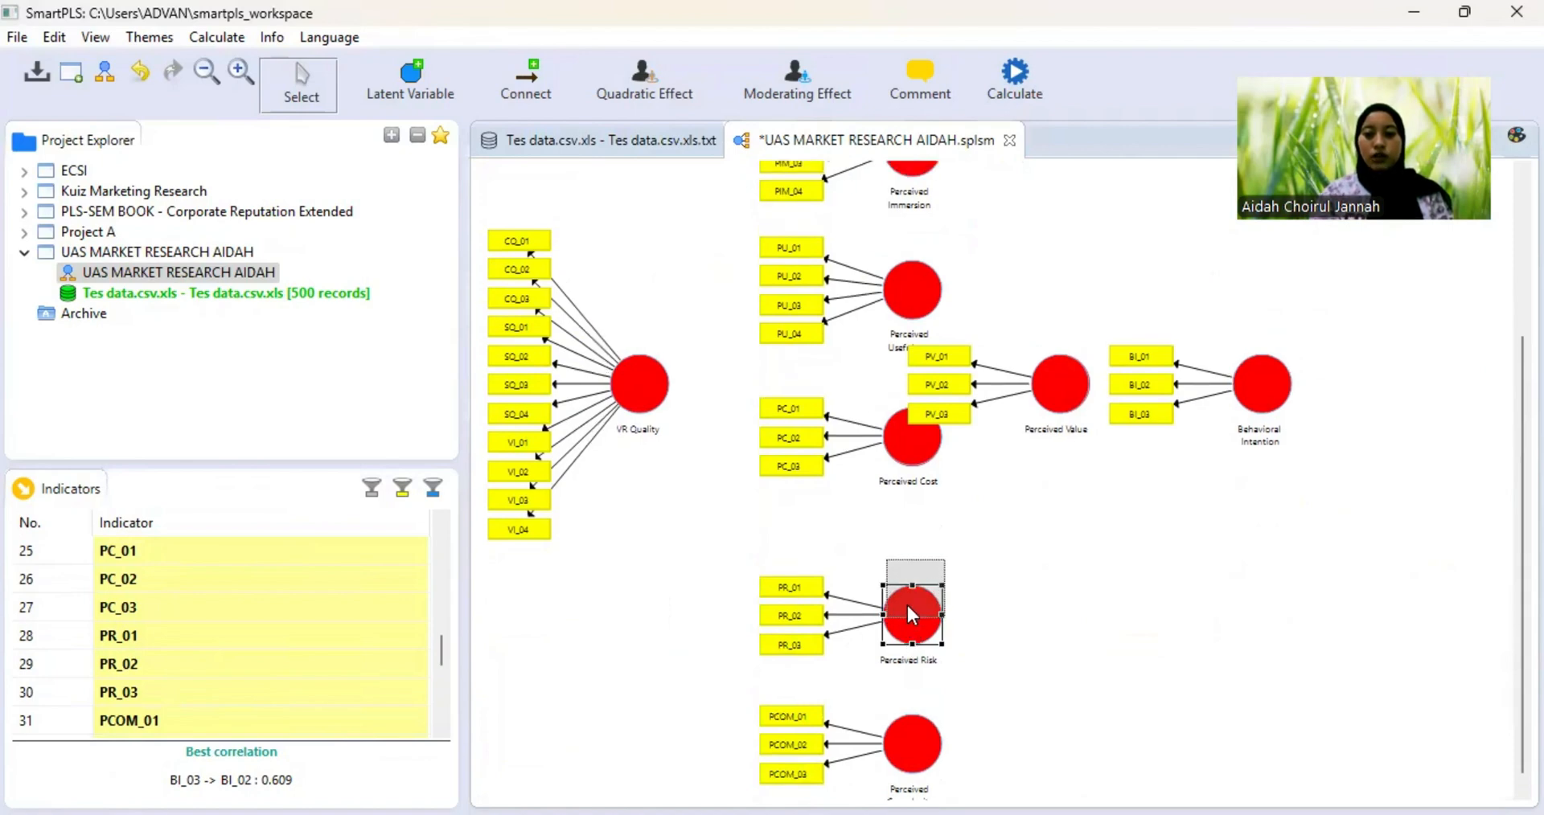
{"action": "left_click_drag", "start_coordinate": [903, 609], "coordinate": [907, 560]}
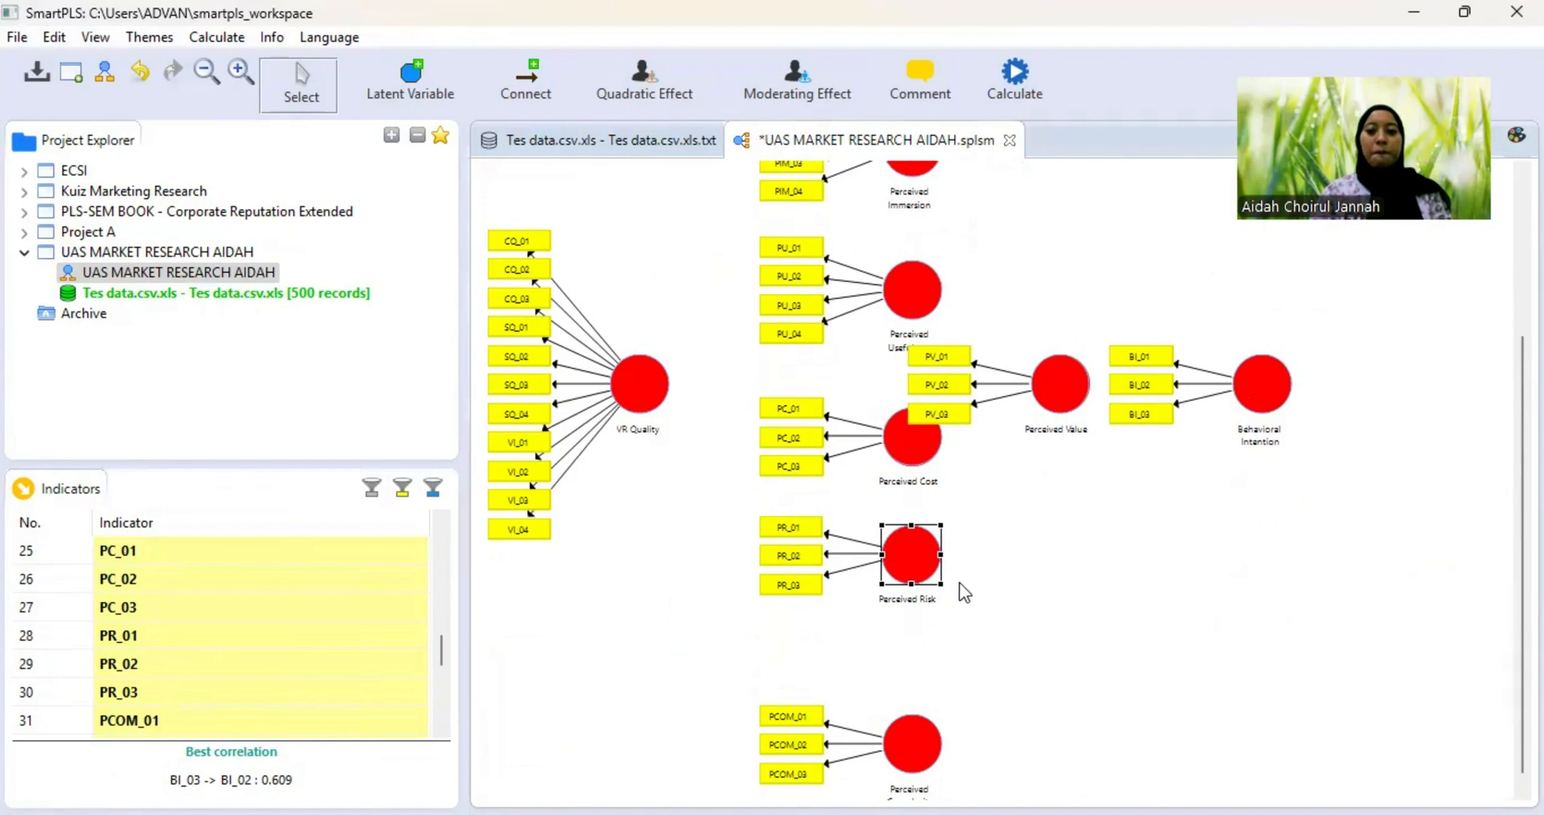
{"action": "scroll", "coordinate": [967, 587], "scroll_direction": "down", "scroll_amount": 1}
{"action": "left_click", "coordinate": [910, 707]}
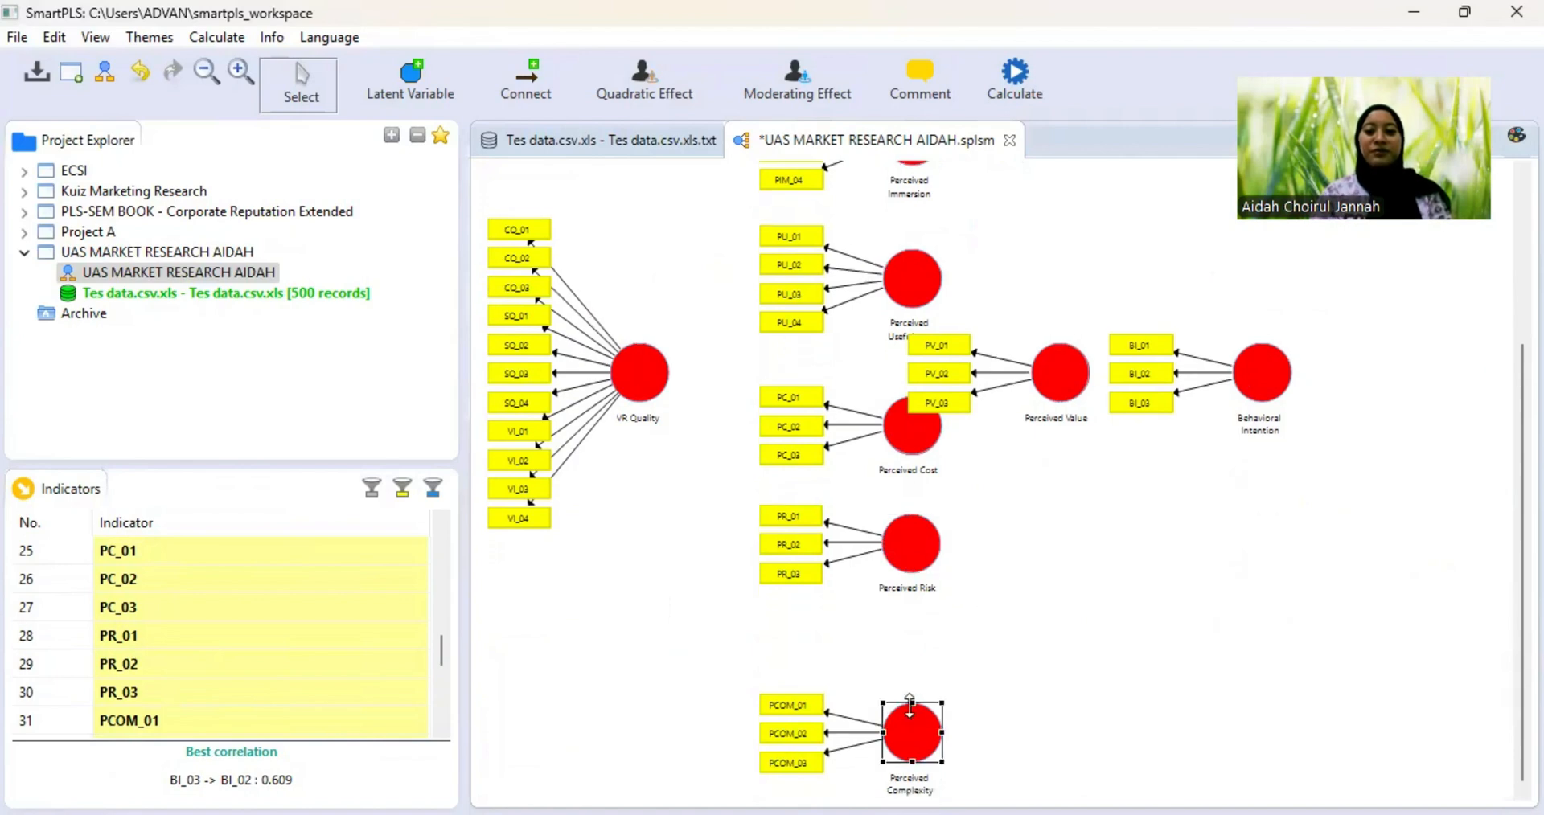
{"action": "left_click_drag", "start_coordinate": [922, 706], "coordinate": [923, 653]}
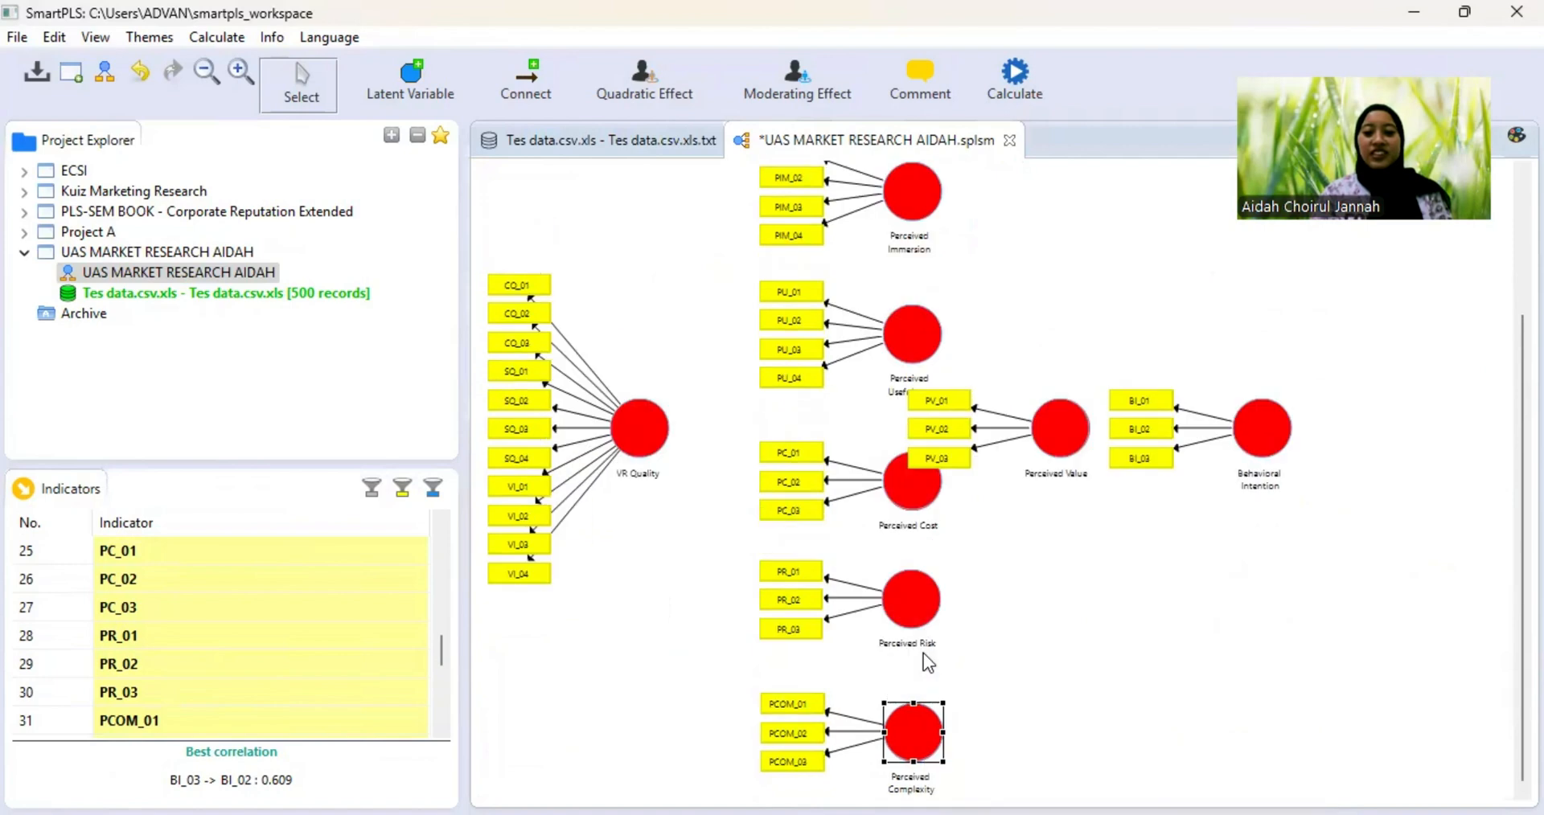
{"action": "left_click", "coordinate": [1059, 432]}
{"action": "left_click", "coordinate": [1274, 431]}
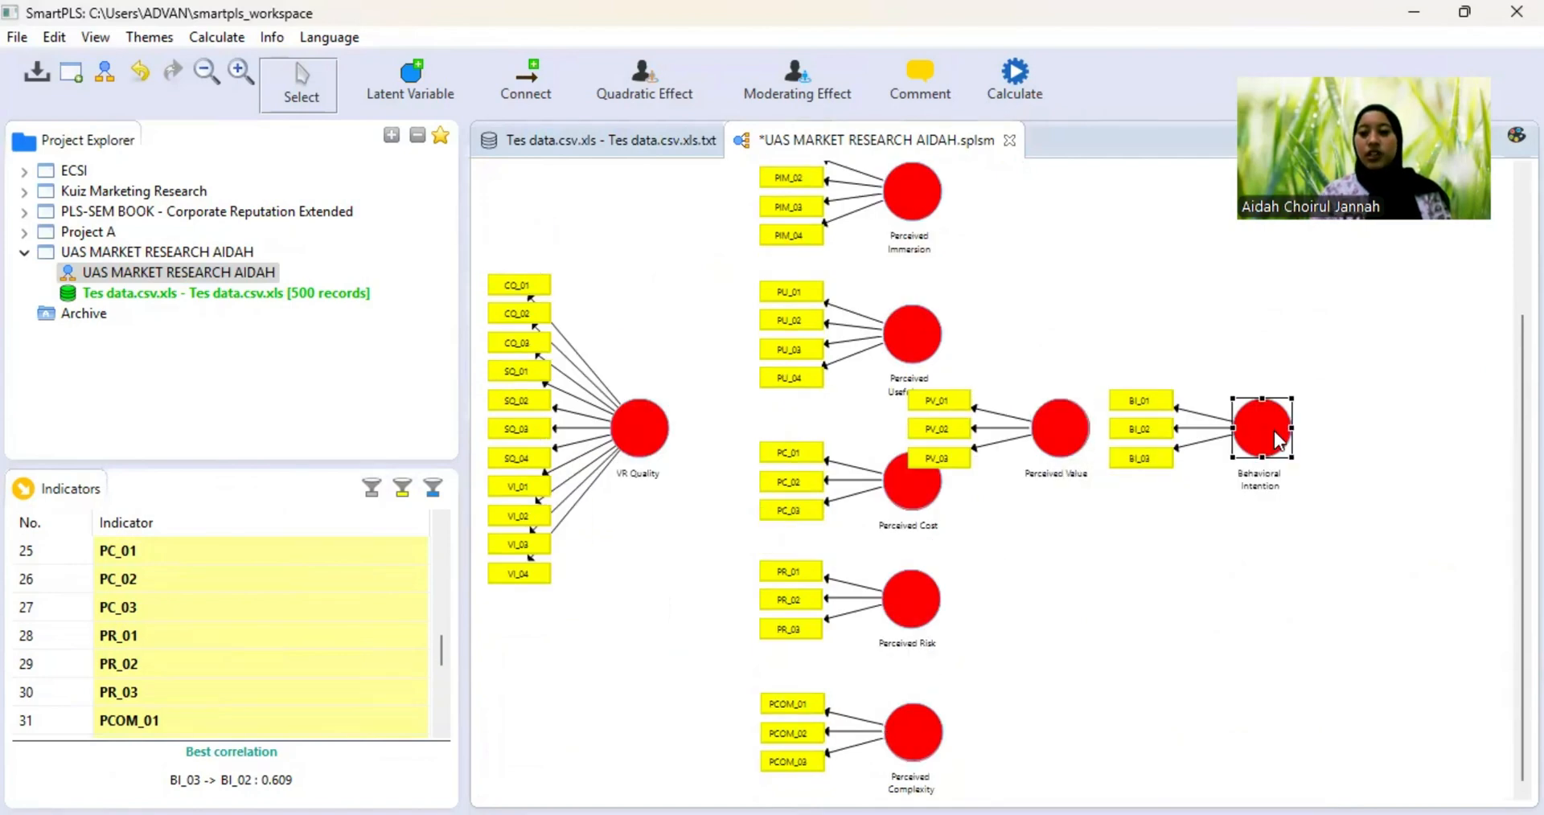
{"action": "left_click", "coordinate": [1068, 441]}
{"action": "double_click", "coordinate": [1068, 441]}
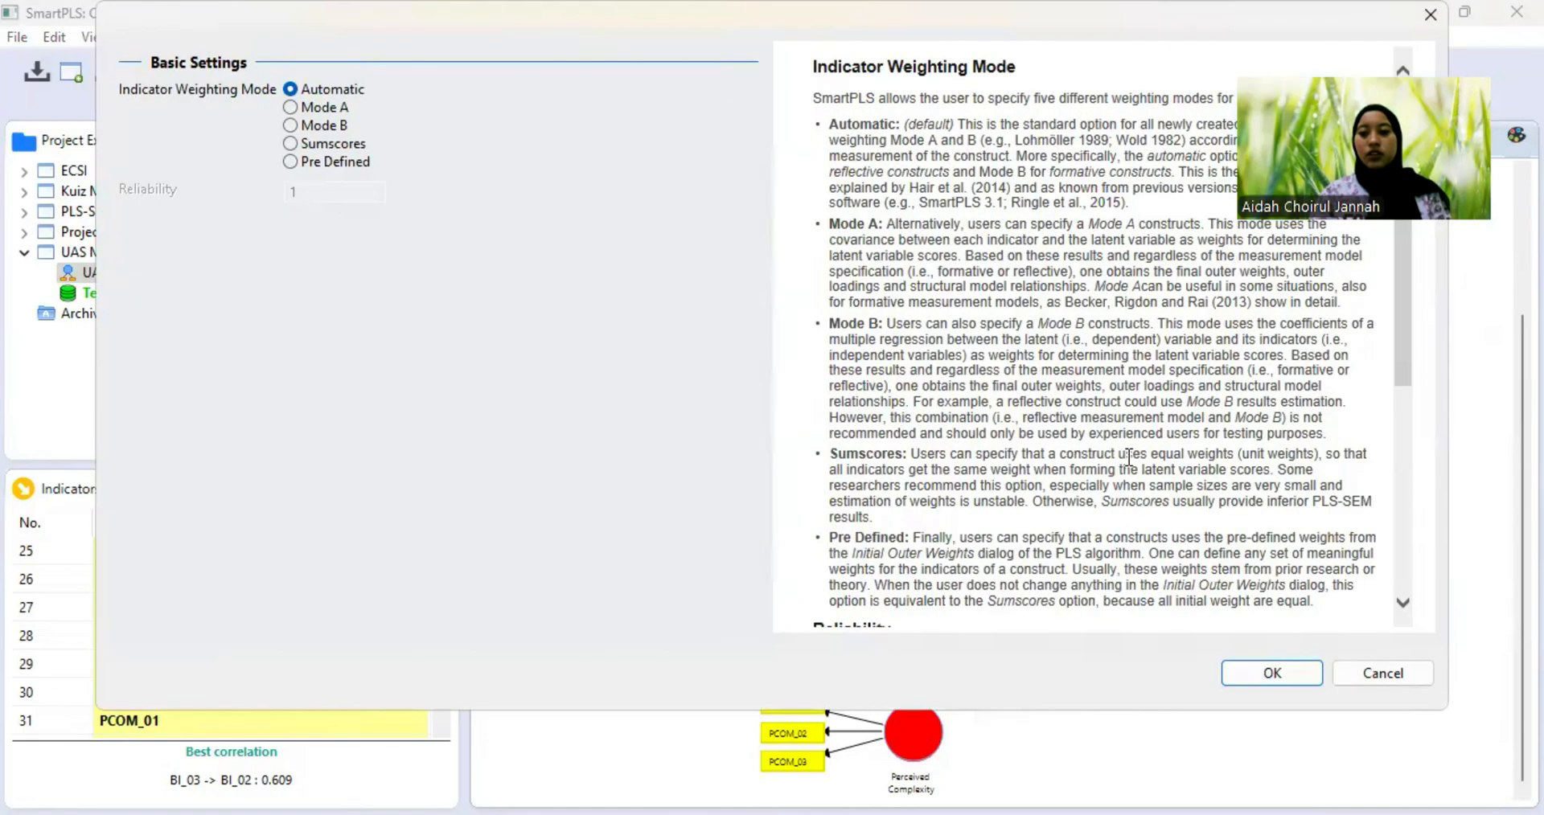
{"action": "left_click", "coordinate": [1372, 678]}
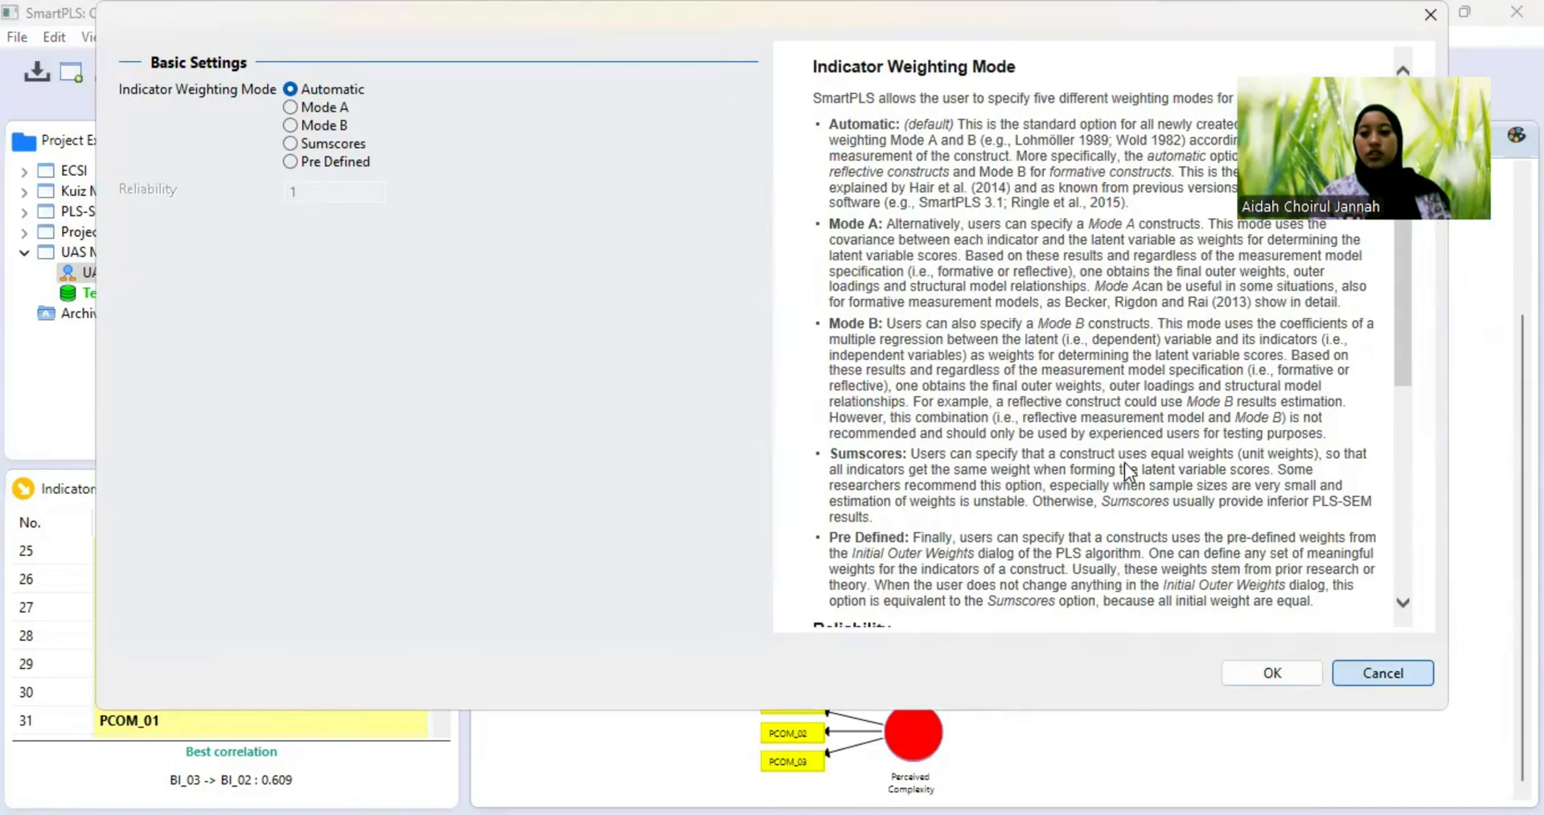
- Move the Perceived Value and Behavioral Intention constructs farther right of Perceived Cost, and align the Perceived Value indicators above their construct
{"action": "left_click_drag", "start_coordinate": [1065, 441], "coordinate": [1103, 444]}
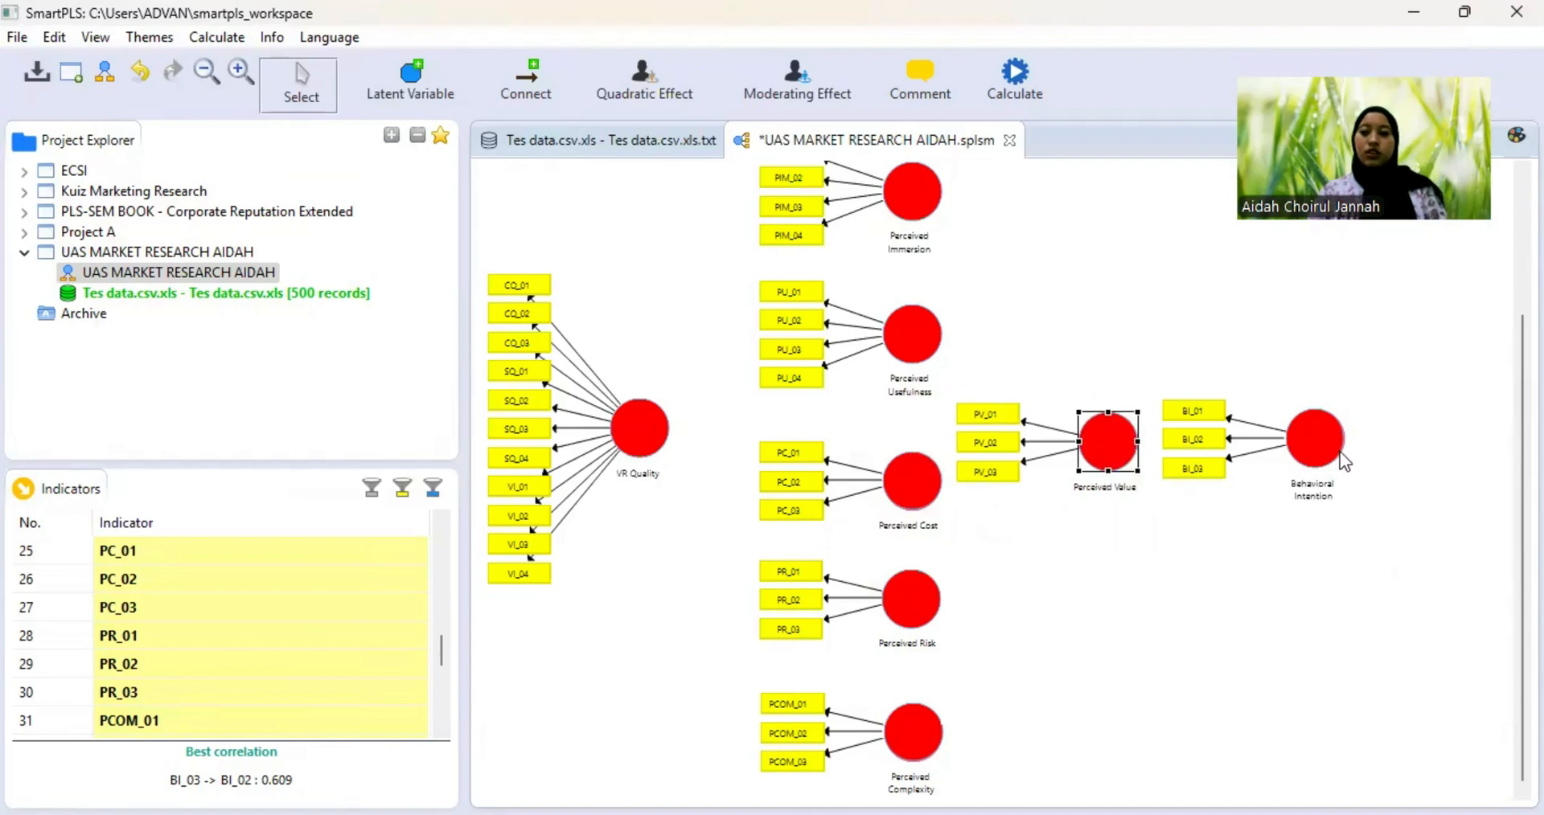
{"action": "right_click", "coordinate": [1107, 452]}
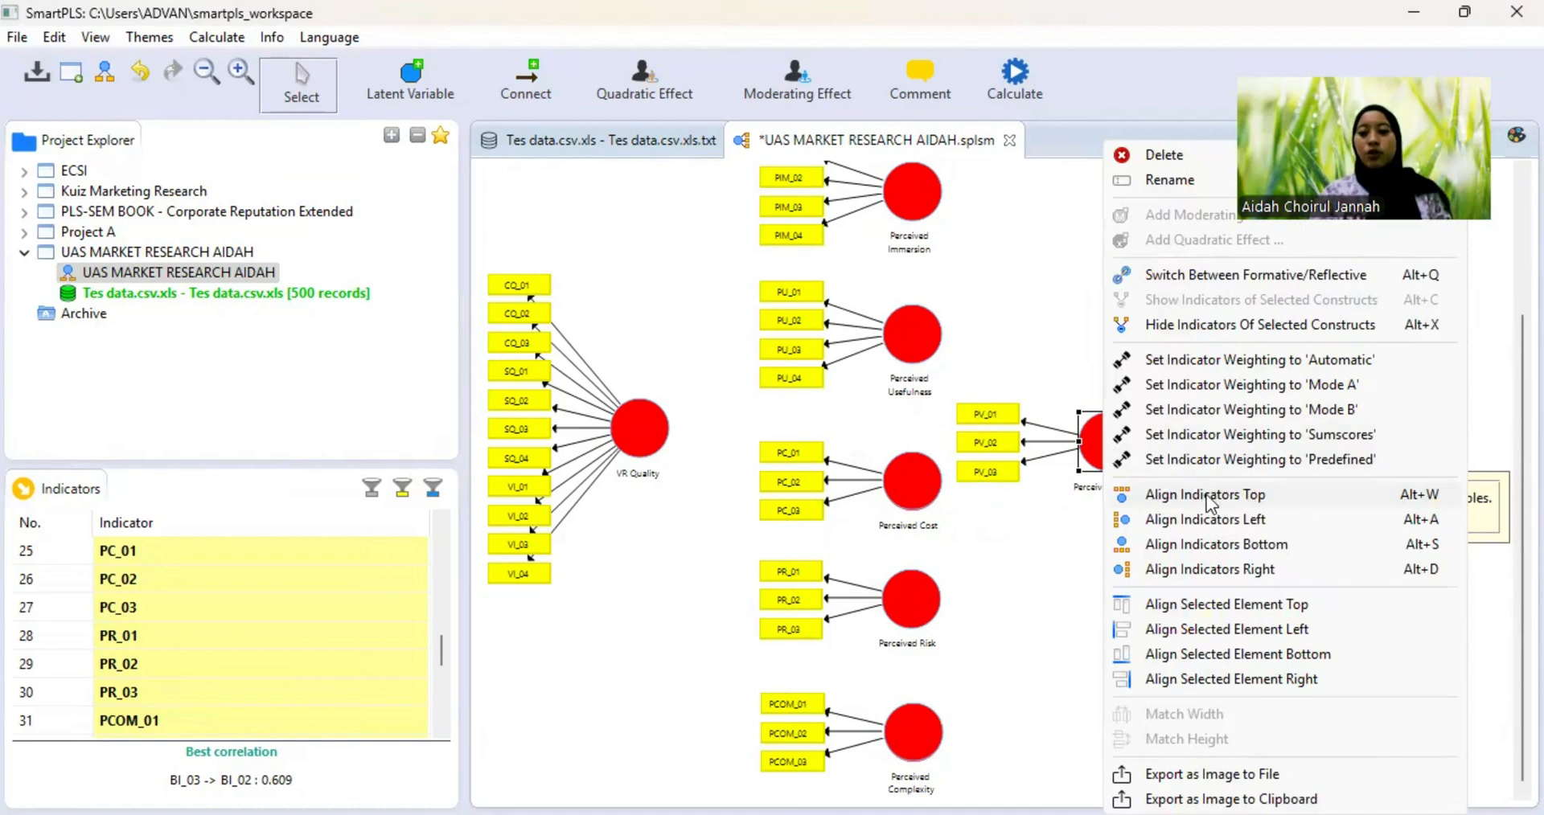
{"action": "left_click", "coordinate": [1064, 457]}
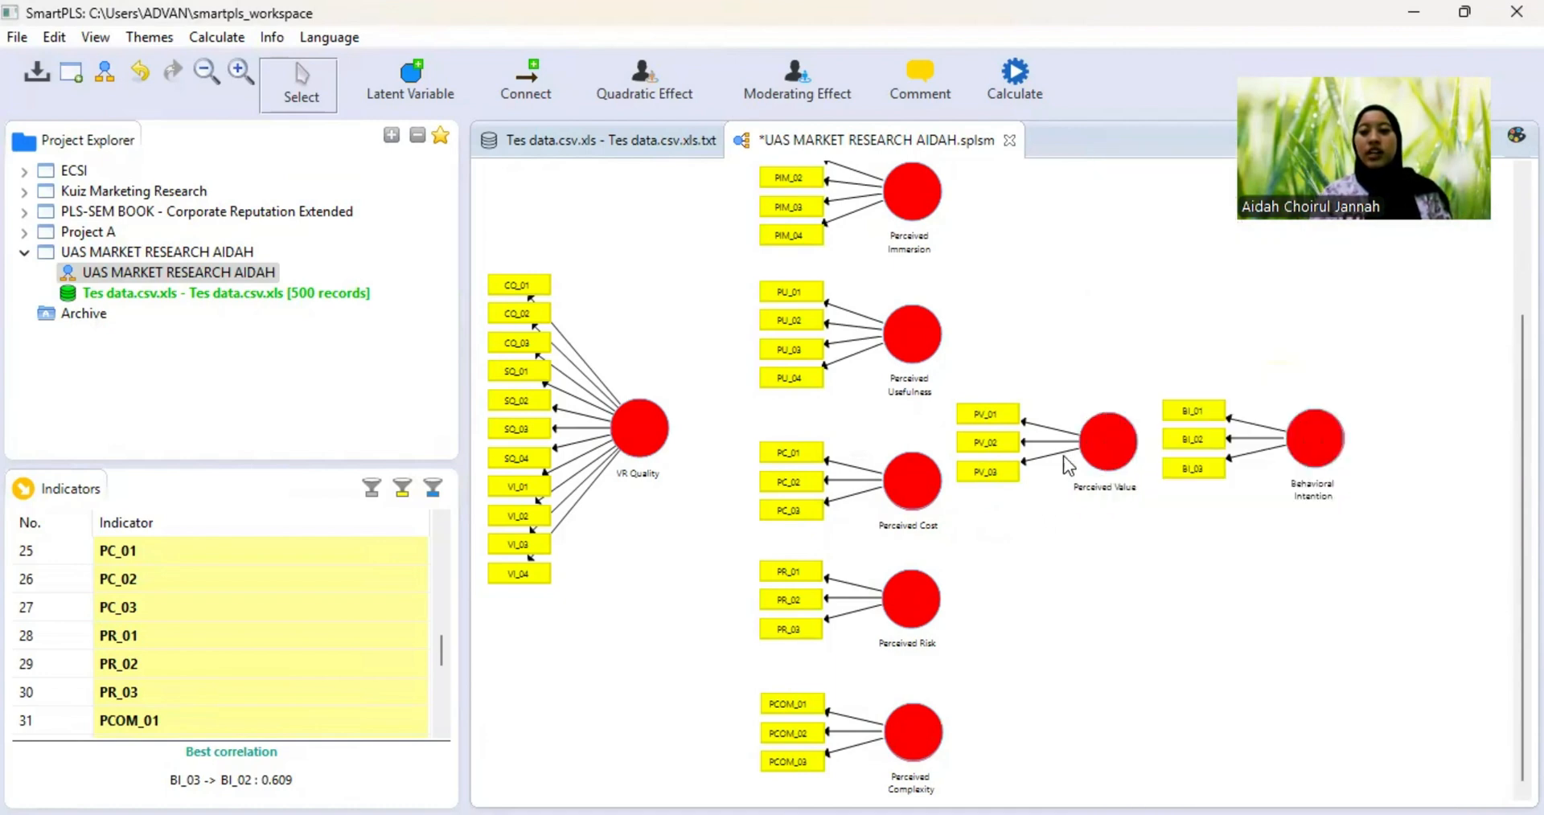
{"action": "right_click", "coordinate": [1119, 435]}
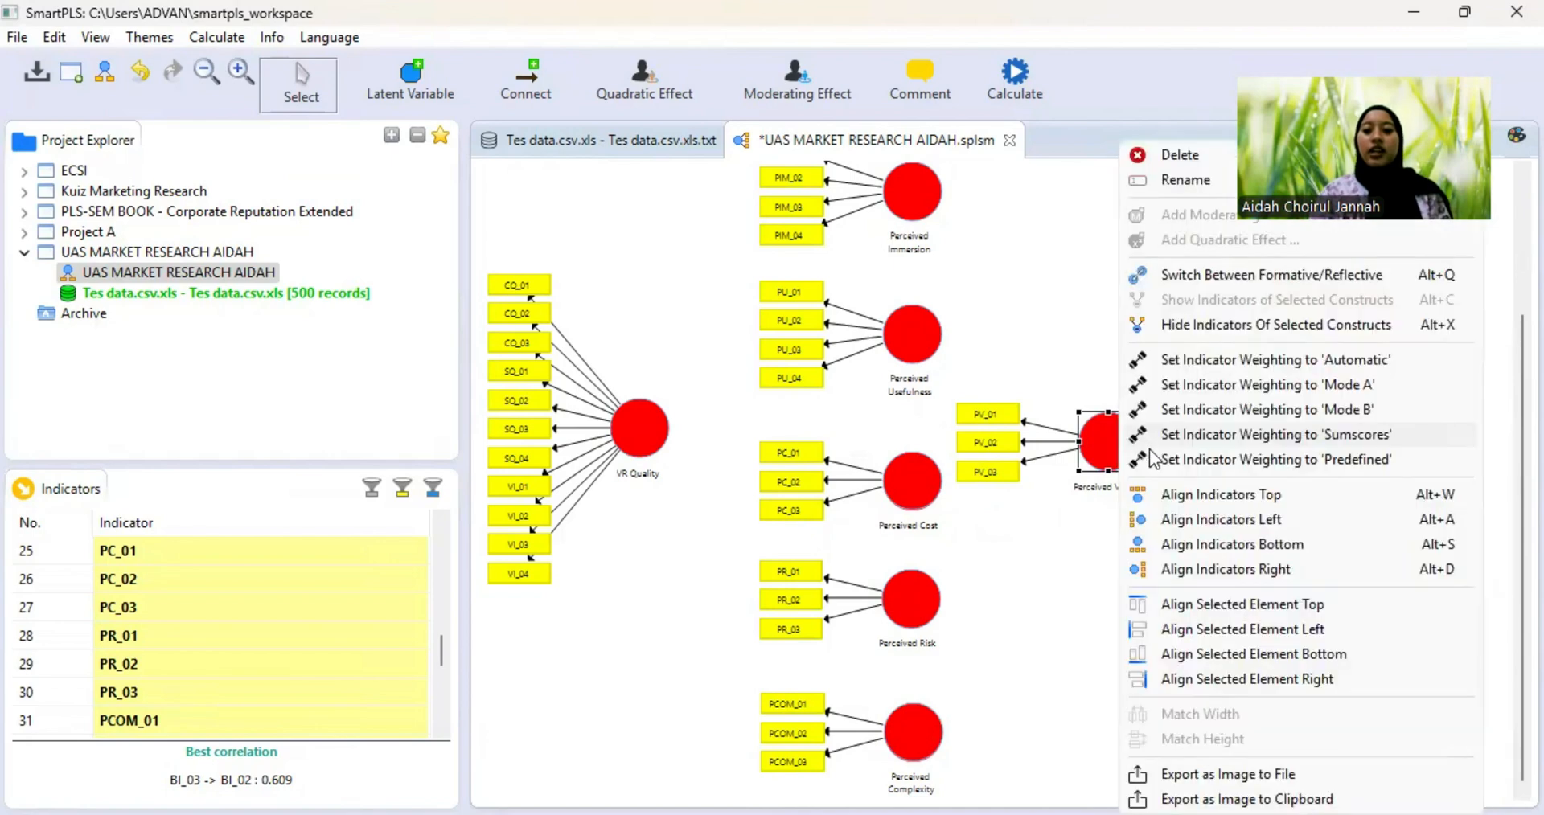
{"action": "left_click", "coordinate": [1177, 508]}
- Align the indicators BI_01 to BI_03 below the Behavioral Intention construct
{"action": "left_click", "coordinate": [1323, 420]}
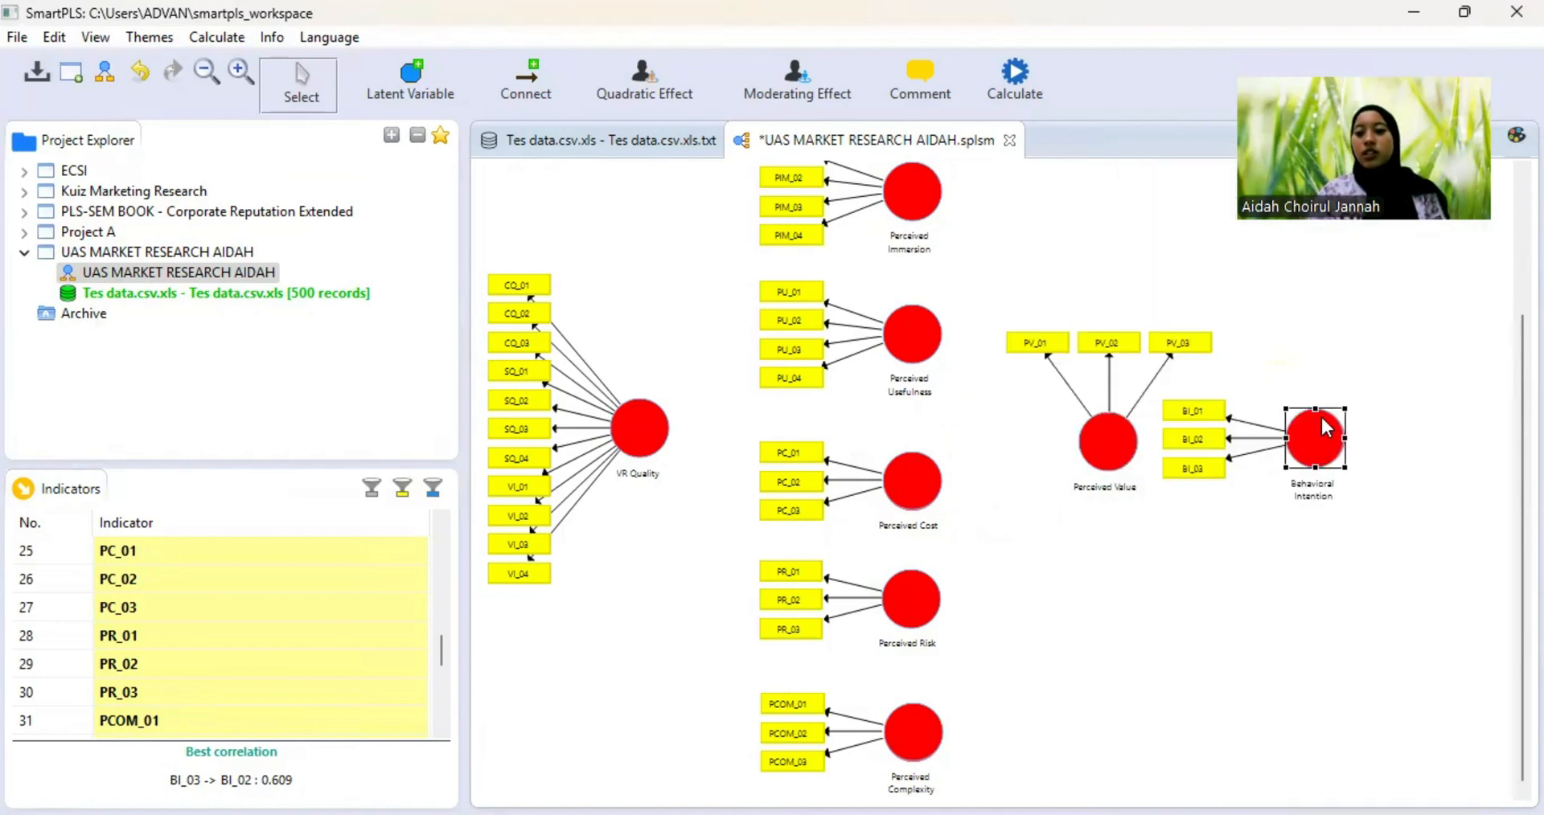
{"action": "right_click", "coordinate": [1320, 413]}
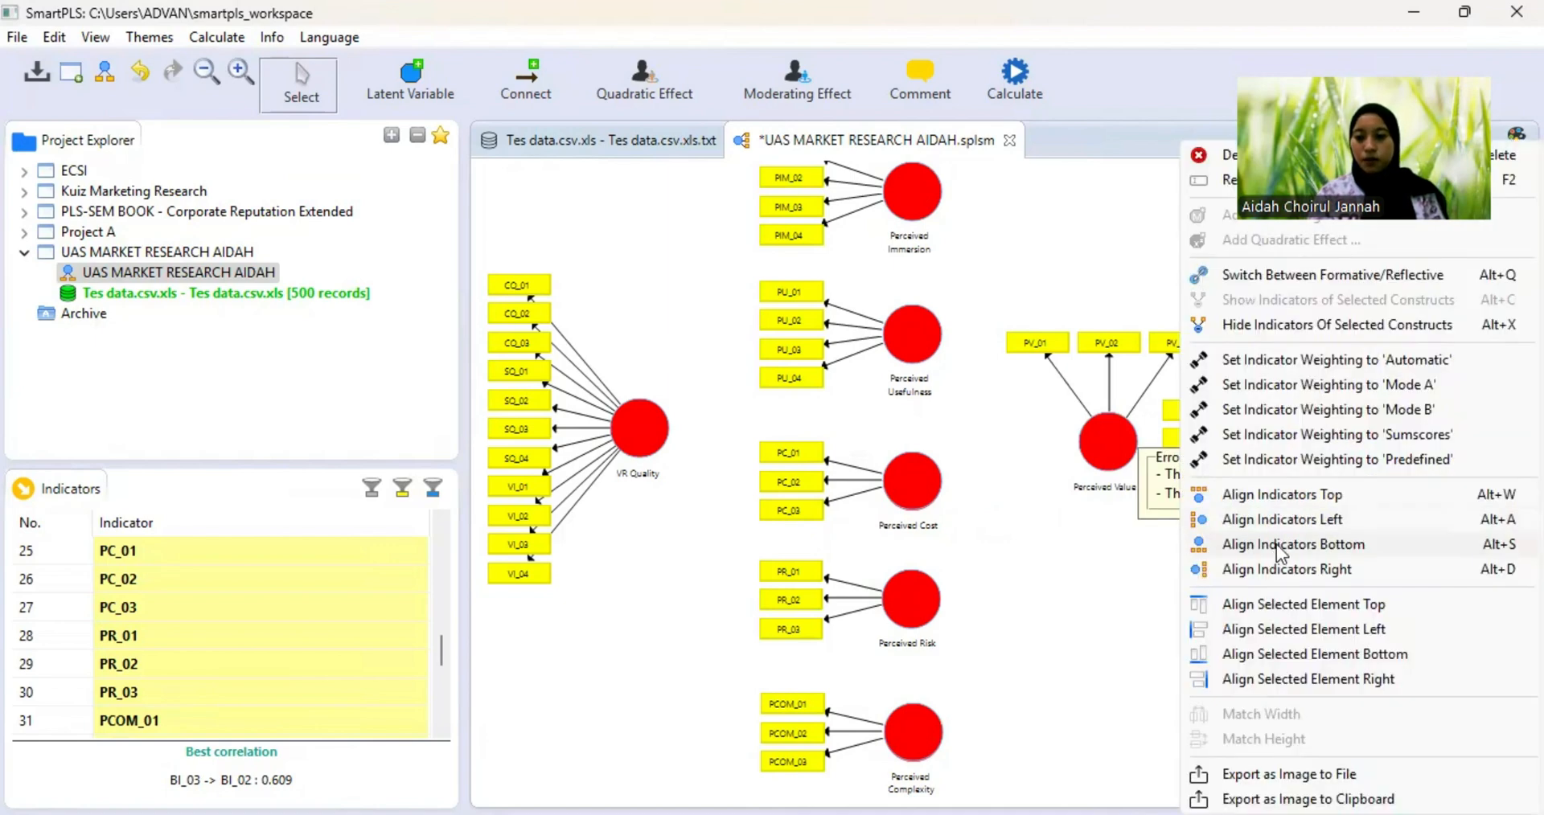
{"action": "left_click", "coordinate": [1274, 548]}
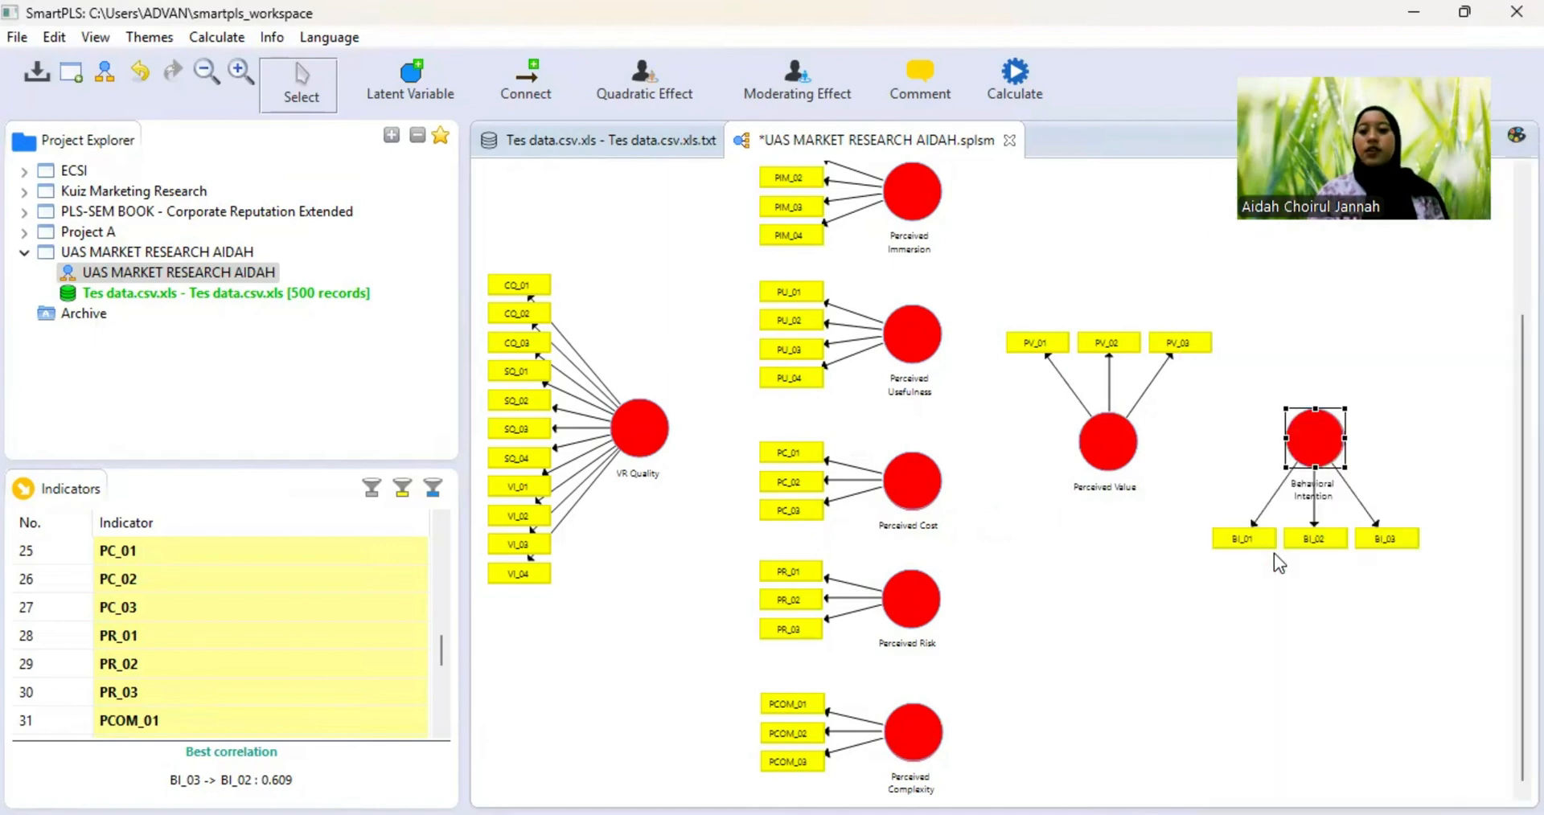
{"action": "scroll", "coordinate": [1026, 562], "scroll_direction": "up", "scroll_amount": 3}
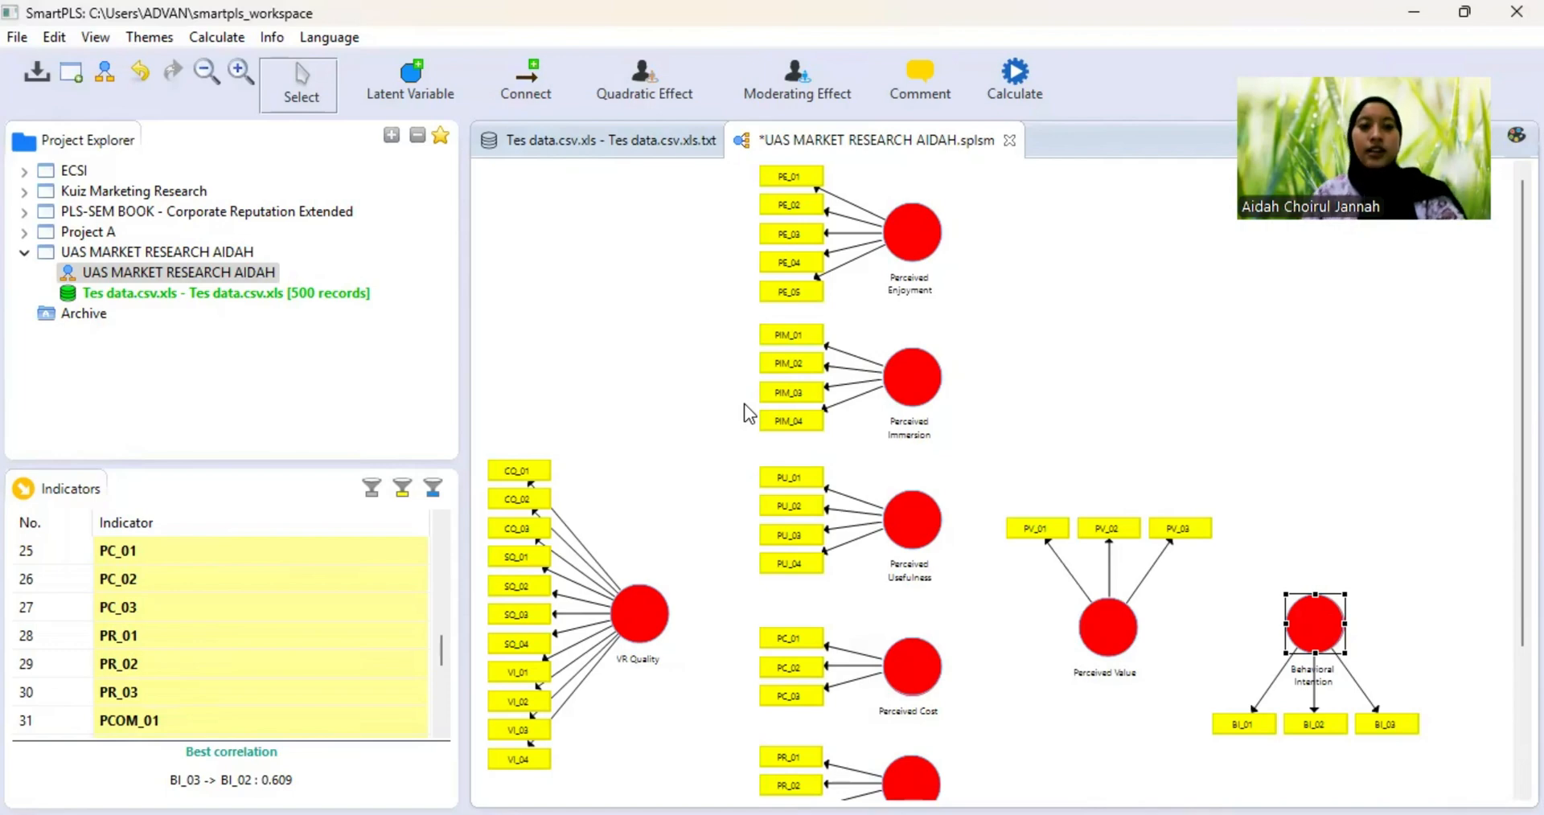
- Draw structural paths from the VR Quality construct to Perceived Enjoyment, Perceived Immersion and Perceived Usefulness
{"action": "left_click", "coordinate": [524, 60]}
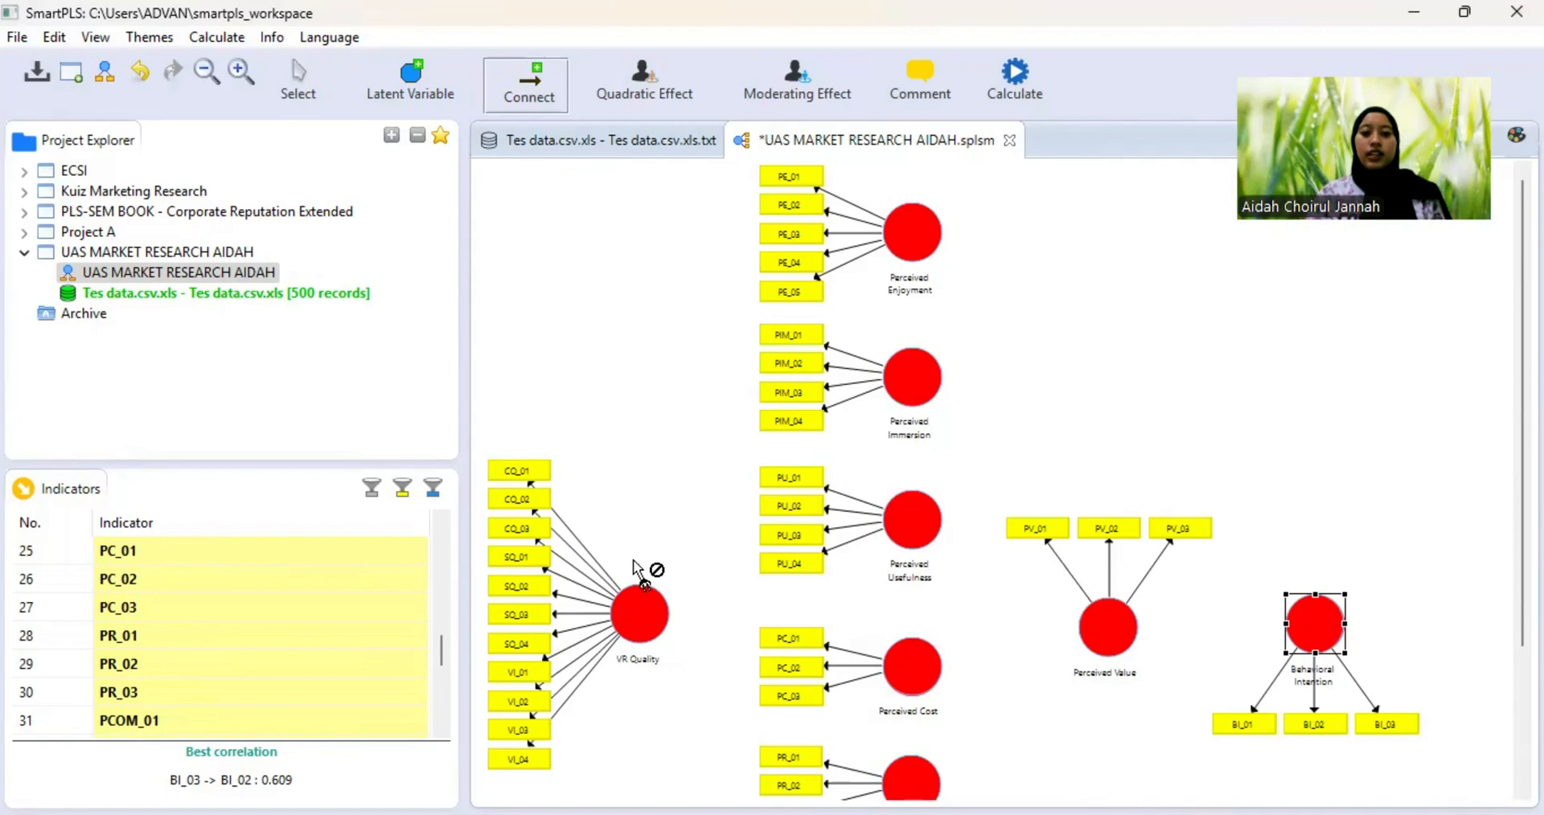
{"action": "mouse_move", "coordinate": [638, 612]}
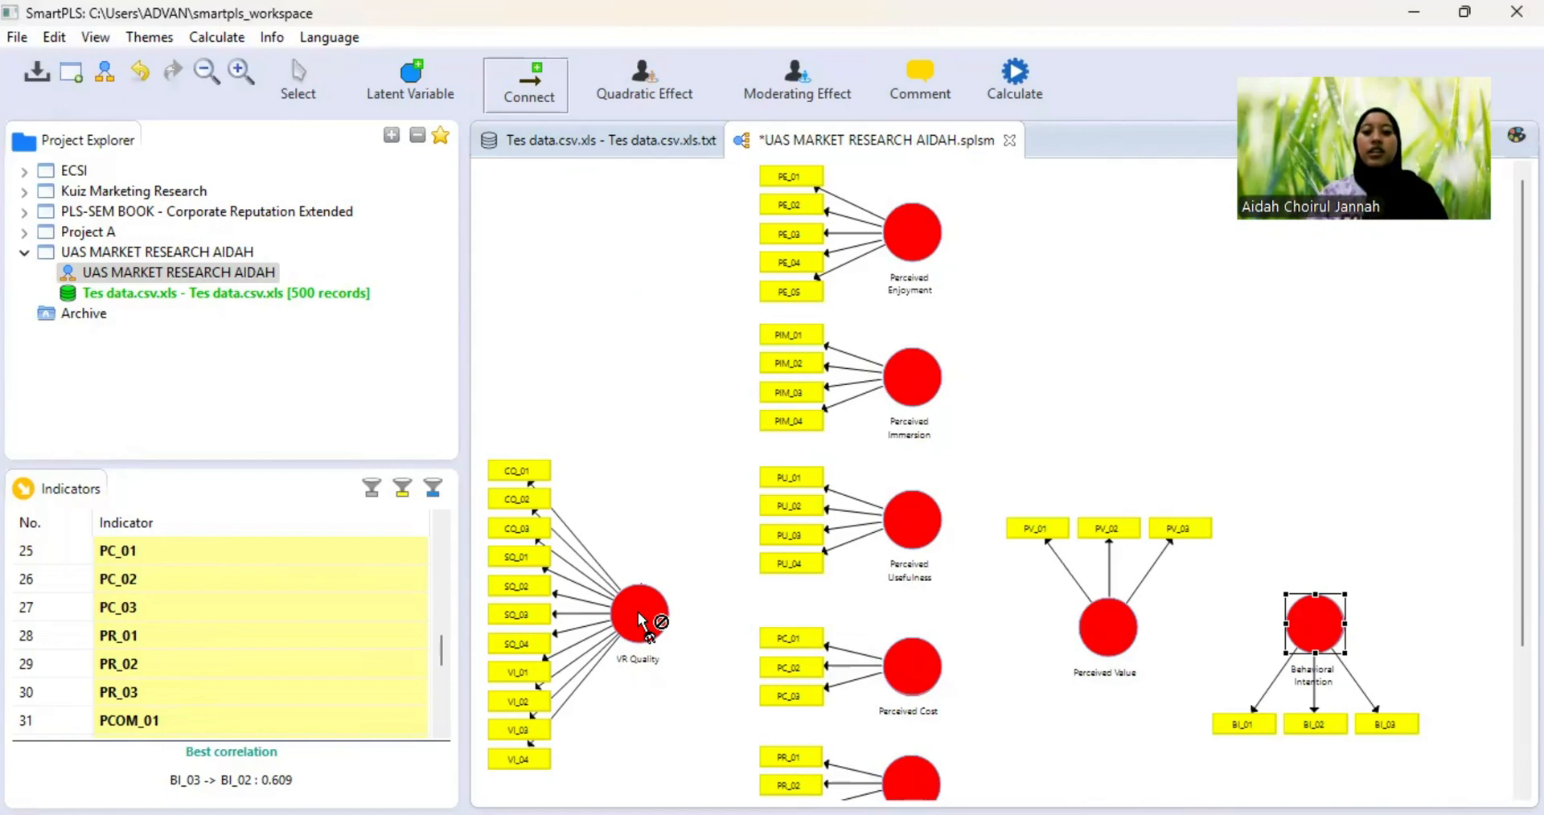
{"action": "left_click", "coordinate": [641, 621]}
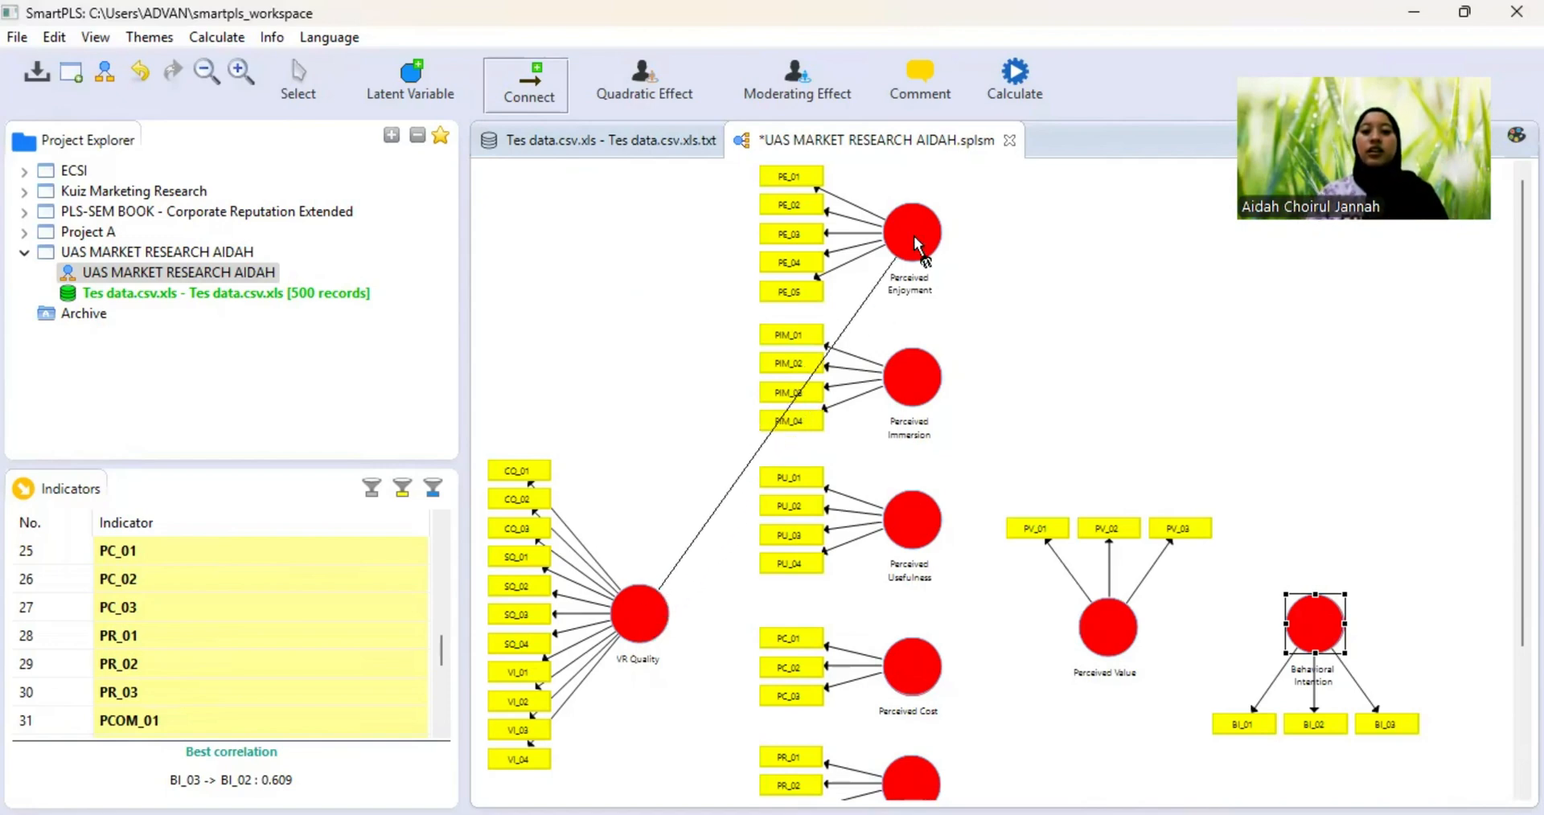
{"action": "left_click", "coordinate": [916, 245]}
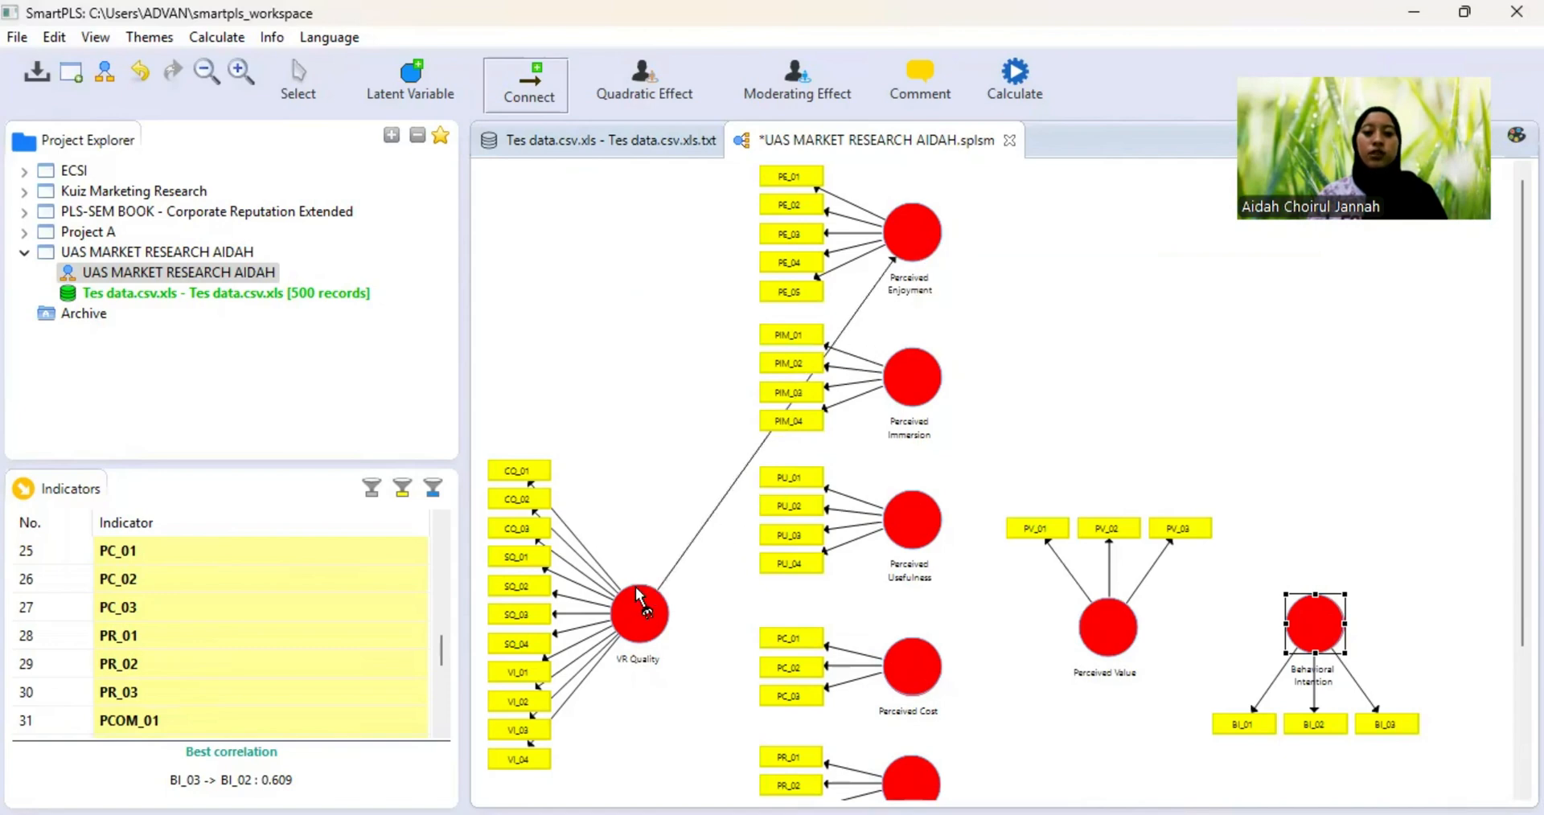
{"action": "left_click", "coordinate": [641, 617]}
{"action": "left_click", "coordinate": [933, 398]}
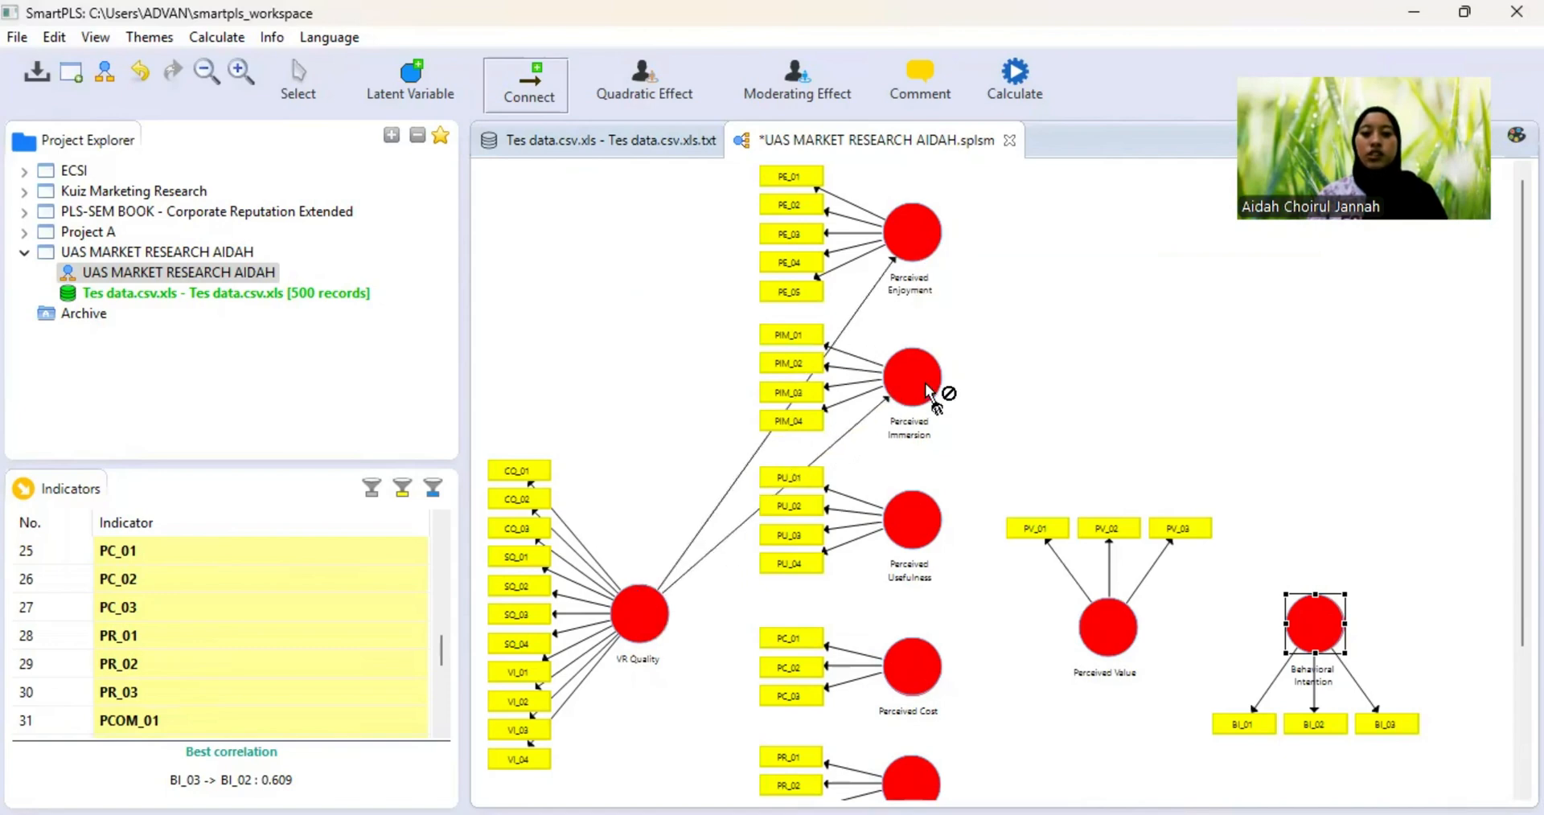
{"action": "left_click", "coordinate": [656, 633]}
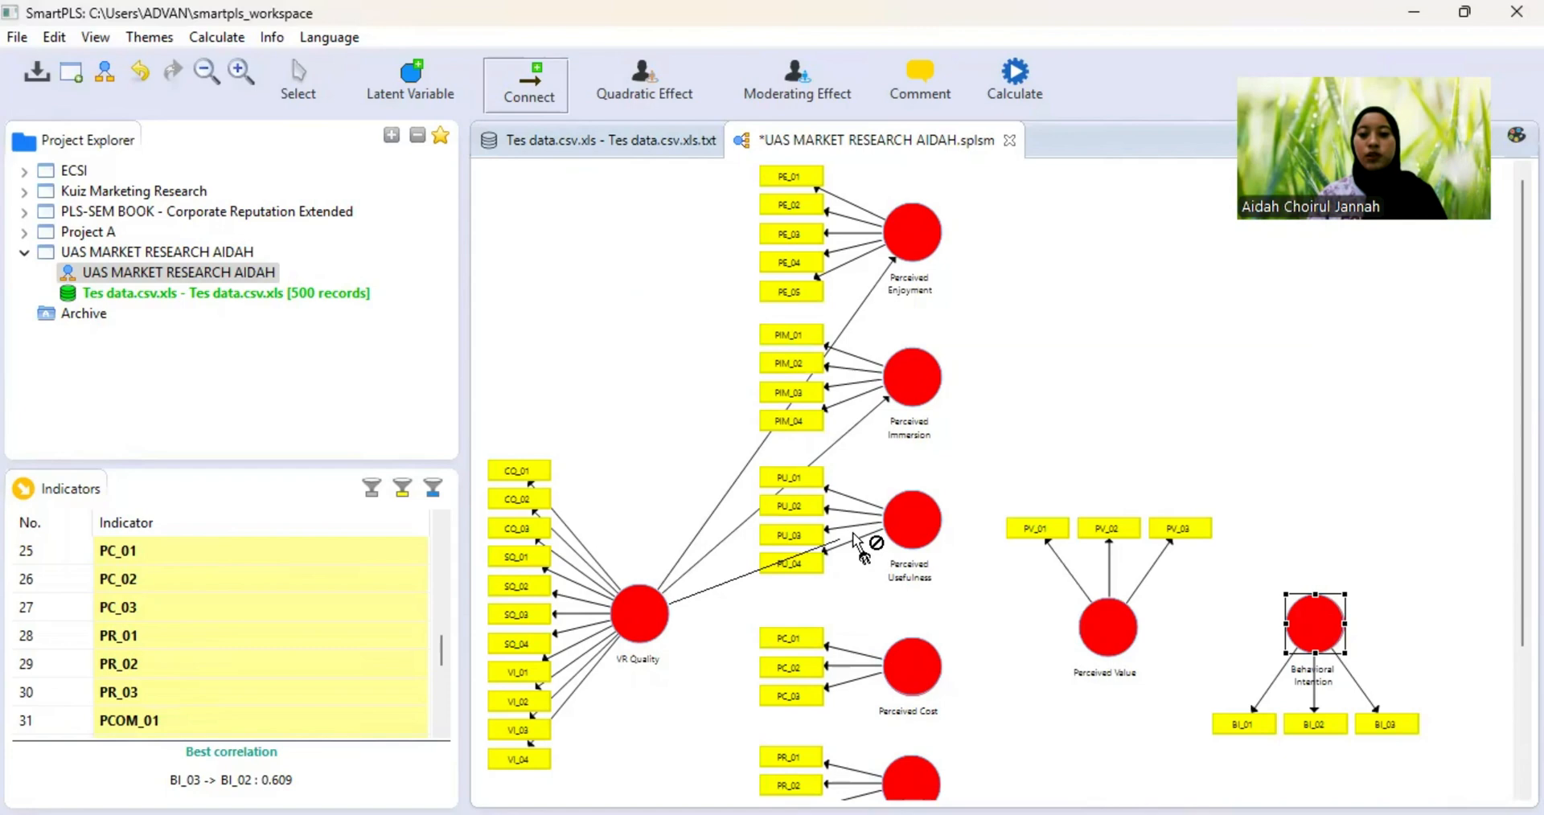
{"action": "left_click", "coordinate": [911, 523]}
- Draw structural paths from the VR Quality construct to Perceived Cost, Perceived Risk and Perceived Complexity
{"action": "left_click", "coordinate": [641, 616]}
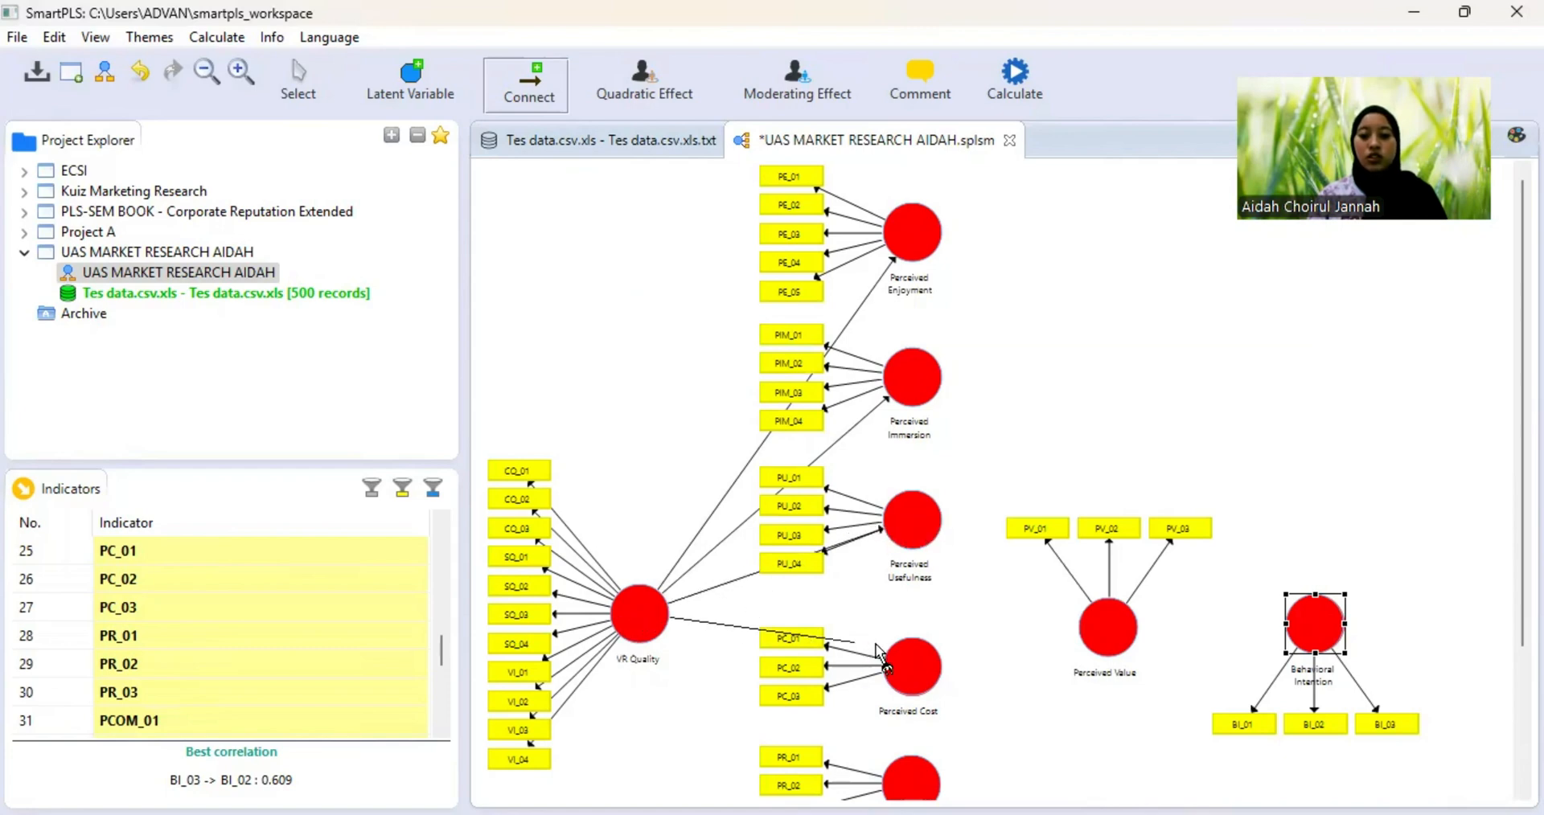
{"action": "left_click", "coordinate": [921, 663]}
{"action": "scroll", "coordinate": [857, 527], "scroll_direction": "down", "scroll_amount": 3}
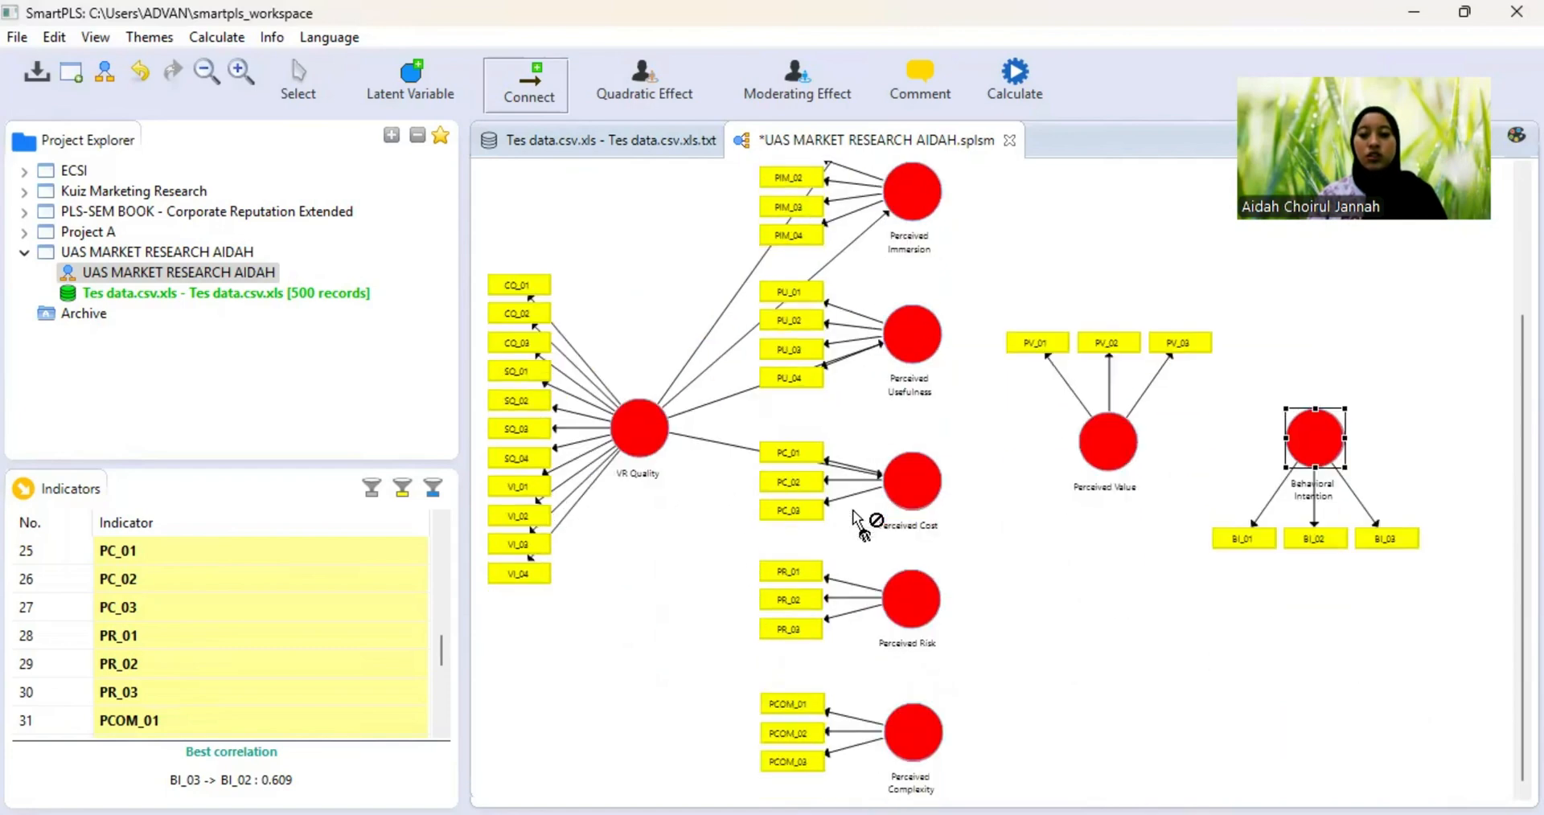
{"action": "left_click", "coordinate": [660, 449]}
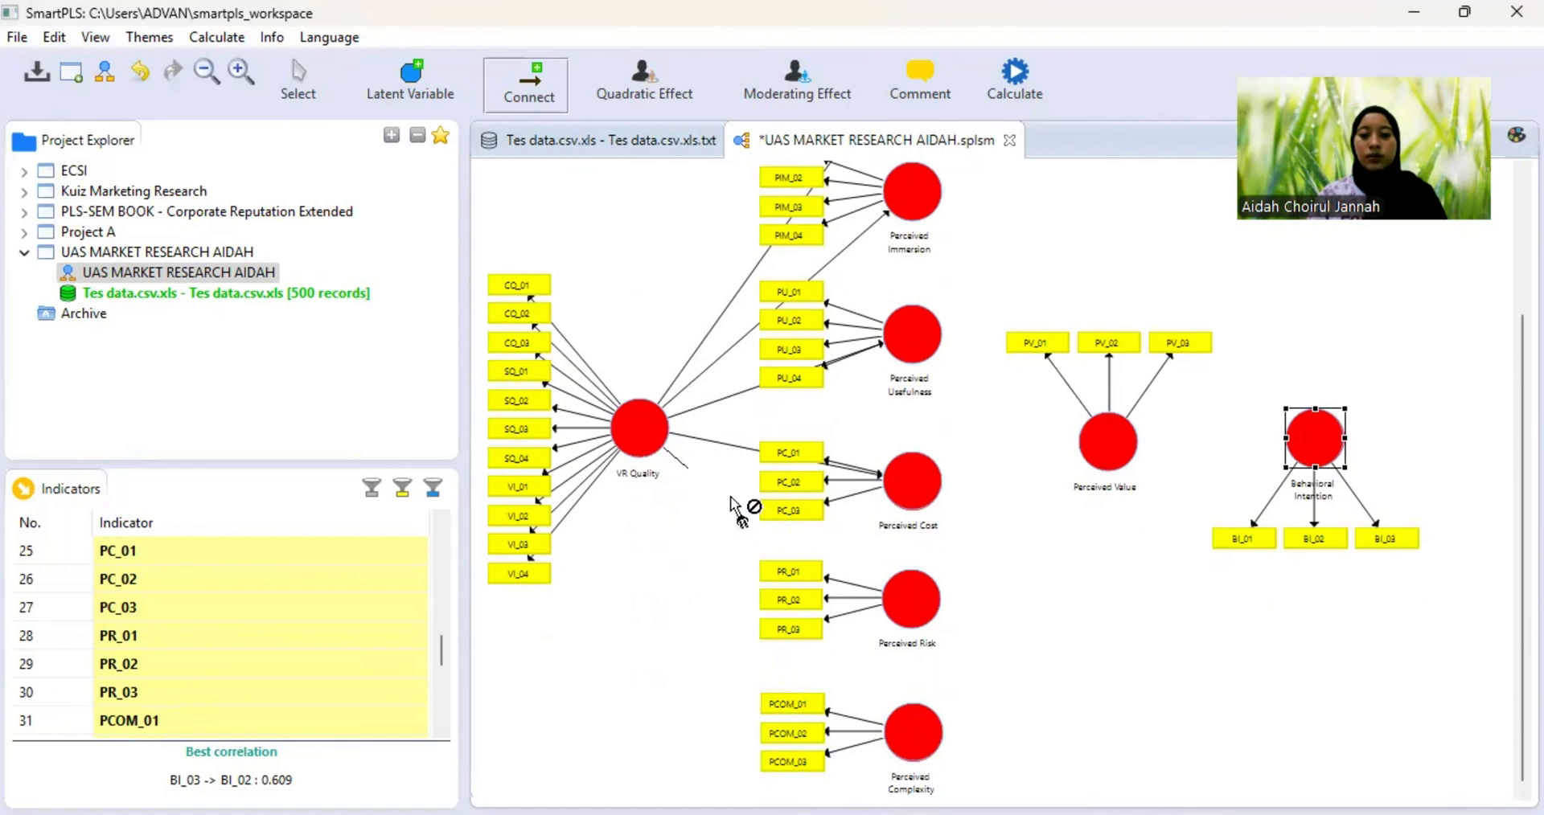
{"action": "left_click", "coordinate": [906, 603]}
{"action": "left_click", "coordinate": [639, 430]}
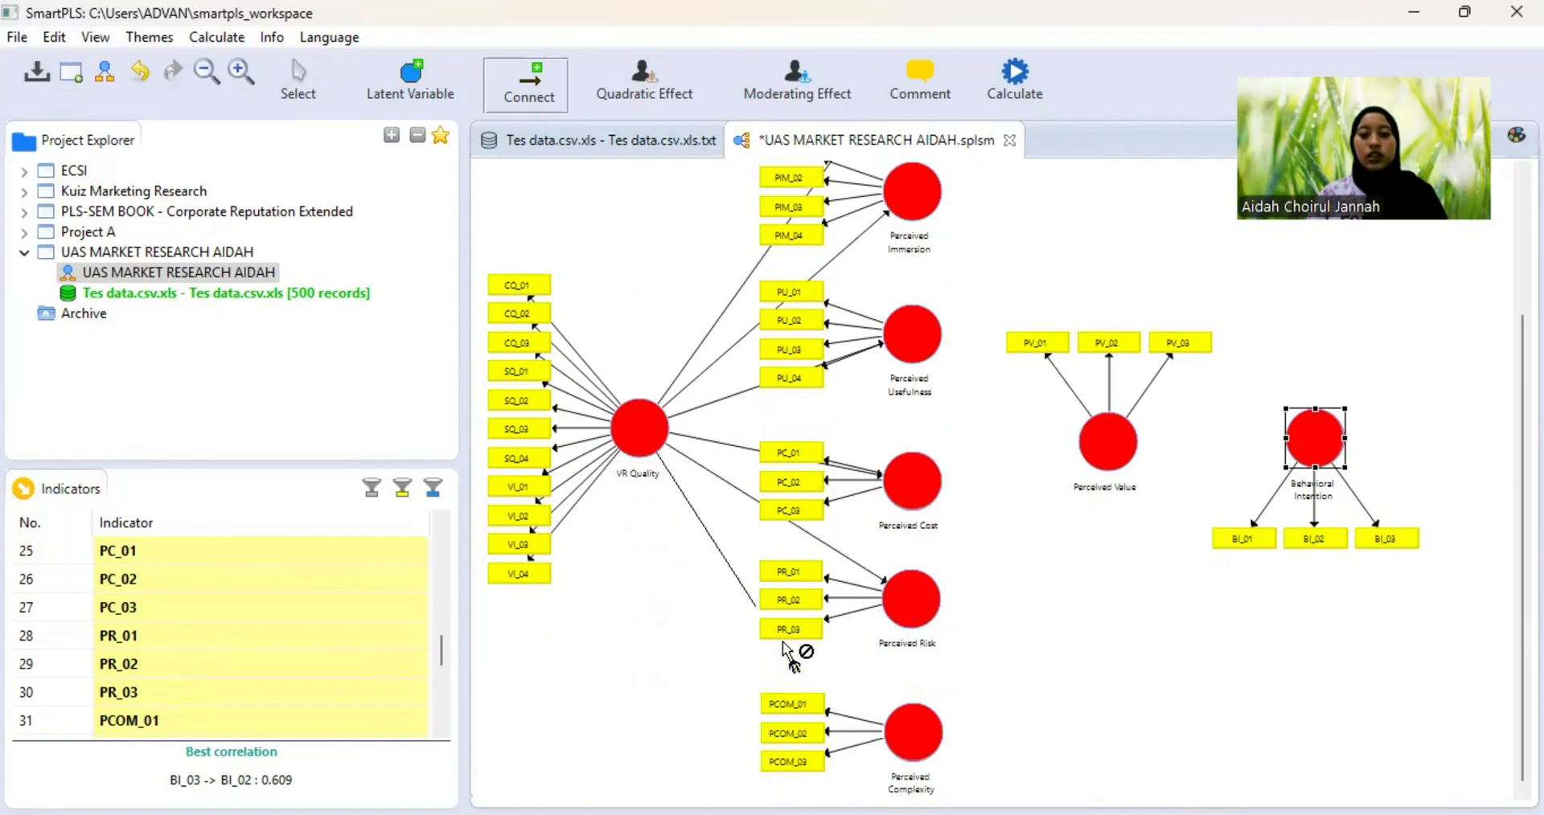
{"action": "left_click", "coordinate": [885, 720]}
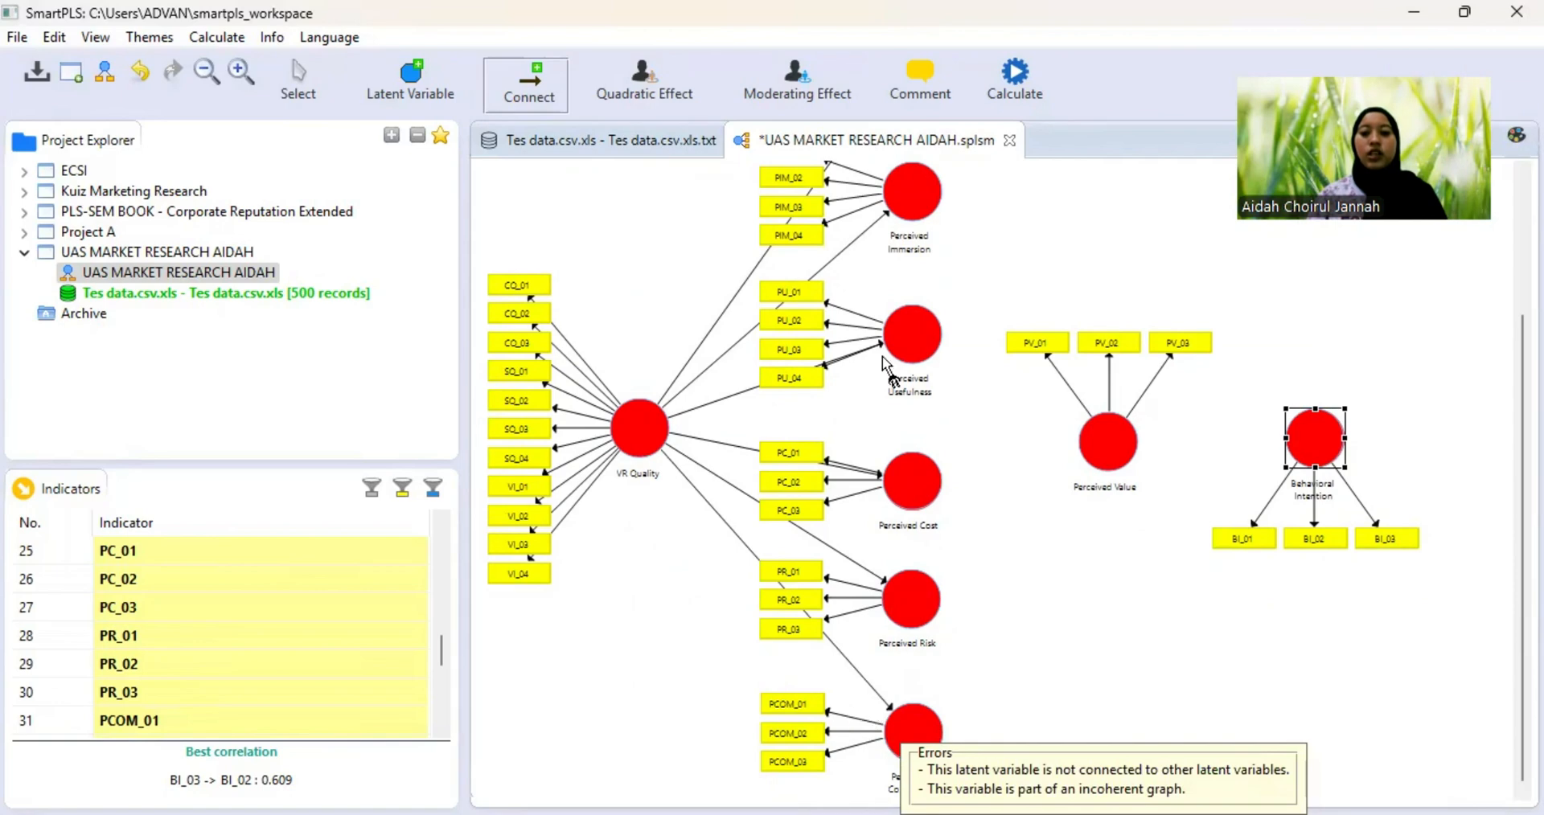
- Connect the Perceived Enjoyment, Perceived Immersion and Perceived Usefulness constructs with paths leading to Perceived Value
{"action": "scroll", "coordinate": [884, 366], "scroll_direction": "up", "scroll_amount": 3}
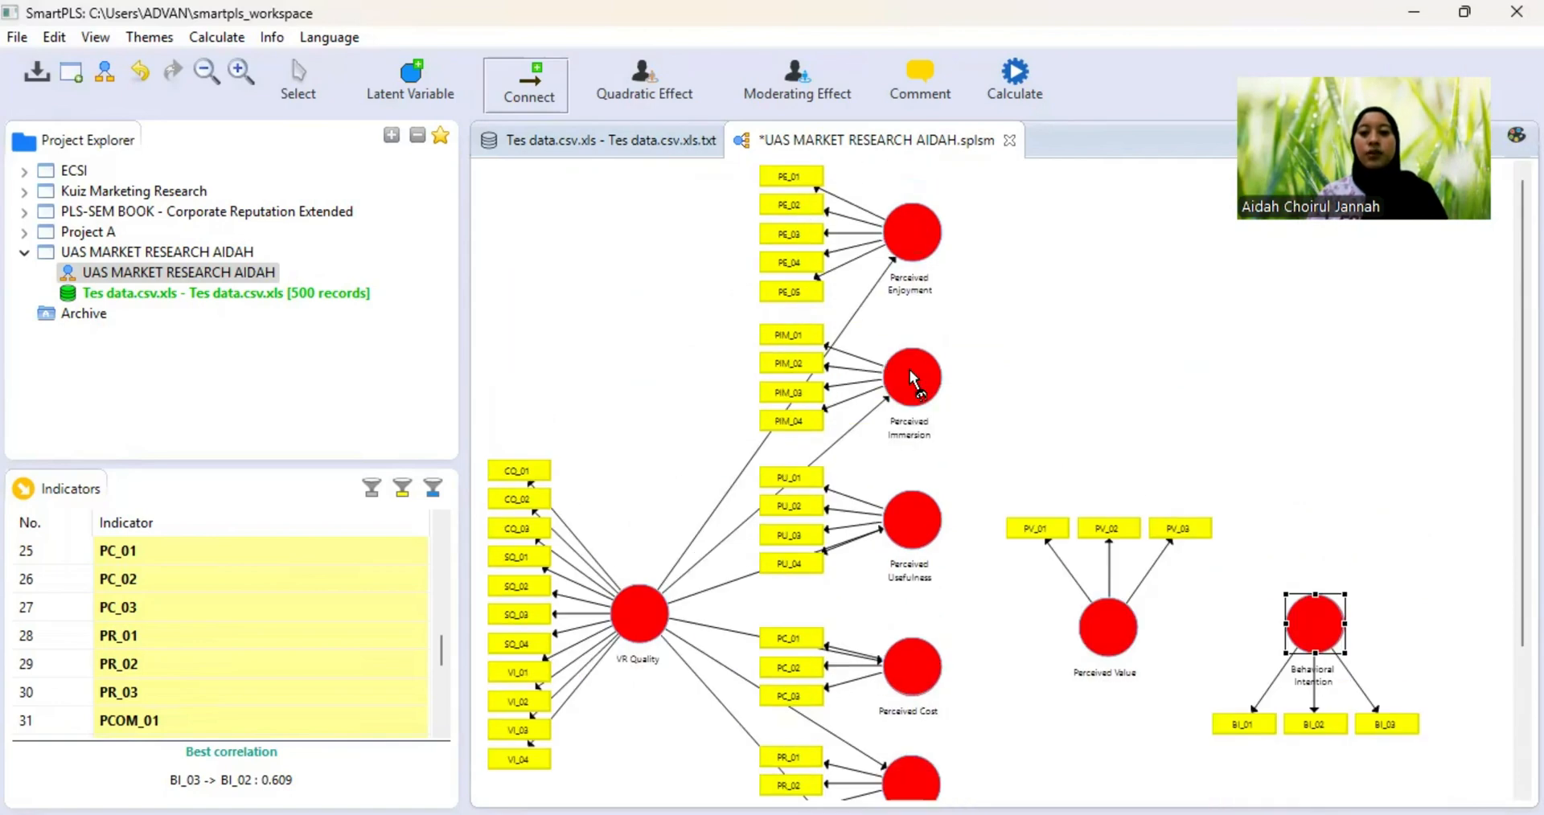
{"action": "left_click", "coordinate": [921, 249]}
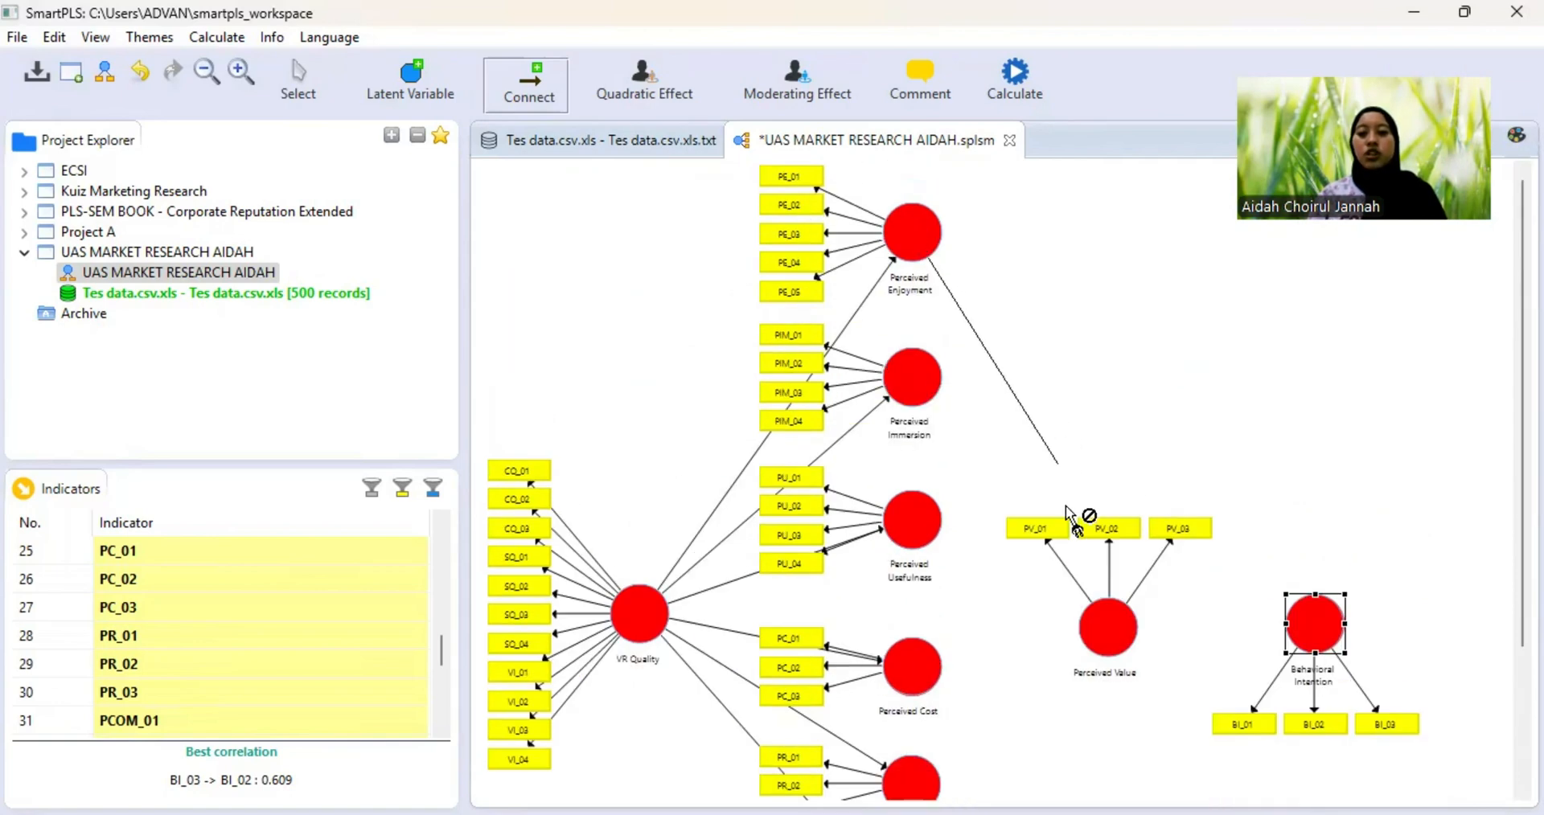
{"action": "left_click", "coordinate": [931, 397]}
{"action": "left_click", "coordinate": [1122, 625]}
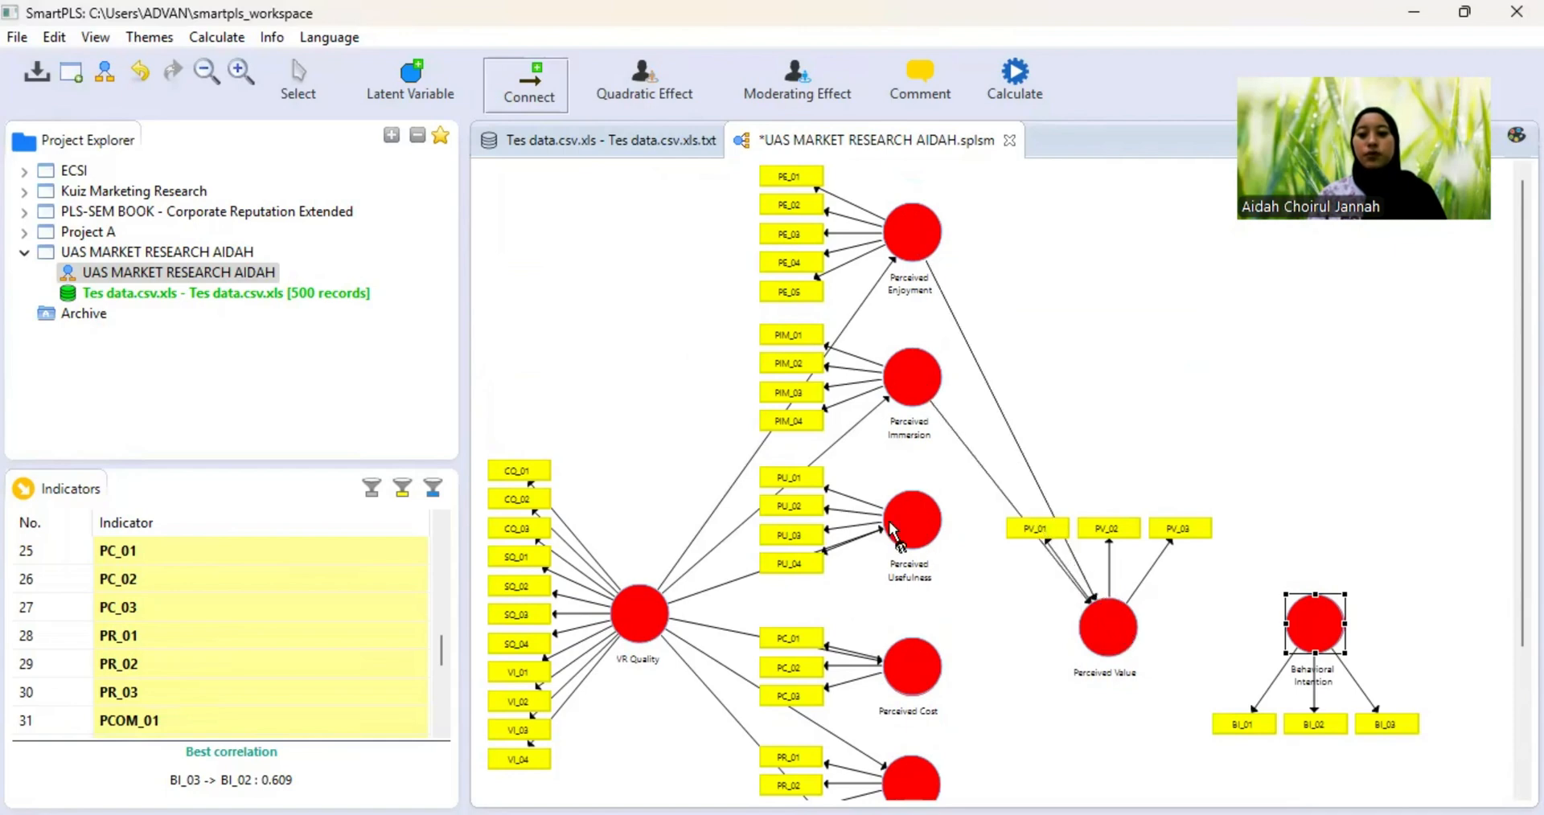
{"action": "left_click", "coordinate": [904, 524]}
{"action": "left_click", "coordinate": [1126, 638]}
- Connect Perceived Cost, Perceived Risk and Perceived Complexity to Perceived Value, and connect Perceived Value to Behavioral Intention
{"action": "scroll", "coordinate": [1127, 639], "scroll_direction": "down", "scroll_amount": 3}
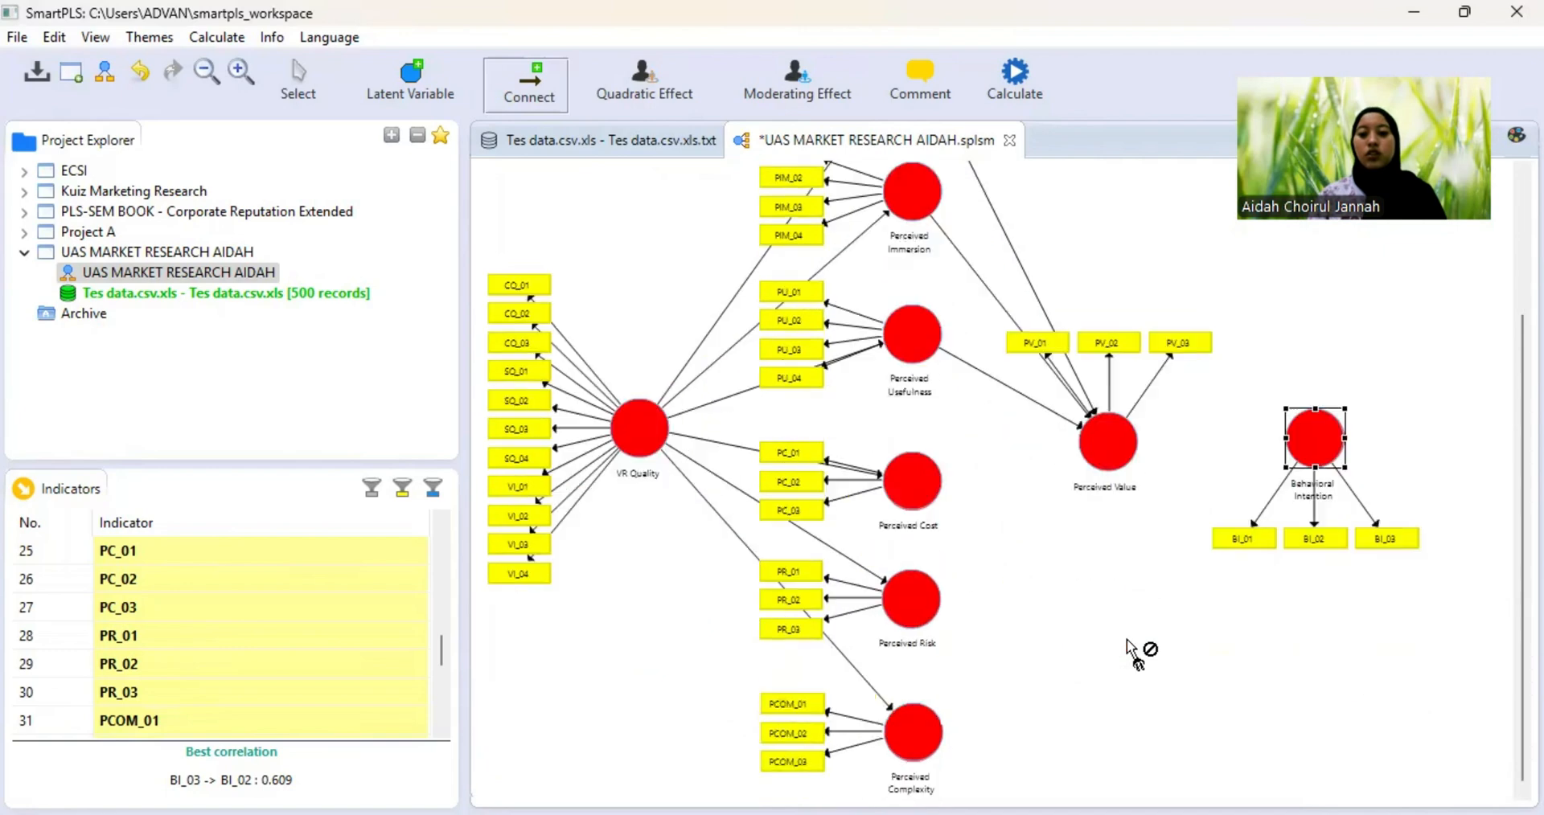
{"action": "left_click", "coordinate": [928, 499]}
{"action": "left_click", "coordinate": [1099, 455]}
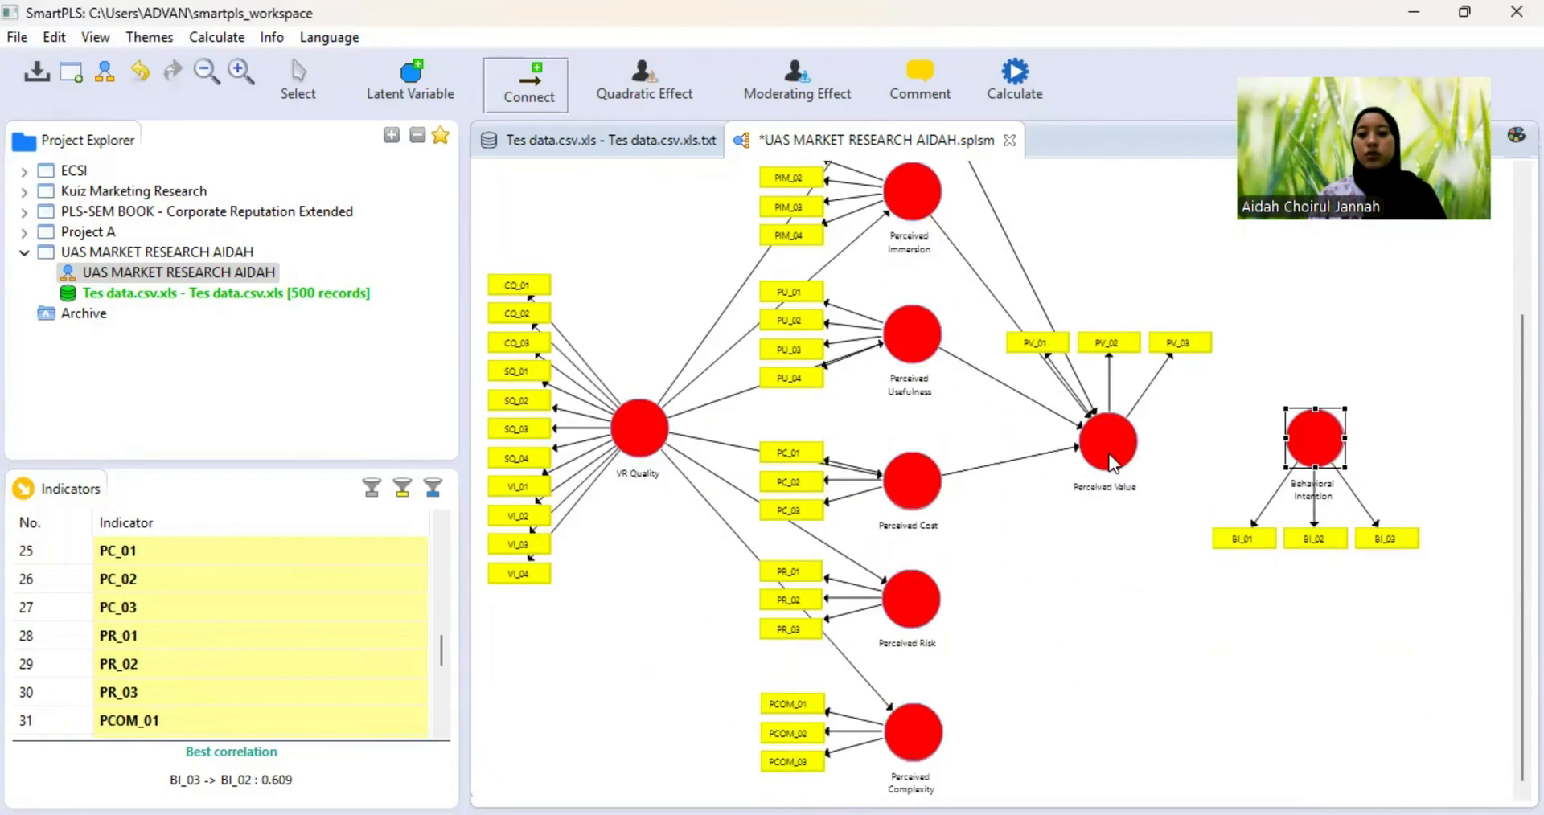
{"action": "left_click", "coordinate": [931, 599]}
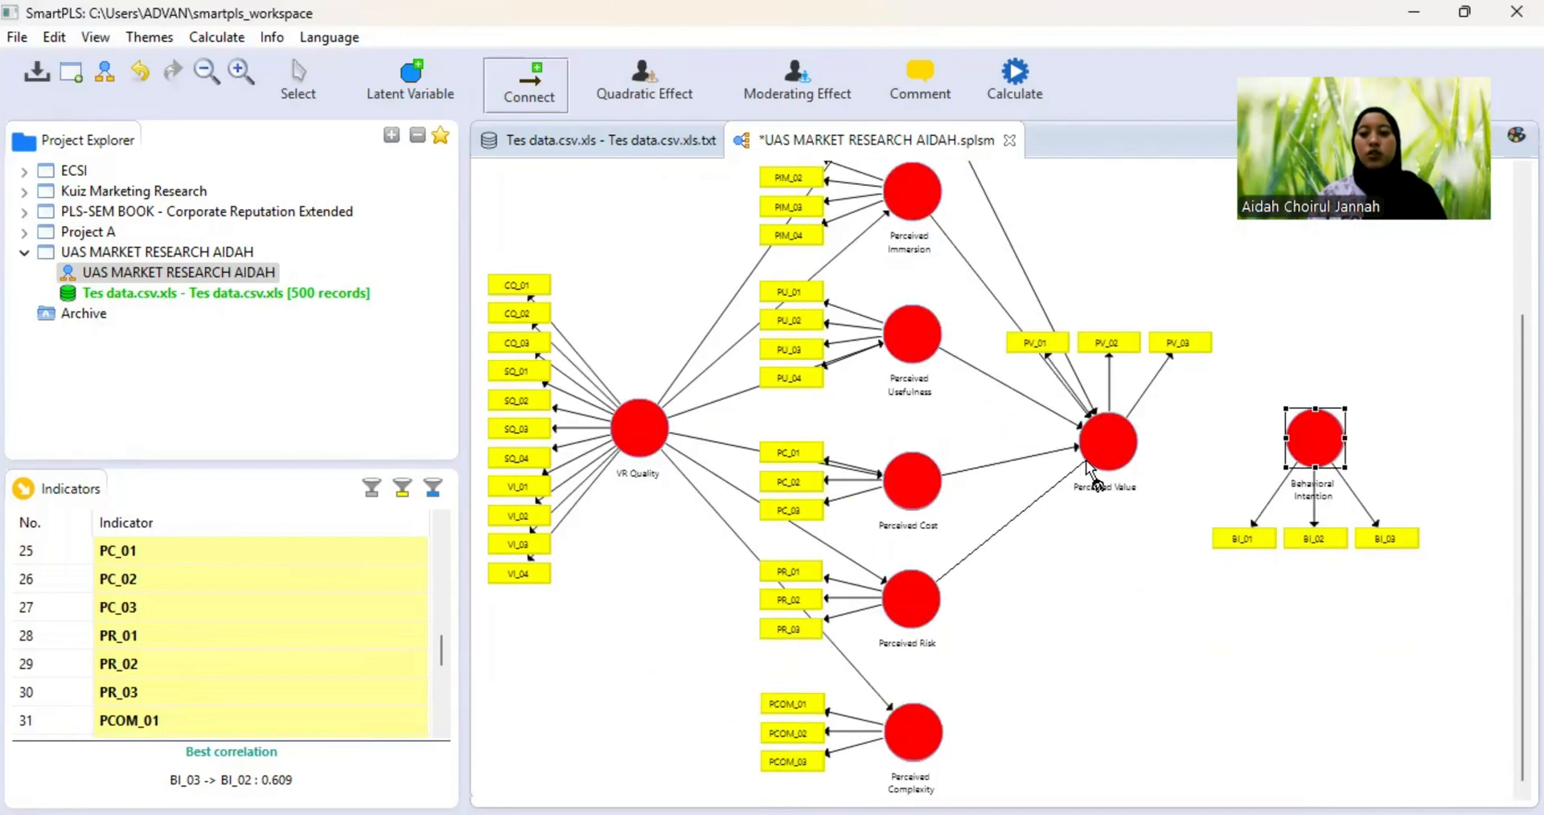
{"action": "left_click", "coordinate": [1095, 473]}
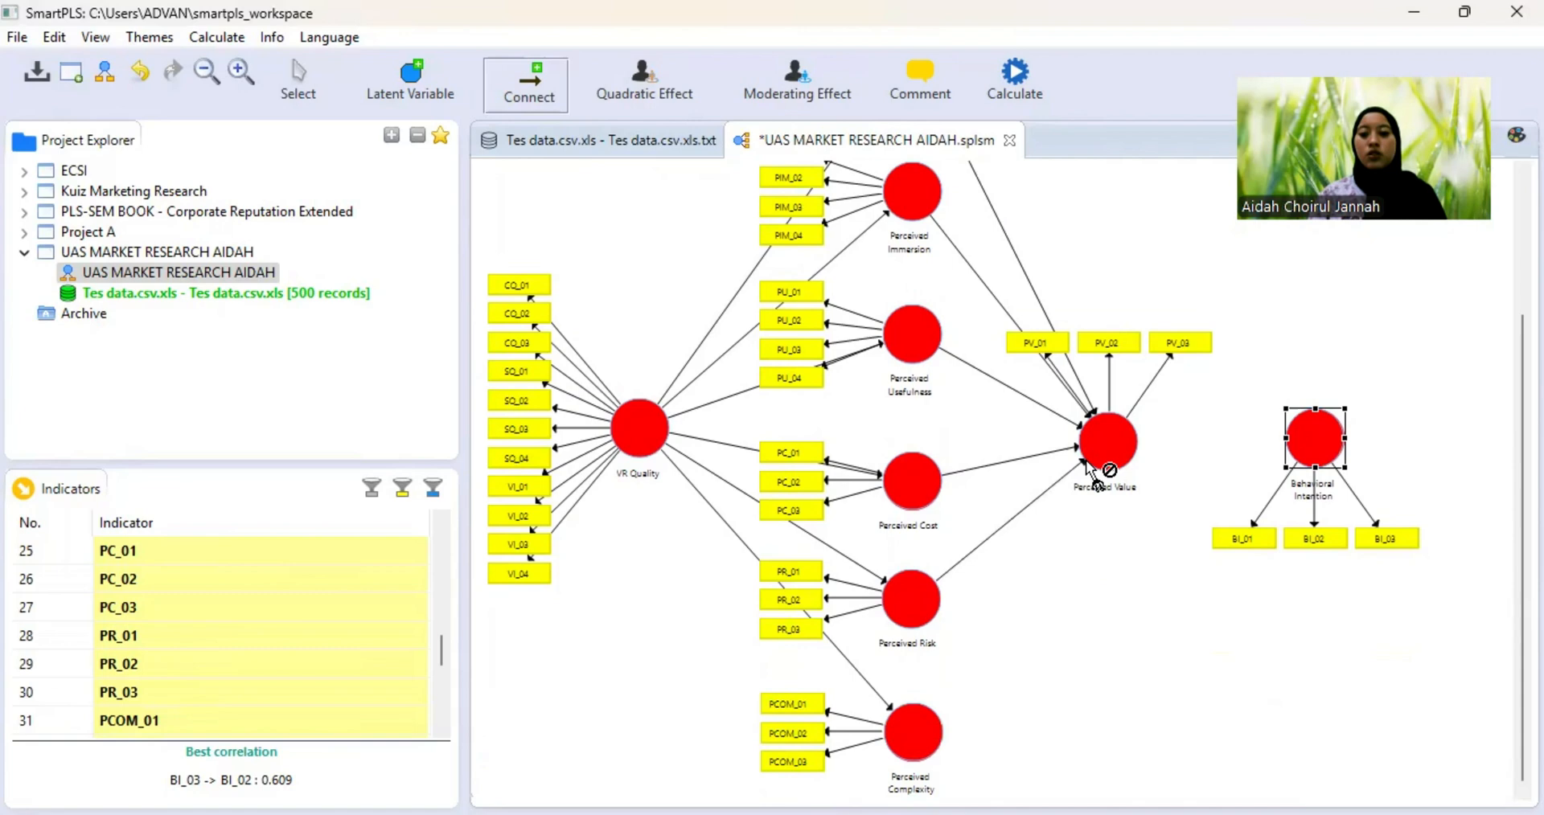
{"action": "left_click", "coordinate": [930, 712]}
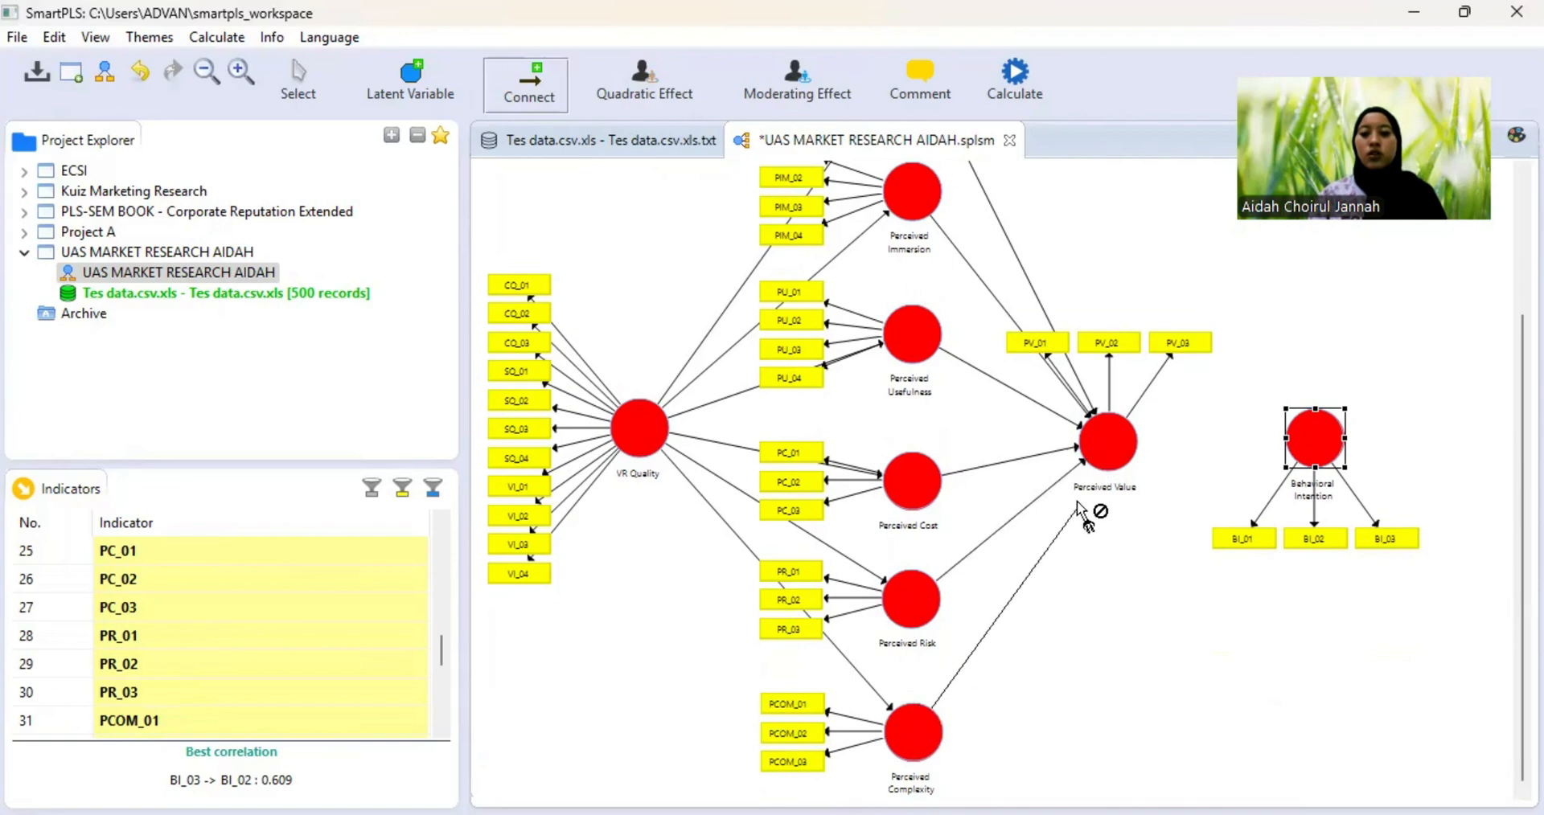
{"action": "left_click", "coordinate": [1107, 467]}
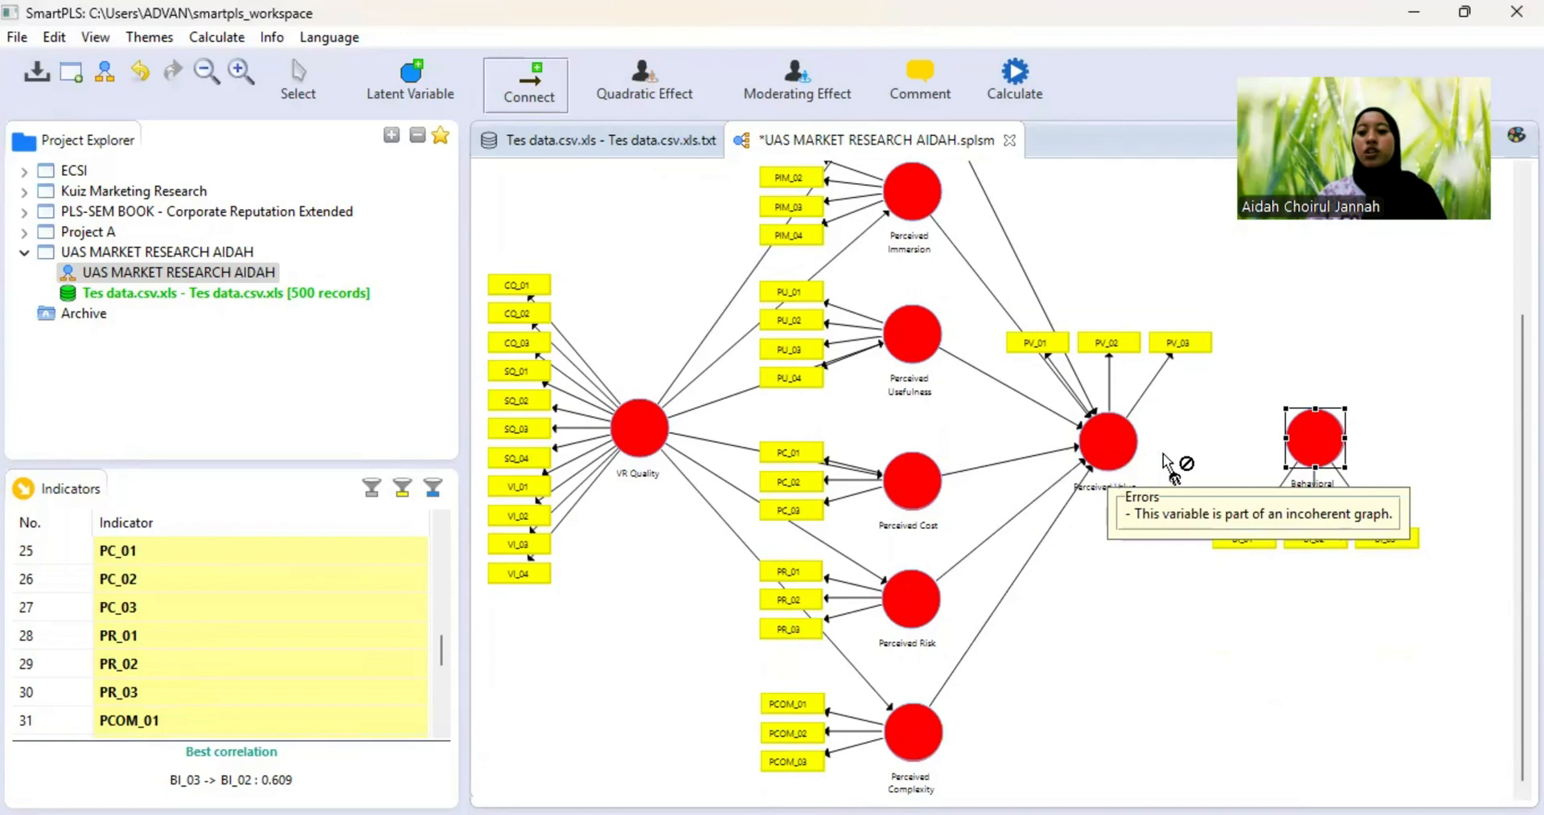
{"action": "left_click", "coordinate": [1134, 443]}
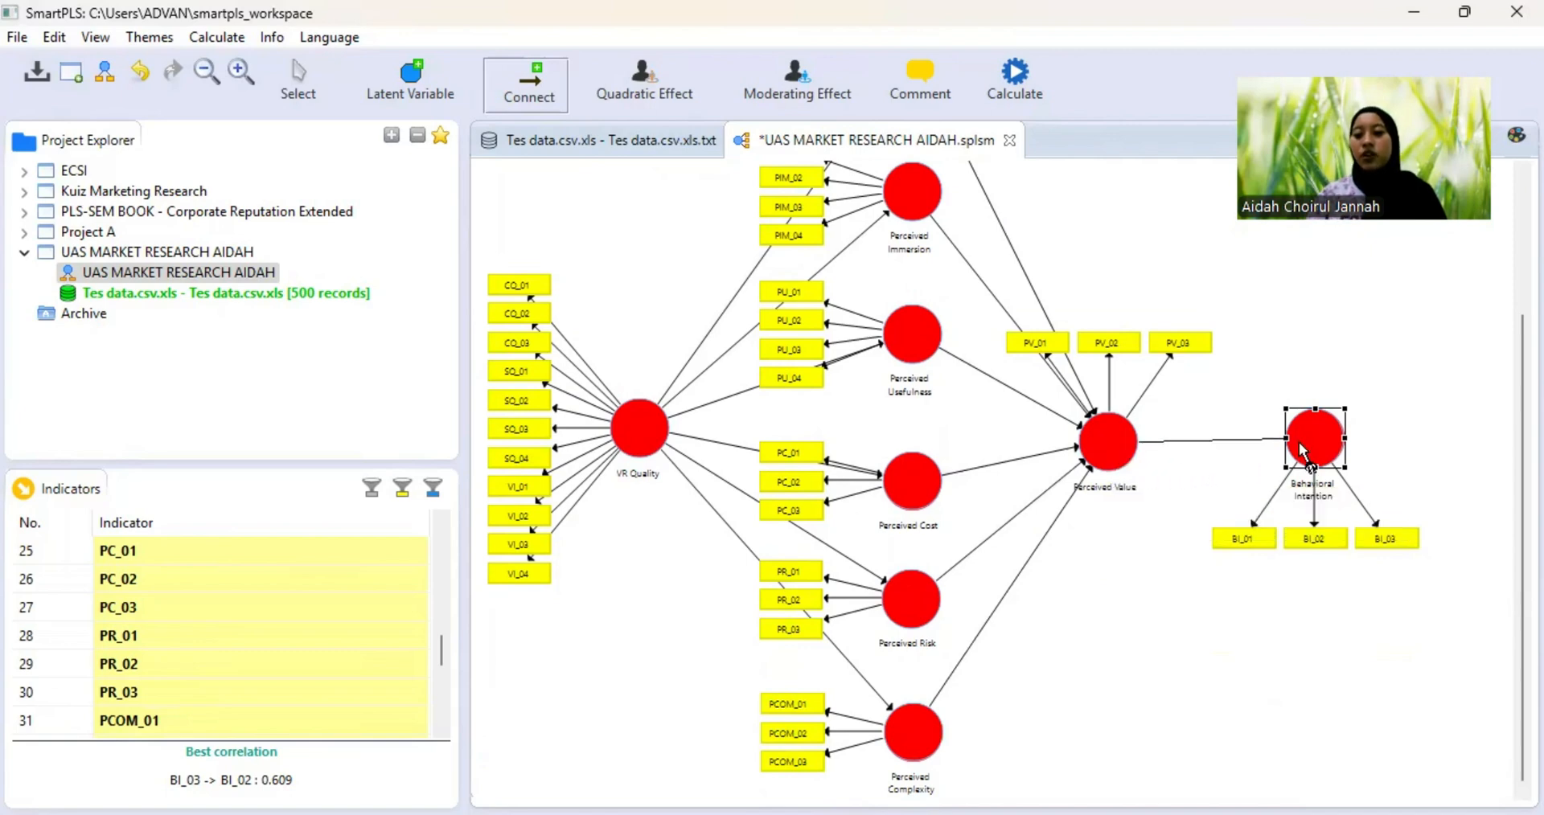
{"action": "left_click", "coordinate": [1311, 443]}
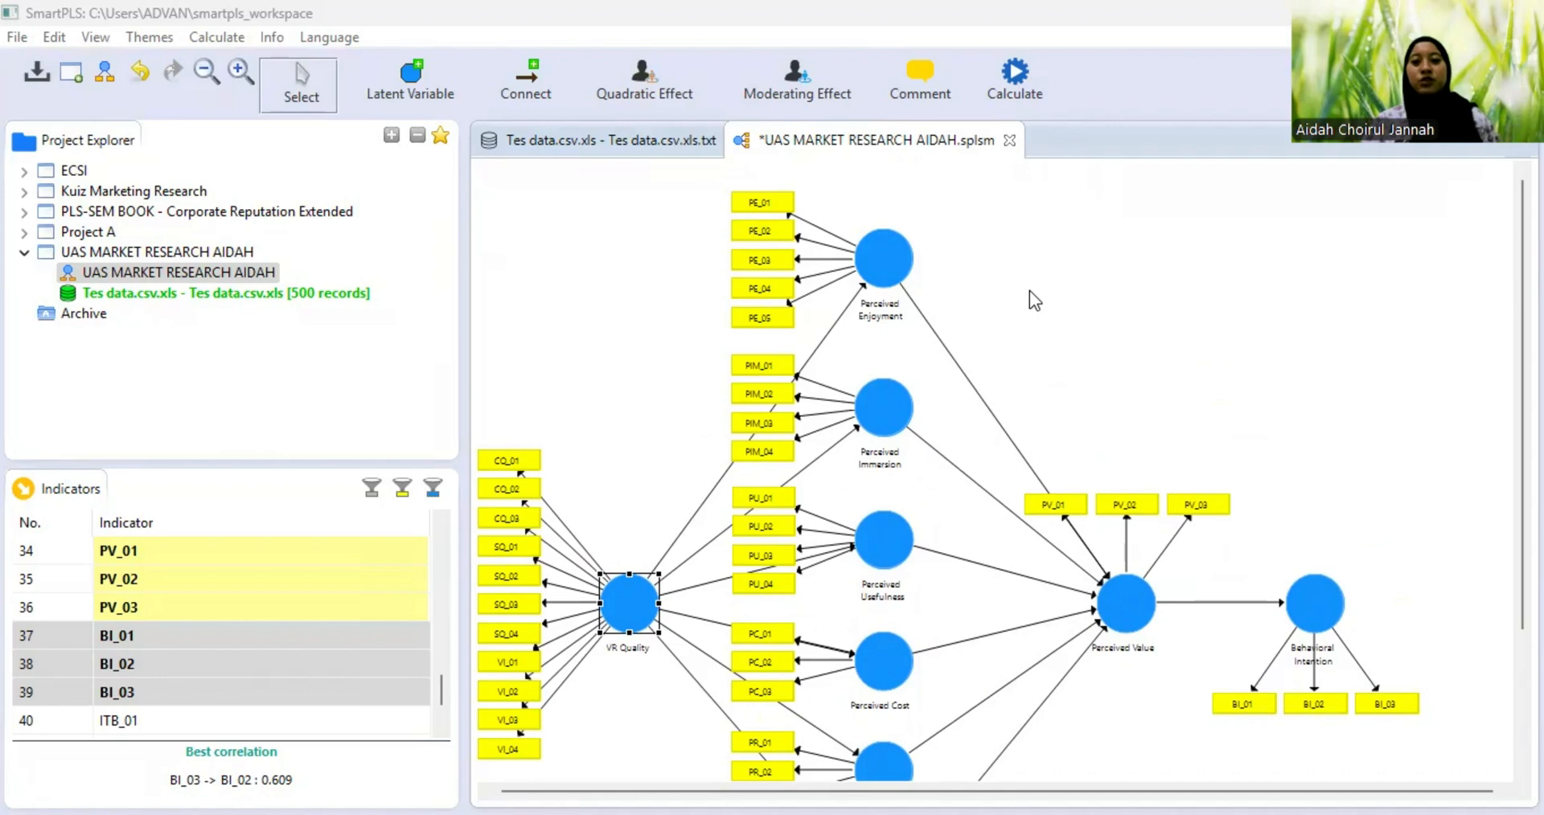
- Run the PLS Algorithm on the path model with its preset settings and open the full report
{"action": "left_click", "coordinate": [1013, 74]}
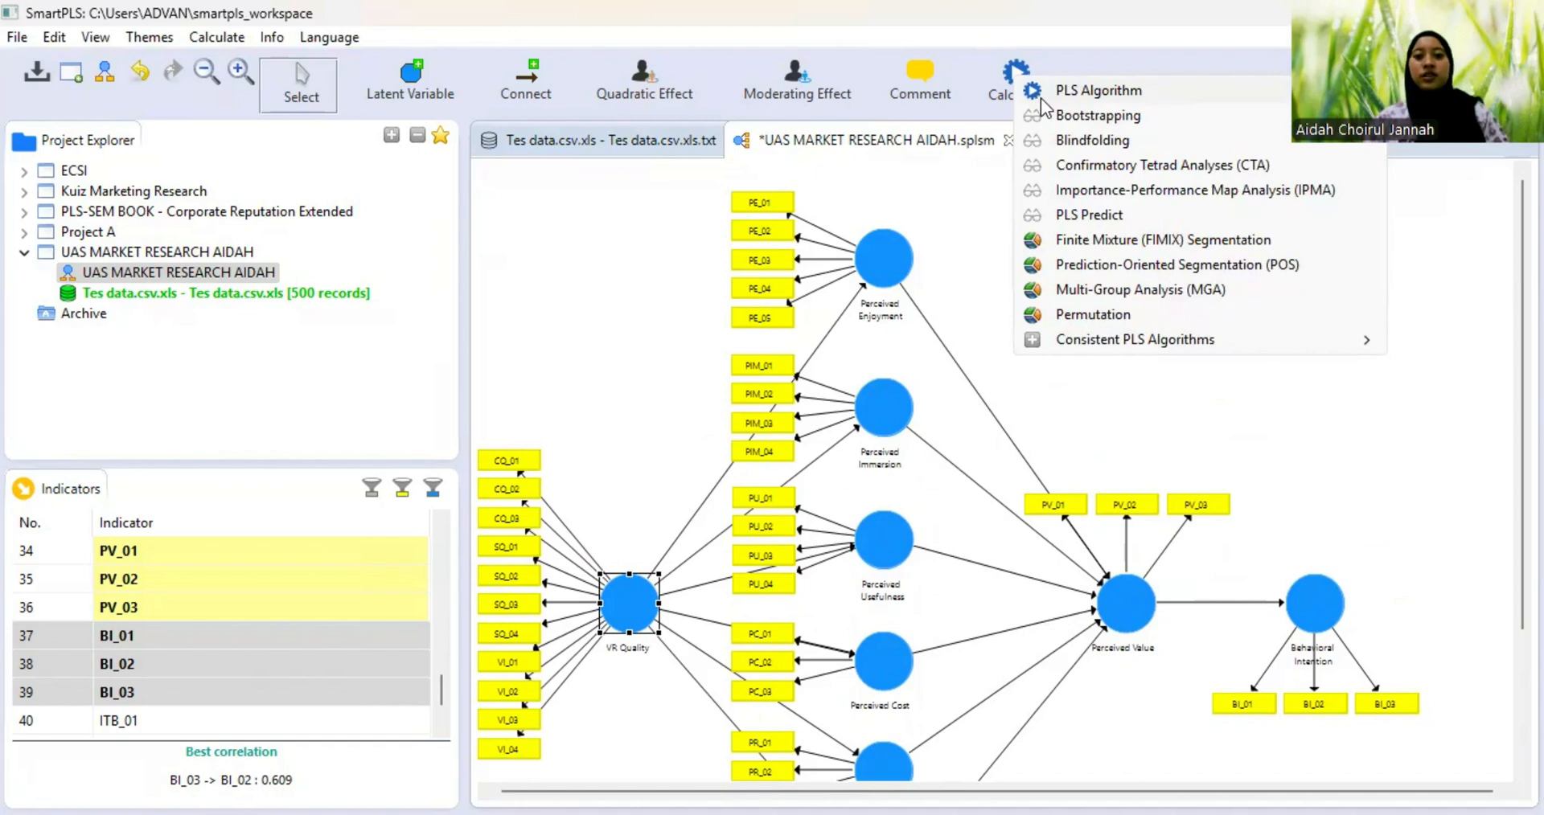
{"action": "left_click", "coordinate": [1041, 95]}
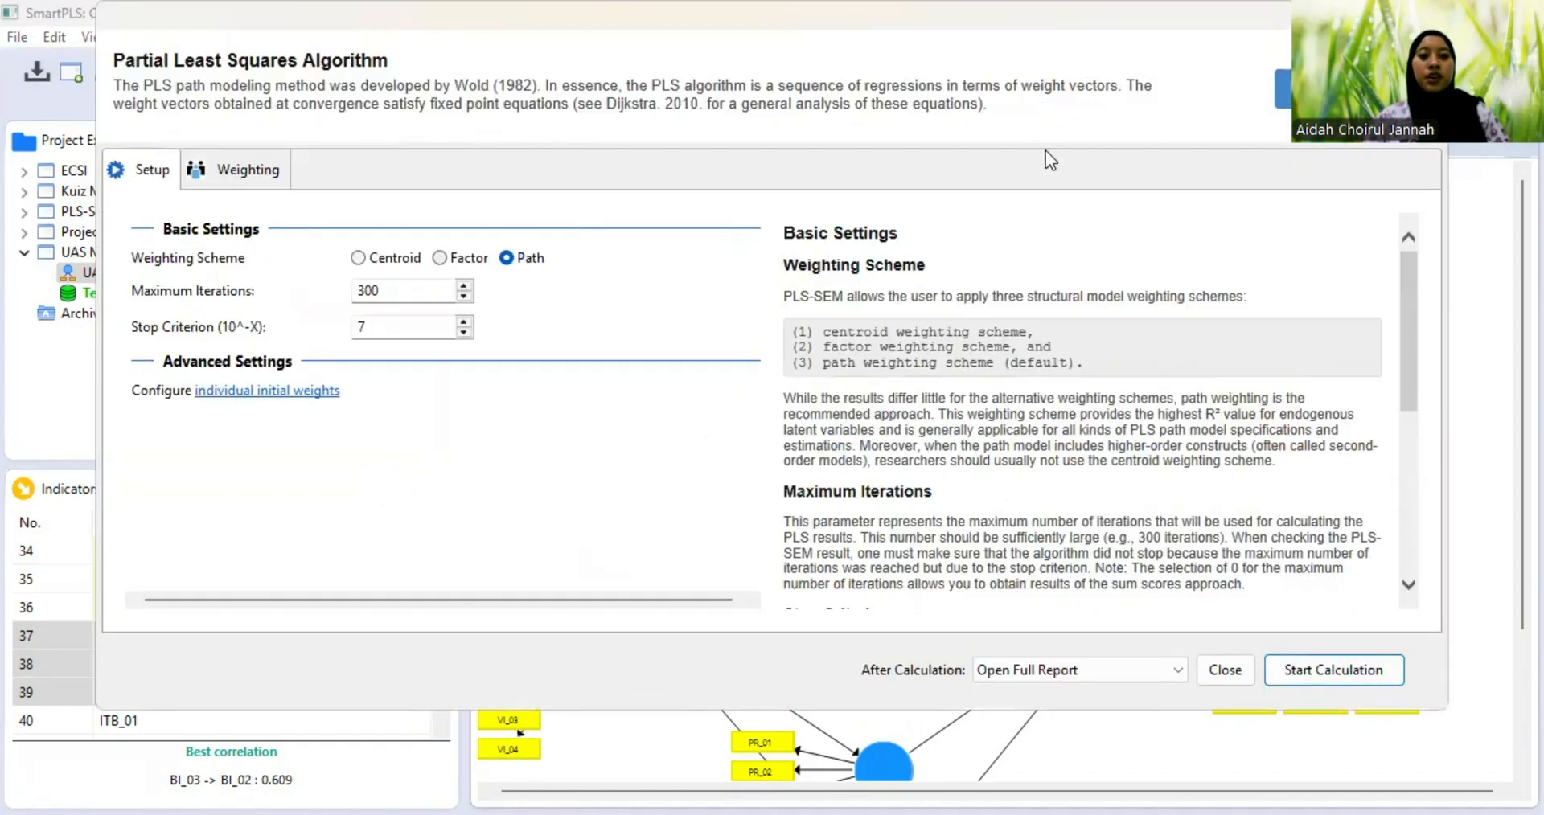
{"action": "left_click", "coordinate": [1297, 674]}
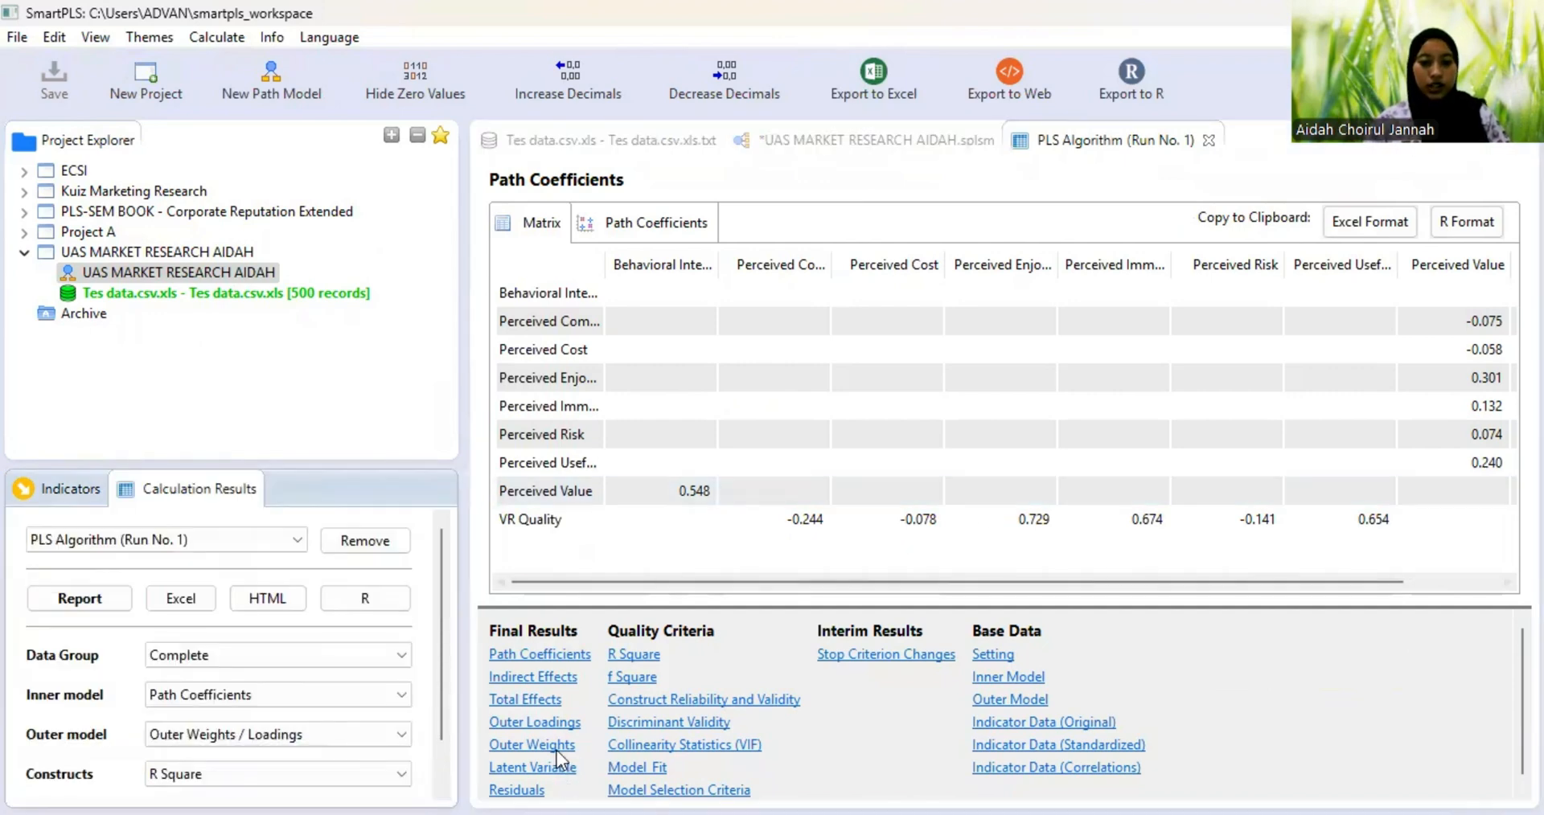
- Open the outer loadings matrix and examine every construct's indicators, from Behavioral Intention through VR Quality, for low loadings
{"action": "left_click", "coordinate": [552, 724]}
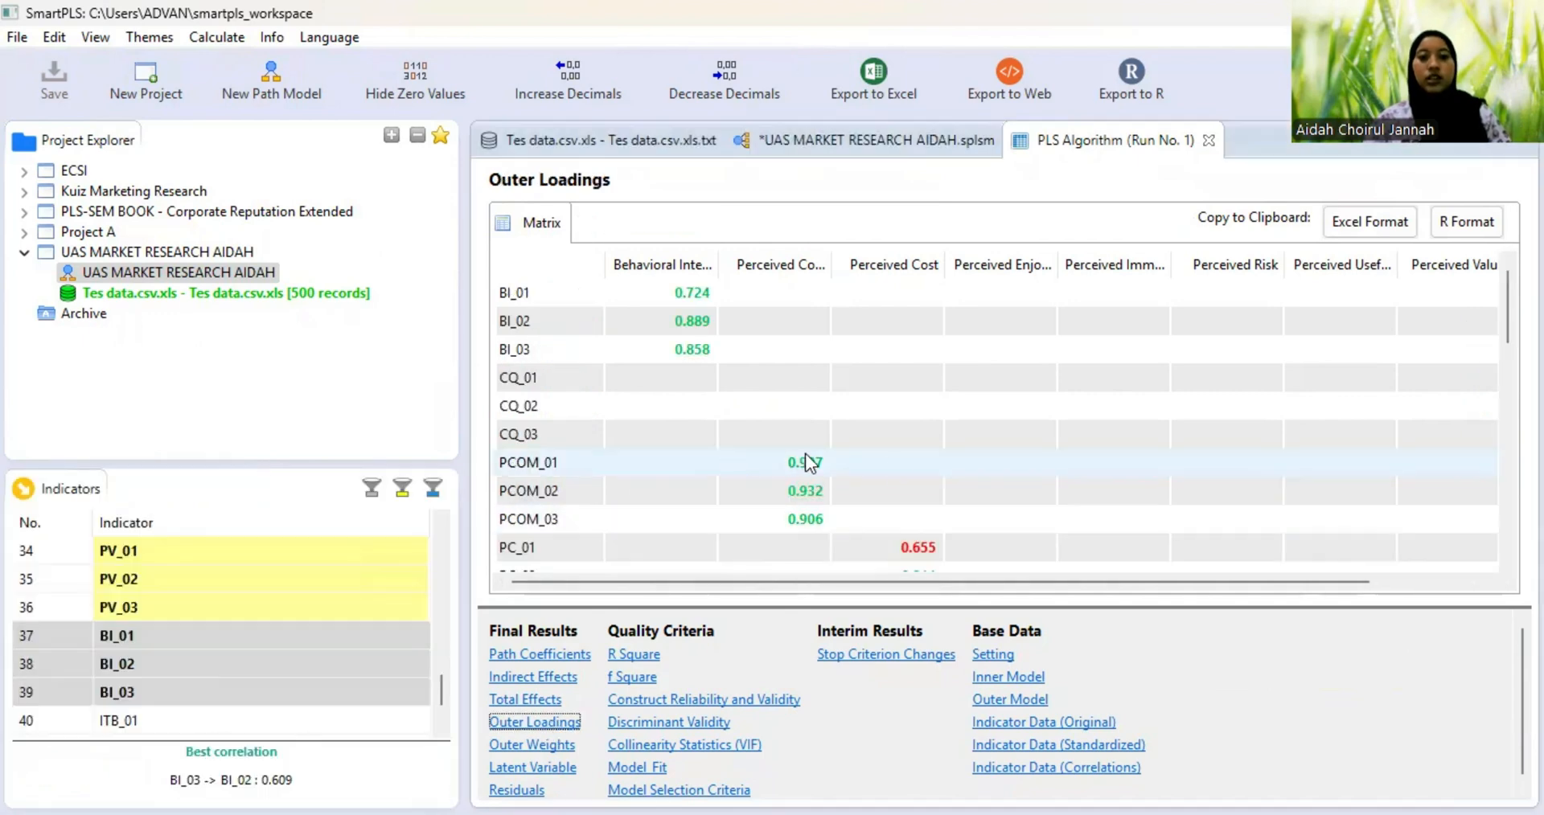
{"action": "scroll", "coordinate": [894, 470], "scroll_direction": "down", "scroll_amount": 1}
{"action": "scroll", "coordinate": [894, 471], "scroll_direction": "up", "scroll_amount": 1}
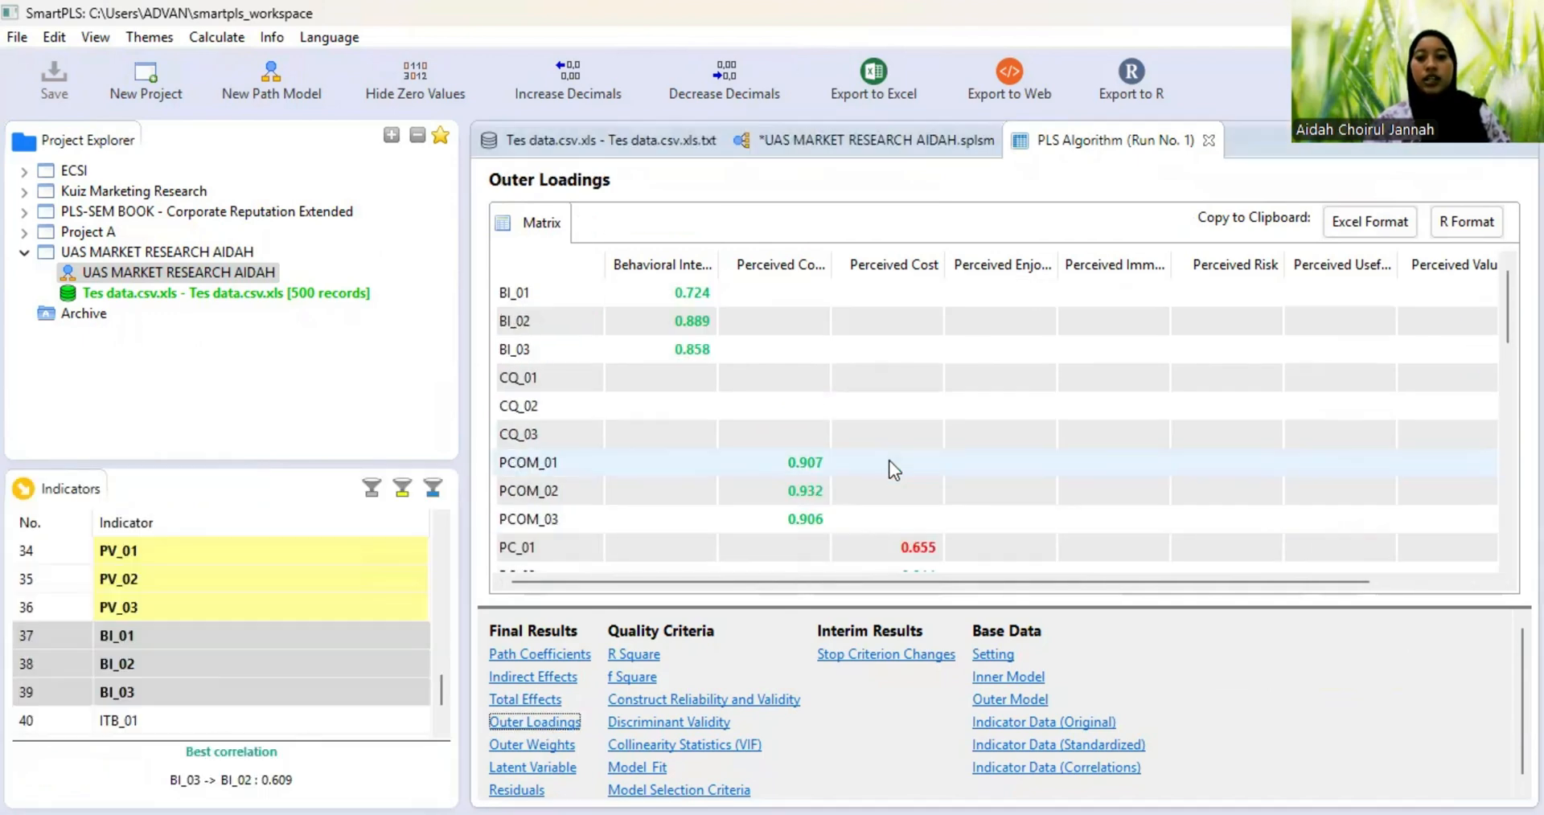
{"action": "scroll", "coordinate": [894, 470], "scroll_direction": "right", "scroll_amount": 3}
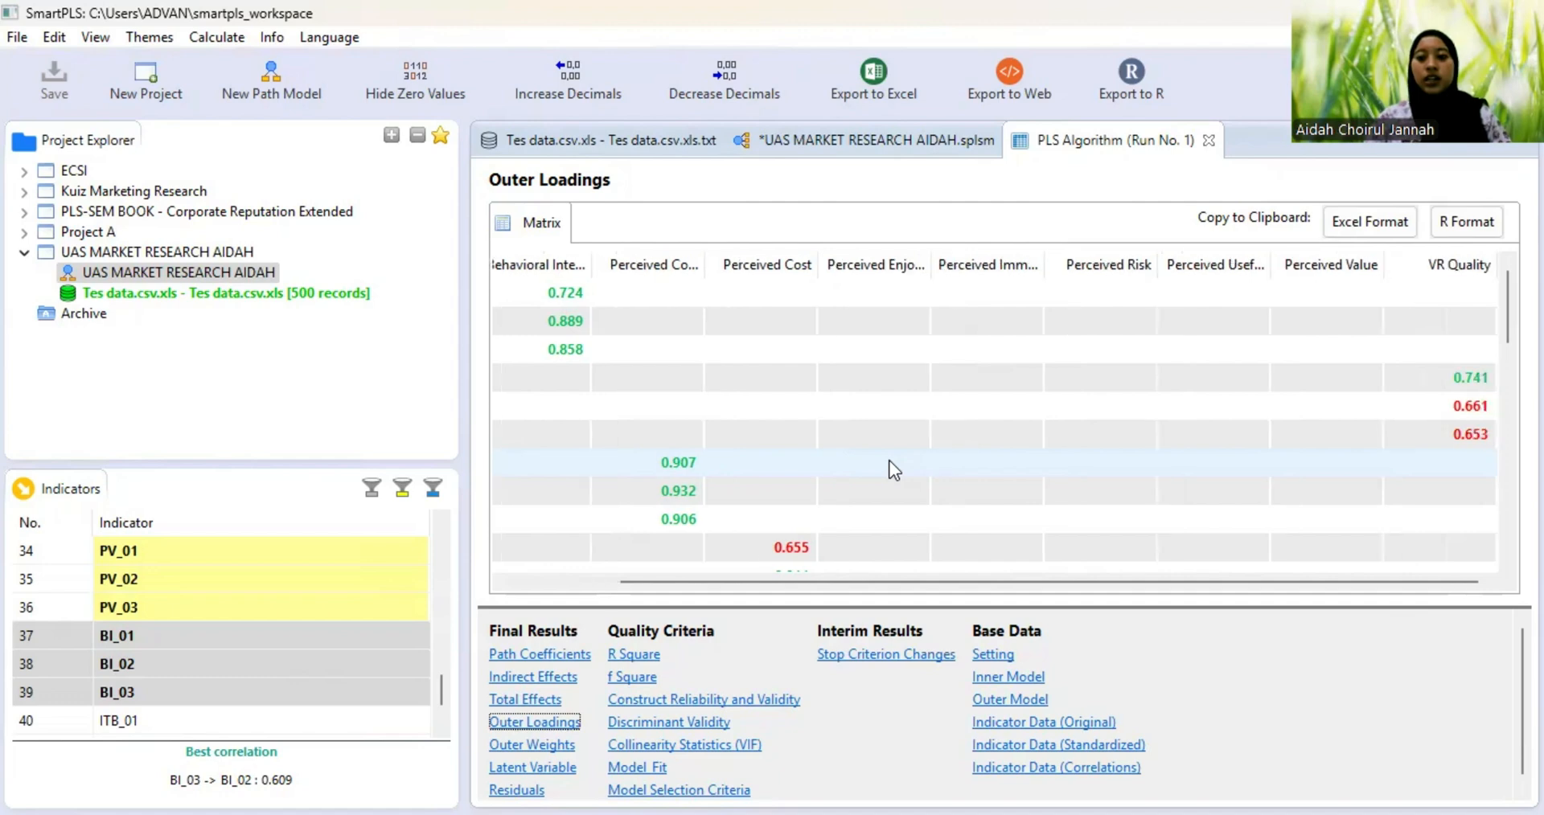
{"action": "scroll", "coordinate": [895, 470], "scroll_direction": "left", "scroll_amount": 3}
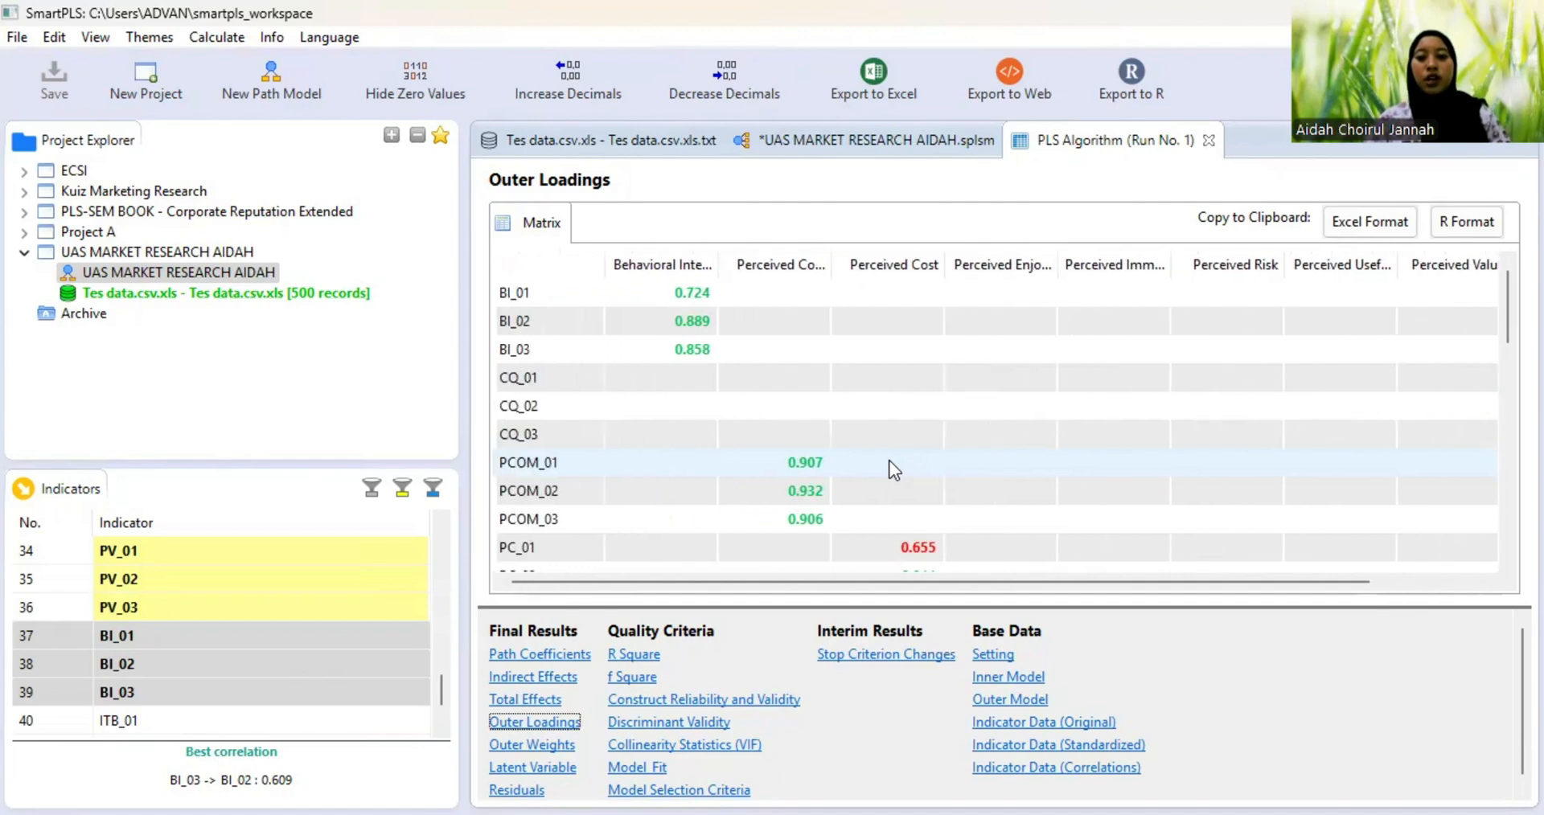
{"action": "scroll", "coordinate": [895, 471], "scroll_direction": "down", "scroll_amount": 1}
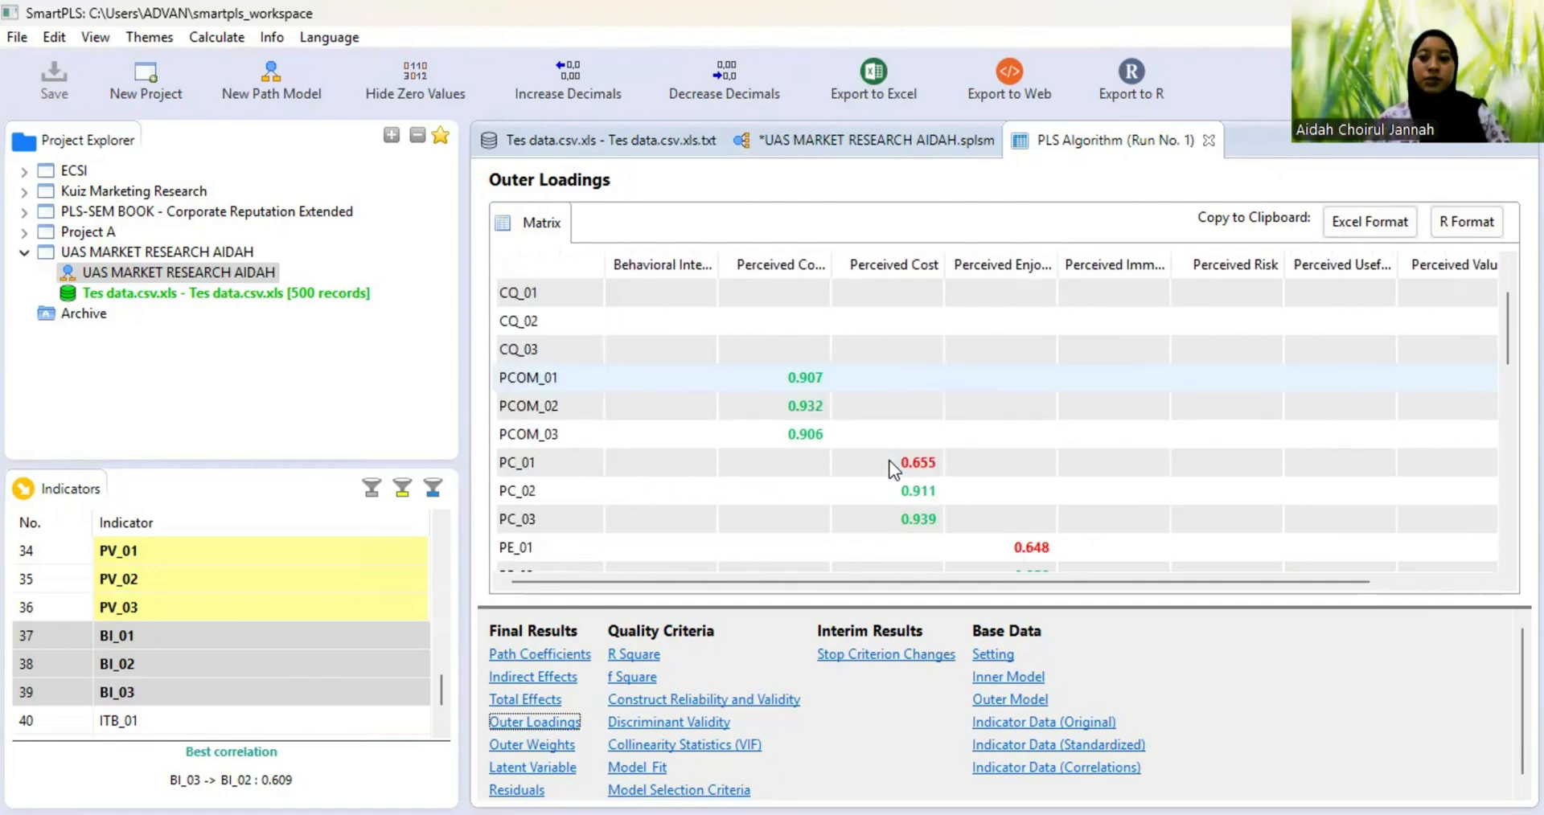
{"action": "scroll", "coordinate": [894, 470], "scroll_direction": "right", "scroll_amount": 3}
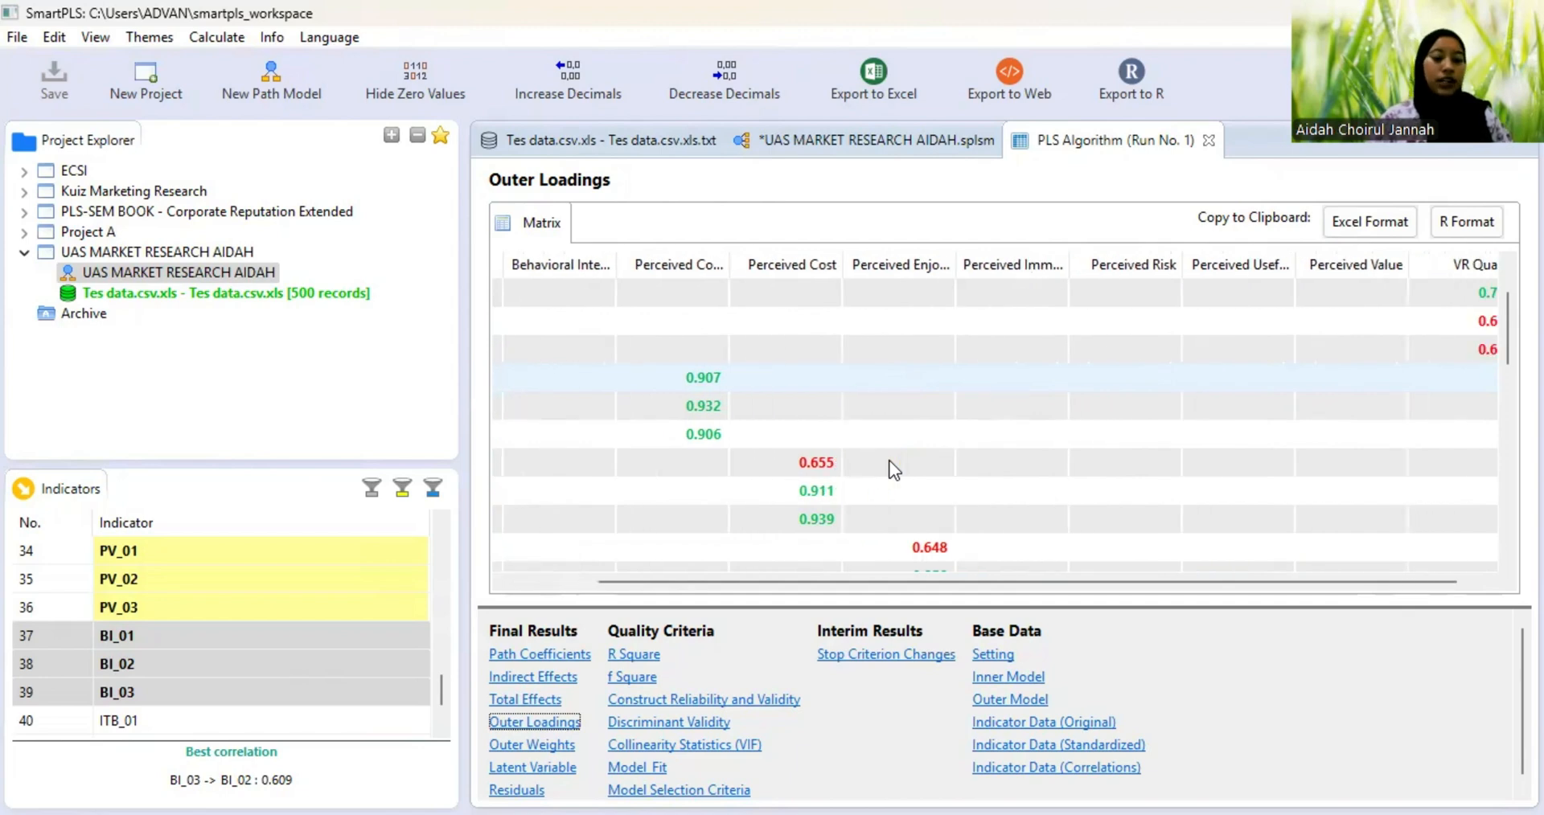
{"action": "scroll", "coordinate": [894, 470], "scroll_direction": "right", "scroll_amount": 1}
{"action": "scroll", "coordinate": [895, 471], "scroll_direction": "up", "scroll_amount": 1}
{"action": "scroll", "coordinate": [894, 470], "scroll_direction": "down", "scroll_amount": 2}
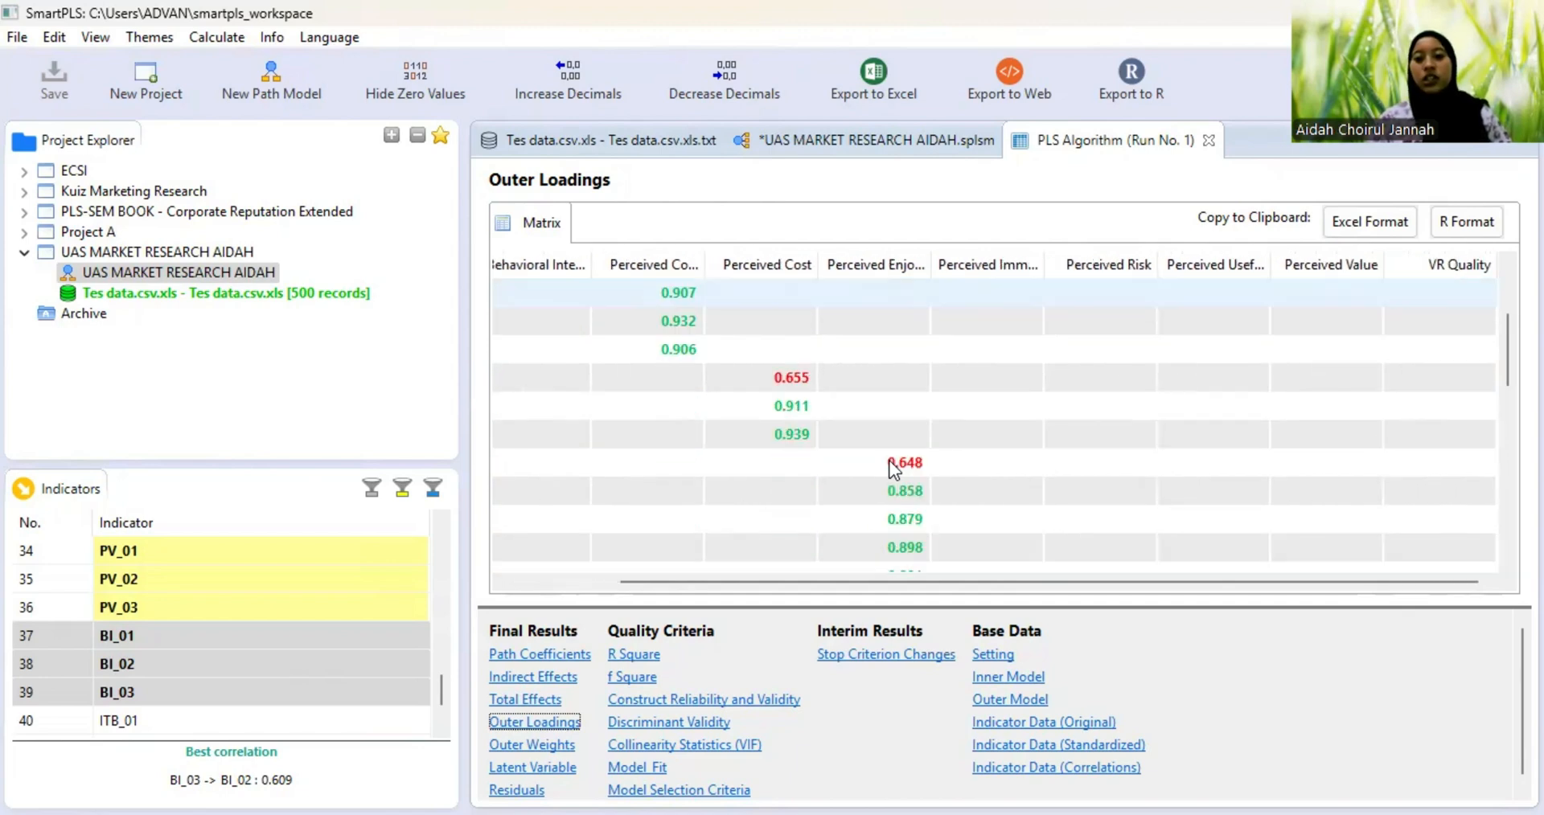
{"action": "scroll", "coordinate": [895, 471], "scroll_direction": "up", "scroll_amount": 2}
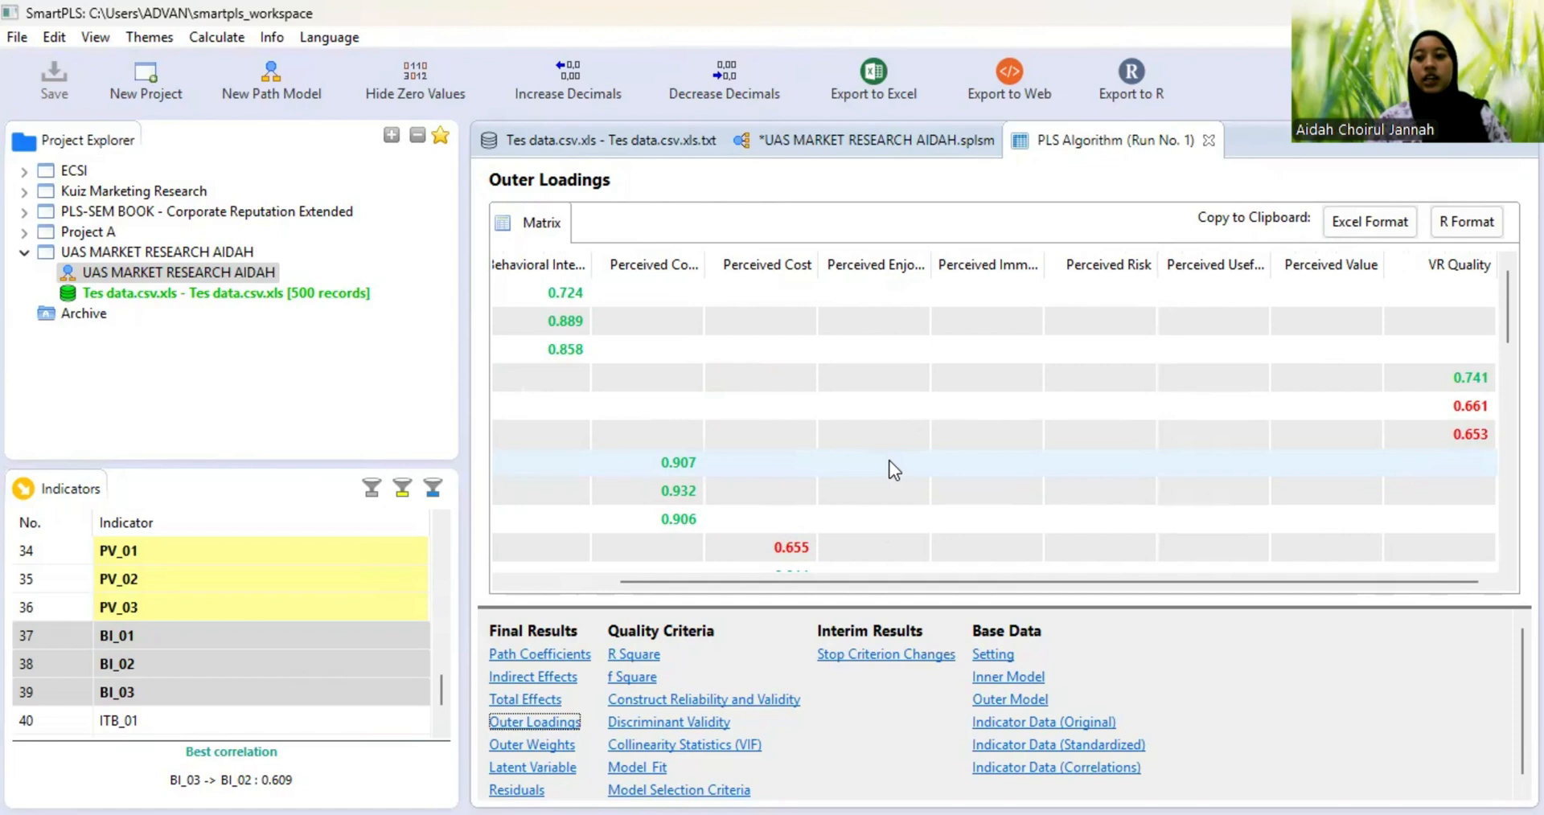
{"action": "scroll", "coordinate": [895, 470], "scroll_direction": "left", "scroll_amount": 1}
{"action": "scroll", "coordinate": [894, 470], "scroll_direction": "left", "scroll_amount": 2}
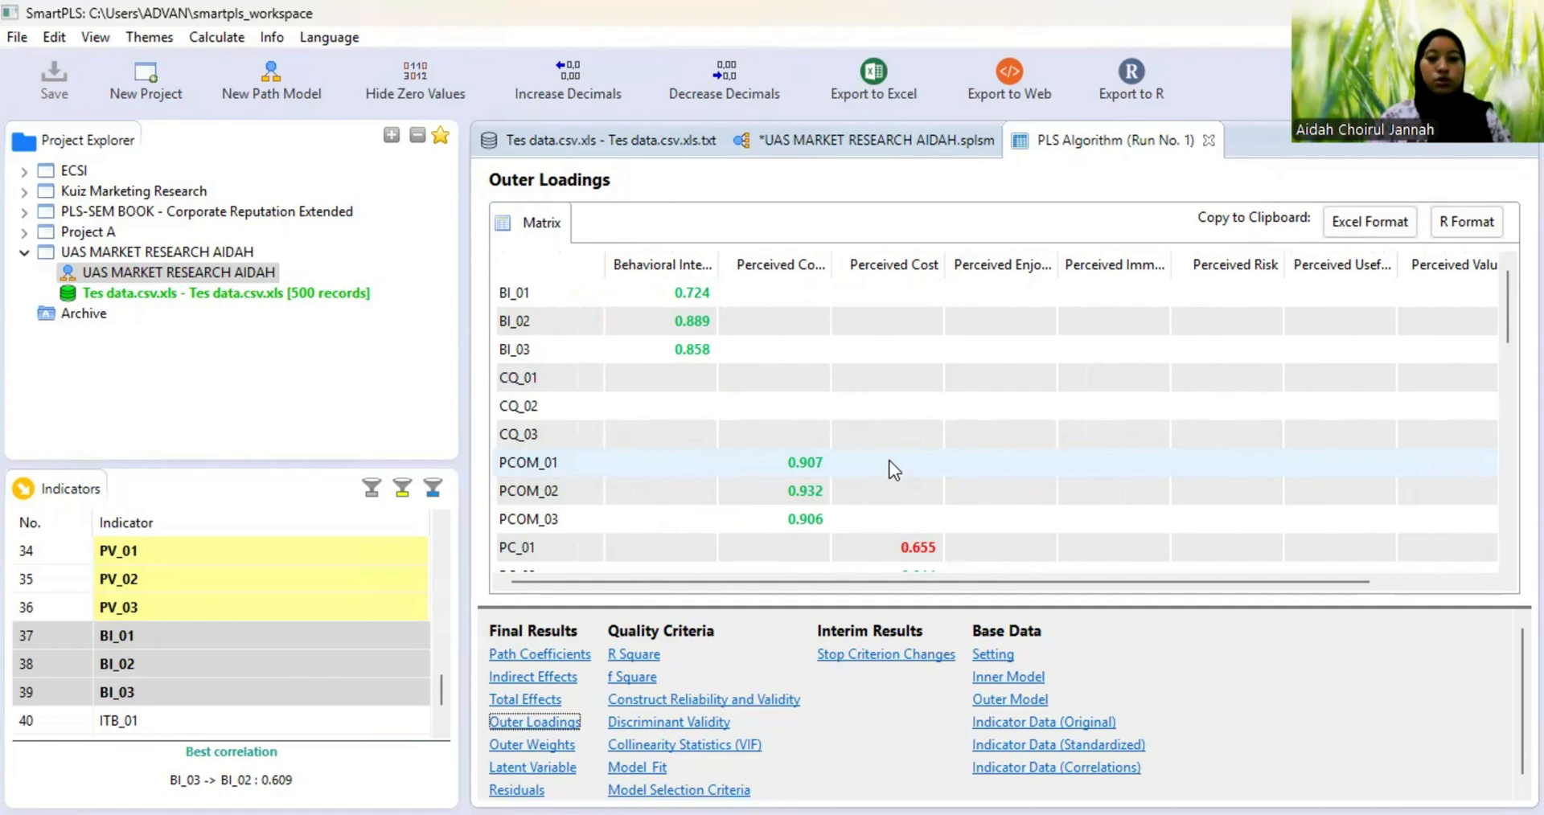
{"action": "scroll", "coordinate": [894, 471], "scroll_direction": "down", "scroll_amount": 1}
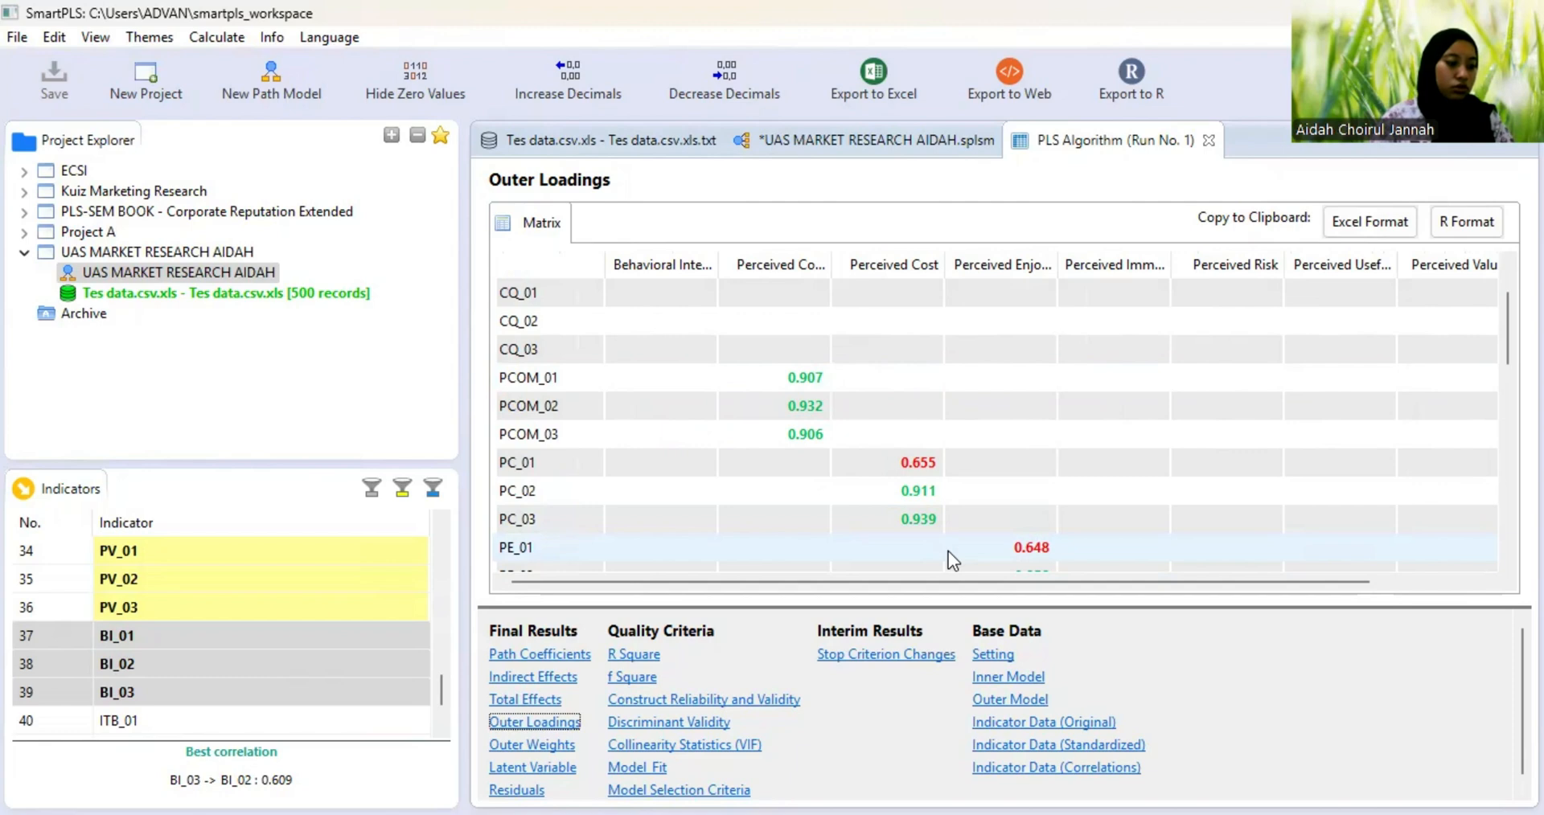
{"action": "scroll", "coordinate": [948, 552], "scroll_direction": "down", "scroll_amount": 3}
{"action": "scroll", "coordinate": [868, 465], "scroll_direction": "down", "scroll_amount": 6}
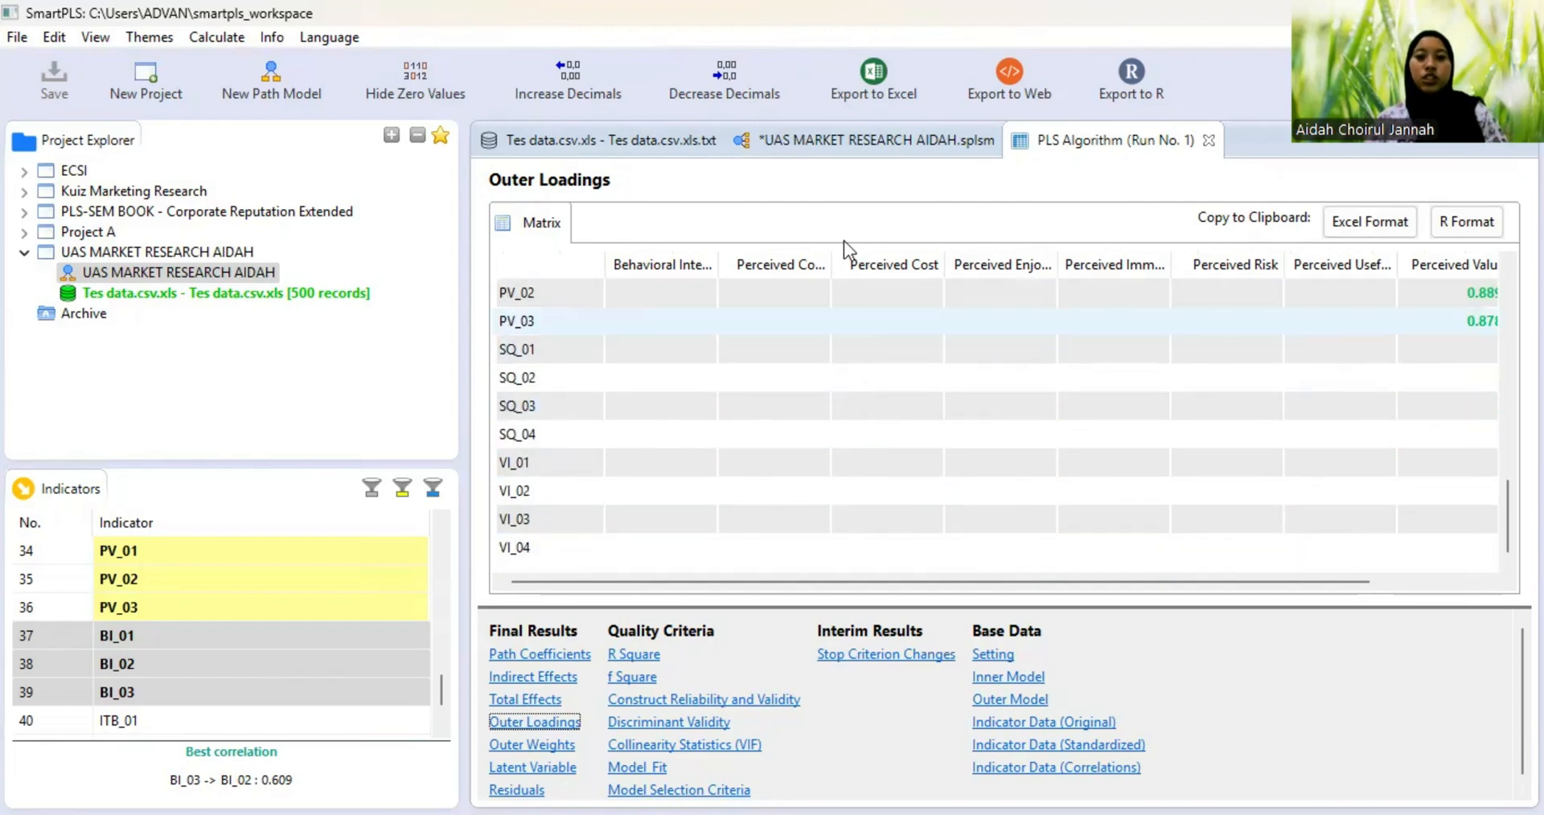
- Delete indicator PE_01 from Perceived Enjoyment, PC_01 from Perceived Cost and PIM_02 from Perceived Immersion in the path model
{"action": "left_click", "coordinate": [820, 145]}
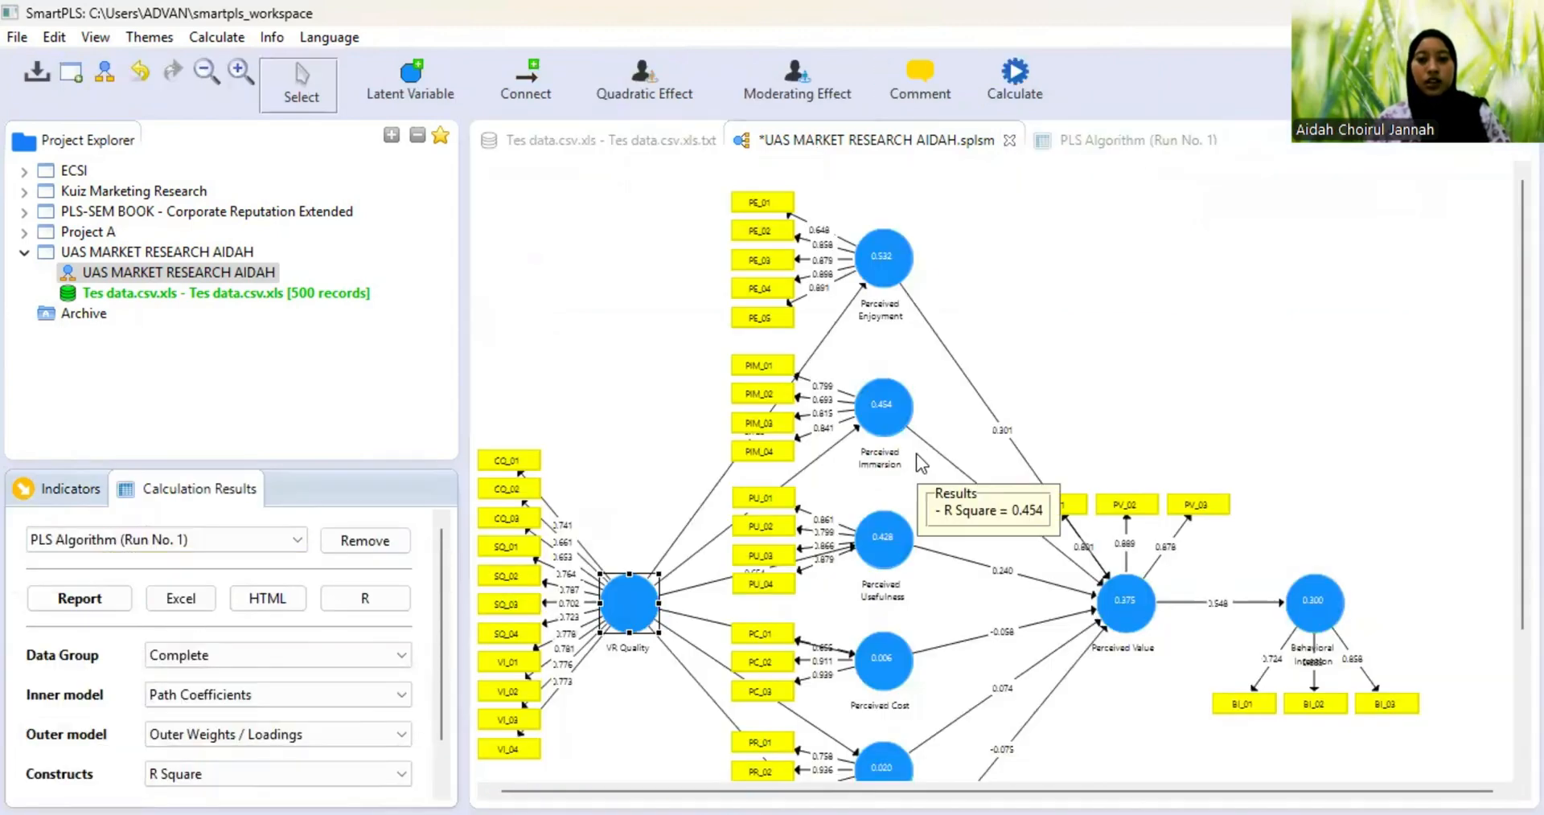
{"action": "left_click", "coordinate": [755, 211]}
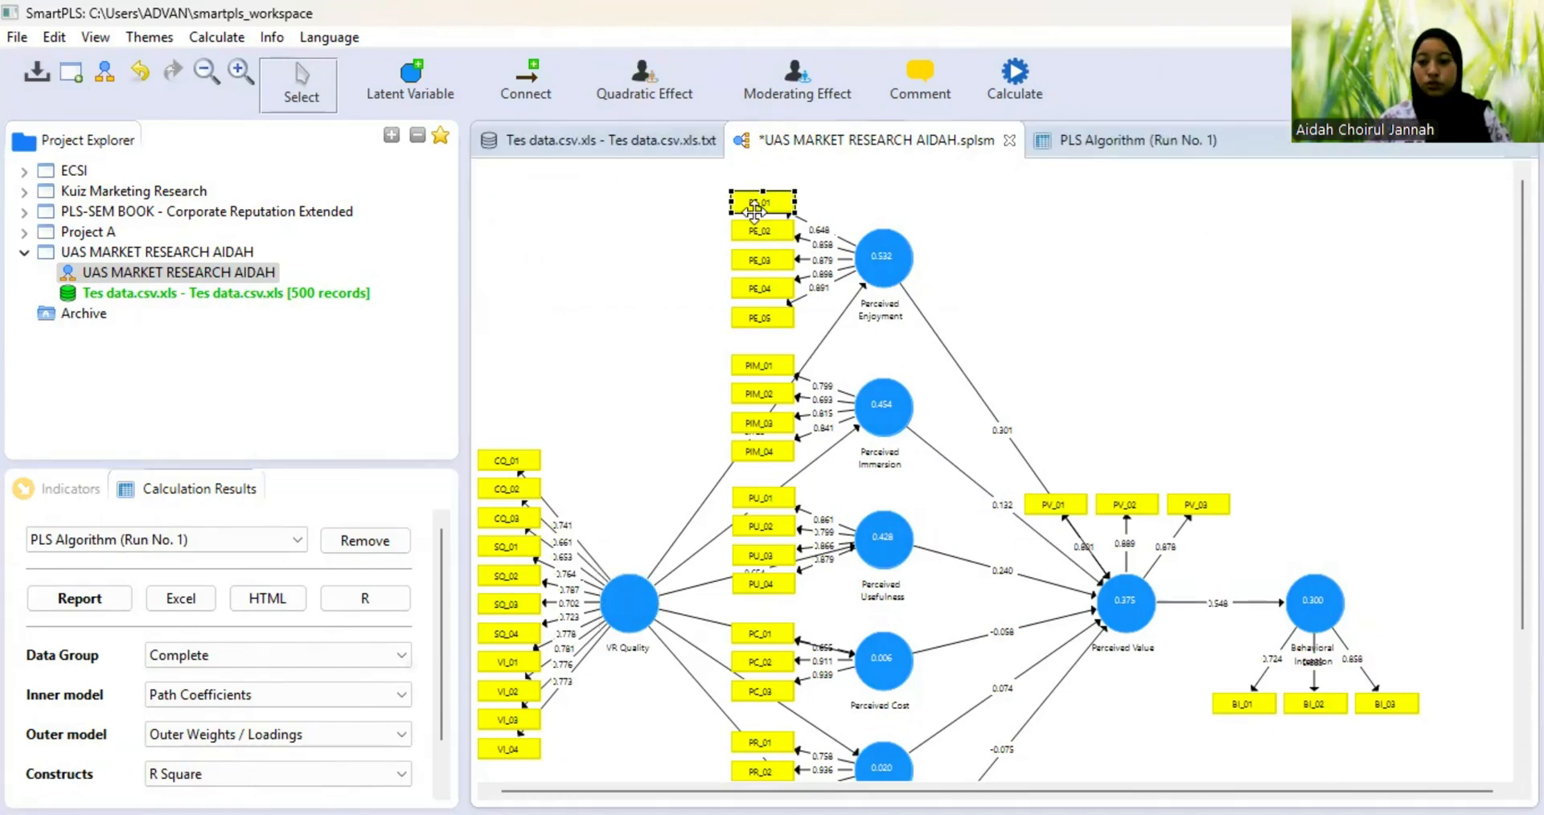
{"action": "key", "text": "Delete"}
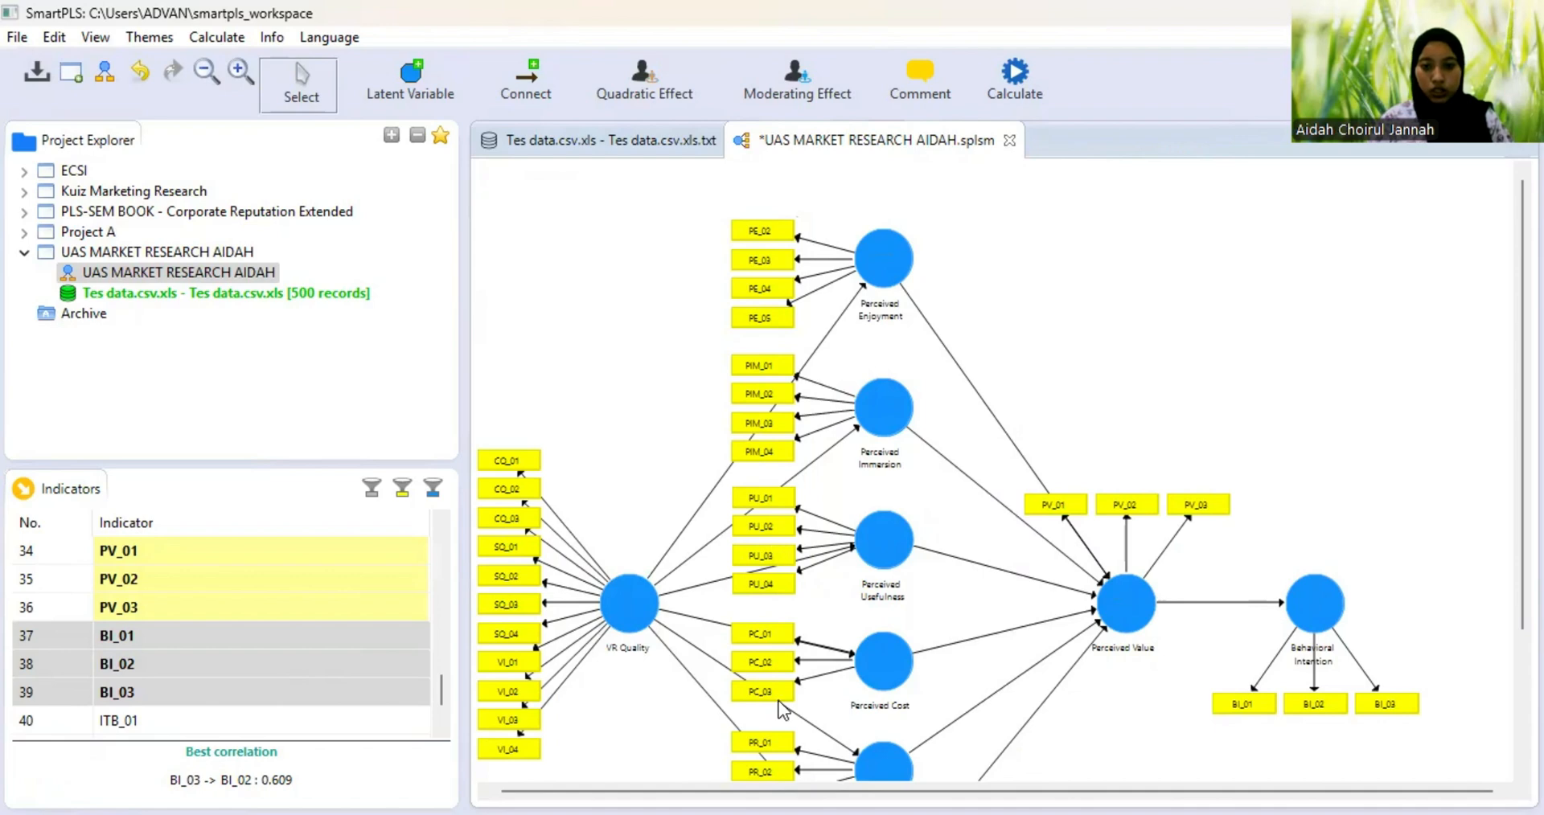
{"action": "scroll", "coordinate": [782, 709], "scroll_direction": "down", "scroll_amount": 3}
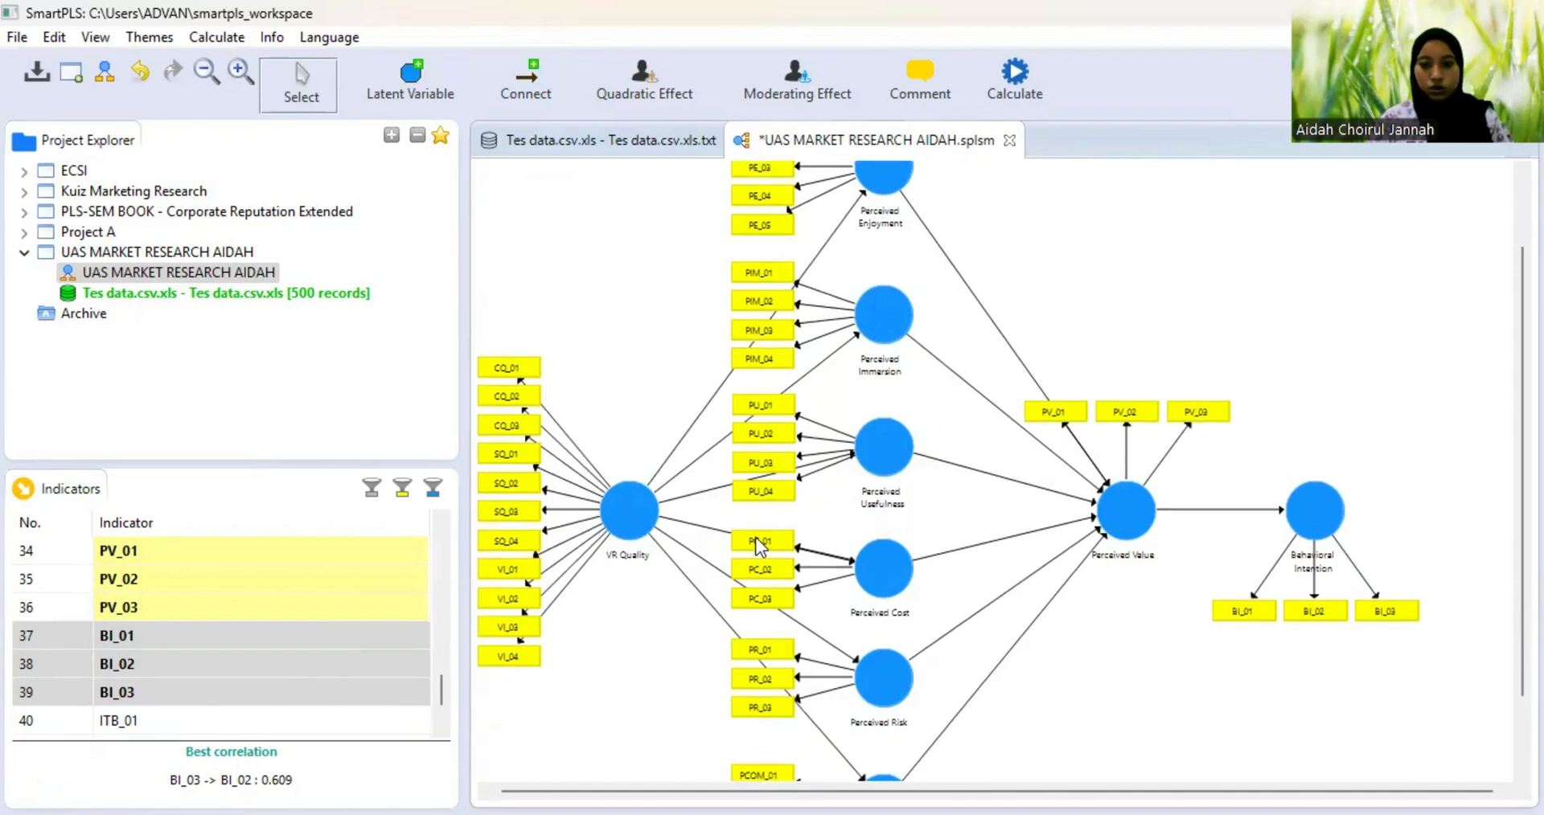
{"action": "key", "text": "Delete"}
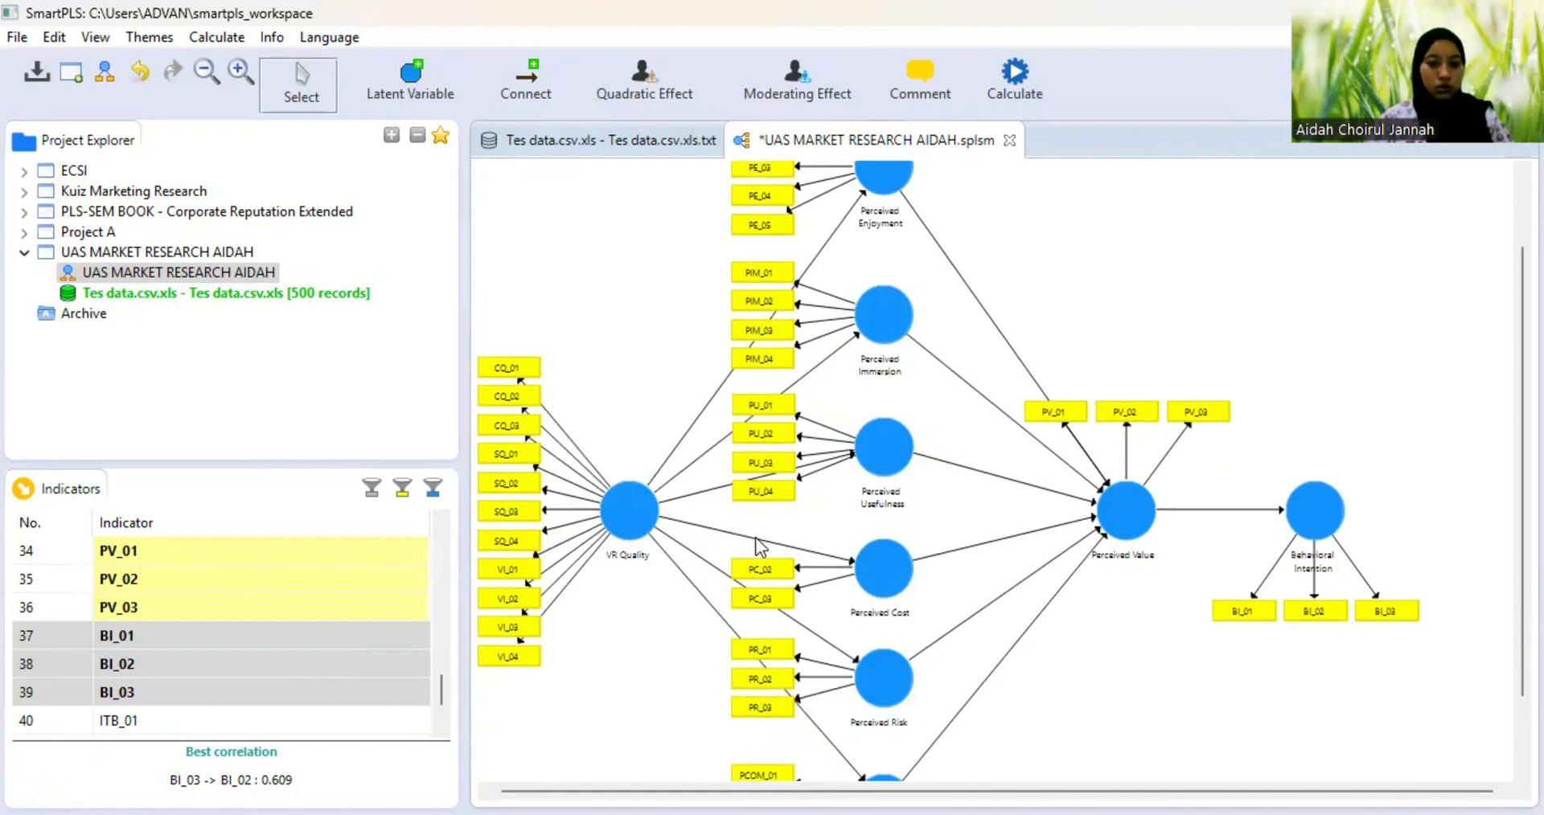
{"action": "scroll", "coordinate": [755, 537], "scroll_direction": "down", "scroll_amount": 3}
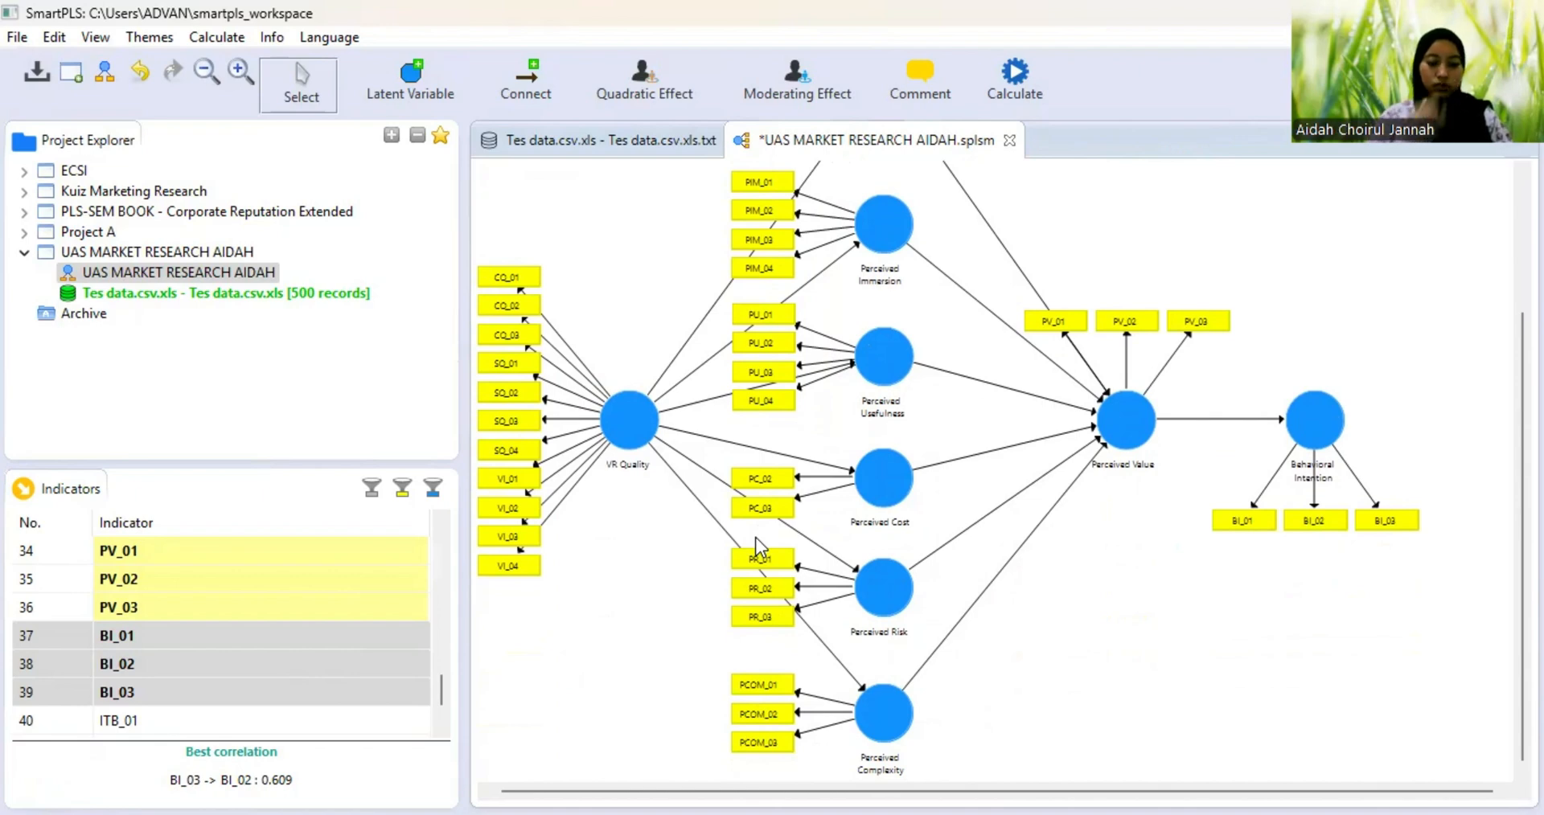
{"action": "scroll", "coordinate": [777, 300], "scroll_direction": "up", "scroll_amount": 5}
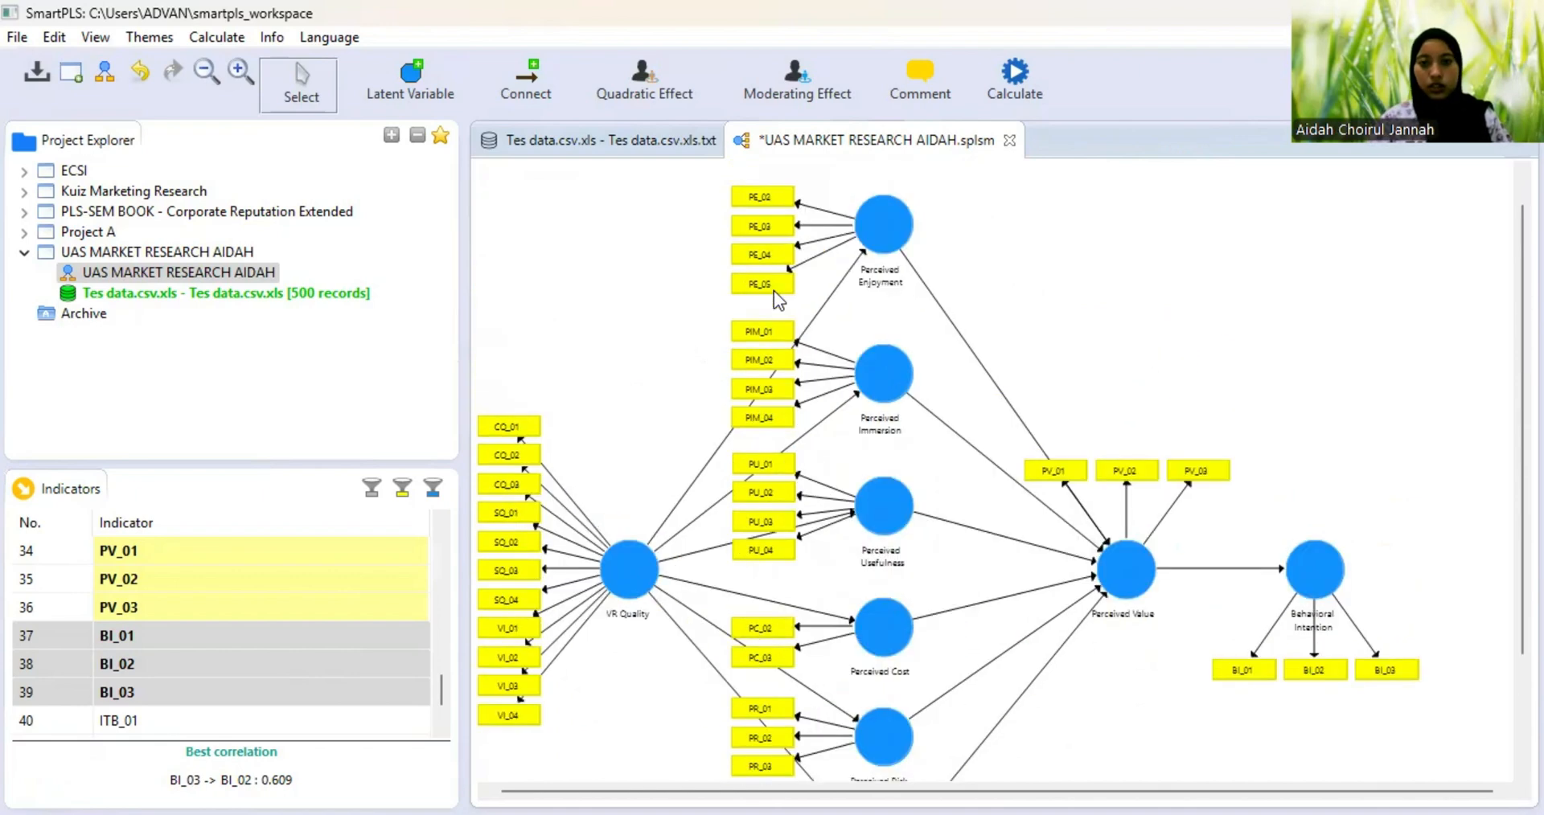
{"action": "key", "text": "Delete"}
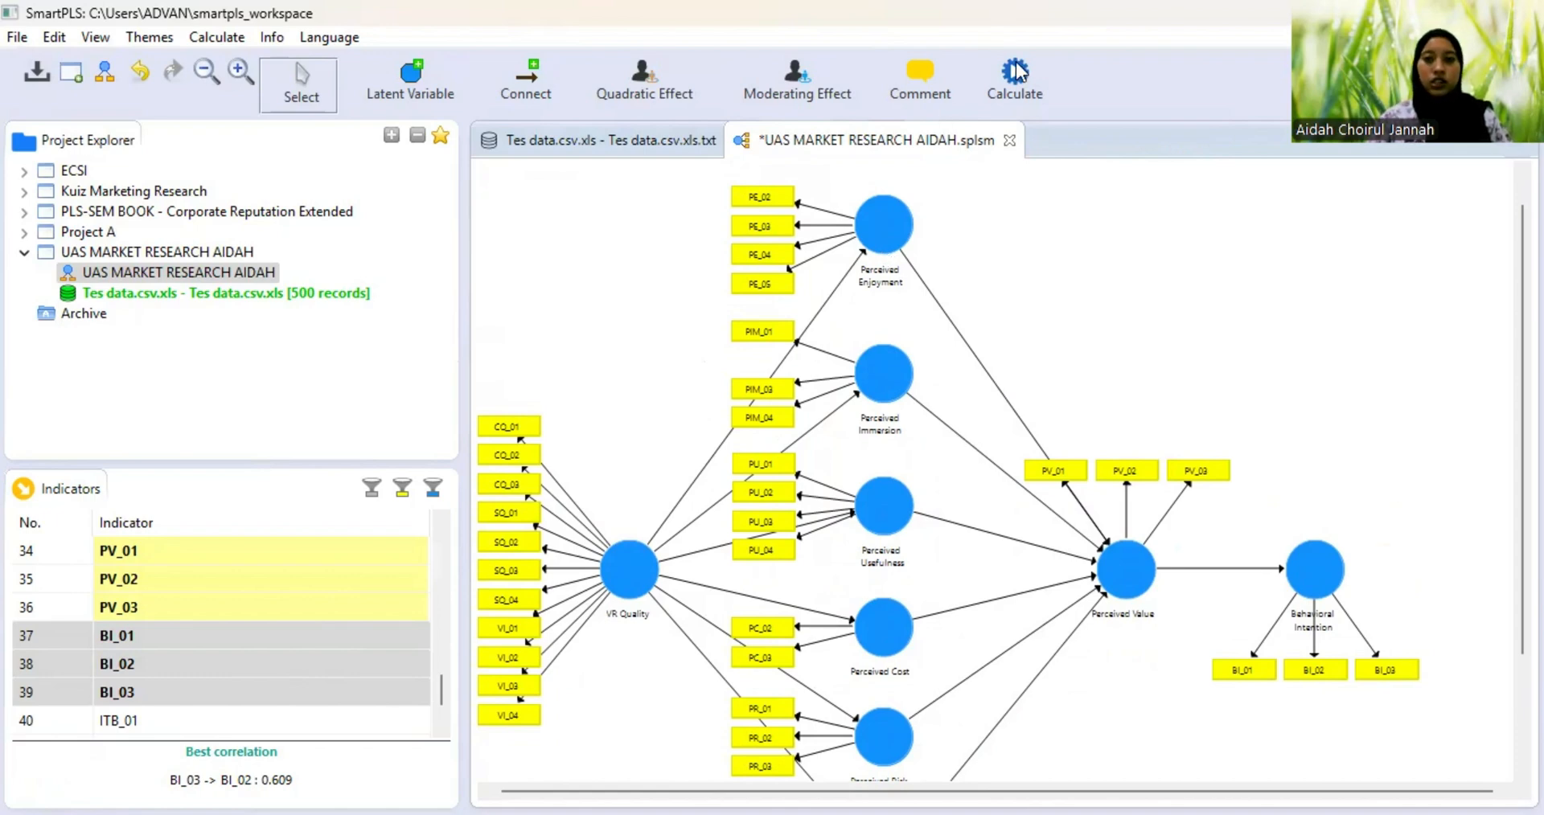
- Rerun the PLS Algorithm on the reduced model with the Path weighting scheme, 300 maximum iterations and the full report opened after calculation
{"action": "left_click", "coordinate": [1048, 83]}
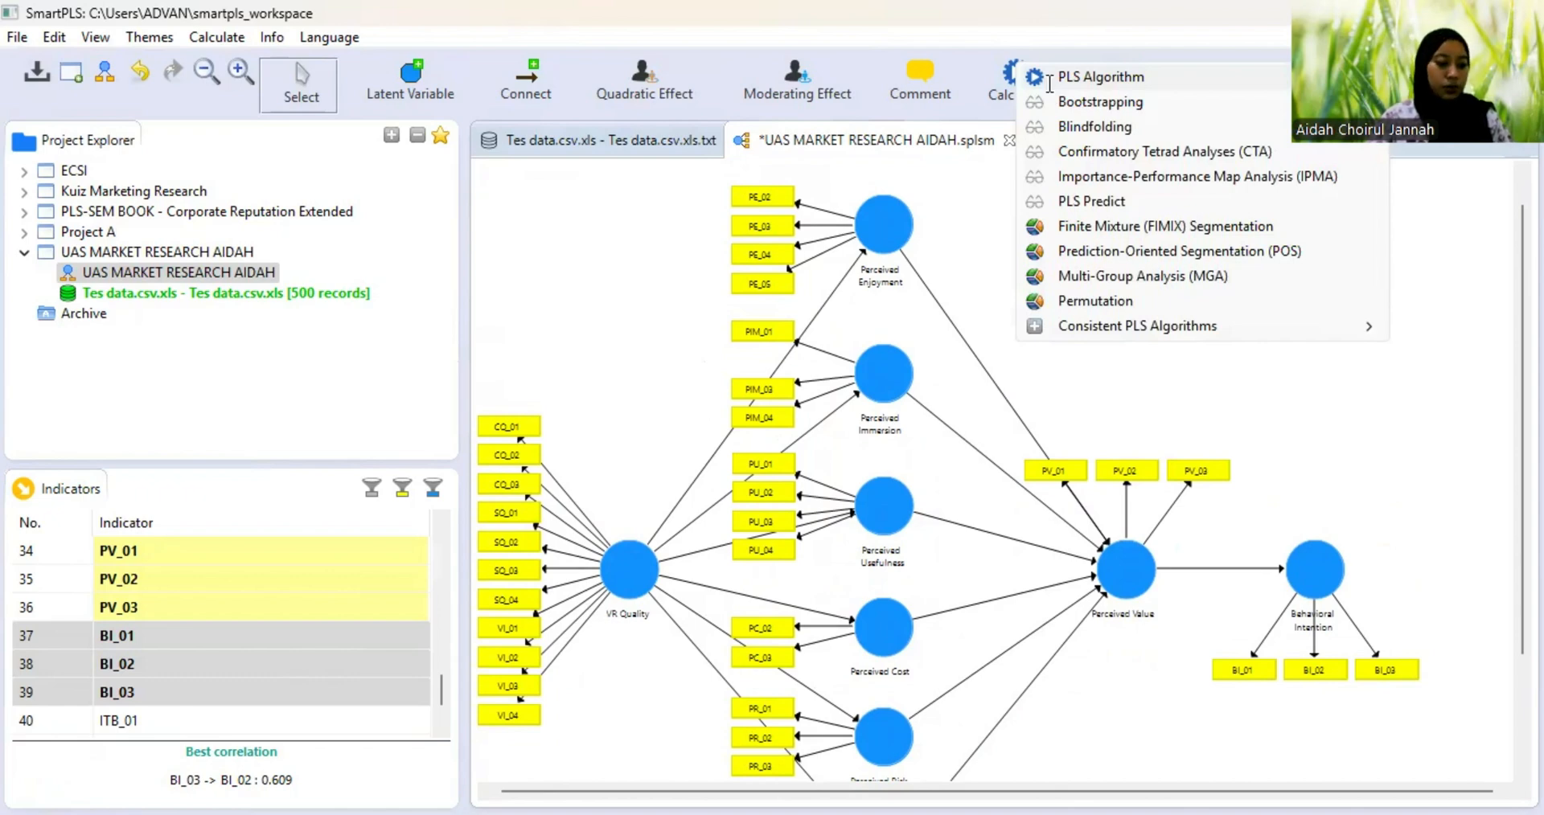
{"action": "left_click", "coordinate": [1049, 80]}
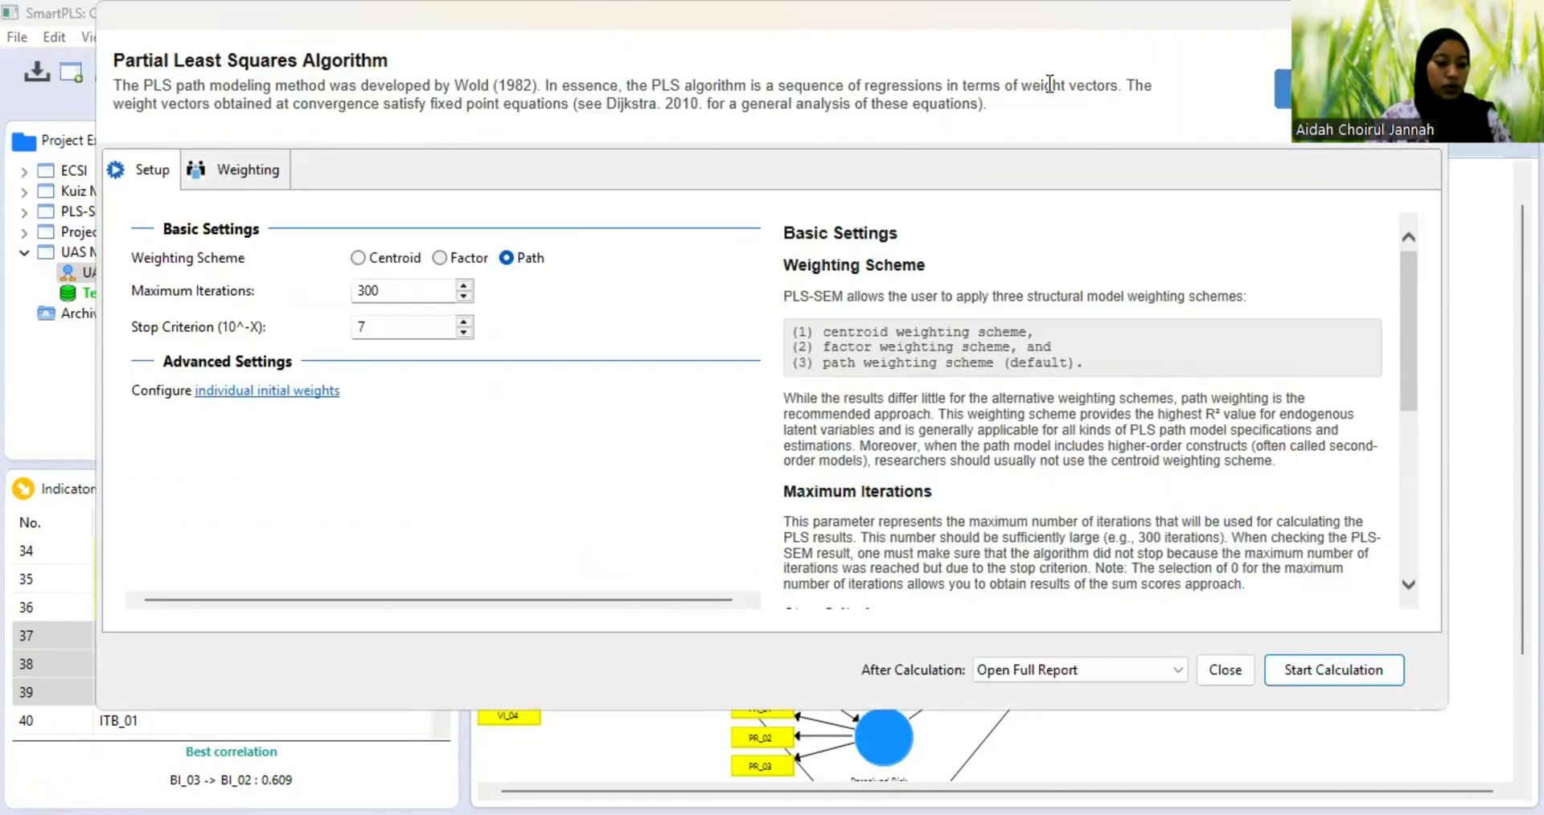
{"action": "left_click", "coordinate": [1315, 670]}
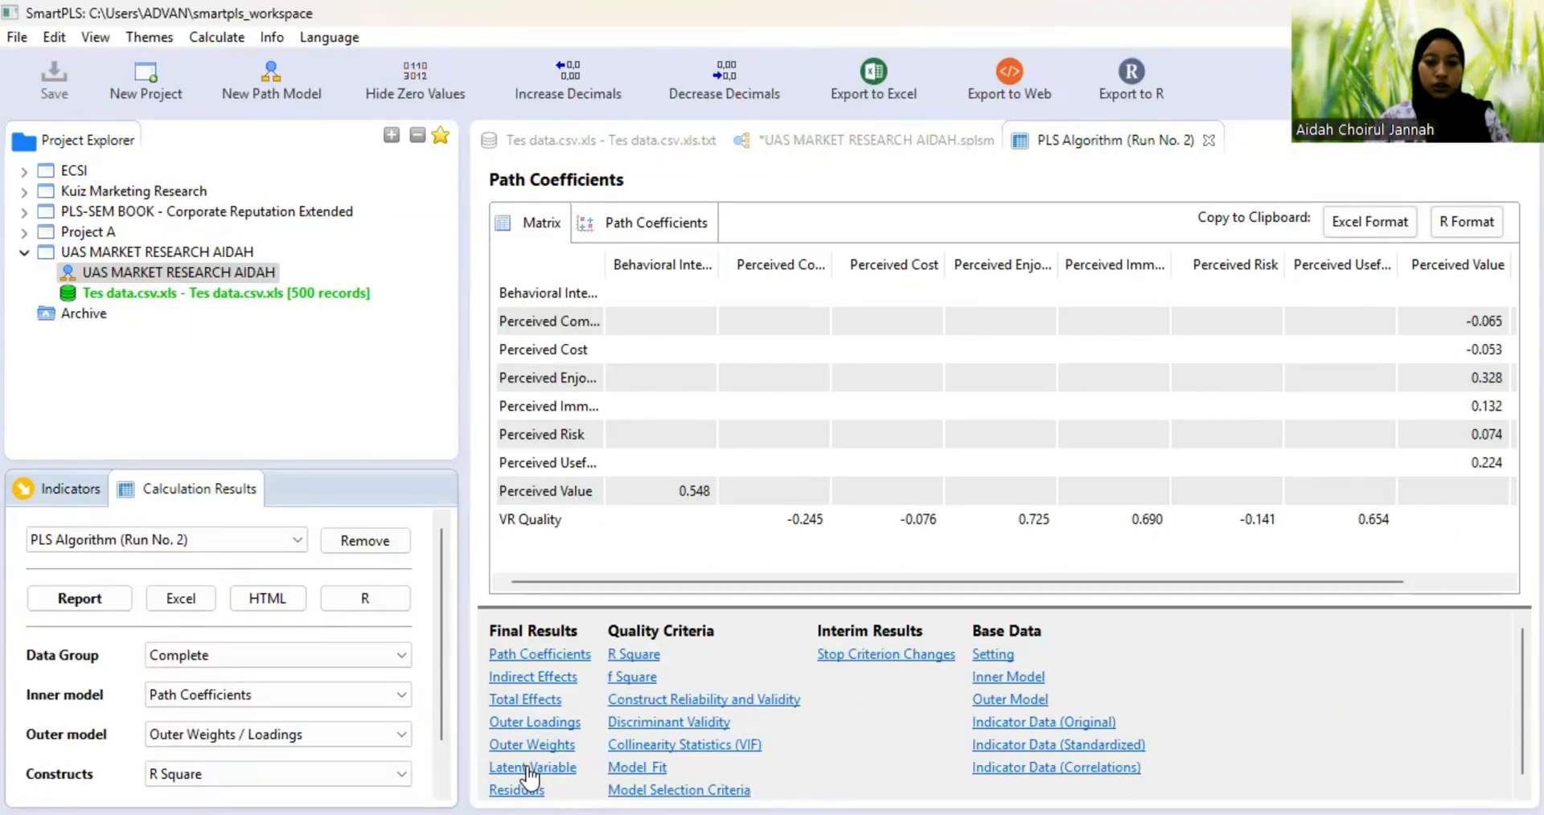
- Examine the outer loadings of the second run across all constructs, especially the CQ indicators of VR Quality
{"action": "left_click", "coordinate": [532, 727]}
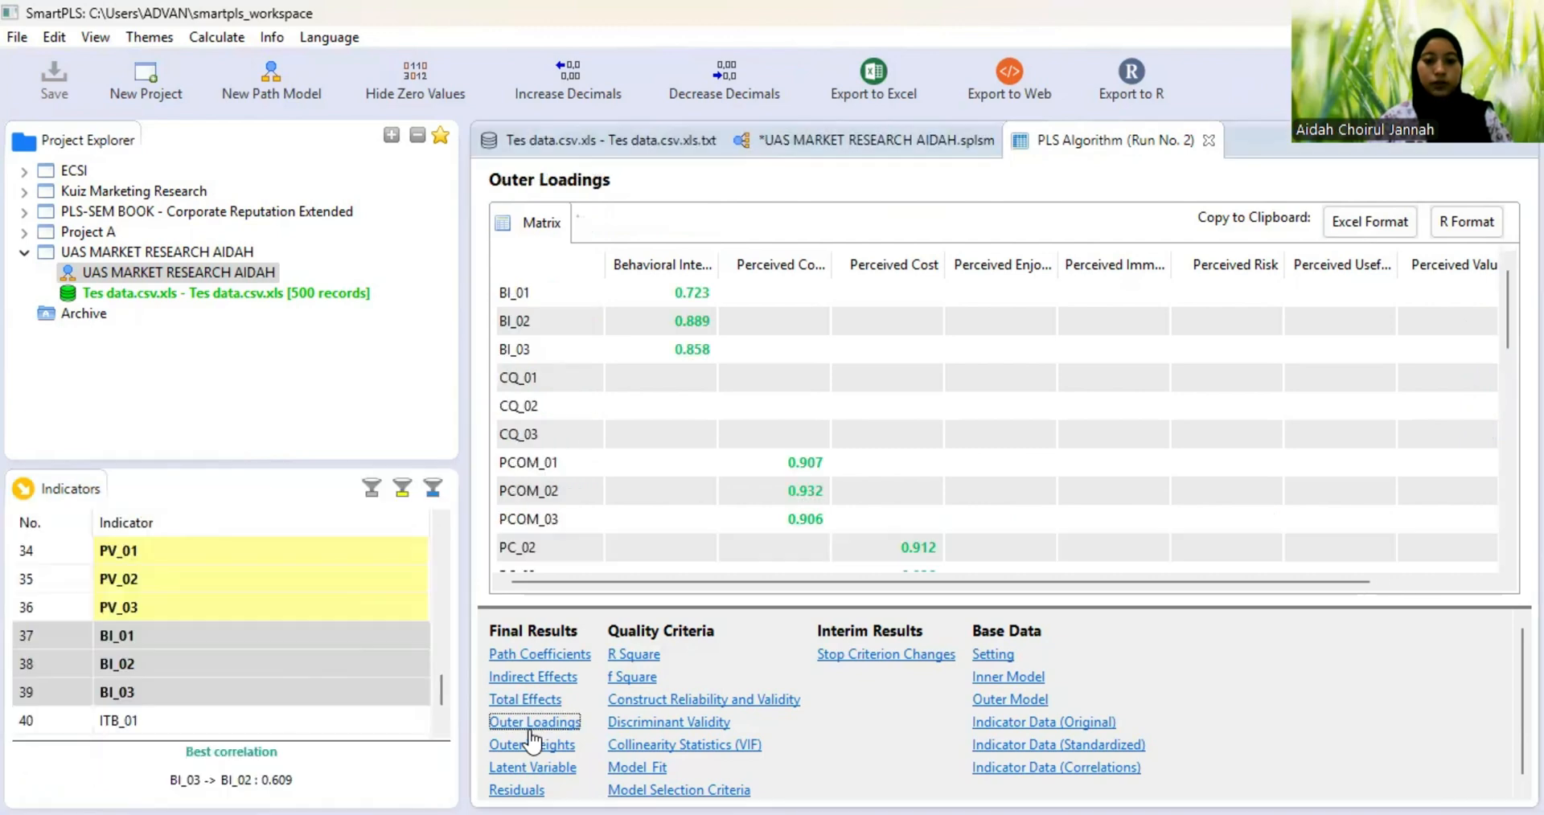
{"action": "scroll", "coordinate": [888, 467], "scroll_direction": "down", "scroll_amount": 5}
{"action": "scroll", "coordinate": [886, 462], "scroll_direction": "down", "scroll_amount": 4}
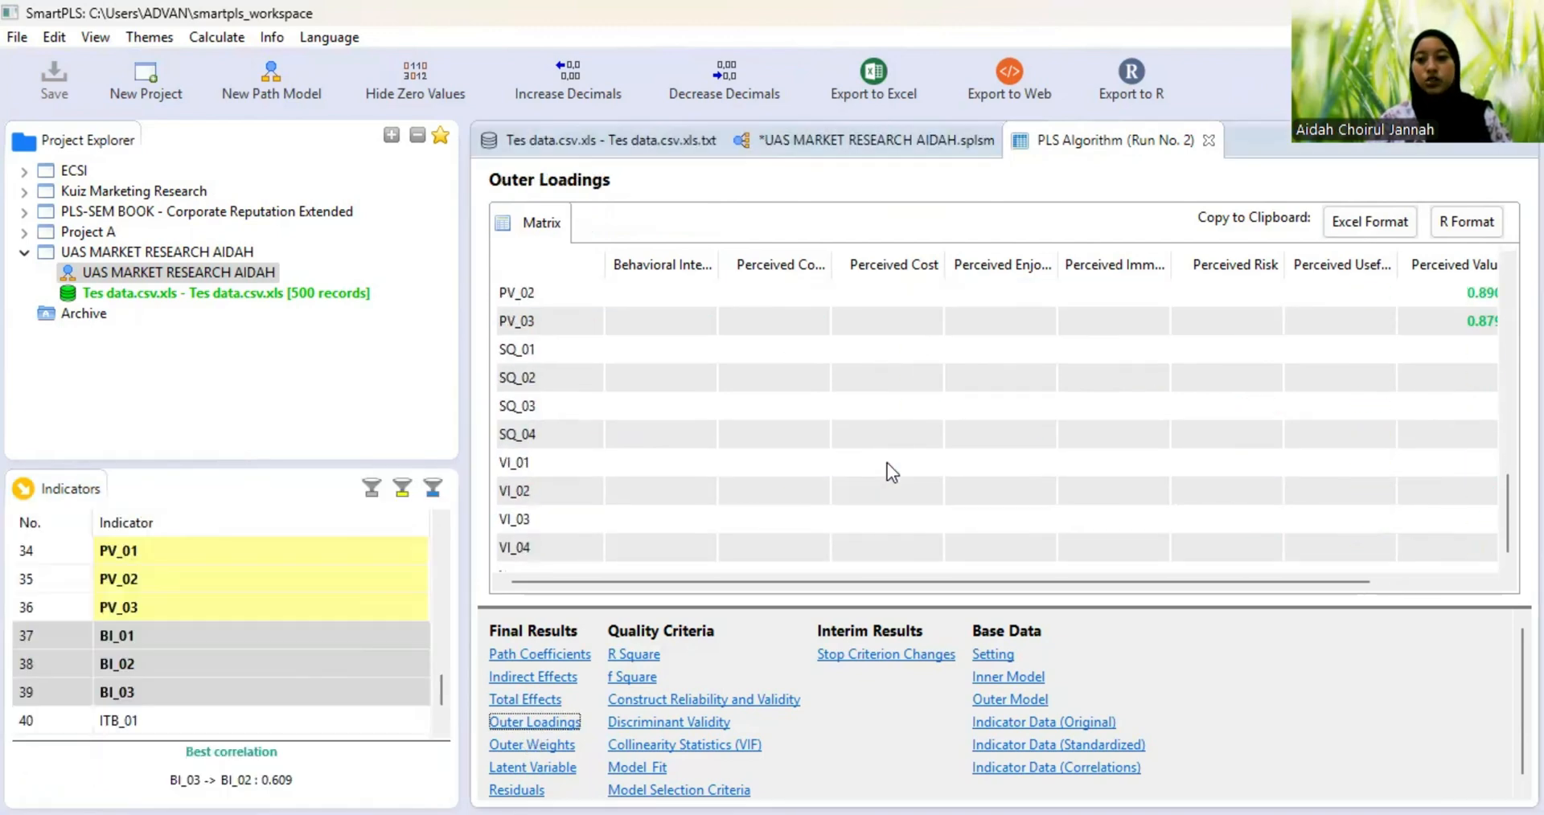
{"action": "scroll", "coordinate": [886, 461], "scroll_direction": "right", "scroll_amount": 3}
{"action": "scroll", "coordinate": [886, 462], "scroll_direction": "up", "scroll_amount": 9}
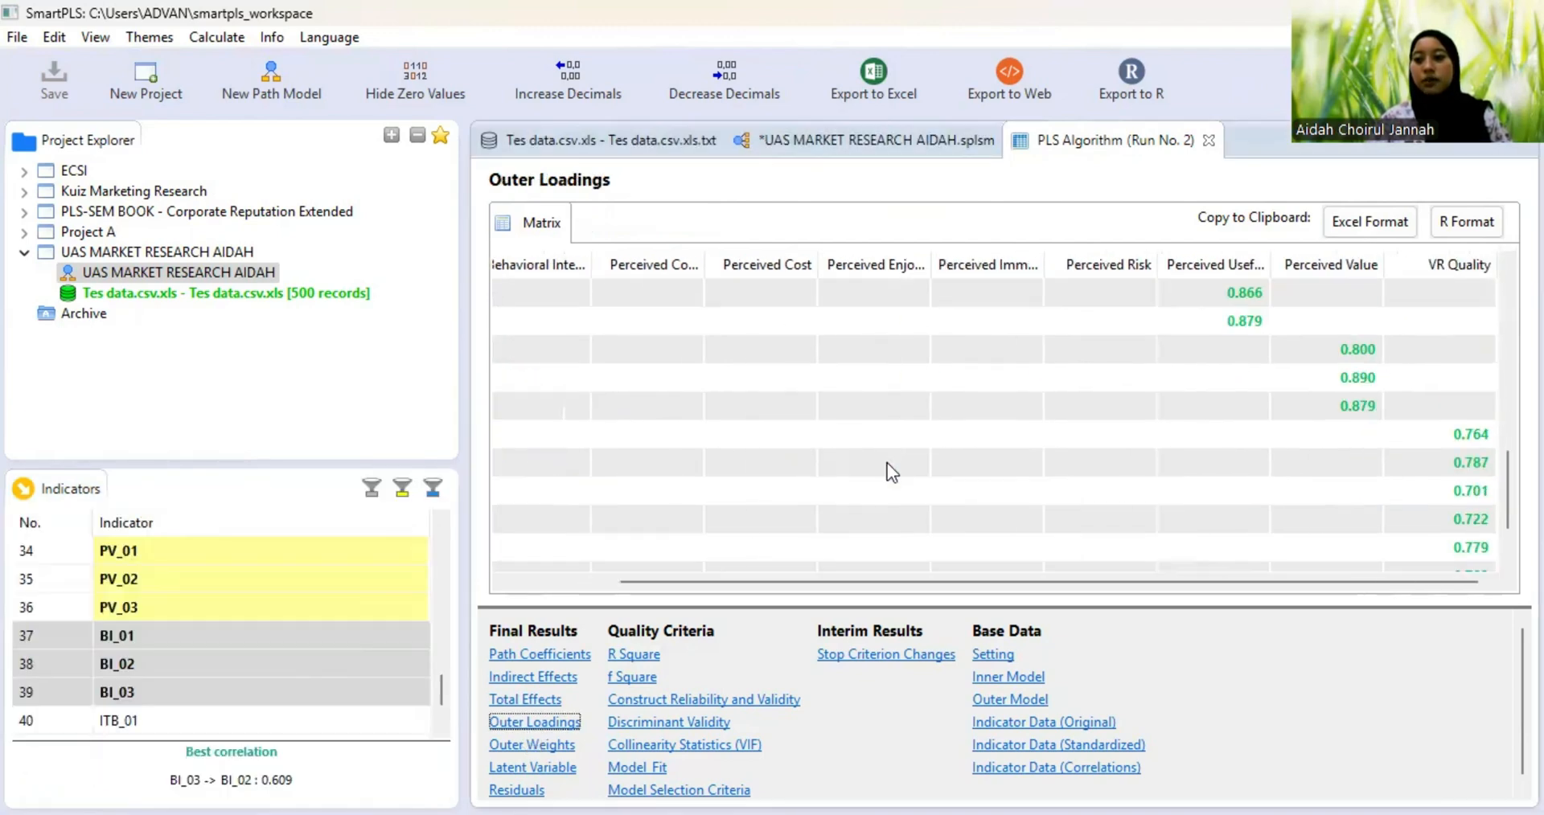
{"action": "scroll", "coordinate": [887, 461], "scroll_direction": "left", "scroll_amount": 3}
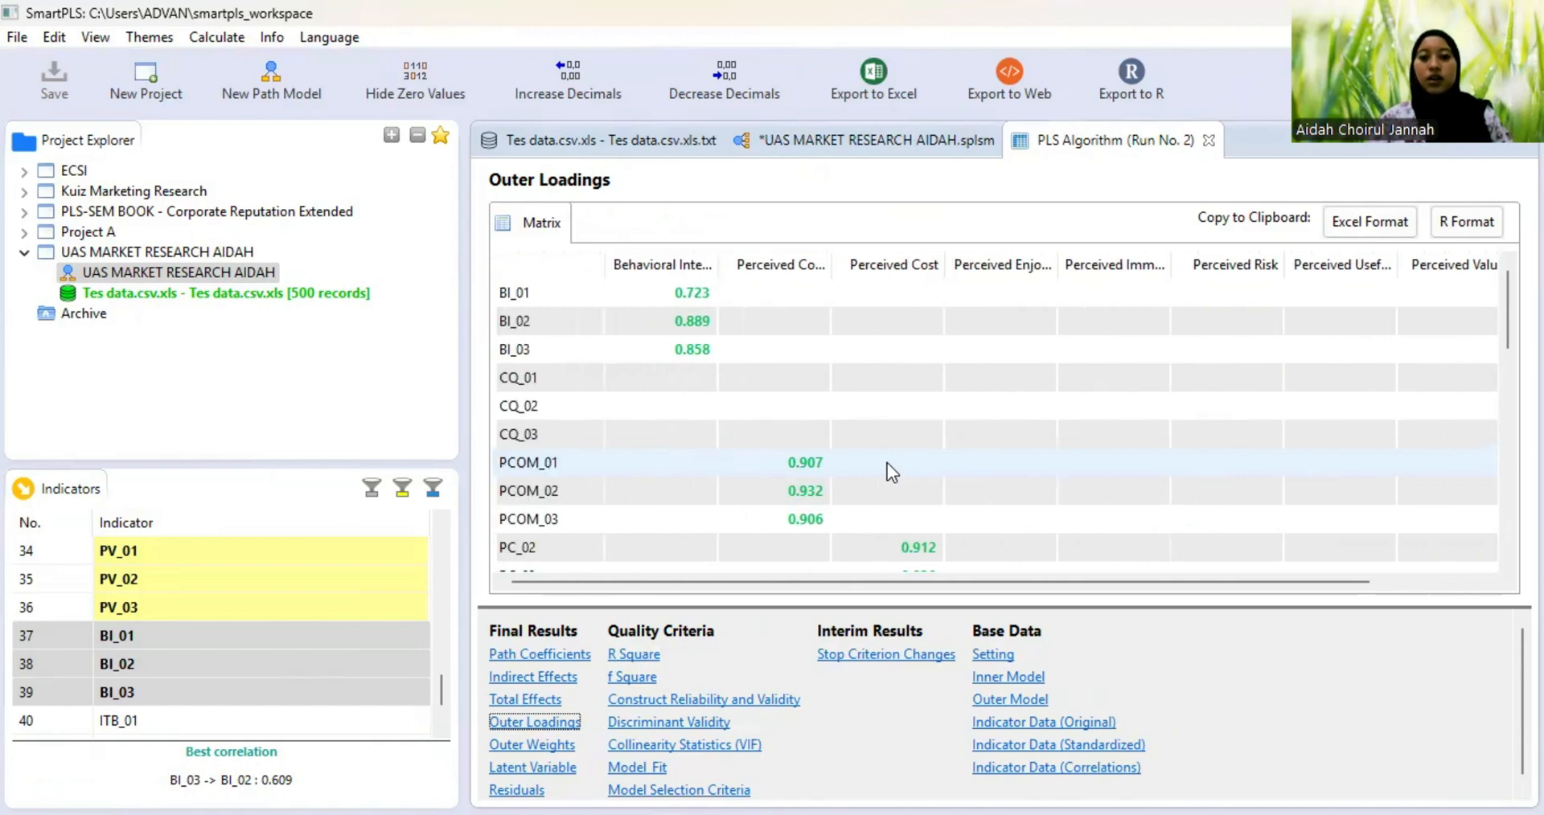
{"action": "scroll", "coordinate": [886, 461], "scroll_direction": "right", "scroll_amount": 3}
{"action": "scroll", "coordinate": [886, 462], "scroll_direction": "right", "scroll_amount": 1}
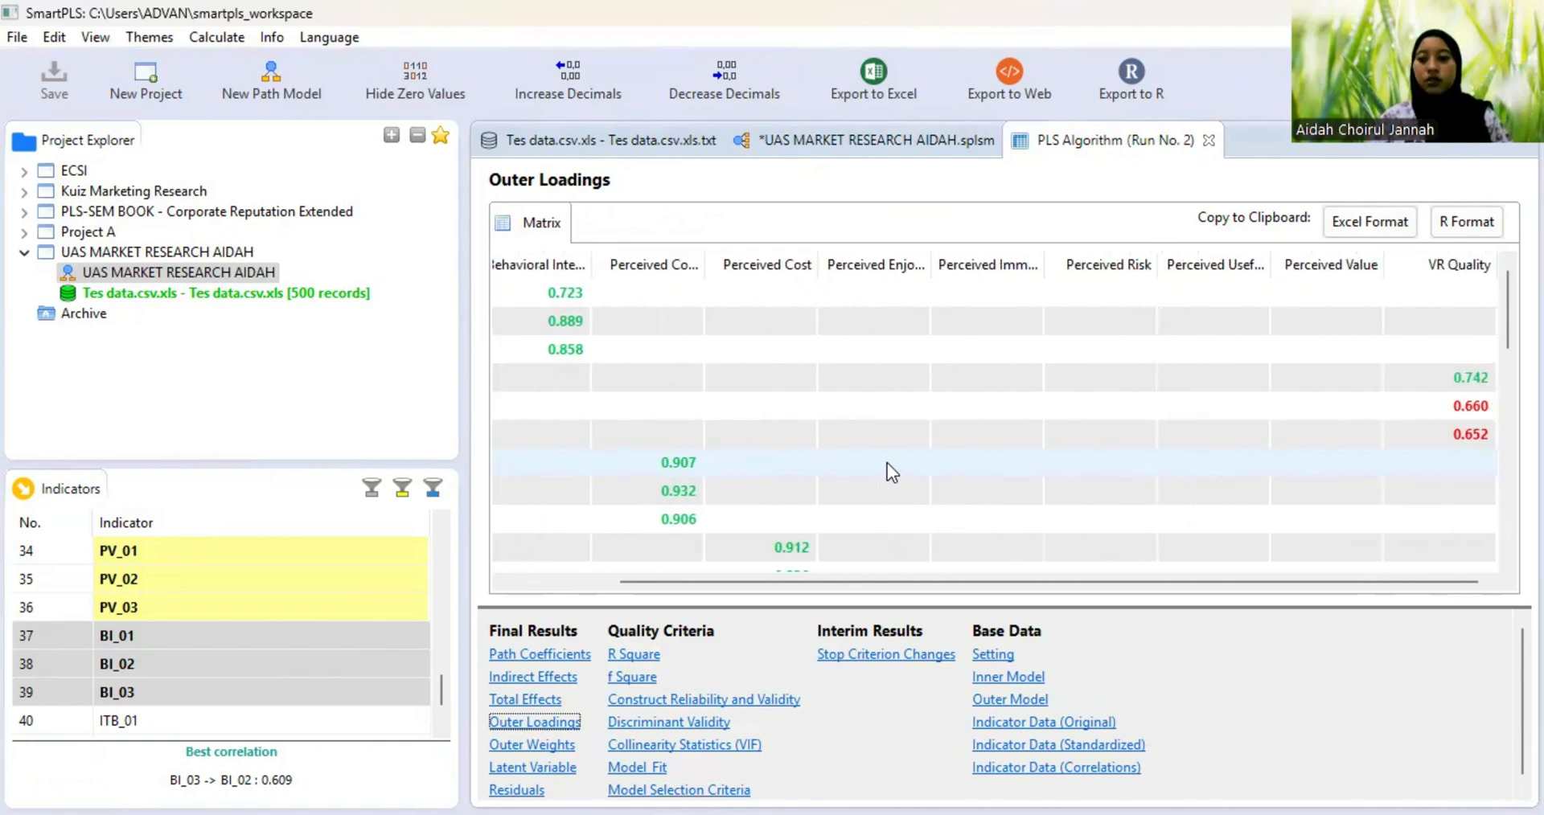
{"action": "left_click", "coordinate": [1154, 460]}
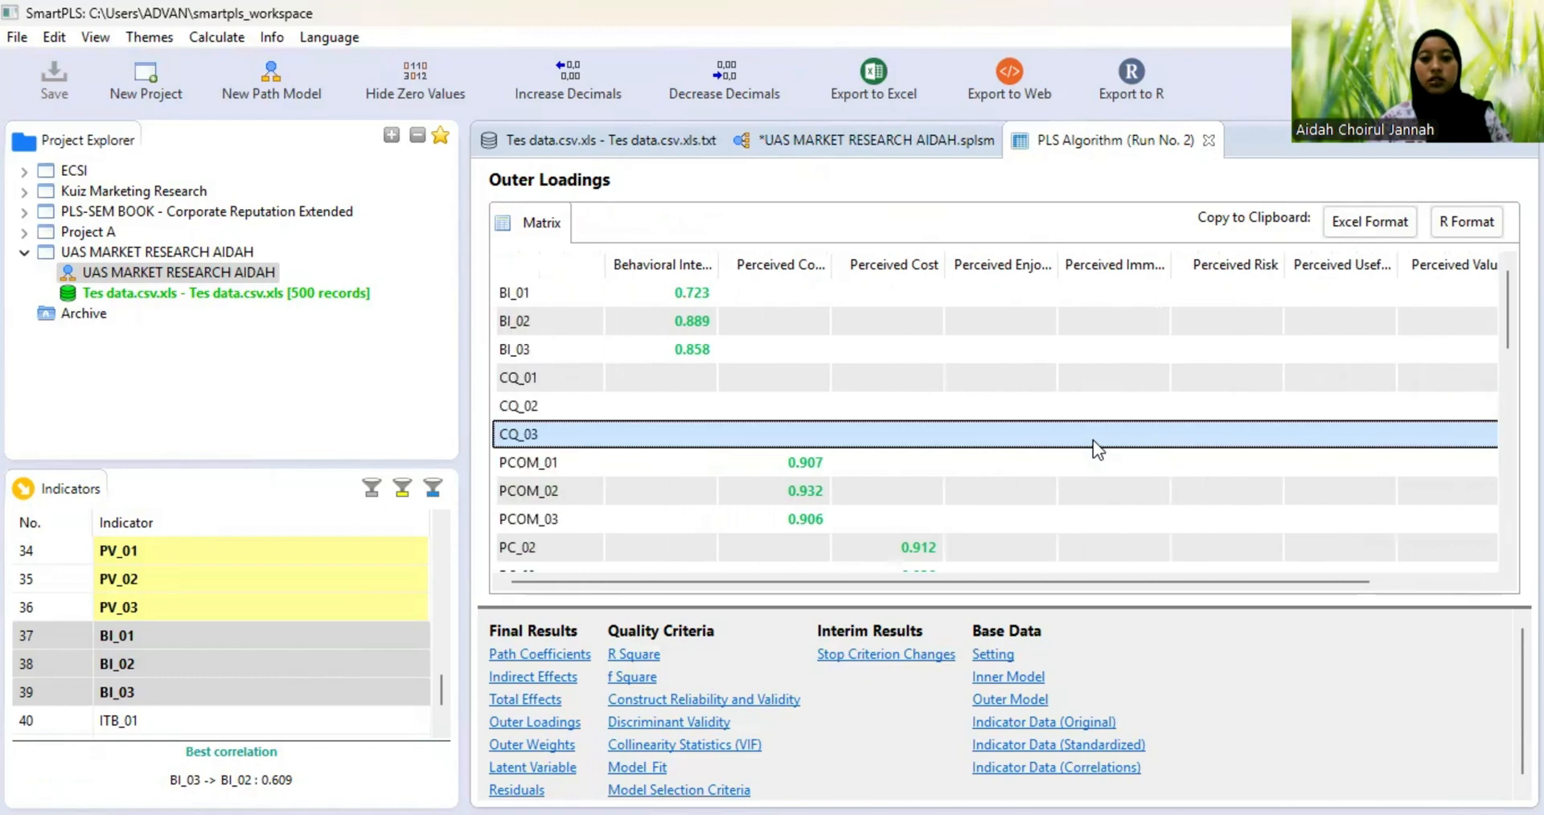
{"action": "left_click", "coordinate": [1010, 413]}
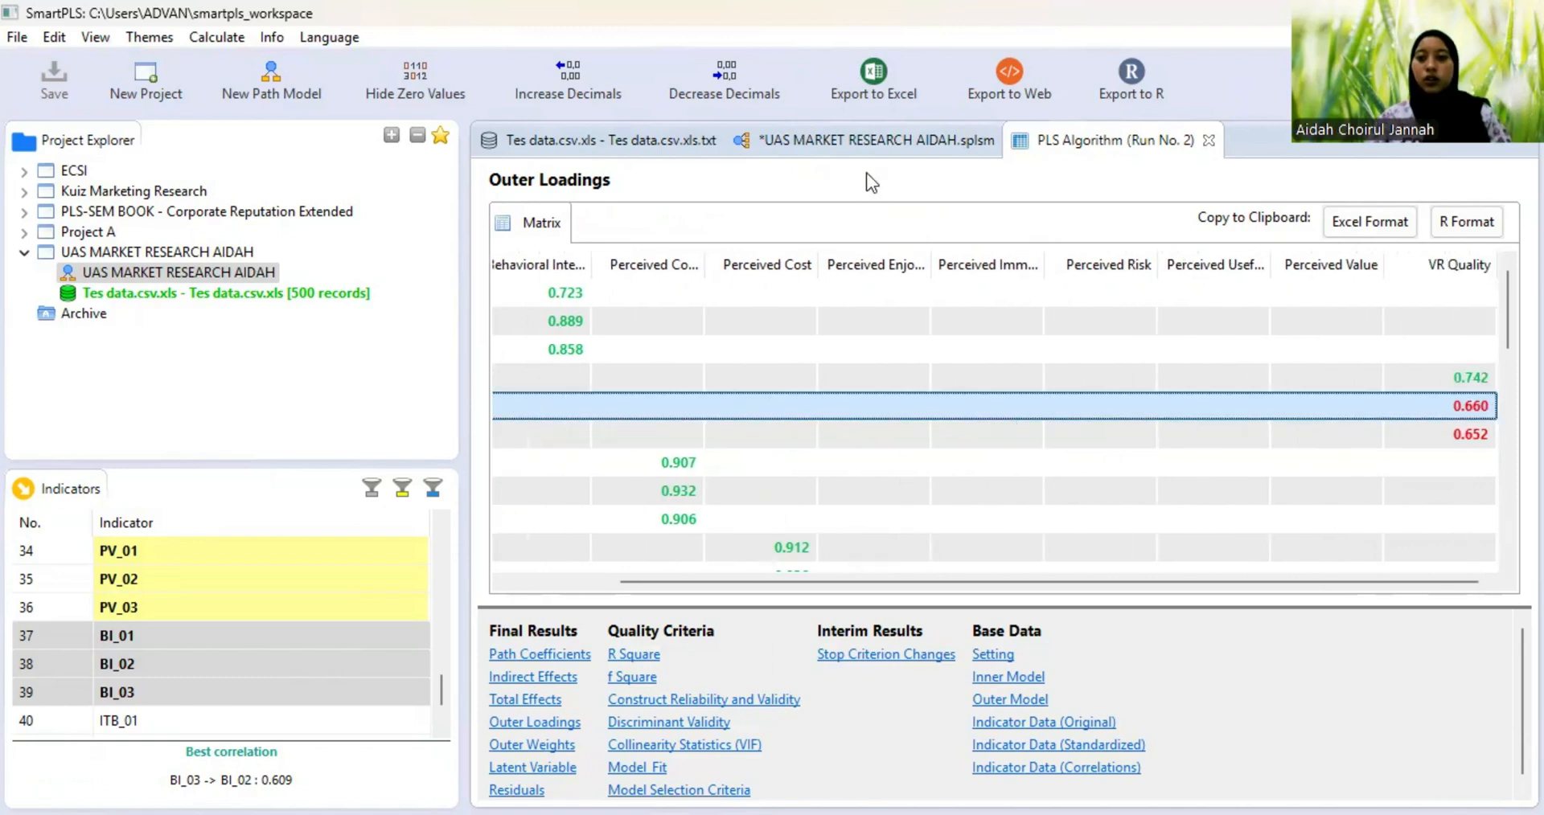
- Return to the path model and switch the VR Quality construct from reflective to formative measurement
{"action": "left_click", "coordinate": [822, 138]}
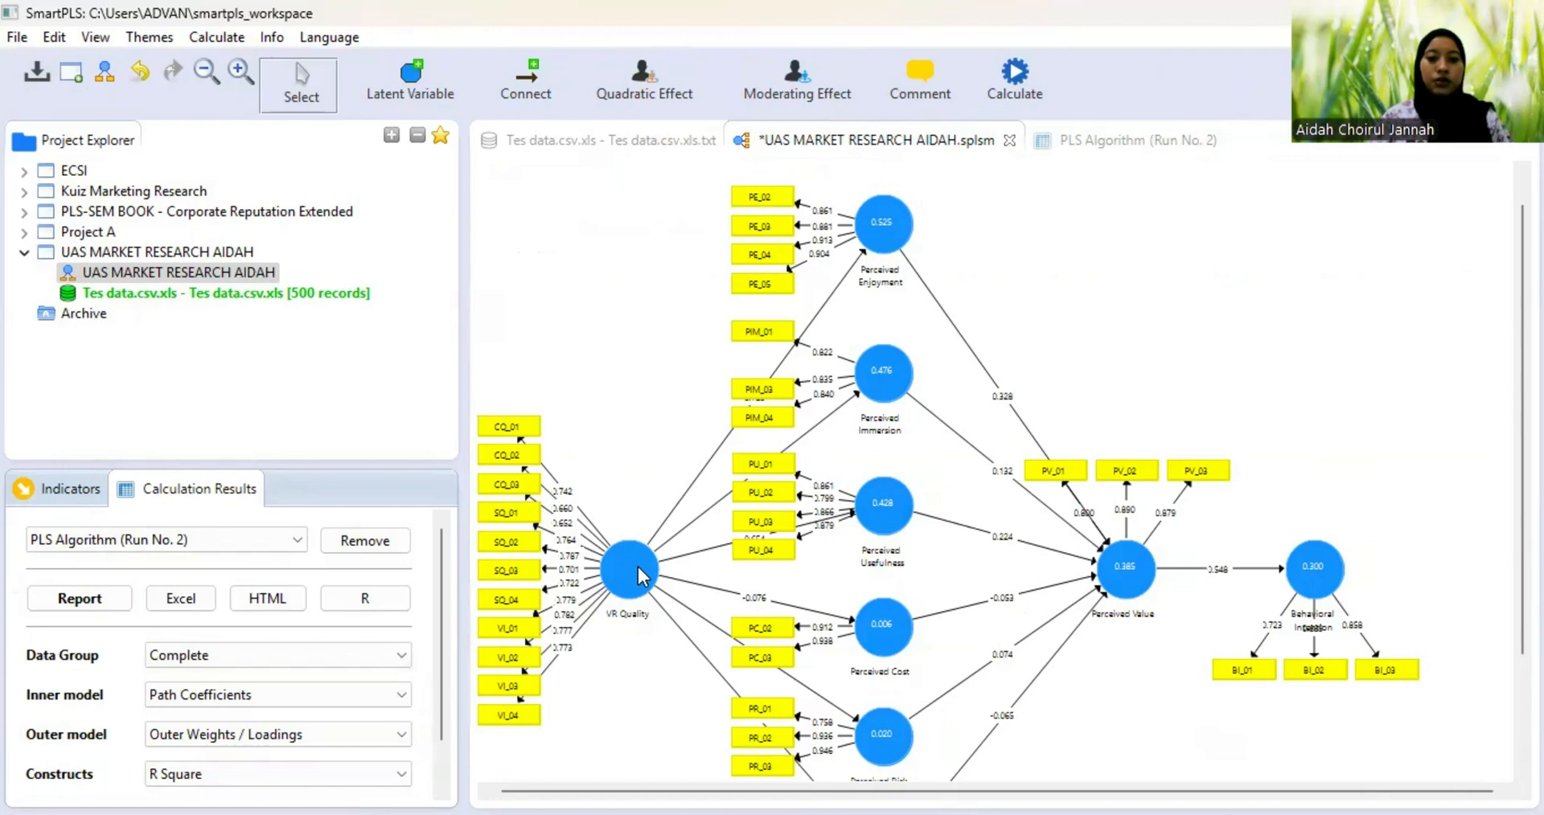
{"action": "left_click", "coordinate": [641, 576]}
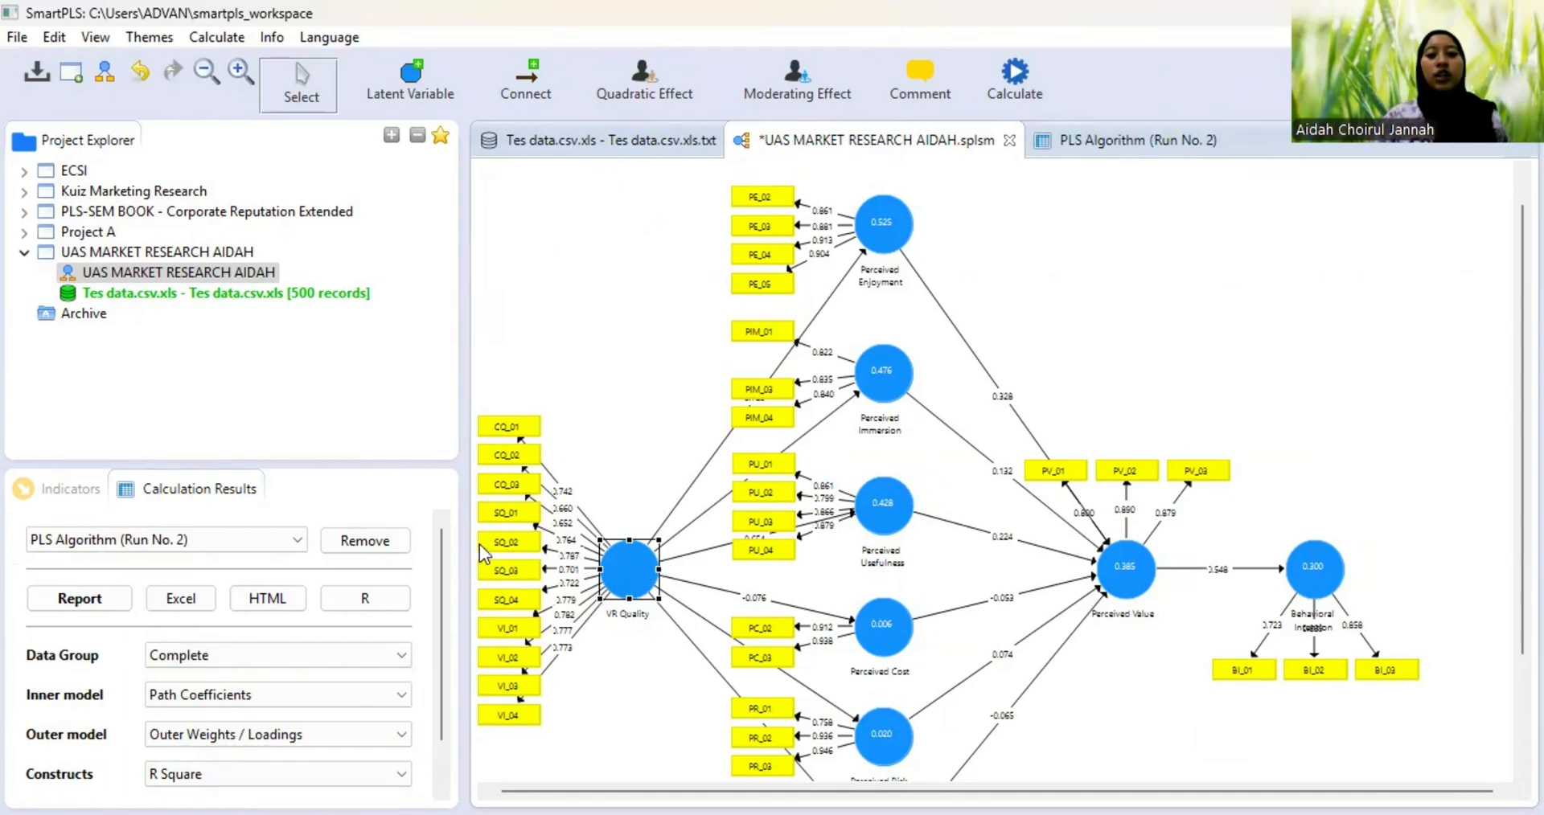
{"action": "left_click", "coordinate": [521, 551]}
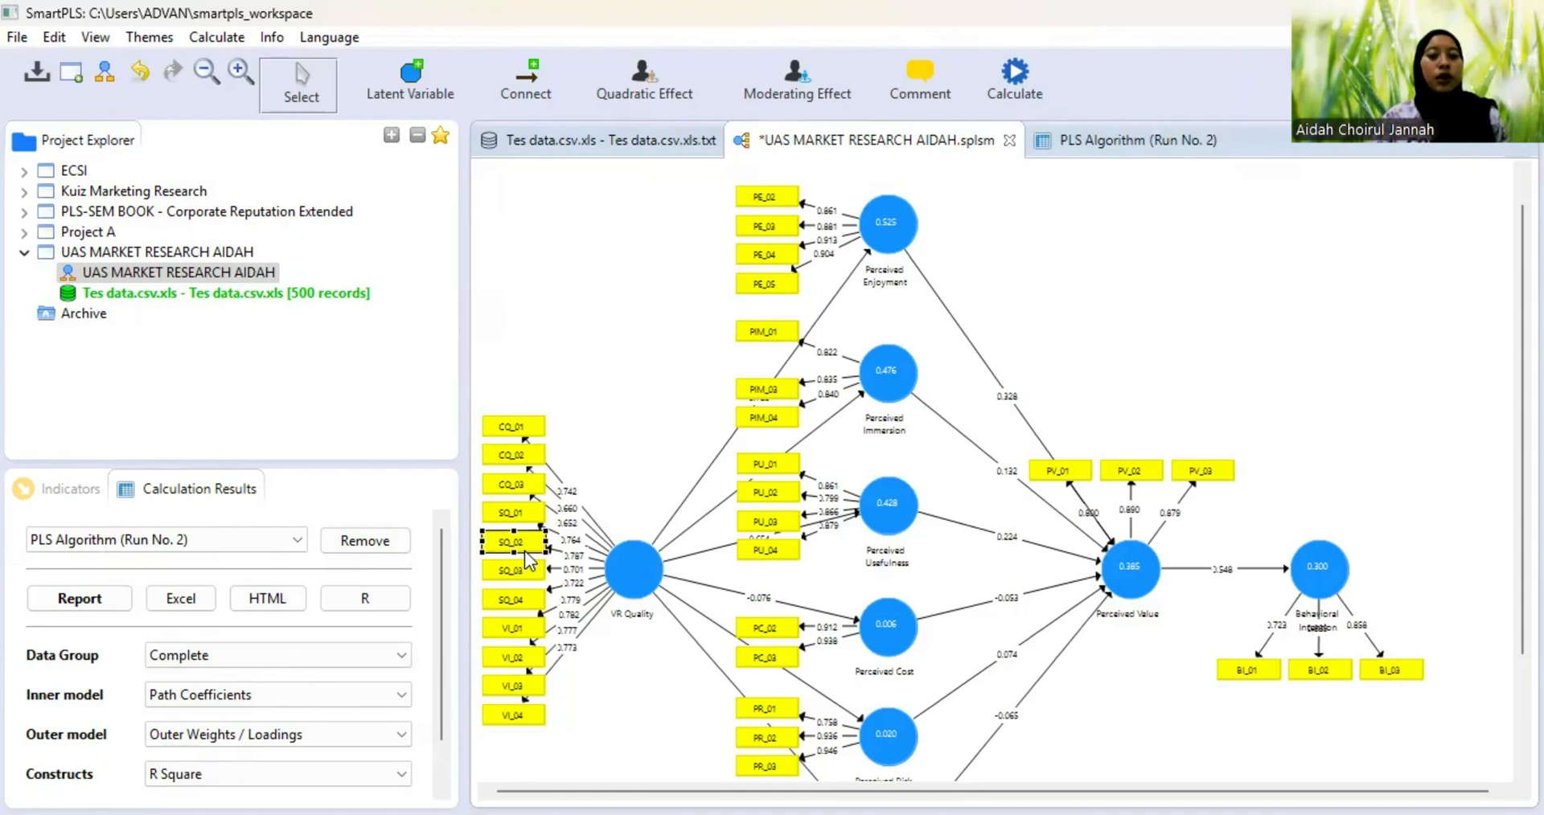
{"action": "left_click", "coordinate": [648, 593]}
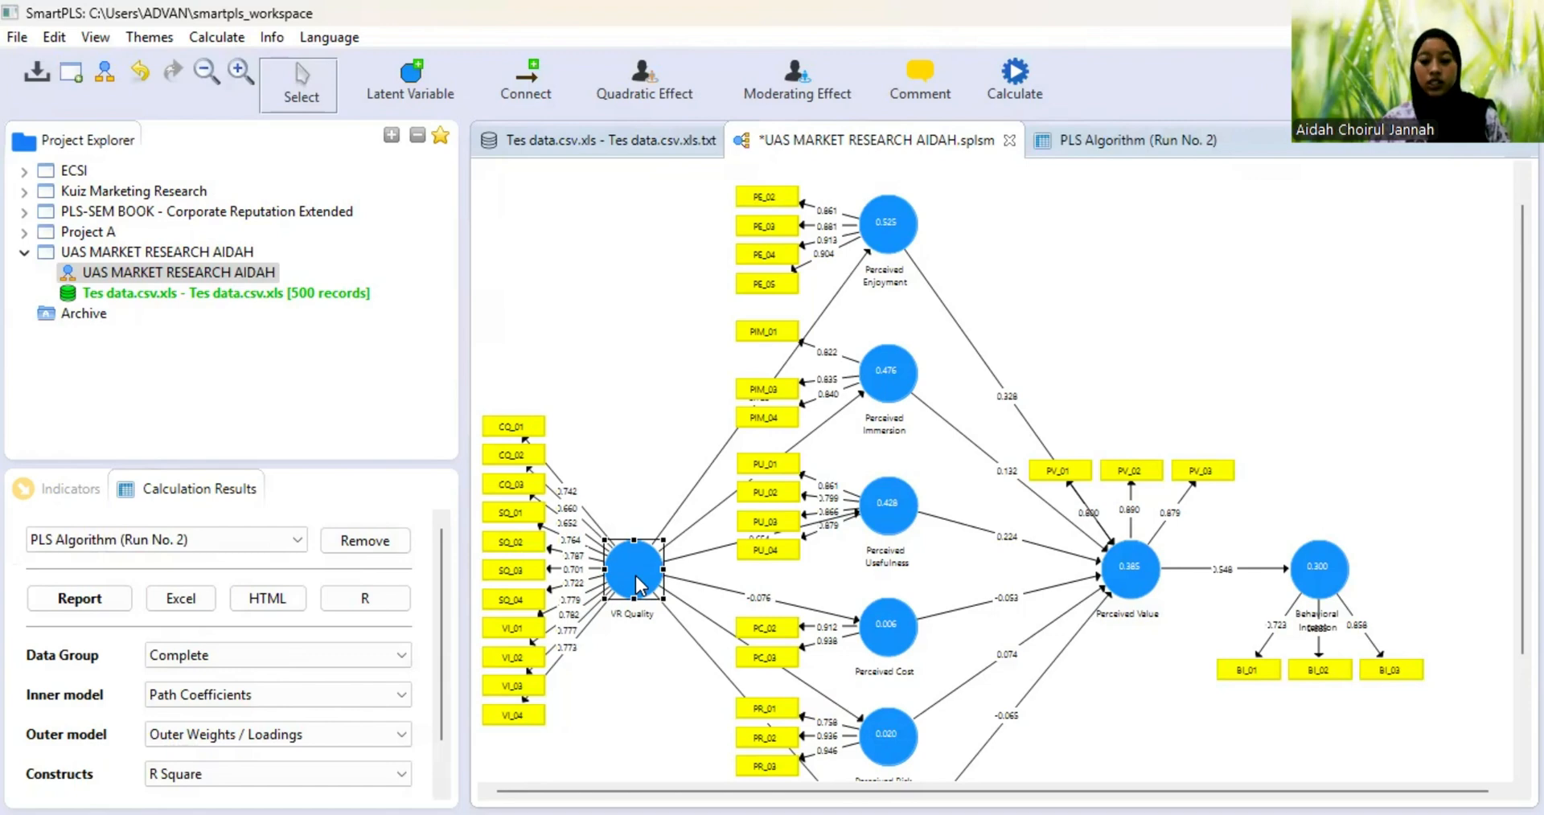
{"action": "right_click", "coordinate": [638, 585]}
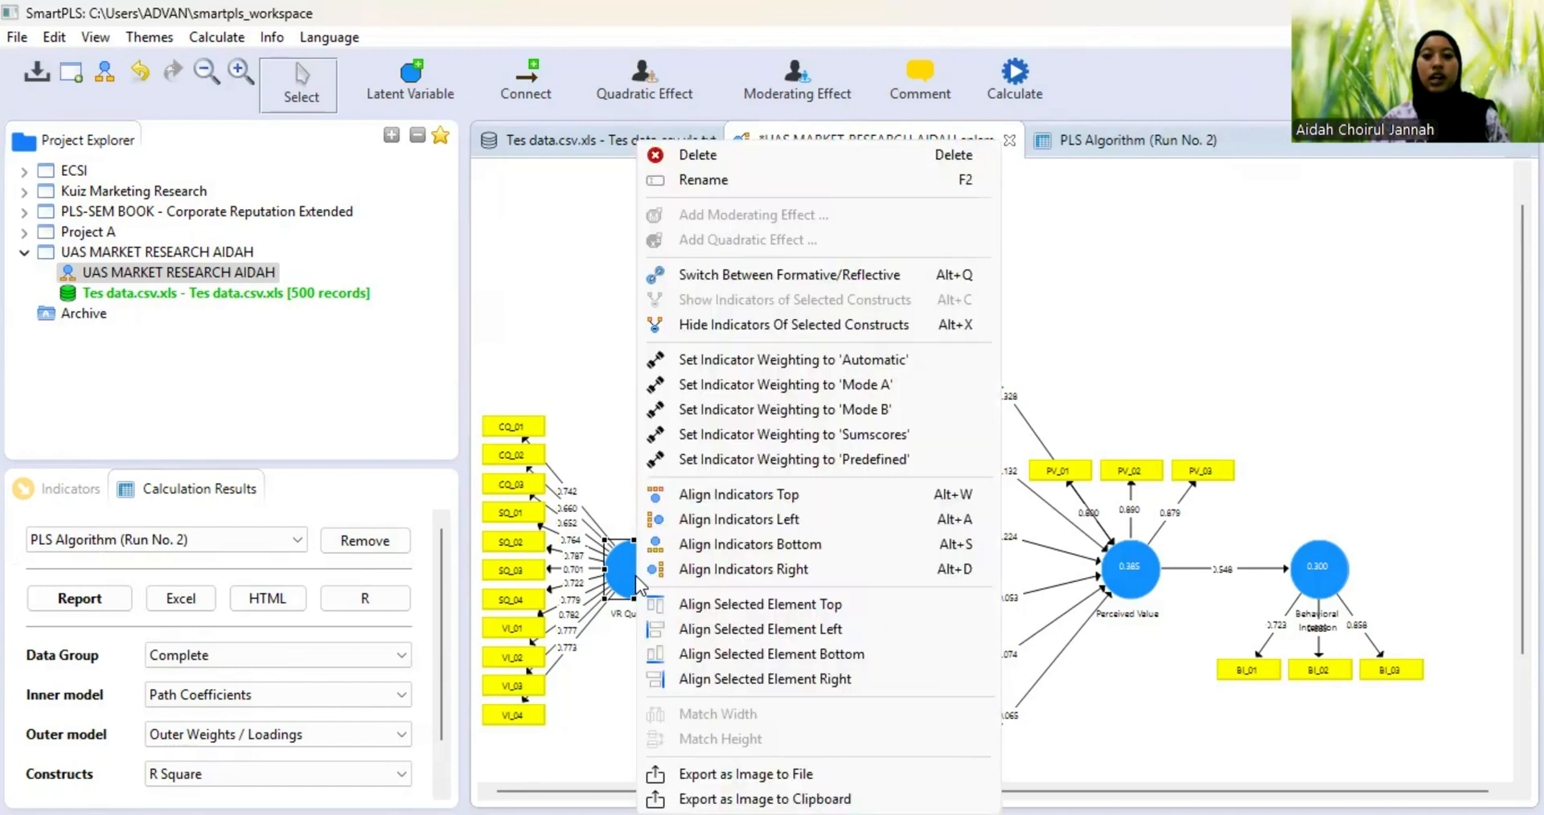
{"action": "left_click", "coordinate": [664, 275]}
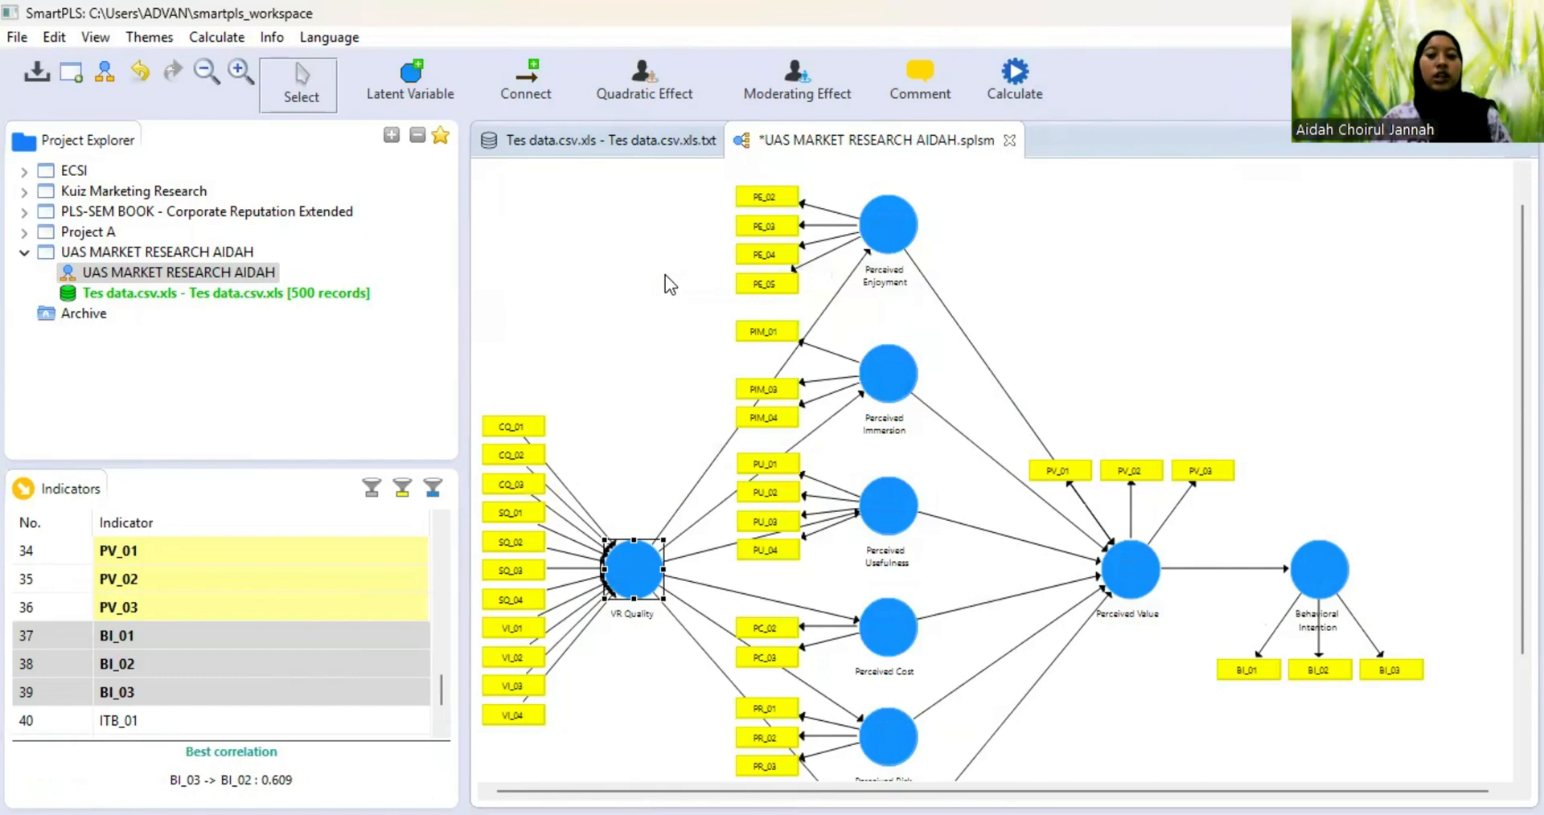
- Run Basic Bootstrapping on the model with 500 subsamples, BCa confidence intervals, a two-tailed test, significance level 0.05 and the full report opened after calculation
{"action": "left_click", "coordinate": [1102, 209]}
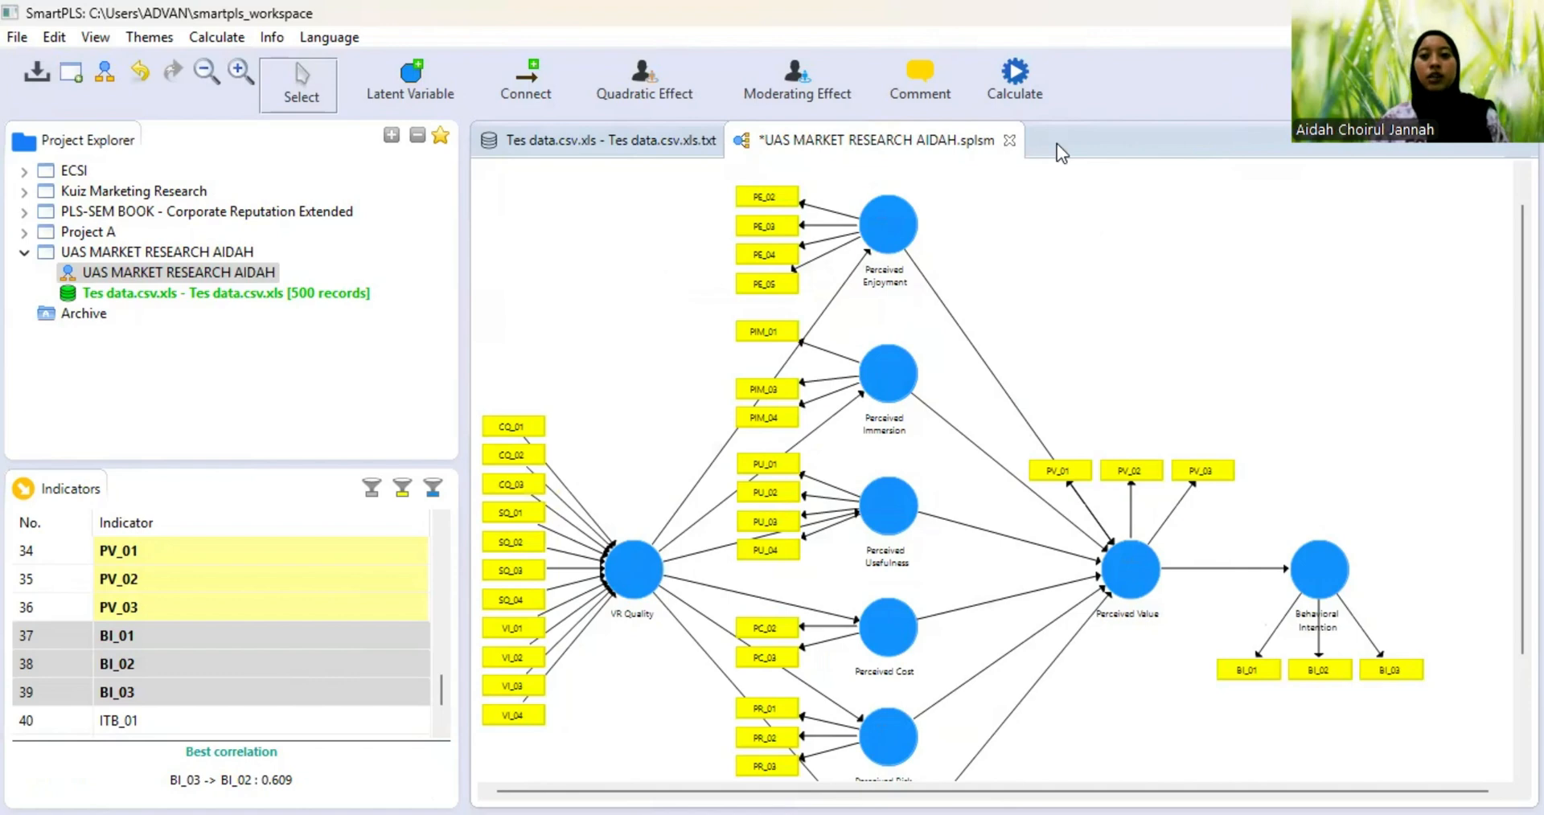
{"action": "left_click", "coordinate": [1030, 102]}
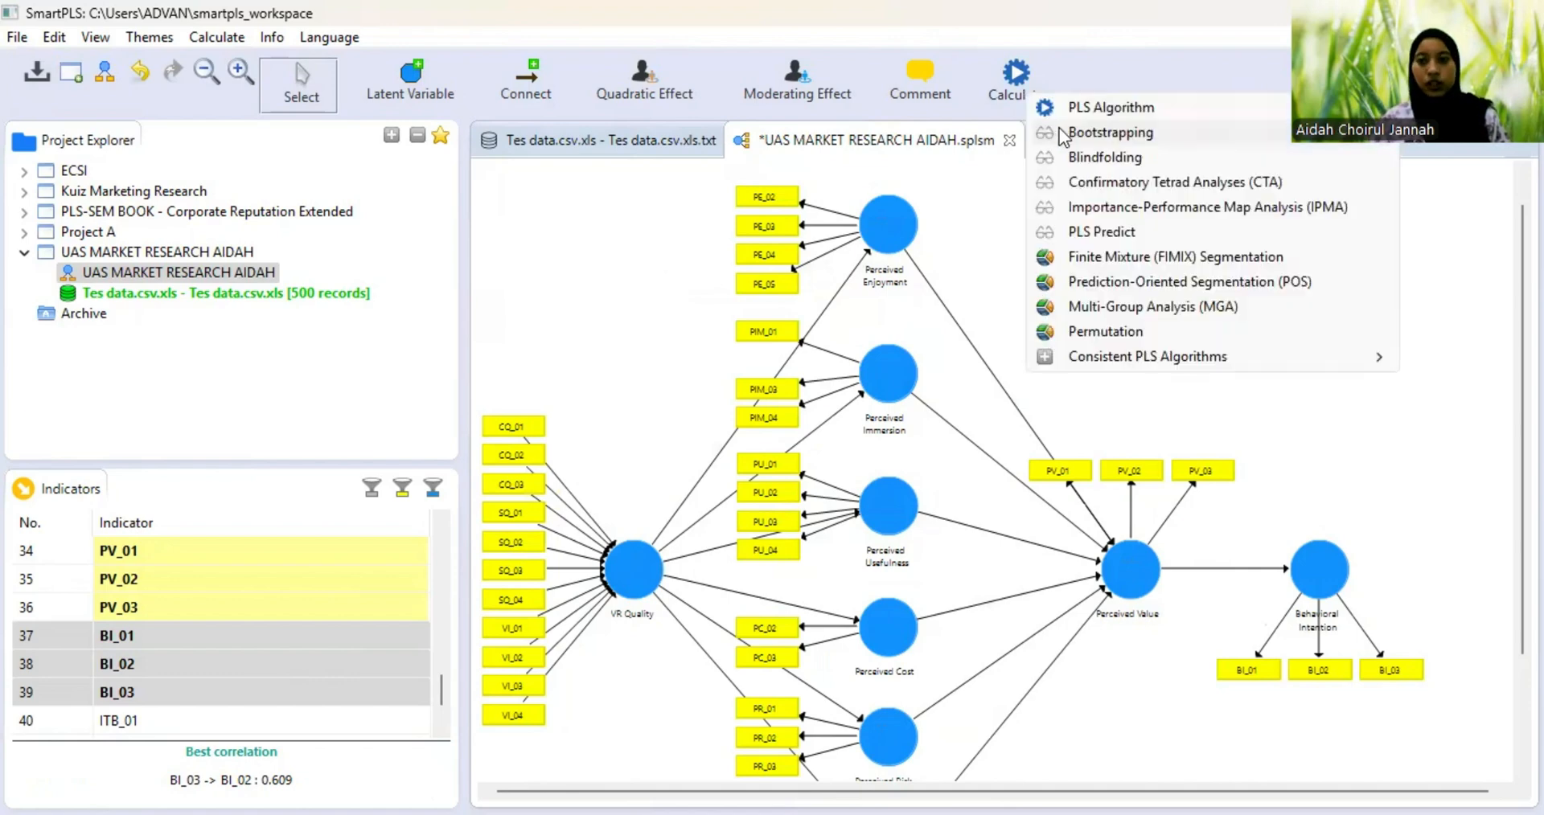
{"action": "key", "text": "Return"}
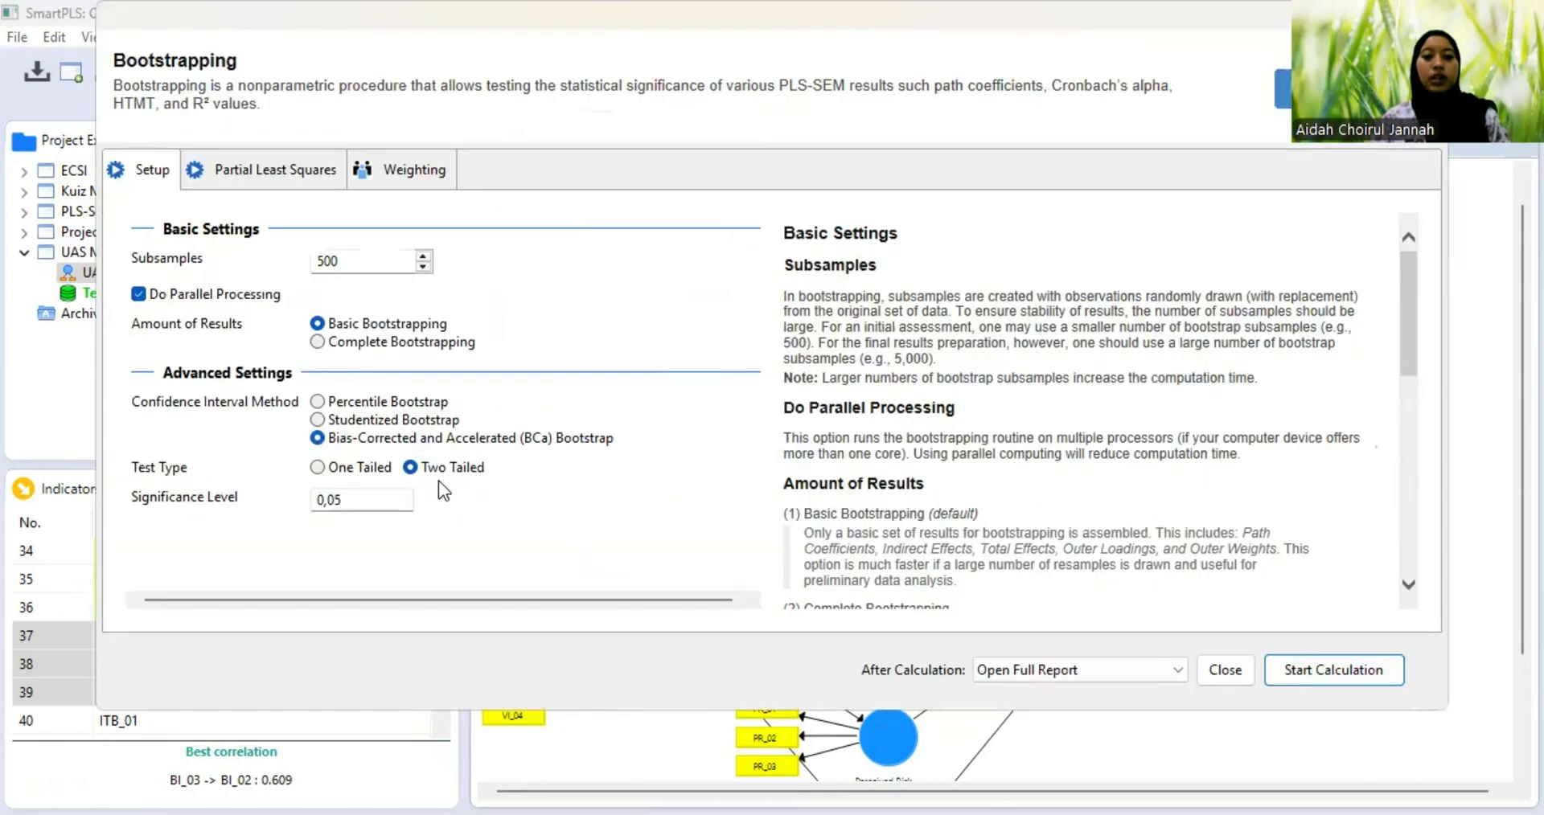
{"action": "left_click", "coordinate": [1317, 670]}
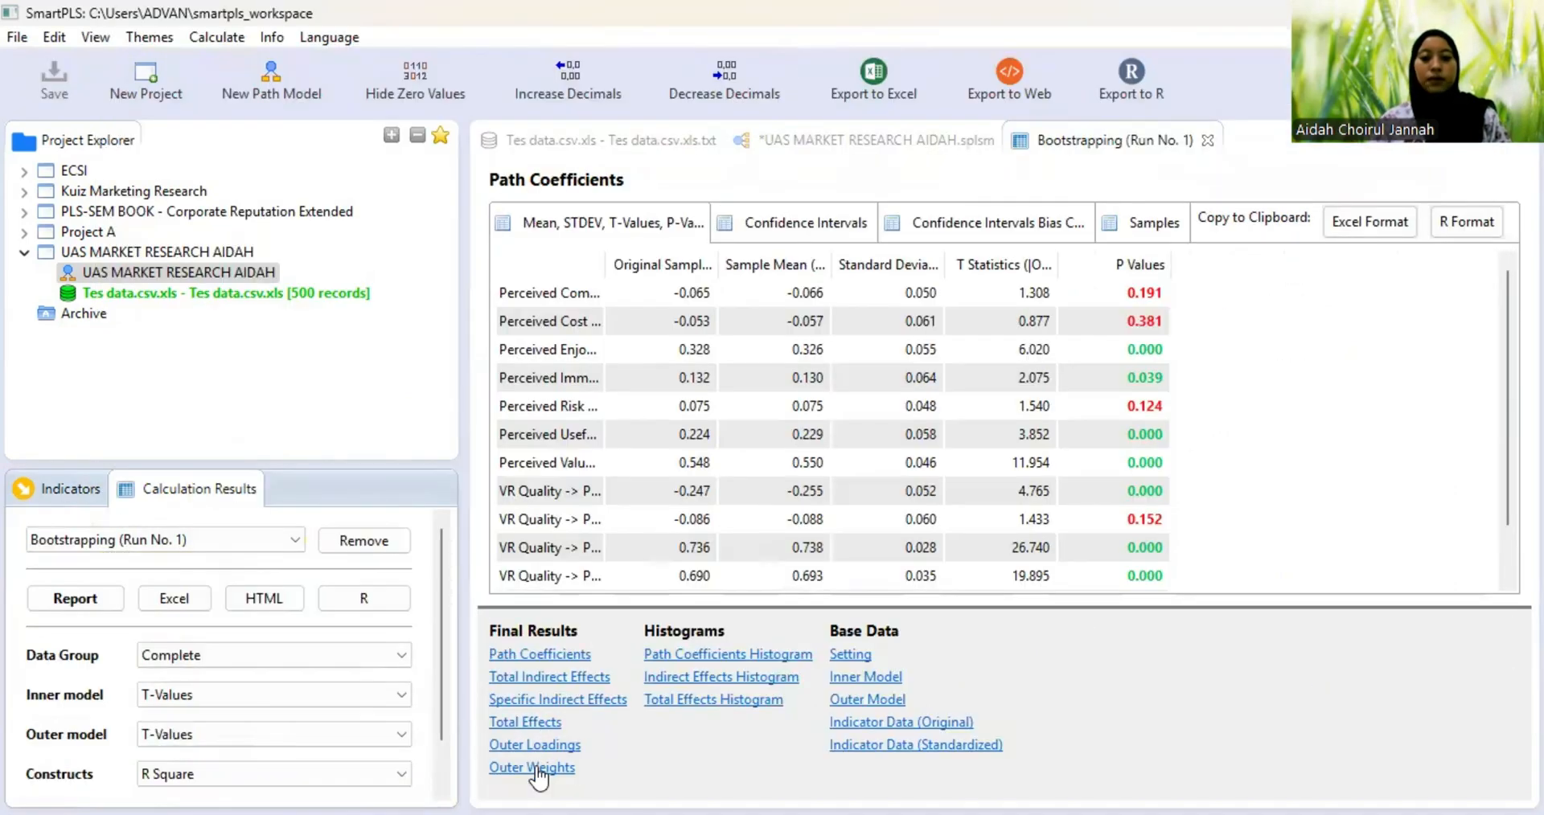
- Display the outer weights with full relationship names and examine the p-values of all indicators, especially the CQ, SQ and VI indicators of VR Quality
{"action": "left_click", "coordinate": [548, 769]}
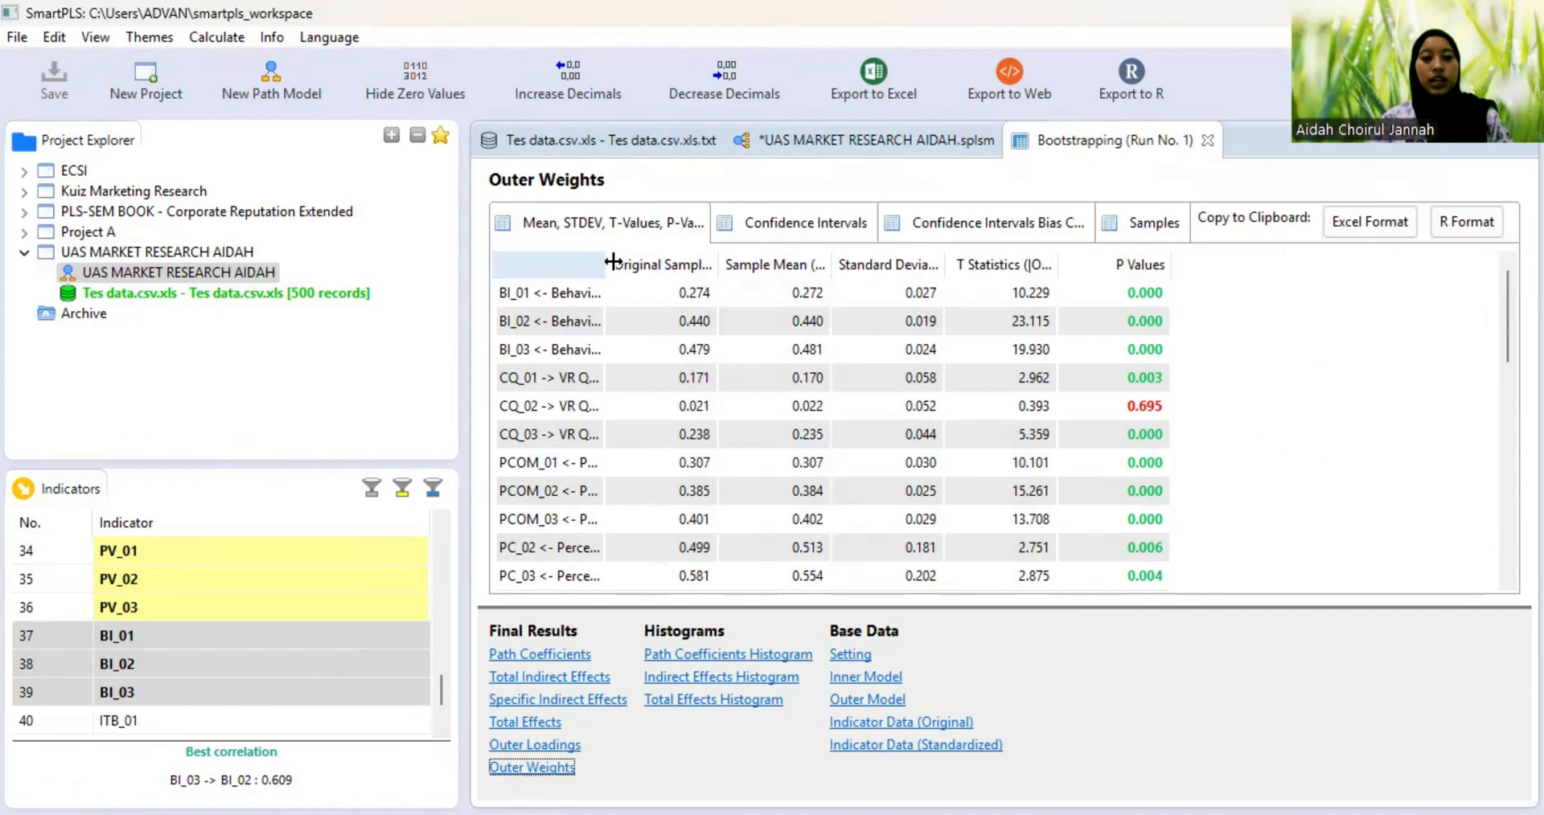
{"action": "left_click_drag", "start_coordinate": [608, 259], "coordinate": [748, 258]}
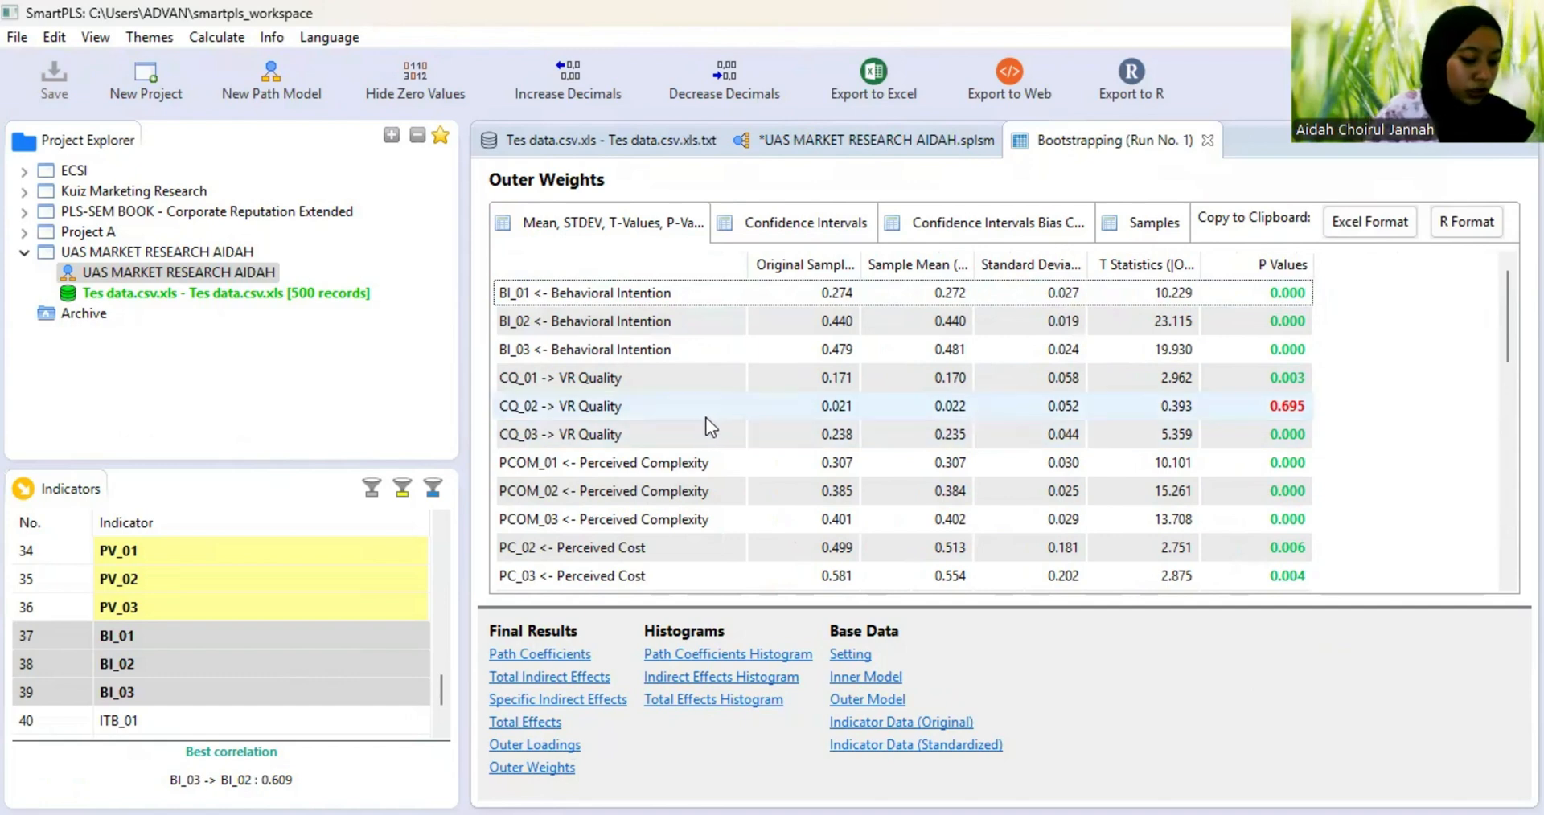
{"action": "left_click", "coordinate": [657, 412]}
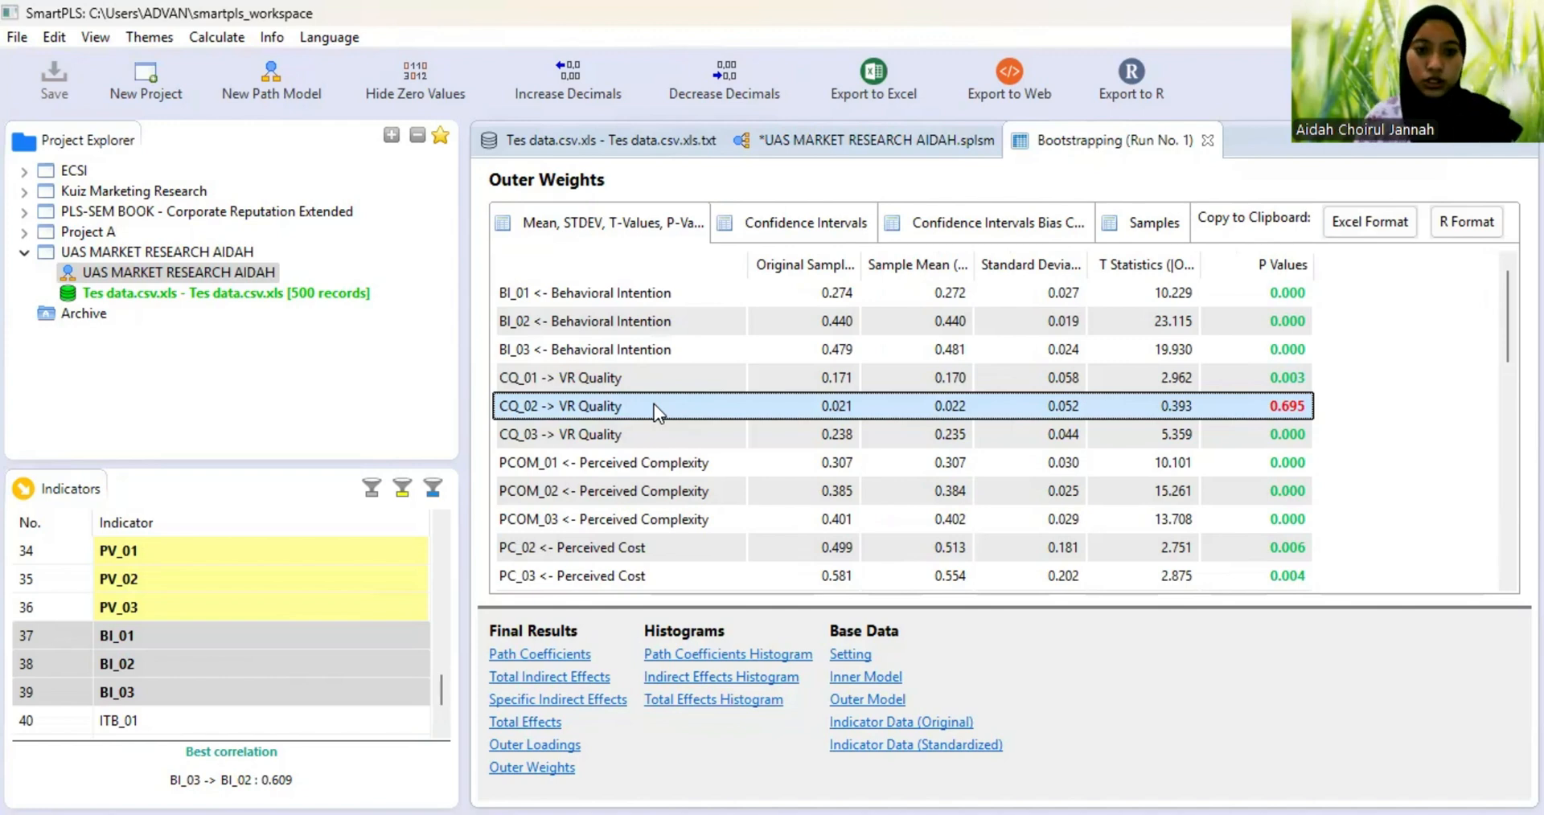
{"action": "key", "text": "Down"}
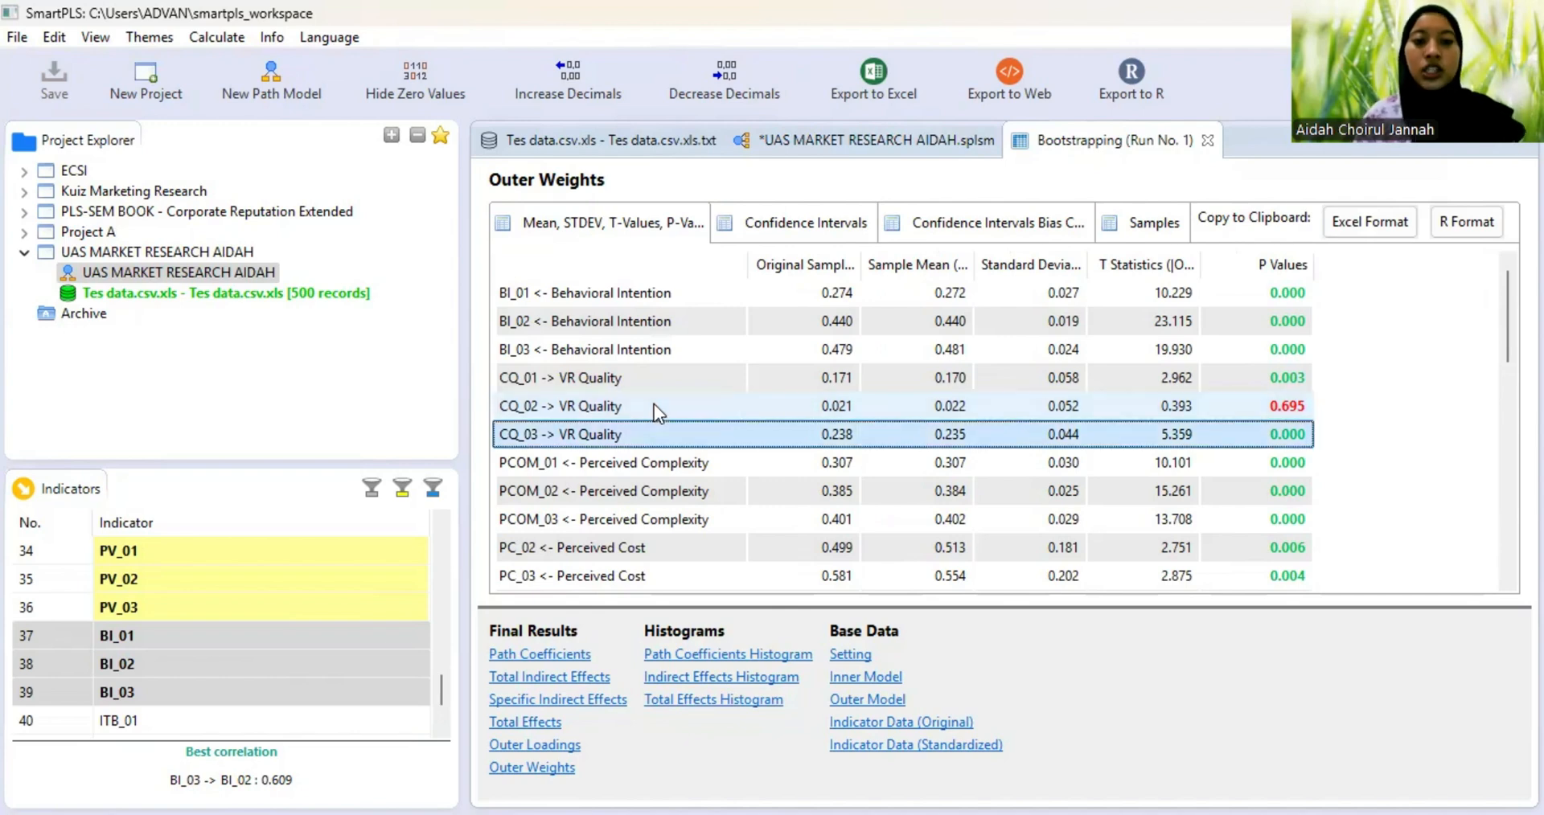
{"action": "key", "text": "Down"}
{"action": "key", "text": "Down"}
{"action": "key", "text": "Down"}
{"action": "key", "text": "Down"}
{"action": "key", "text": "Down"}
{"action": "key", "text": "Down"}
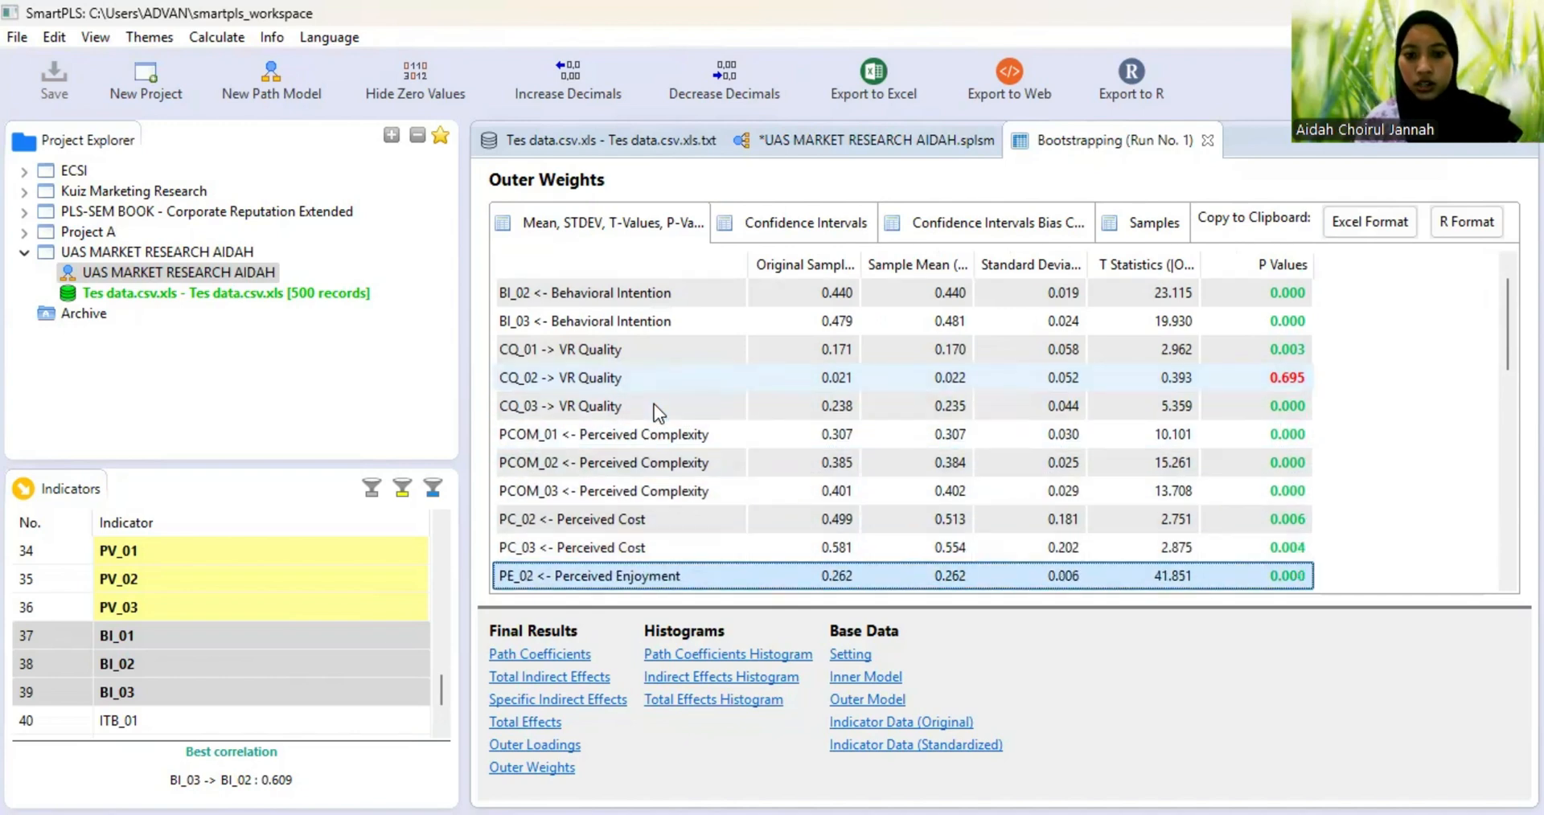
{"action": "key", "text": "Down"}
{"action": "key", "text": "Down"}
{"action": "key", "text": "Down"}
{"action": "key", "text": "Down"}
{"action": "key", "text": "Down"}
{"action": "key", "text": "Down"}
{"action": "key", "text": "Down"}
{"action": "key", "text": "Down"}
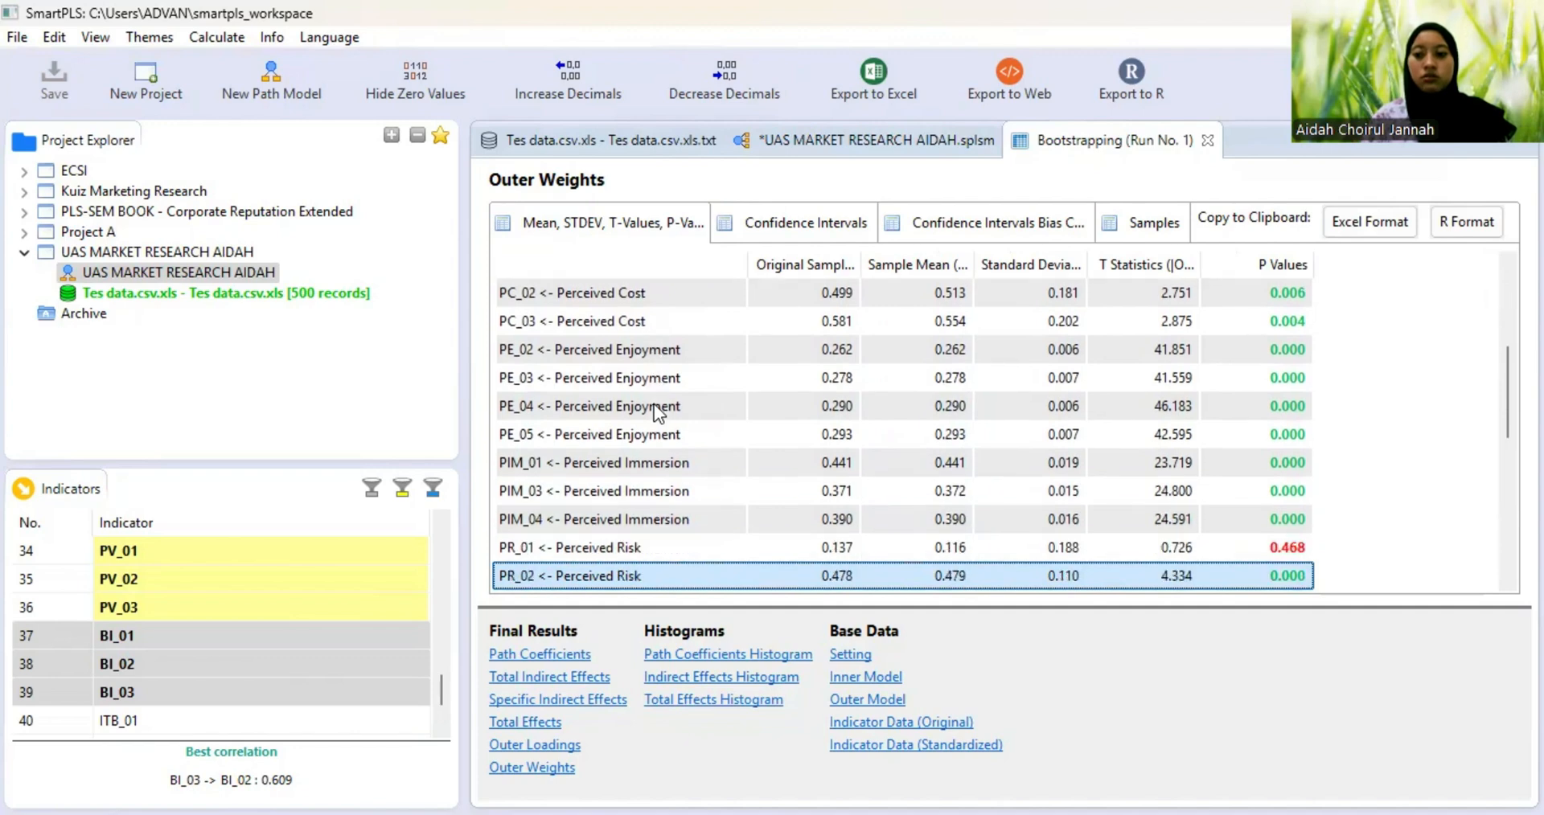
{"action": "key", "text": "Up"}
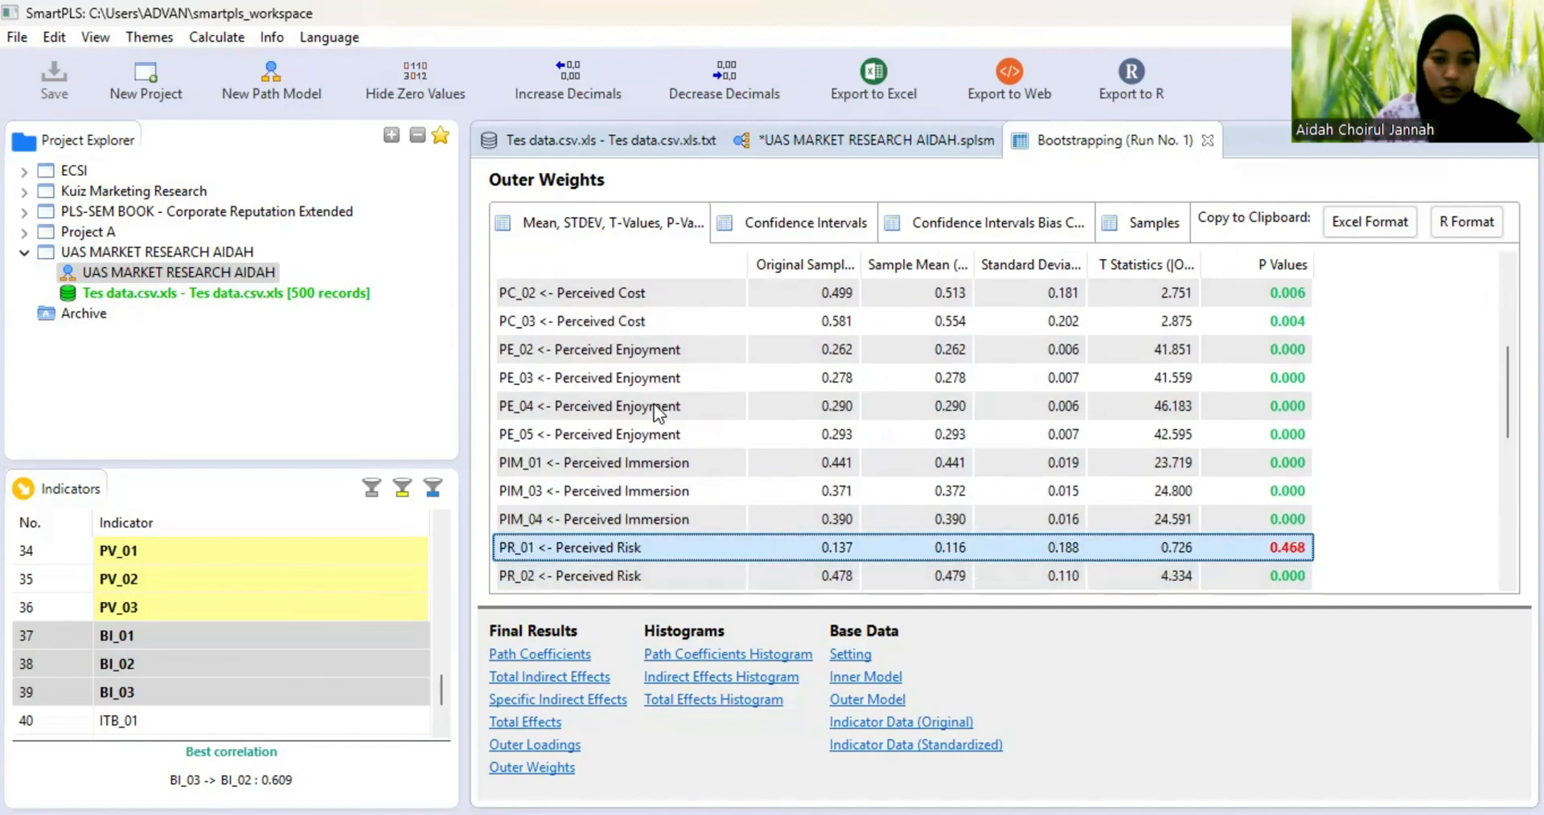
{"action": "key", "text": "Down"}
{"action": "key", "text": "Down"}
{"action": "key", "text": "Up"}
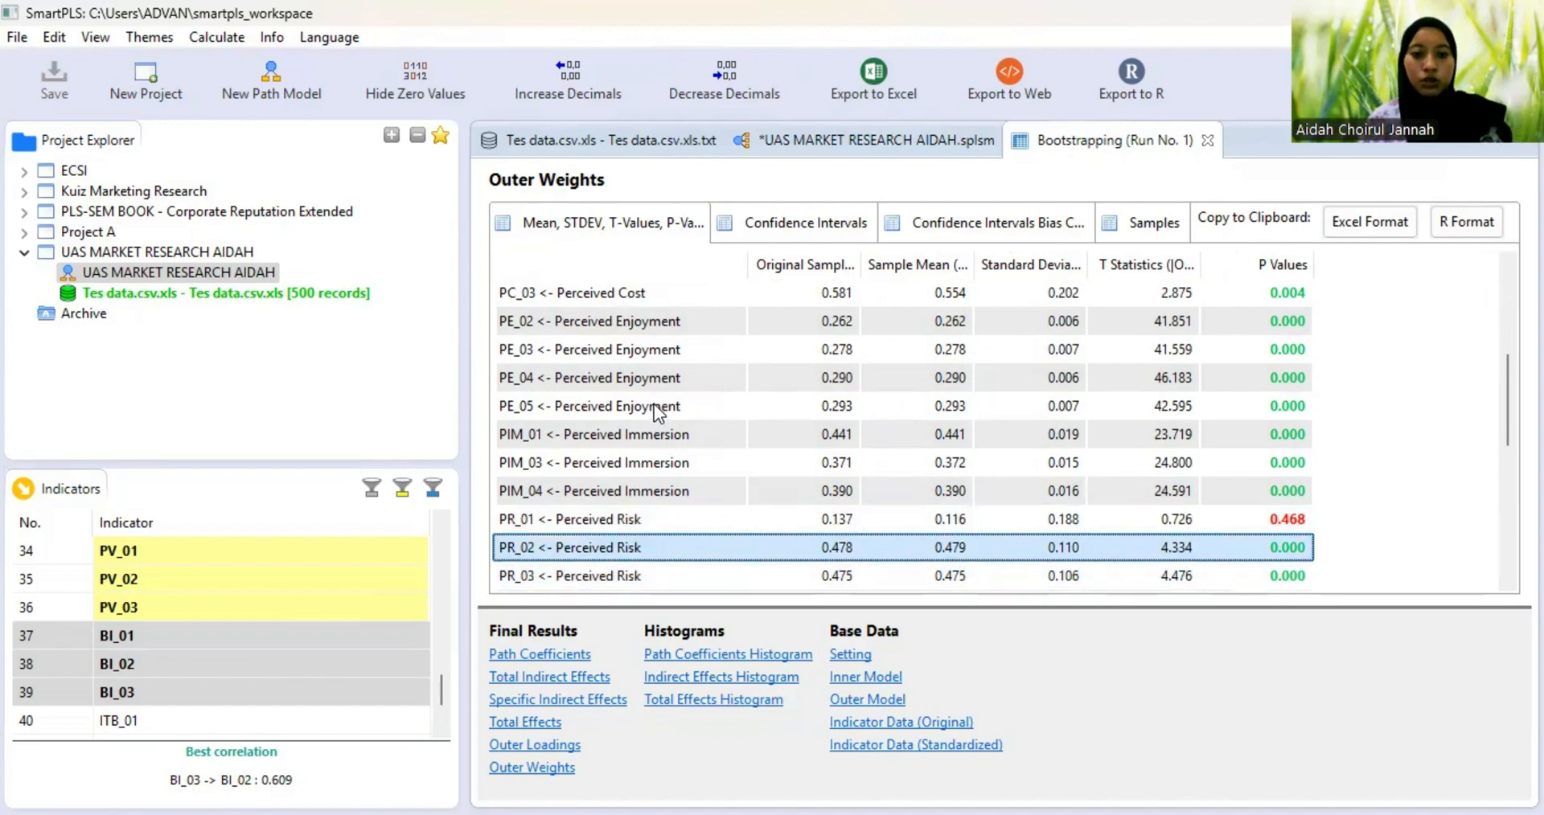
{"action": "key", "text": "Down"}
{"action": "key", "text": "Down"}
{"action": "key", "text": "Down"}
{"action": "key", "text": "Down"}
{"action": "key", "text": "Down"}
{"action": "key", "text": "Down"}
{"action": "key", "text": "Down"}
{"action": "key", "text": "Down"}
{"action": "key", "text": "Down"}
{"action": "key", "text": "Down"}
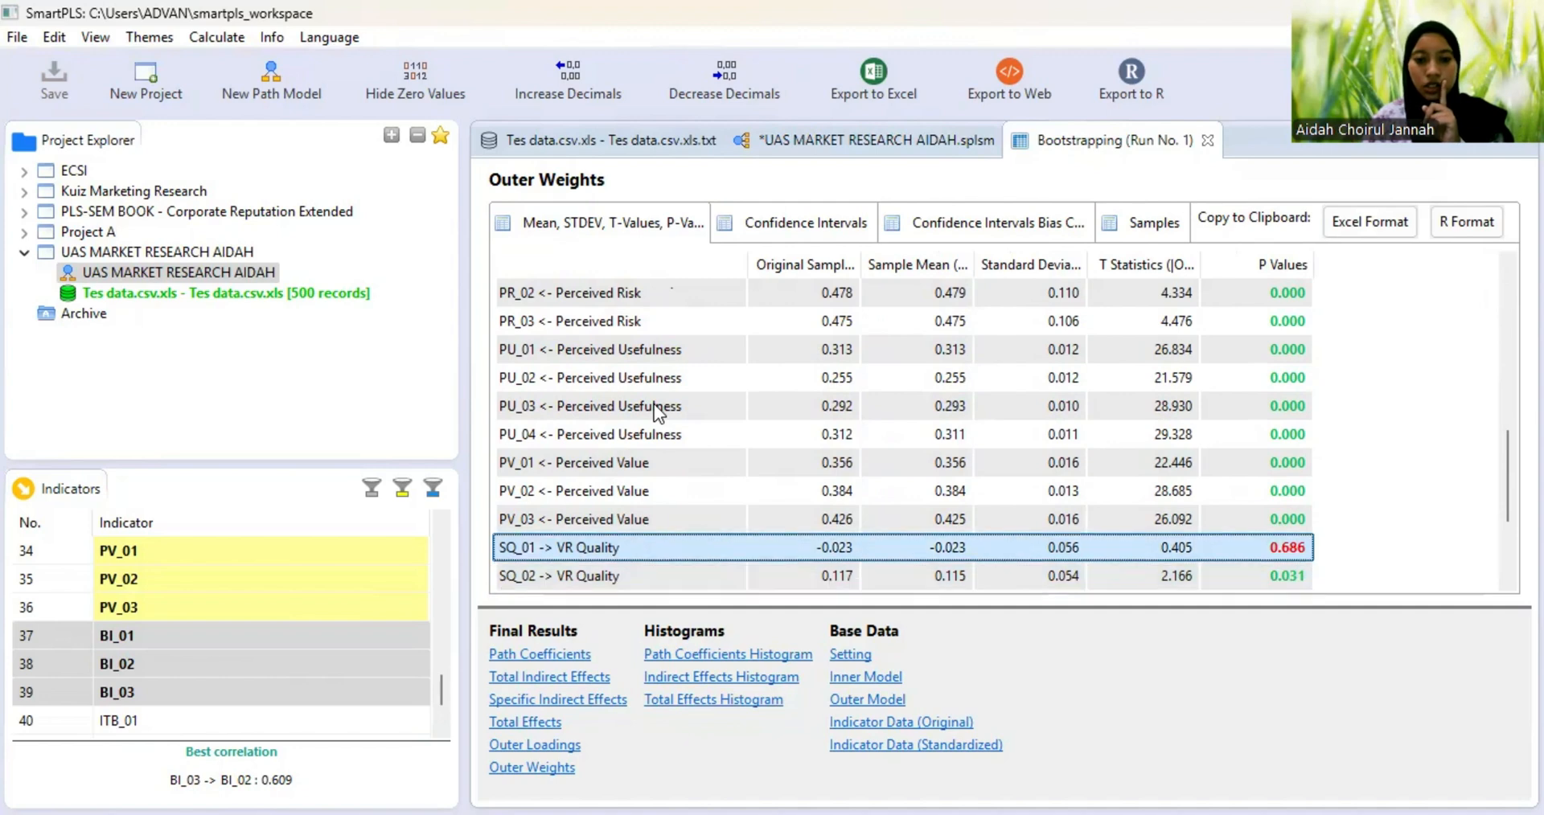
{"action": "key", "text": "Up"}
{"action": "key", "text": "Up"}
{"action": "key", "text": "Down"}
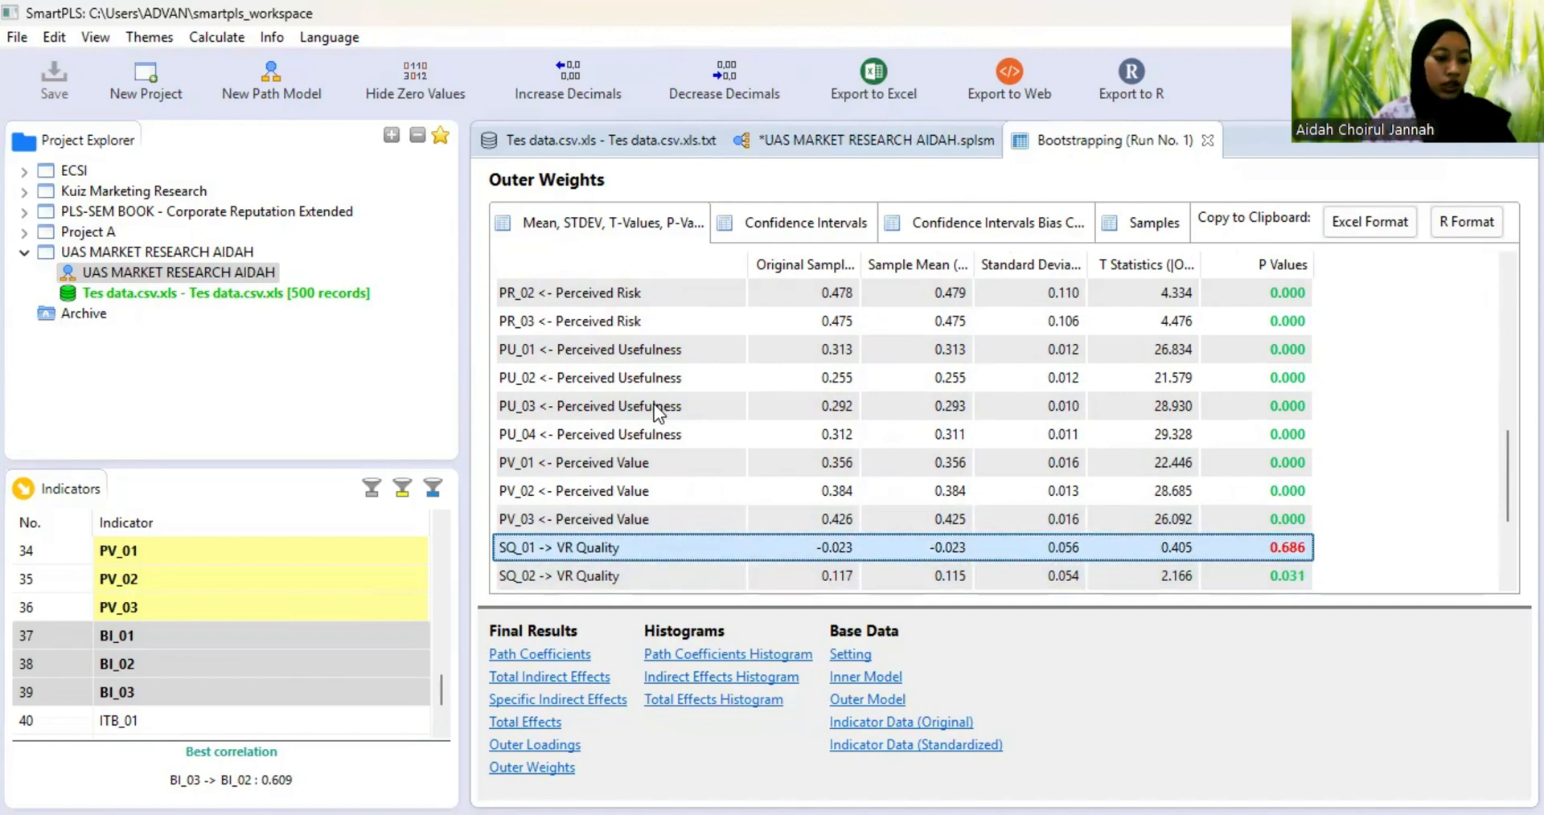
{"action": "key", "text": "Down"}
{"action": "key", "text": "Down"}
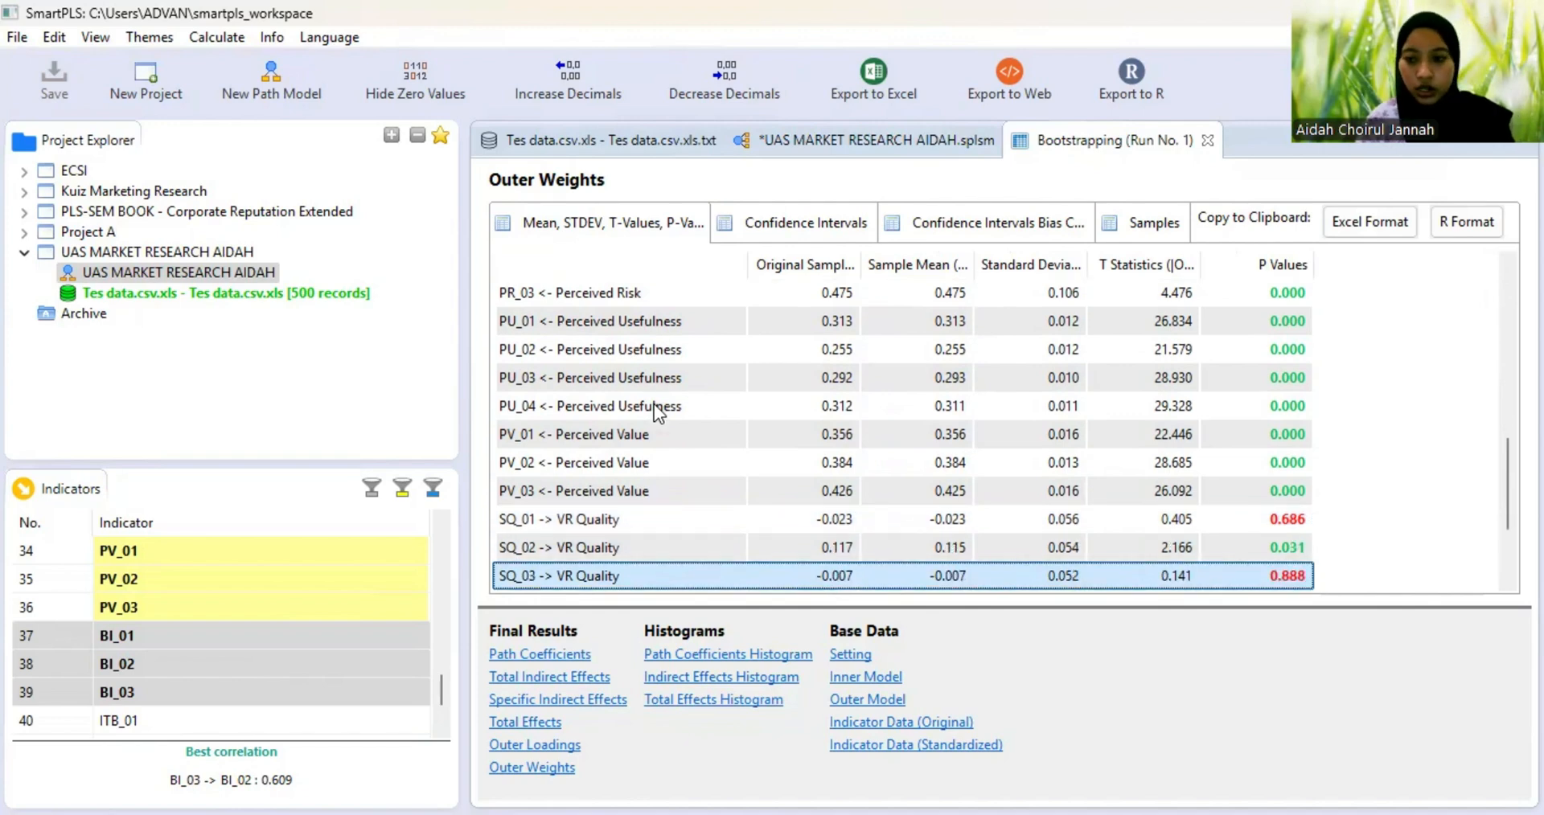
{"action": "key", "text": "Down"}
{"action": "key", "text": "Down"}
{"action": "key", "text": "Down"}
{"action": "key", "text": "Down"}
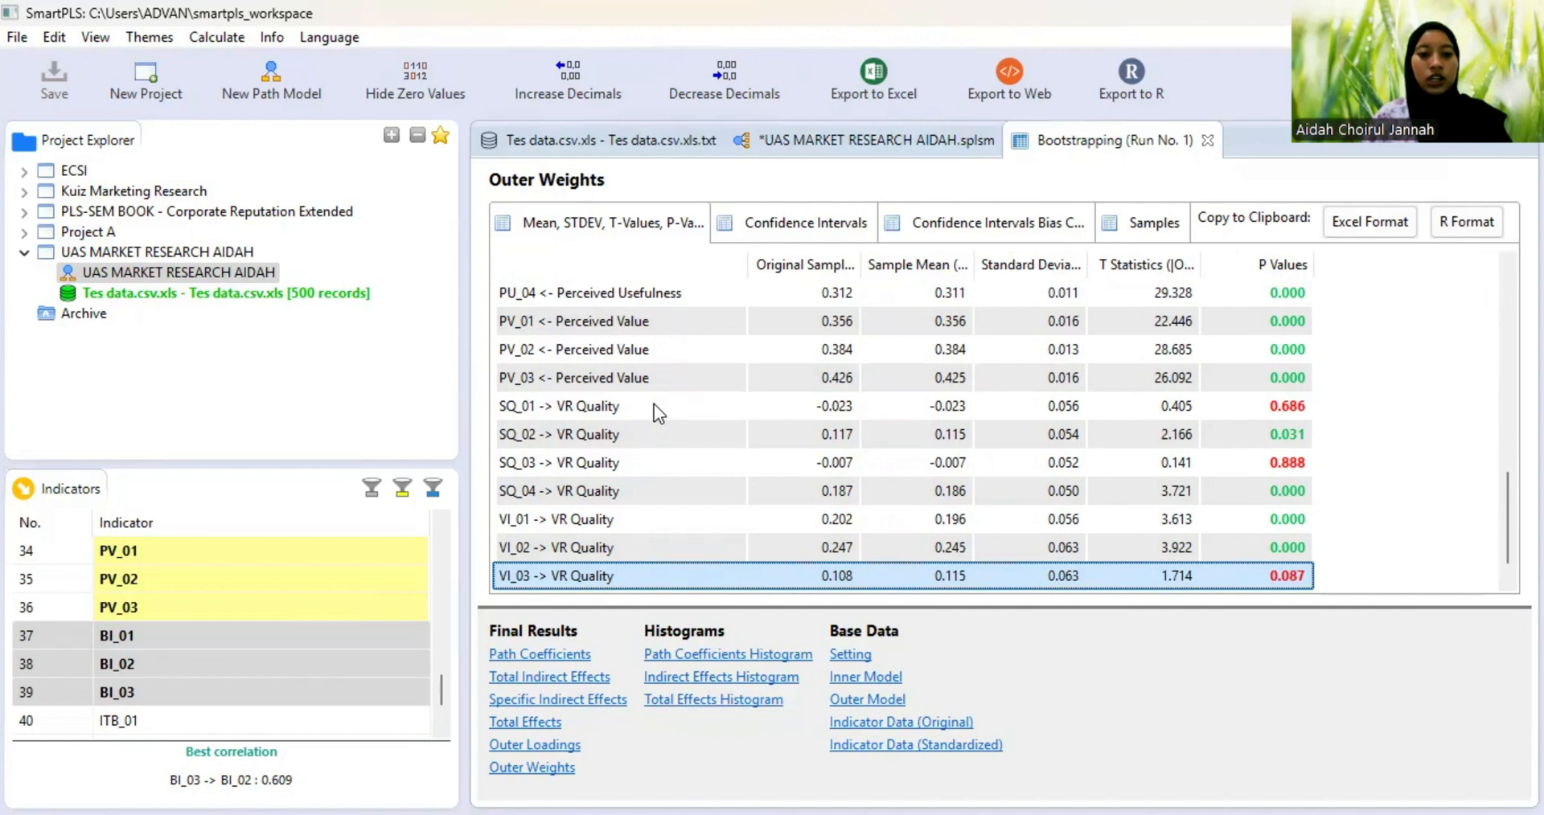
{"action": "key", "text": "Down"}
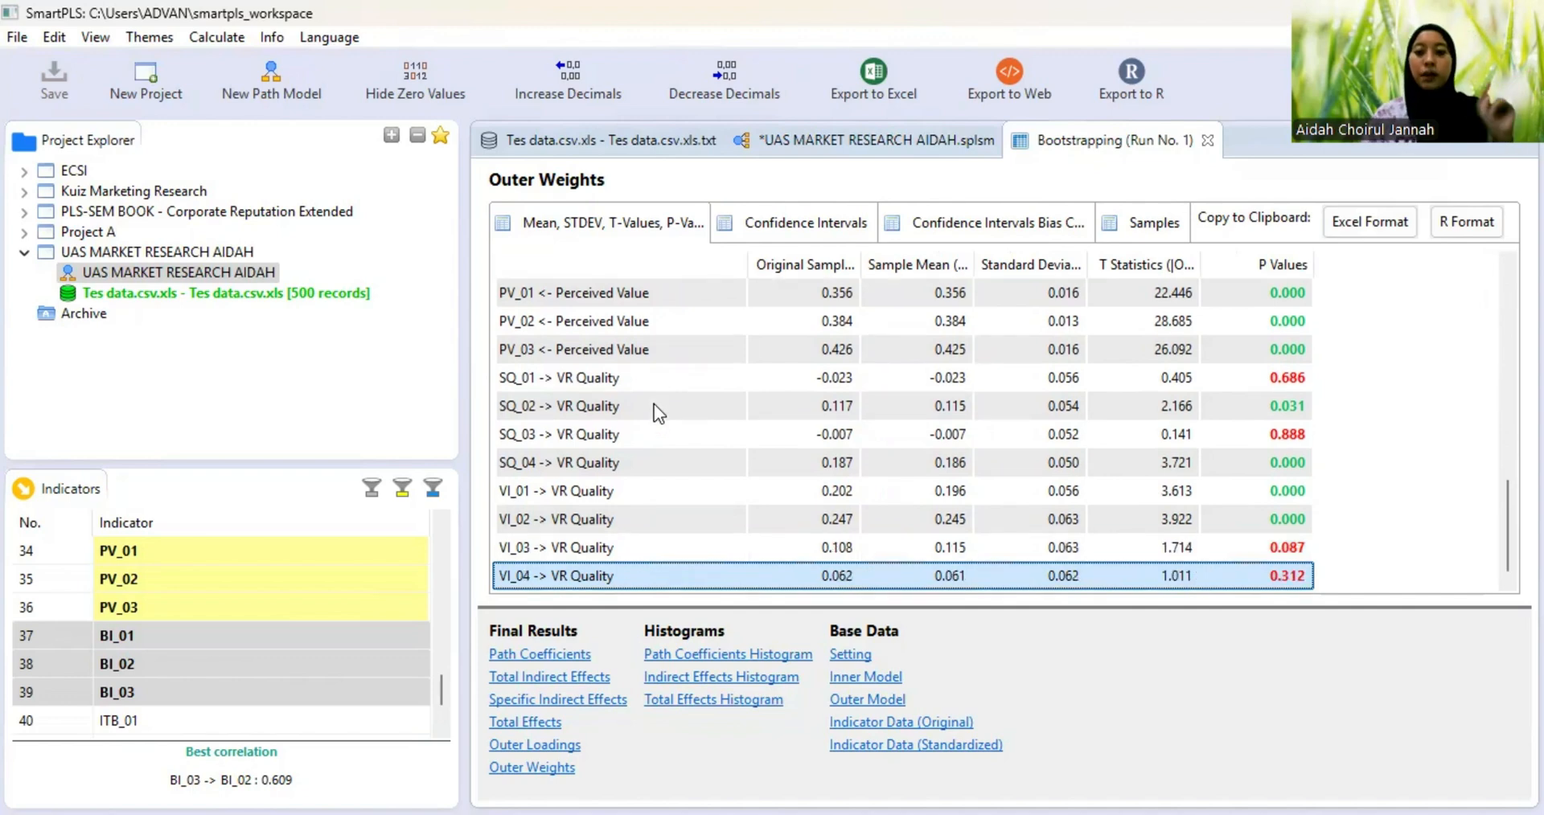
- Return to the path model and delete indicators CQ_02, SQ_01, SQ_03, VI_03 and VI_04 from VR Quality
{"action": "left_click", "coordinate": [855, 150]}
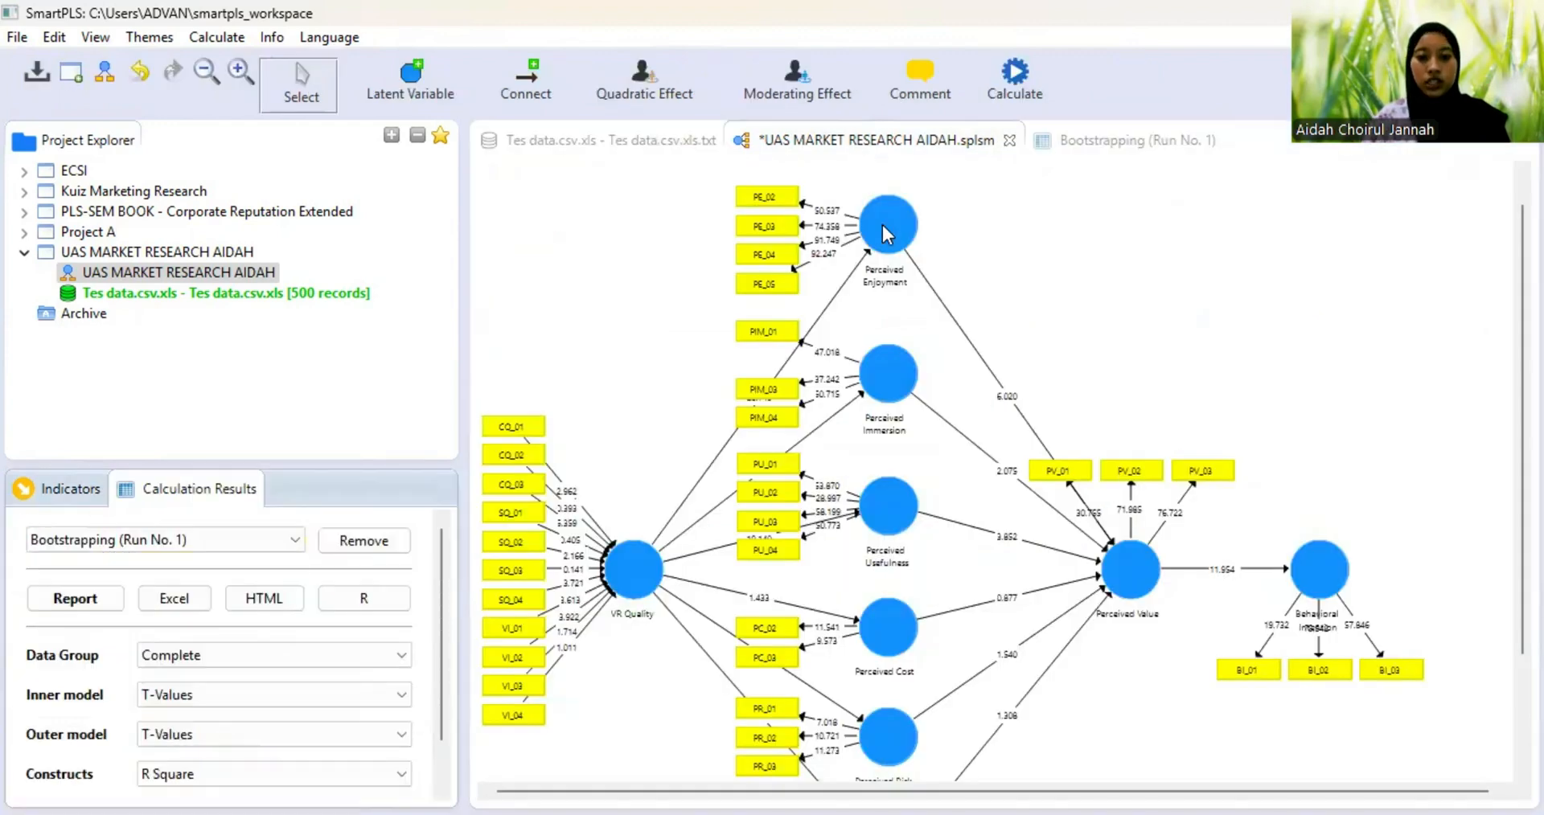
{"action": "left_click", "coordinate": [534, 432]}
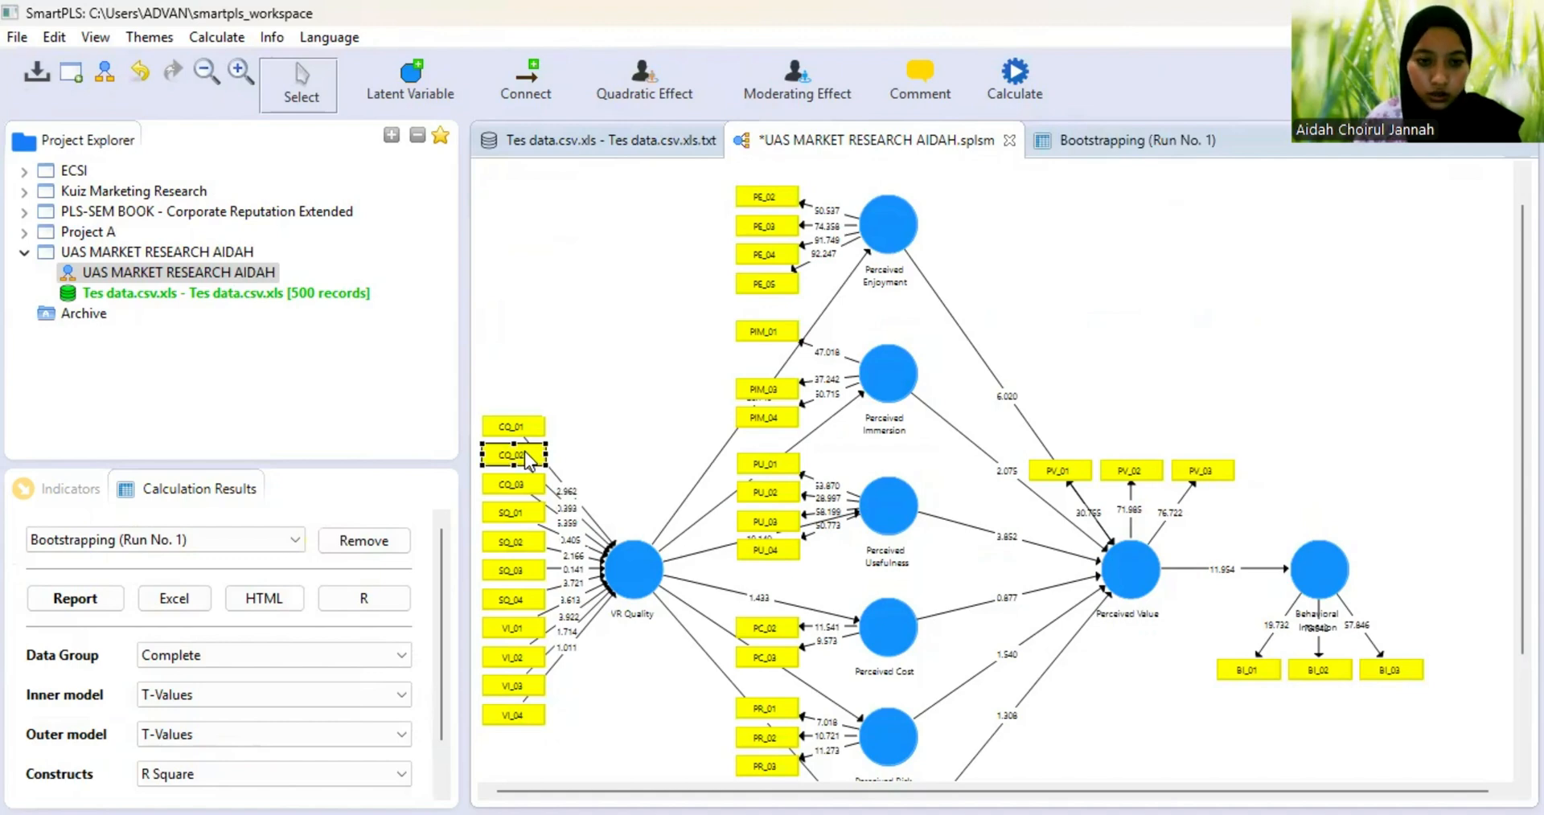
{"action": "key", "text": "Delete"}
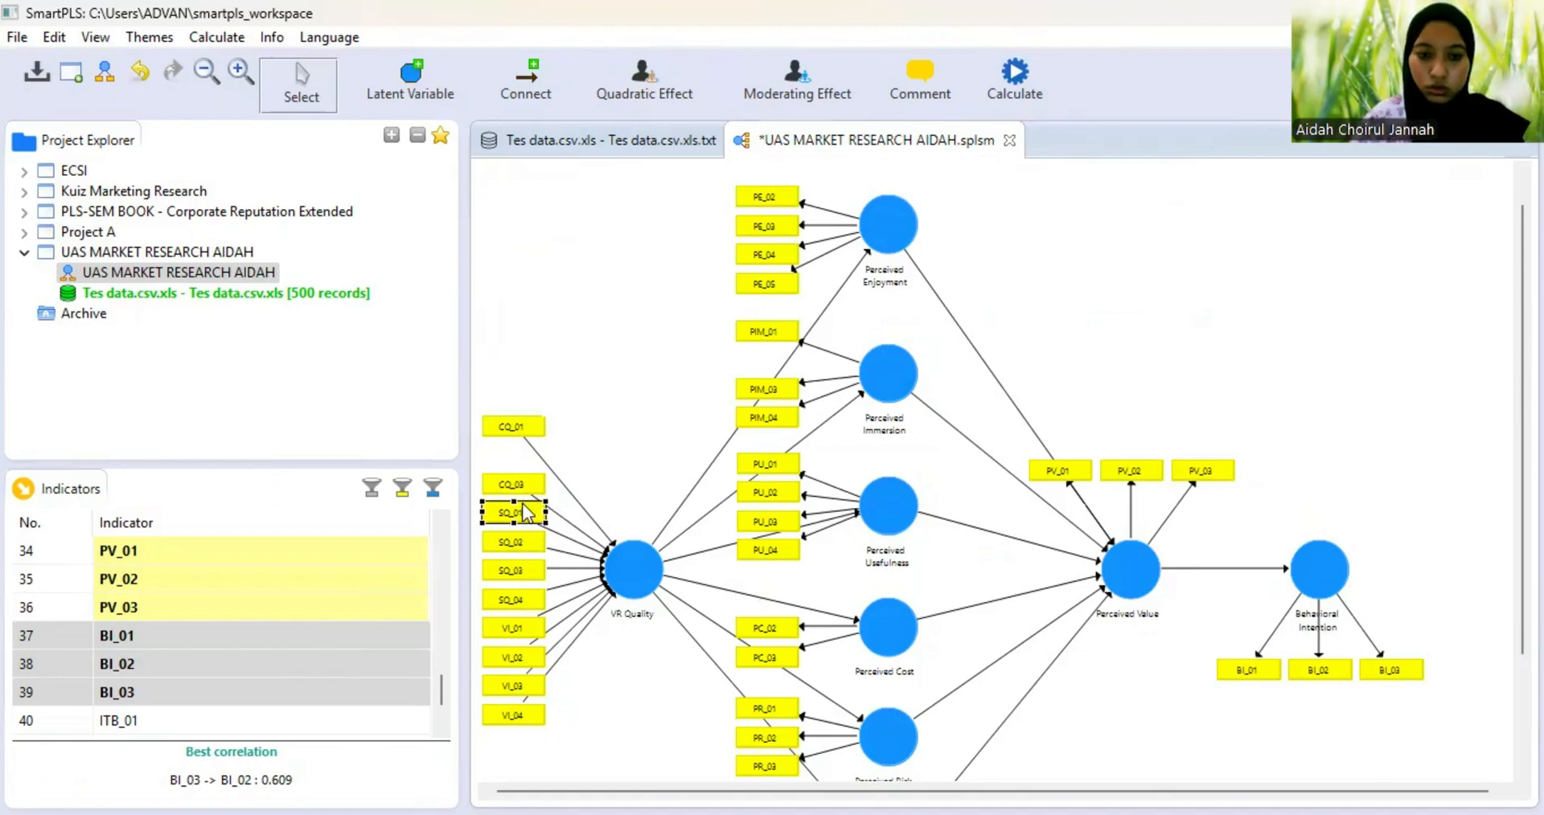
{"action": "key", "text": "Delete"}
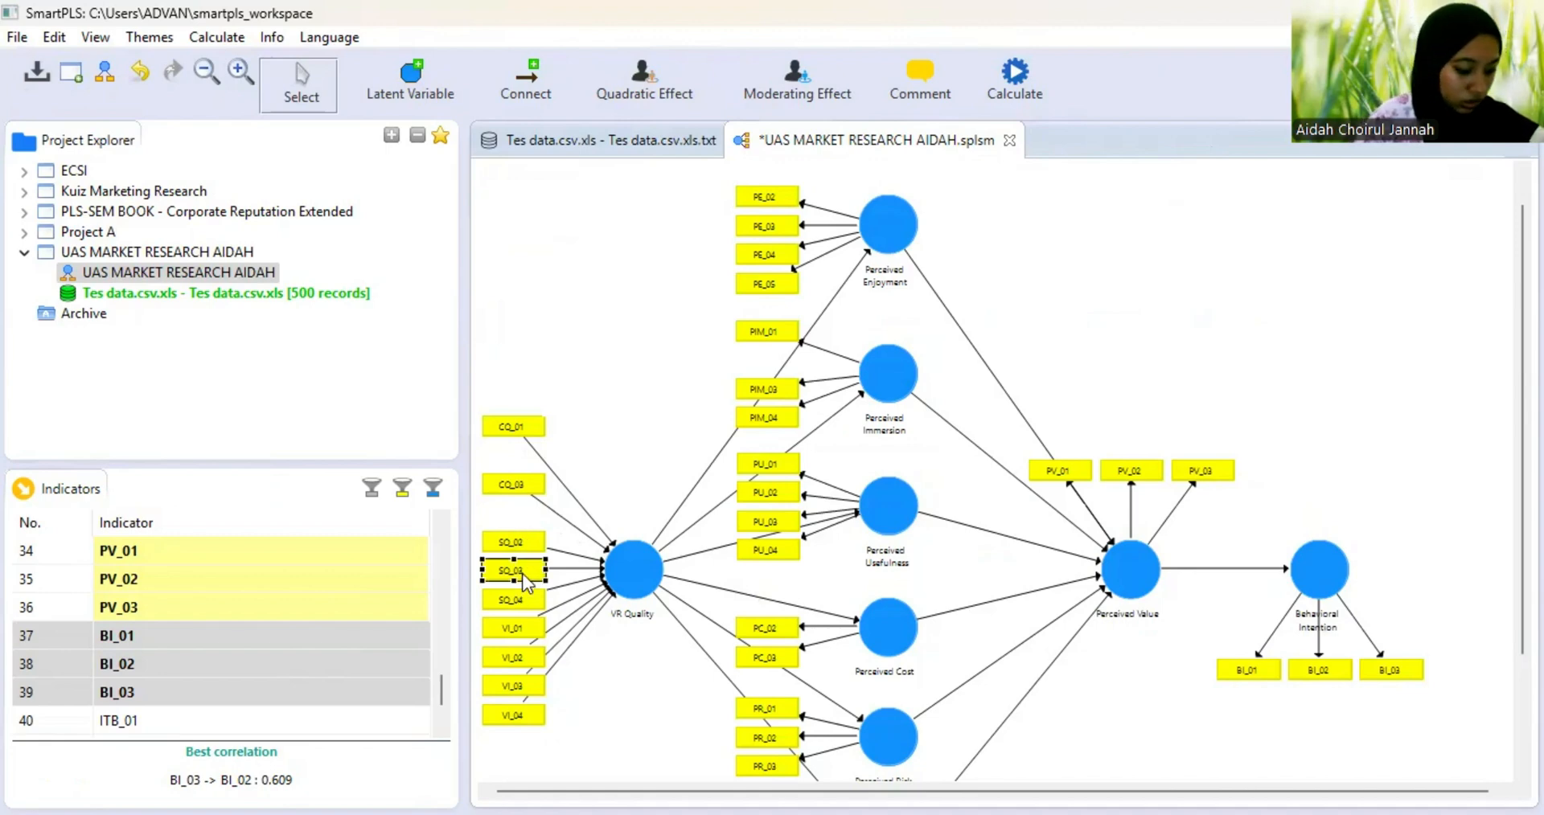
{"action": "key", "text": "Delete"}
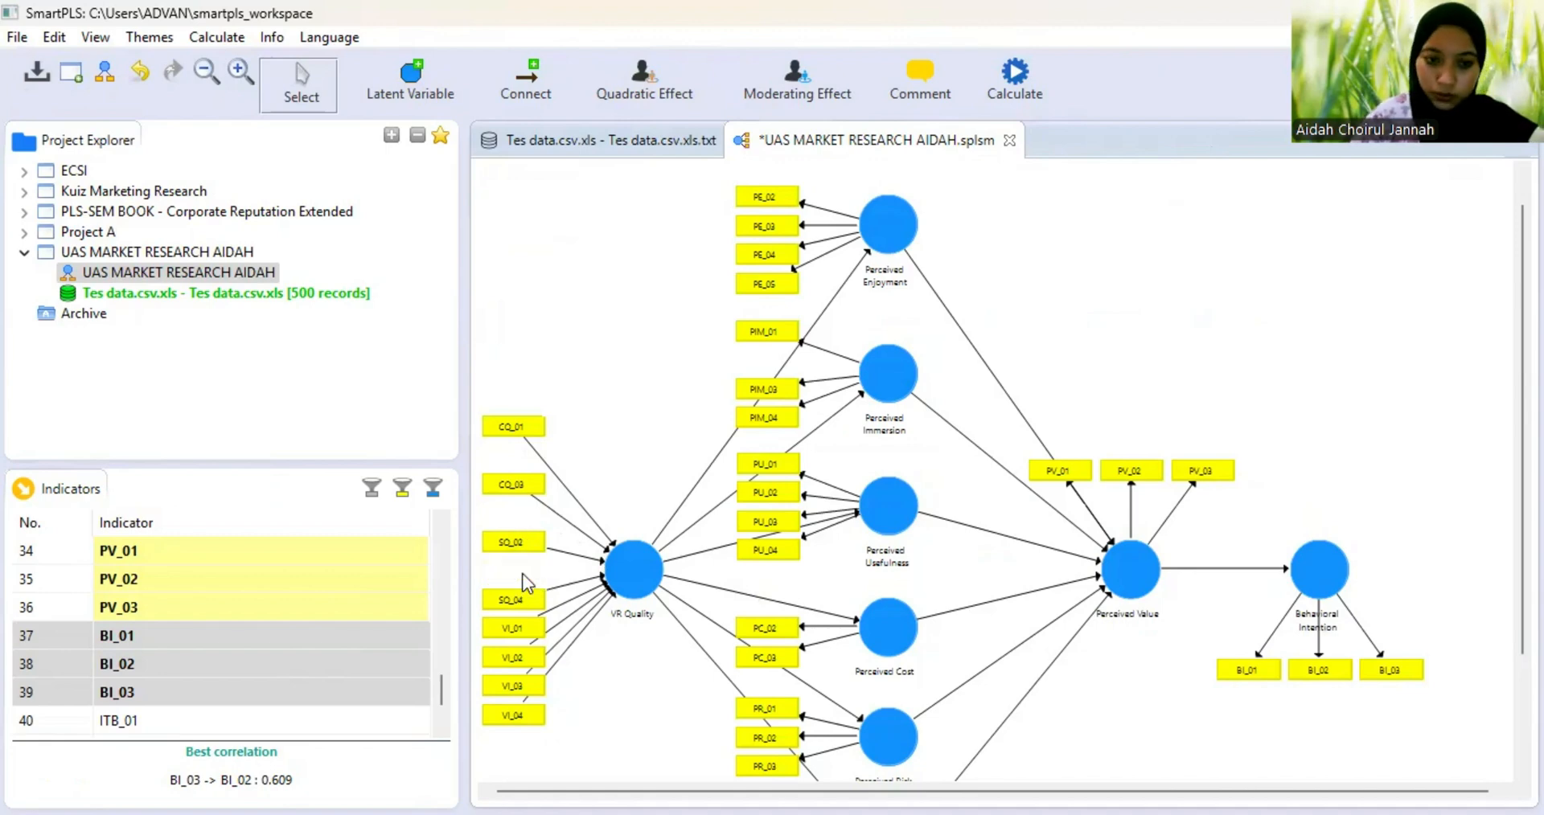
{"action": "left_click", "coordinate": [529, 687]}
{"action": "key", "text": "Delete"}
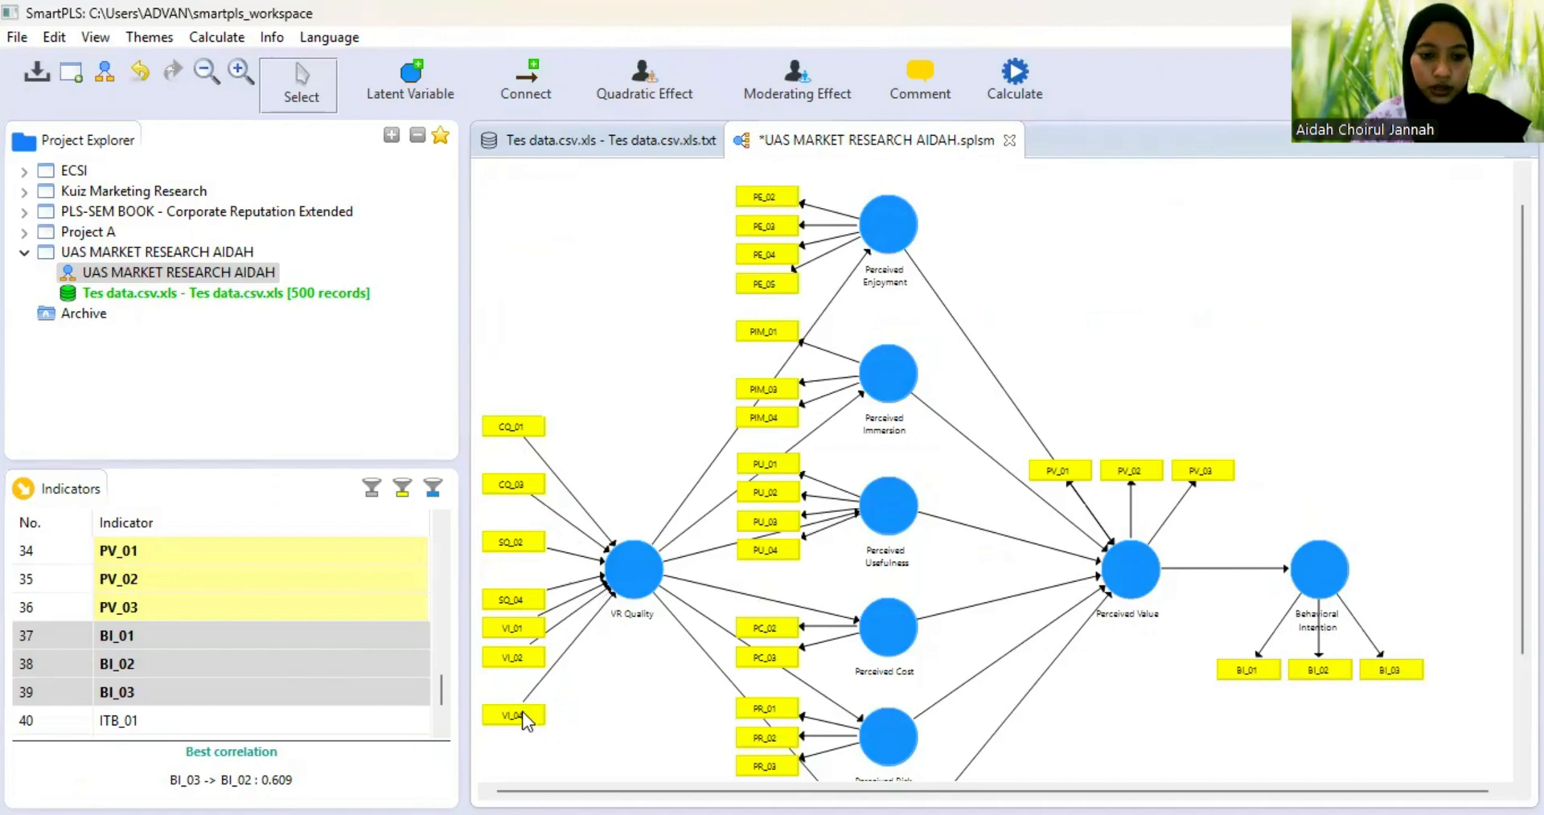
{"action": "key", "text": "Delete"}
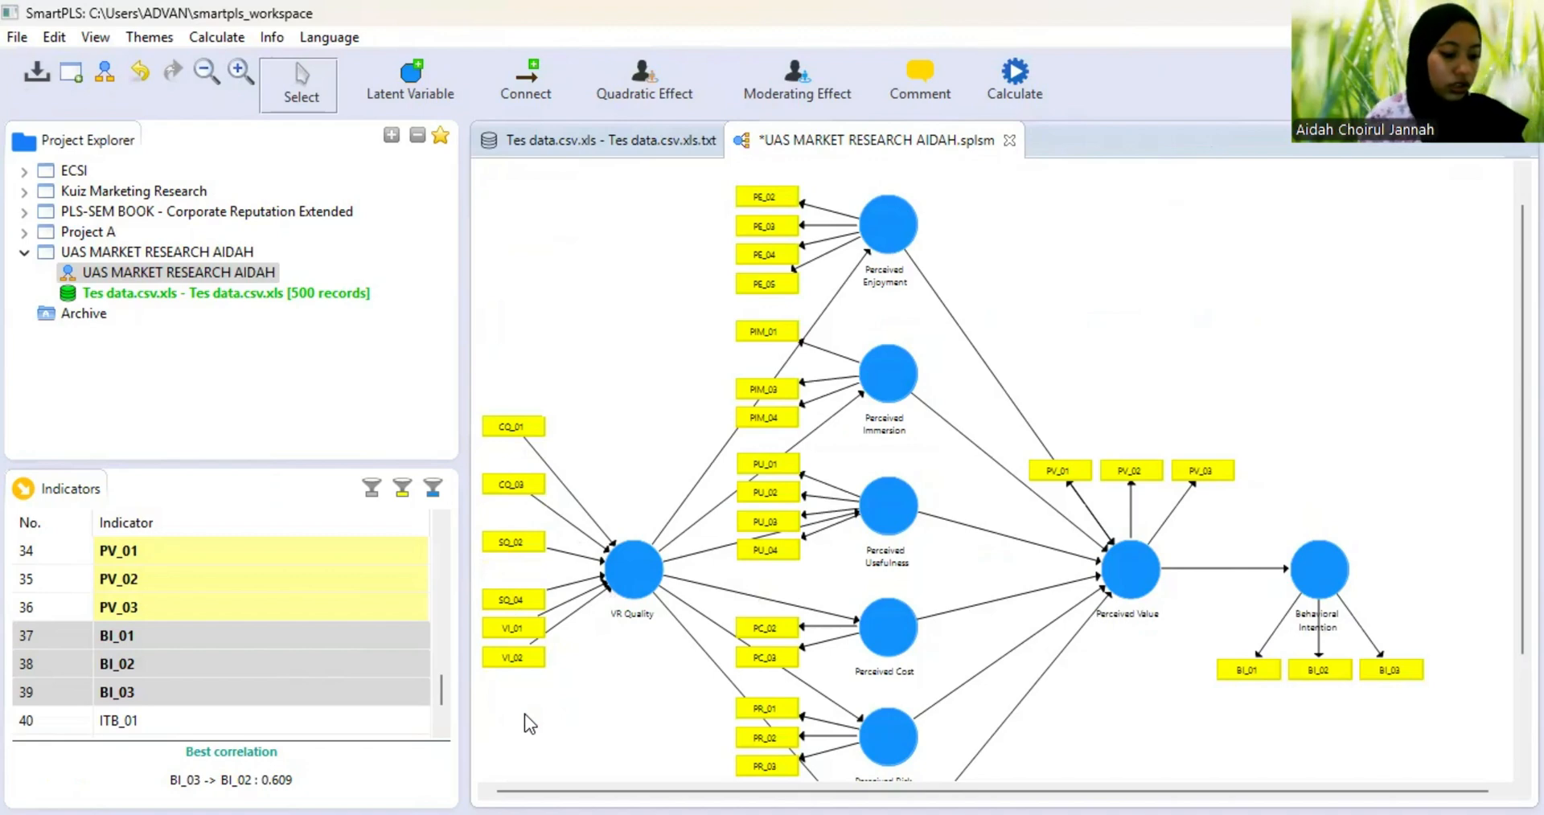
- Rerun Basic Bootstrapping on the reduced model with 500 subsamples, the test type changed to One Tailed and significance level 0.05
{"action": "left_click", "coordinate": [1024, 99]}
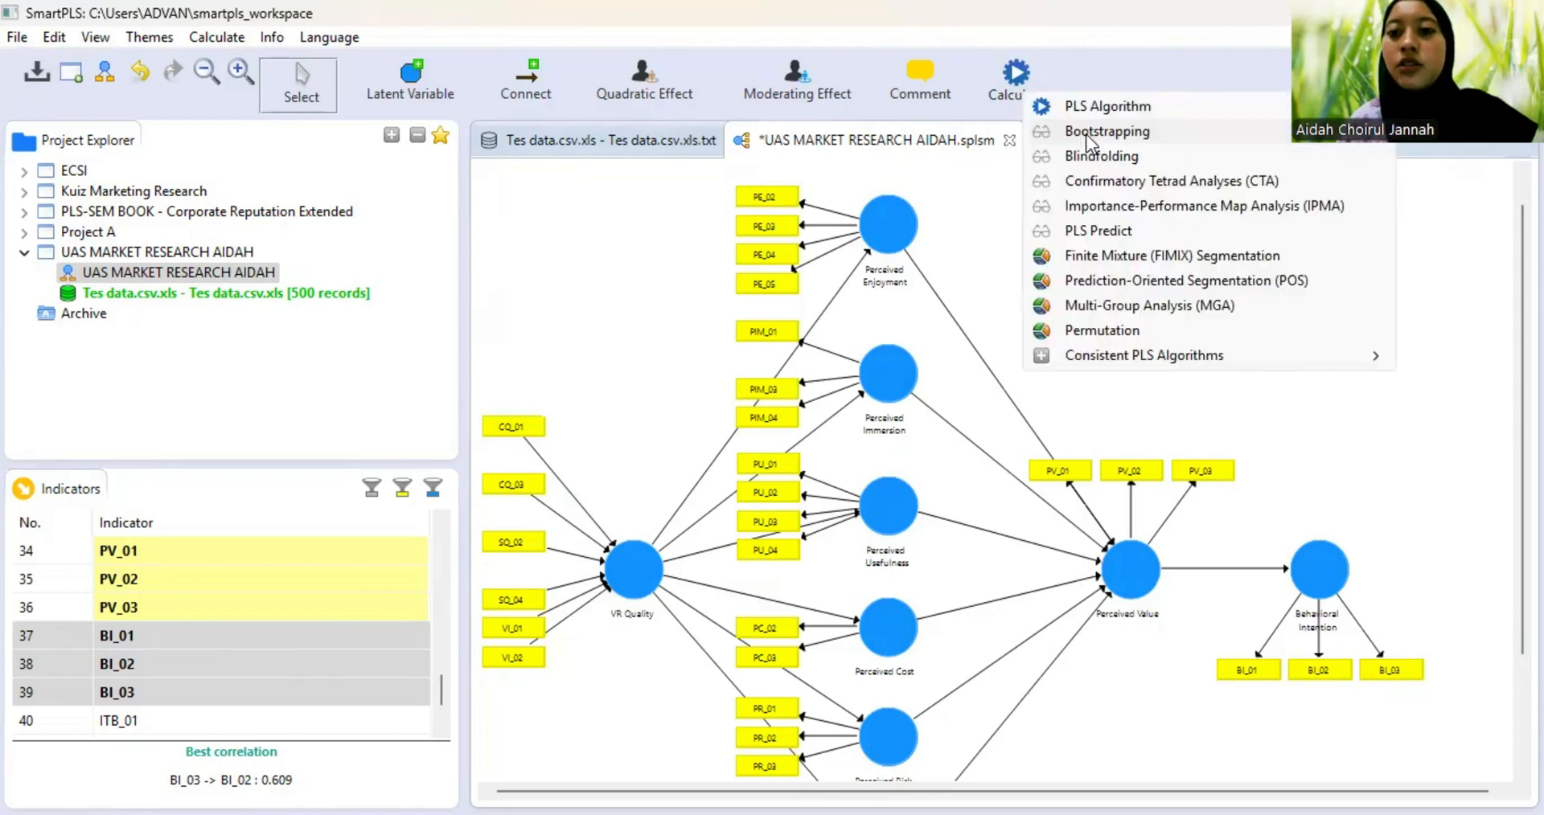
{"action": "left_click", "coordinate": [1088, 134]}
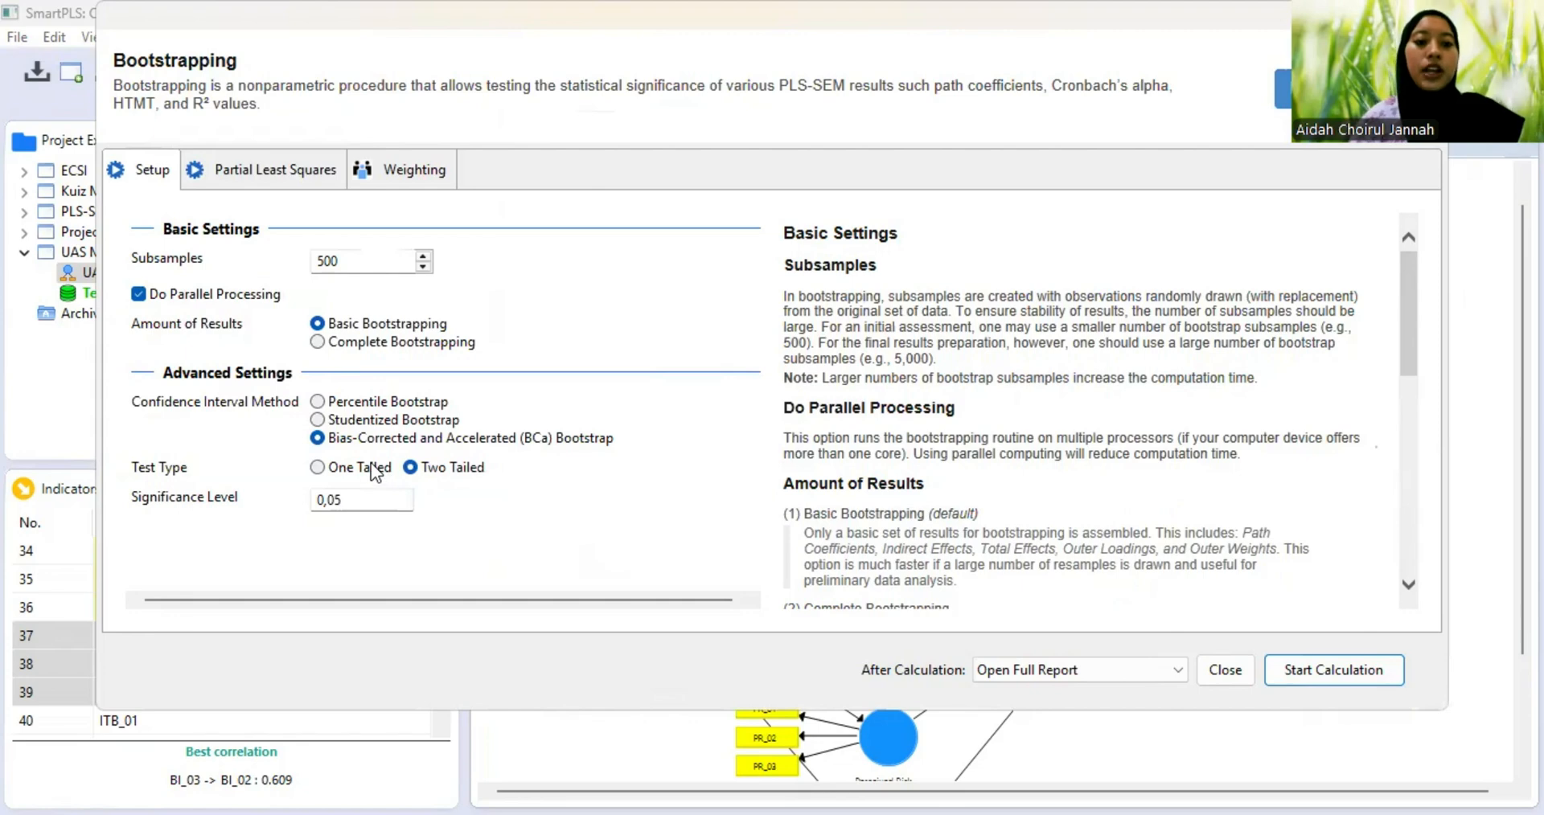
{"action": "left_click", "coordinate": [371, 467]}
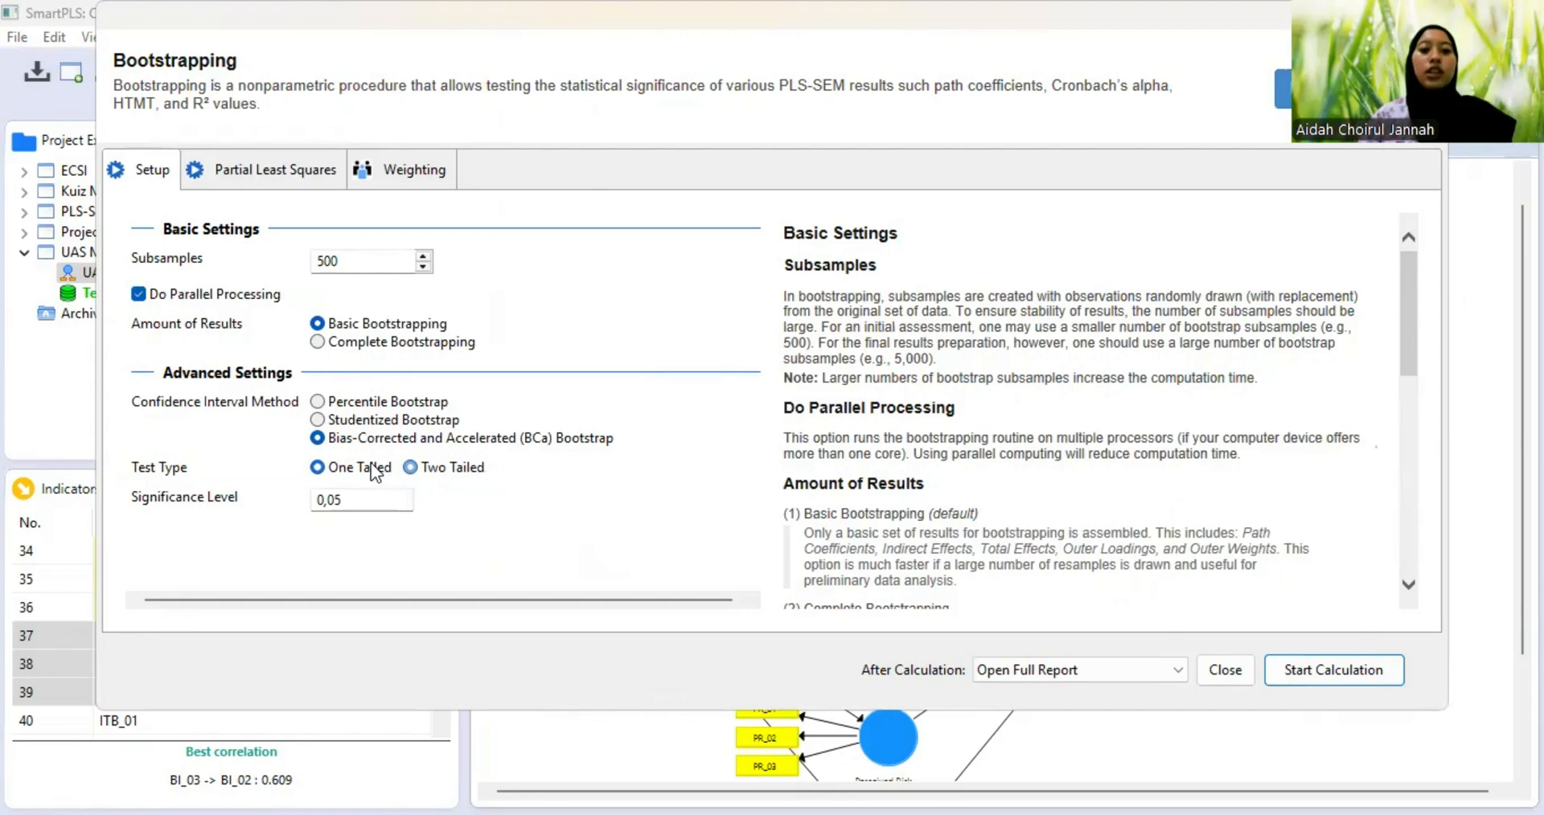
{"action": "left_click", "coordinate": [1297, 665]}
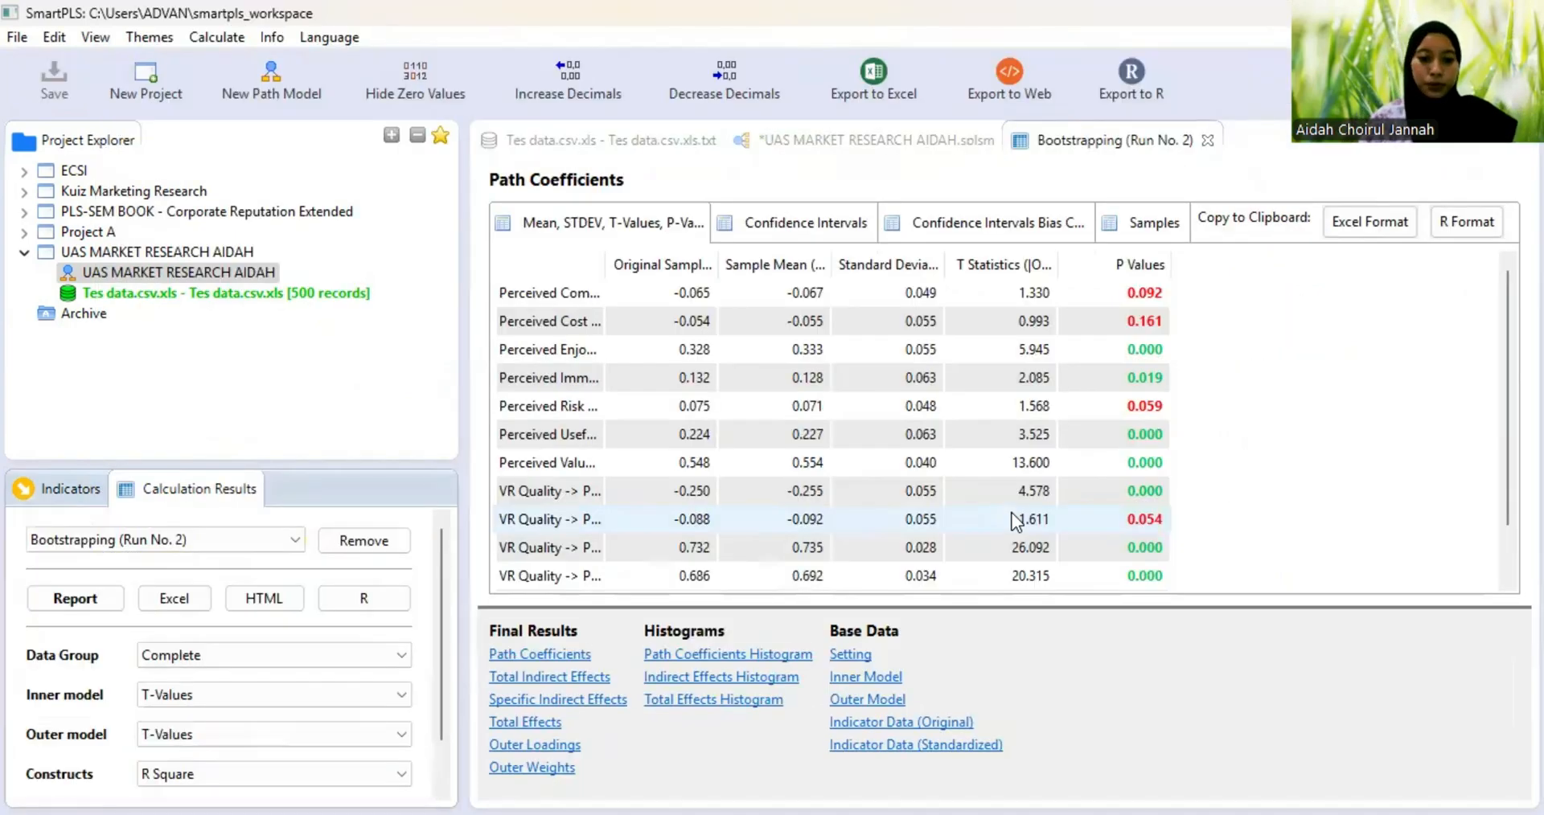
- Examine the outer weights of the second bootstrapping run for the significance of the remaining indicators, especially PR_01 of Perceived Risk
{"action": "left_click", "coordinate": [526, 769]}
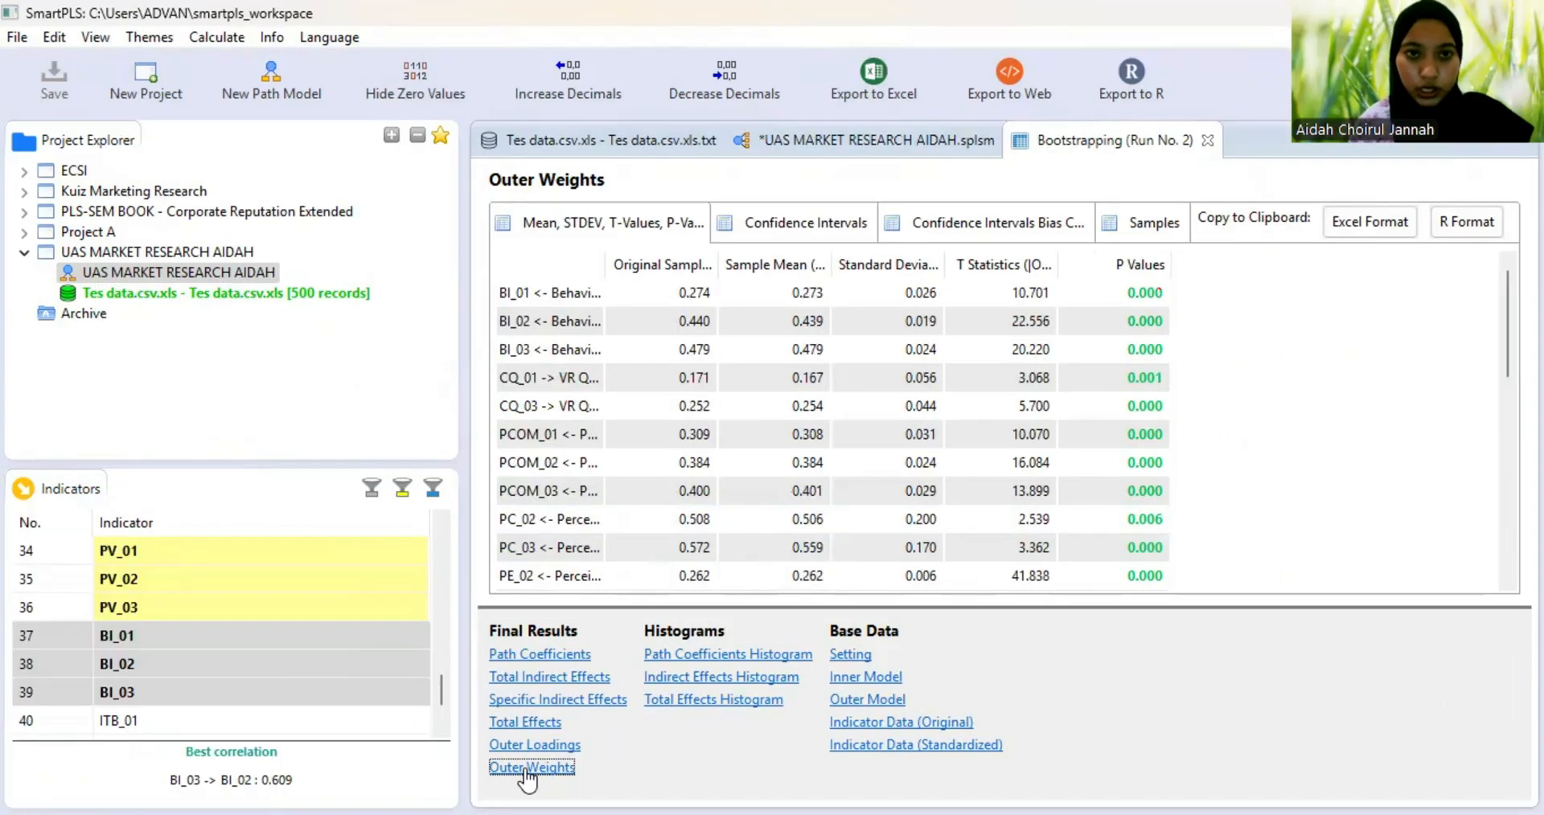
{"action": "scroll", "coordinate": [957, 551], "scroll_direction": "down", "scroll_amount": 7}
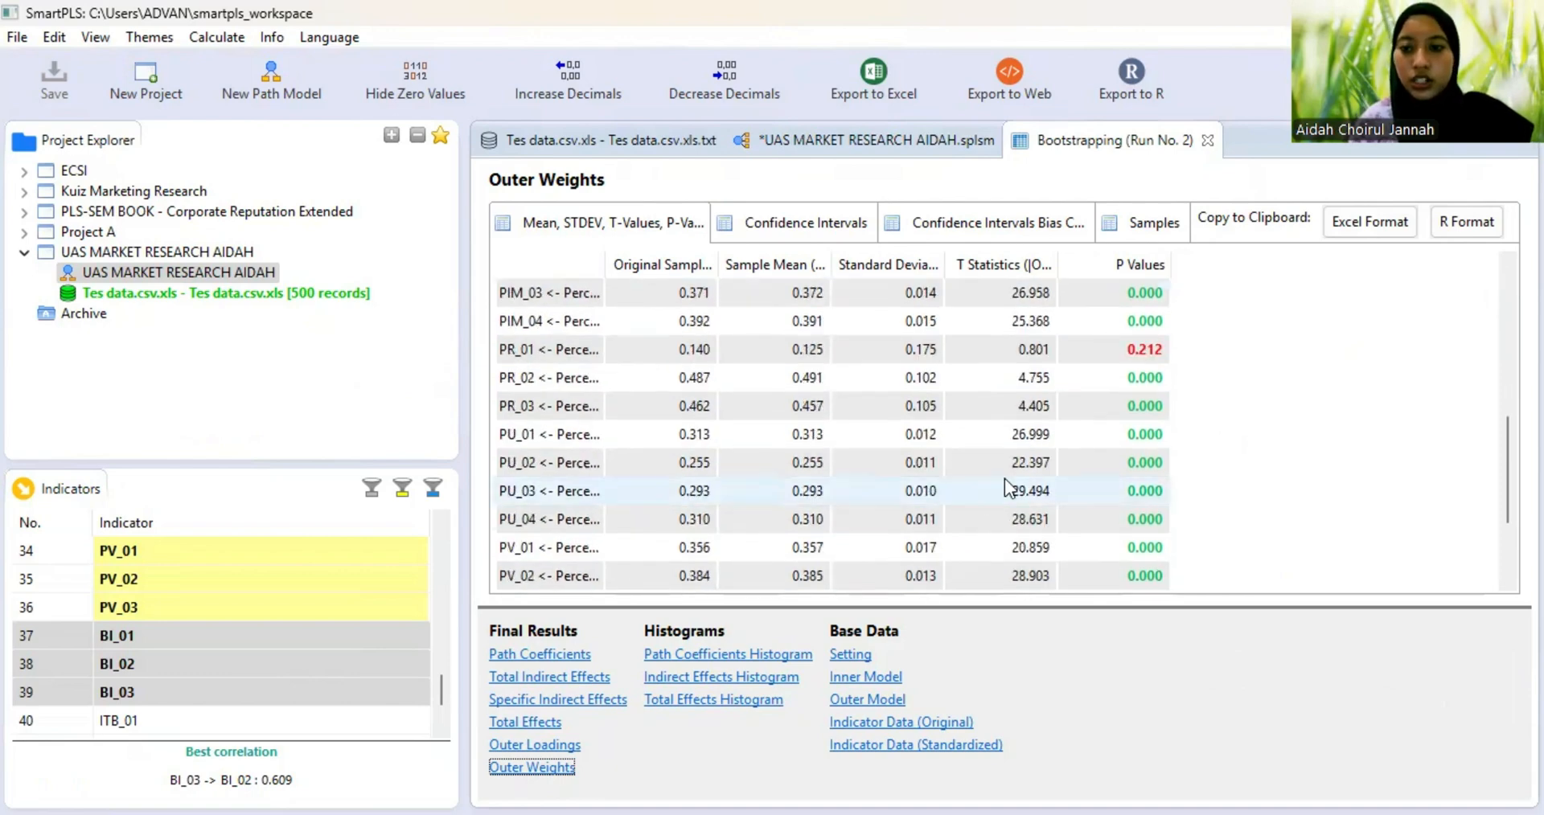
{"action": "scroll", "coordinate": [1005, 479], "scroll_direction": "down", "scroll_amount": 2}
{"action": "scroll", "coordinate": [1005, 479], "scroll_direction": "up", "scroll_amount": 3}
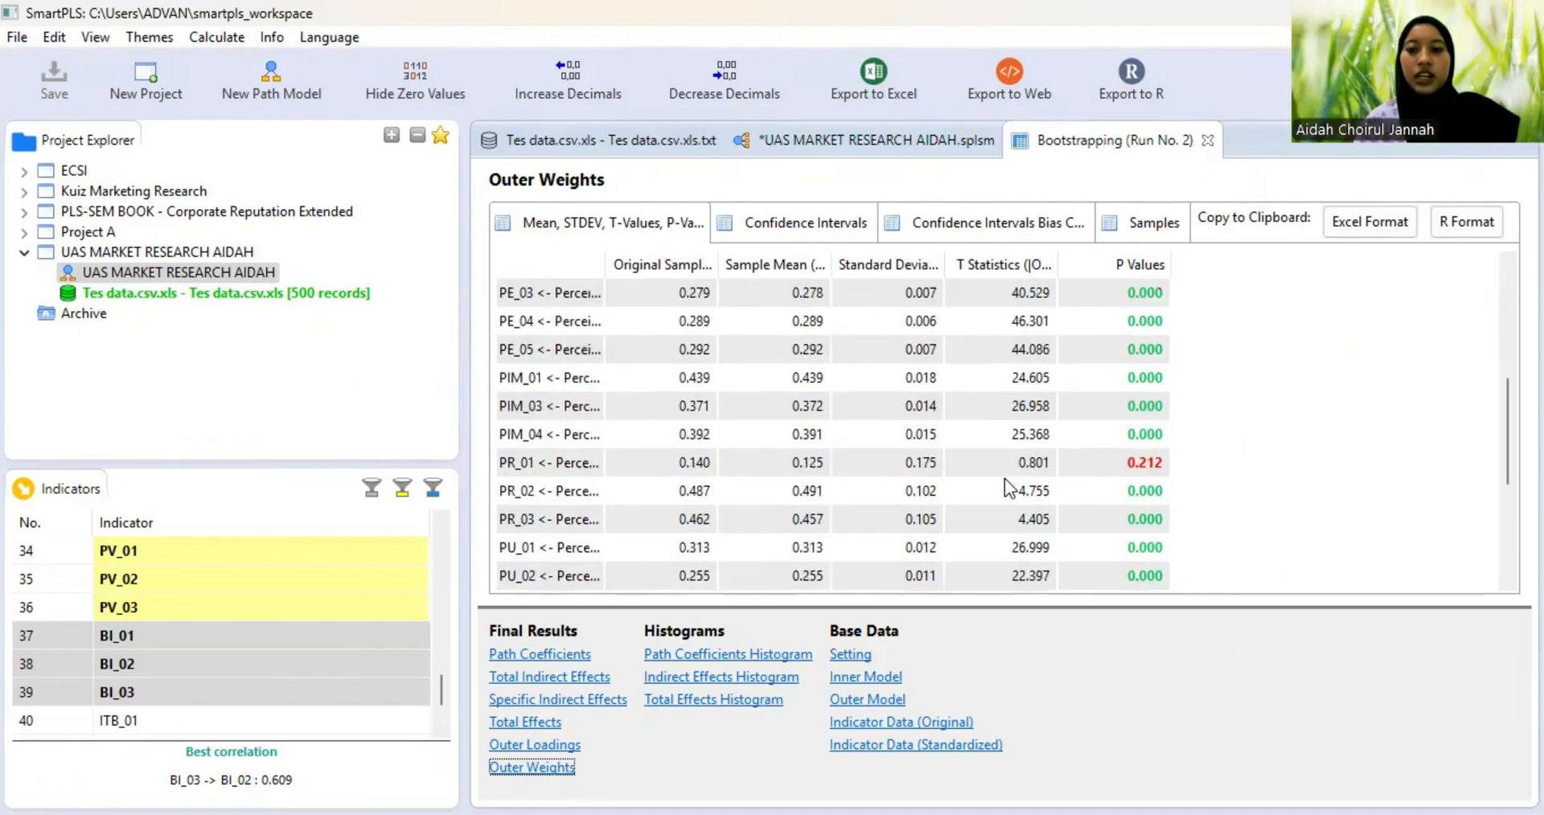
{"action": "left_click", "coordinate": [911, 463]}
{"action": "scroll", "coordinate": [915, 462], "scroll_direction": "down", "scroll_amount": 2}
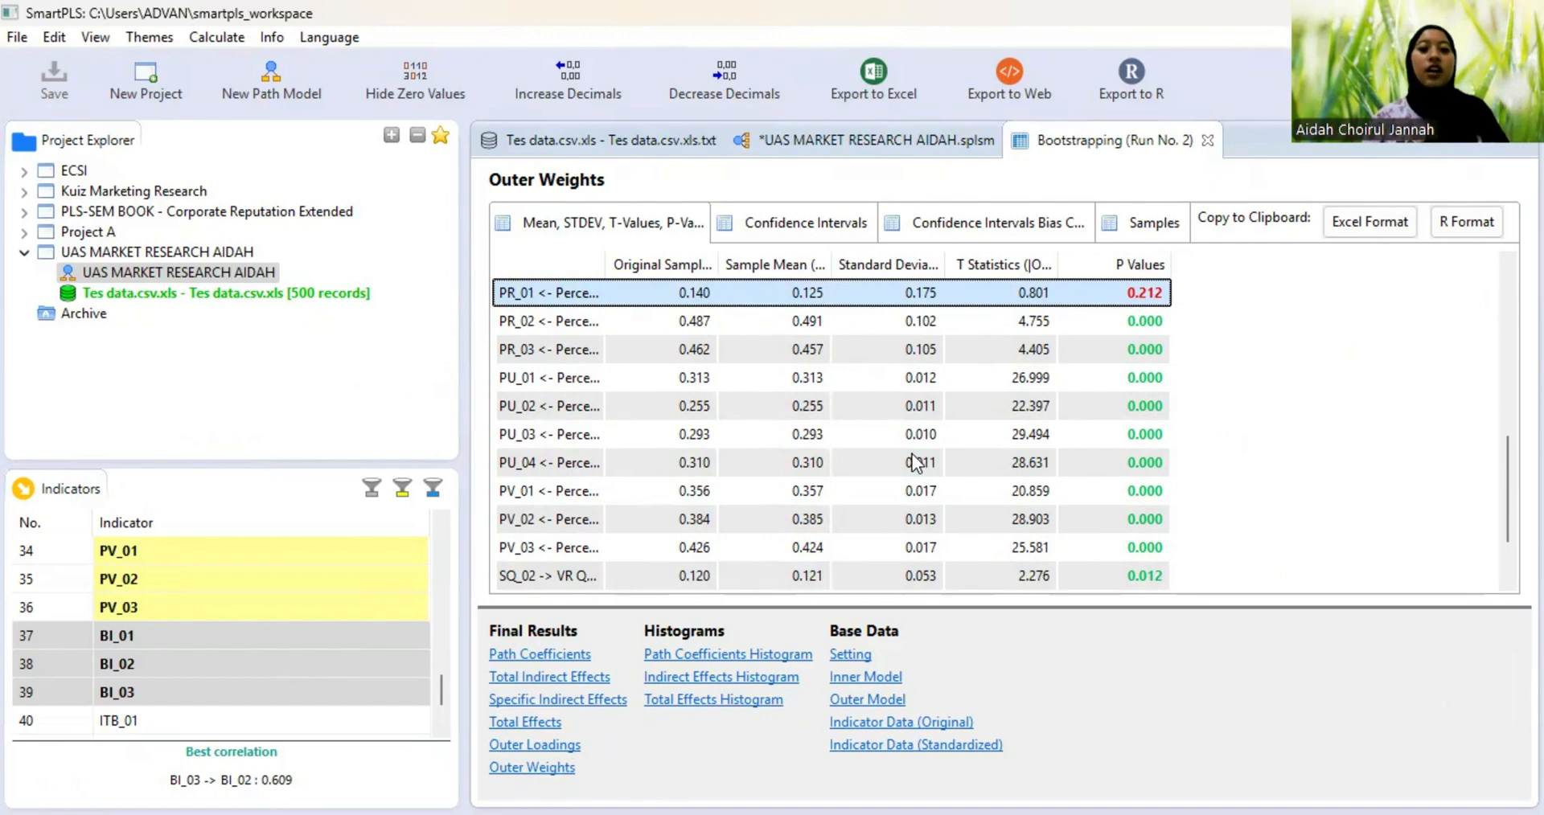
- Display the path coefficients of the second bootstrapping run, sorted ascending by path name with the column wide enough for full names
{"action": "left_click", "coordinate": [583, 656]}
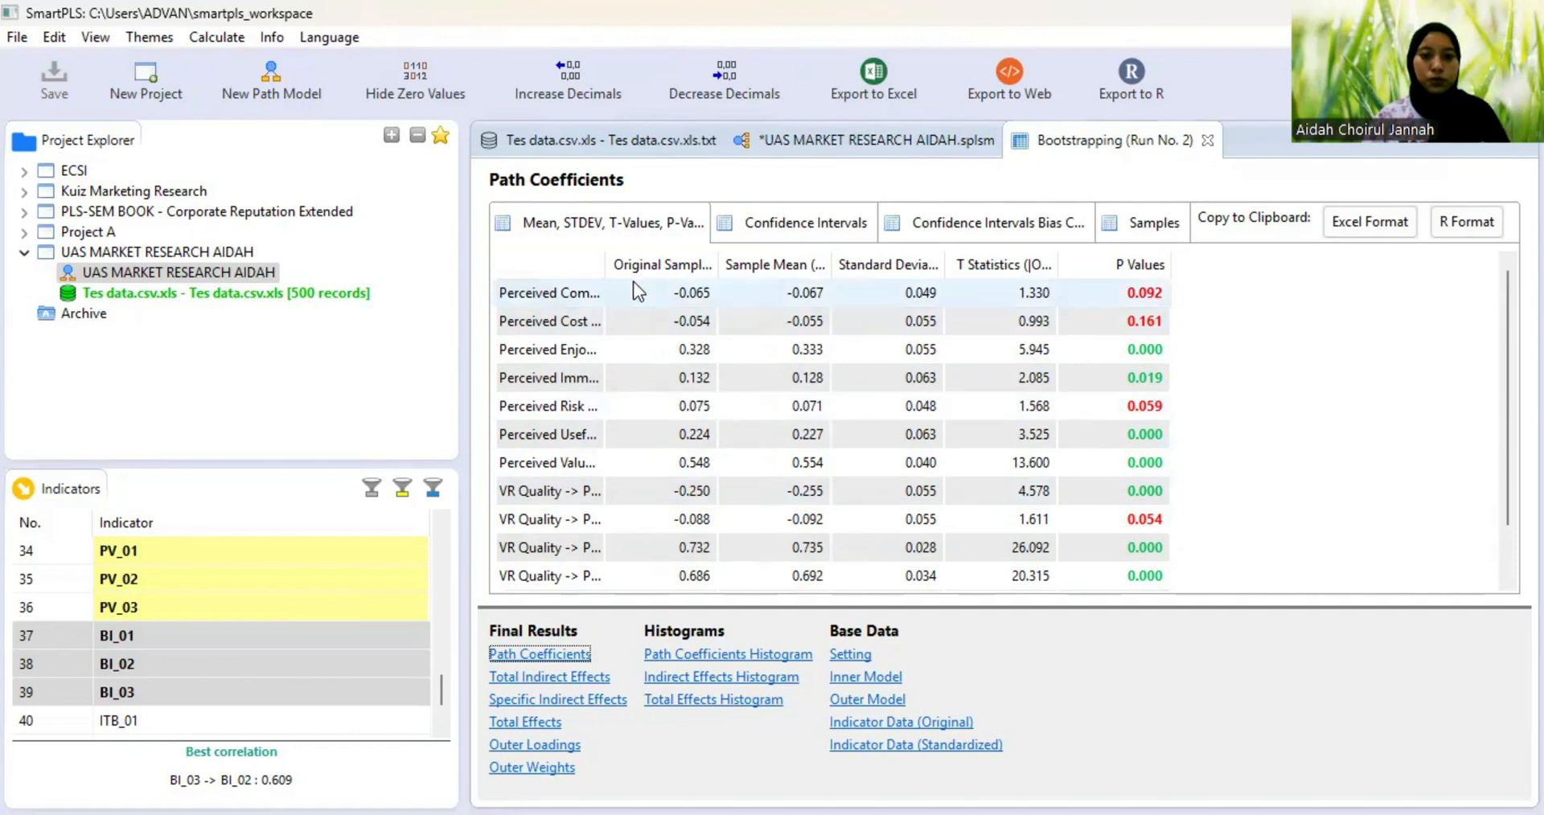
{"action": "left_click", "coordinate": [575, 268]}
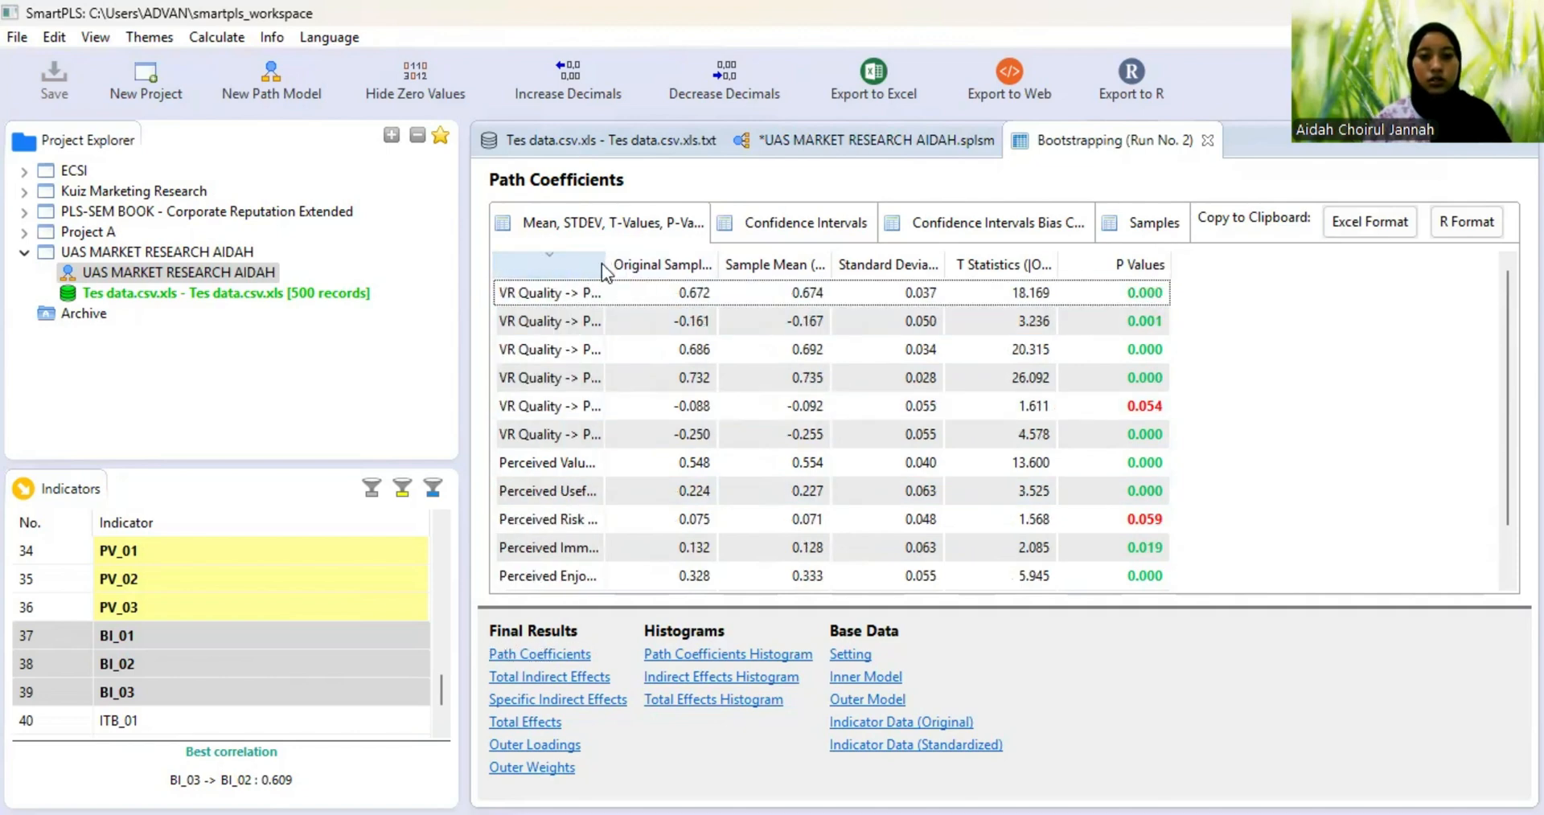
{"action": "double_click", "coordinate": [599, 264]}
{"action": "left_click", "coordinate": [630, 259]}
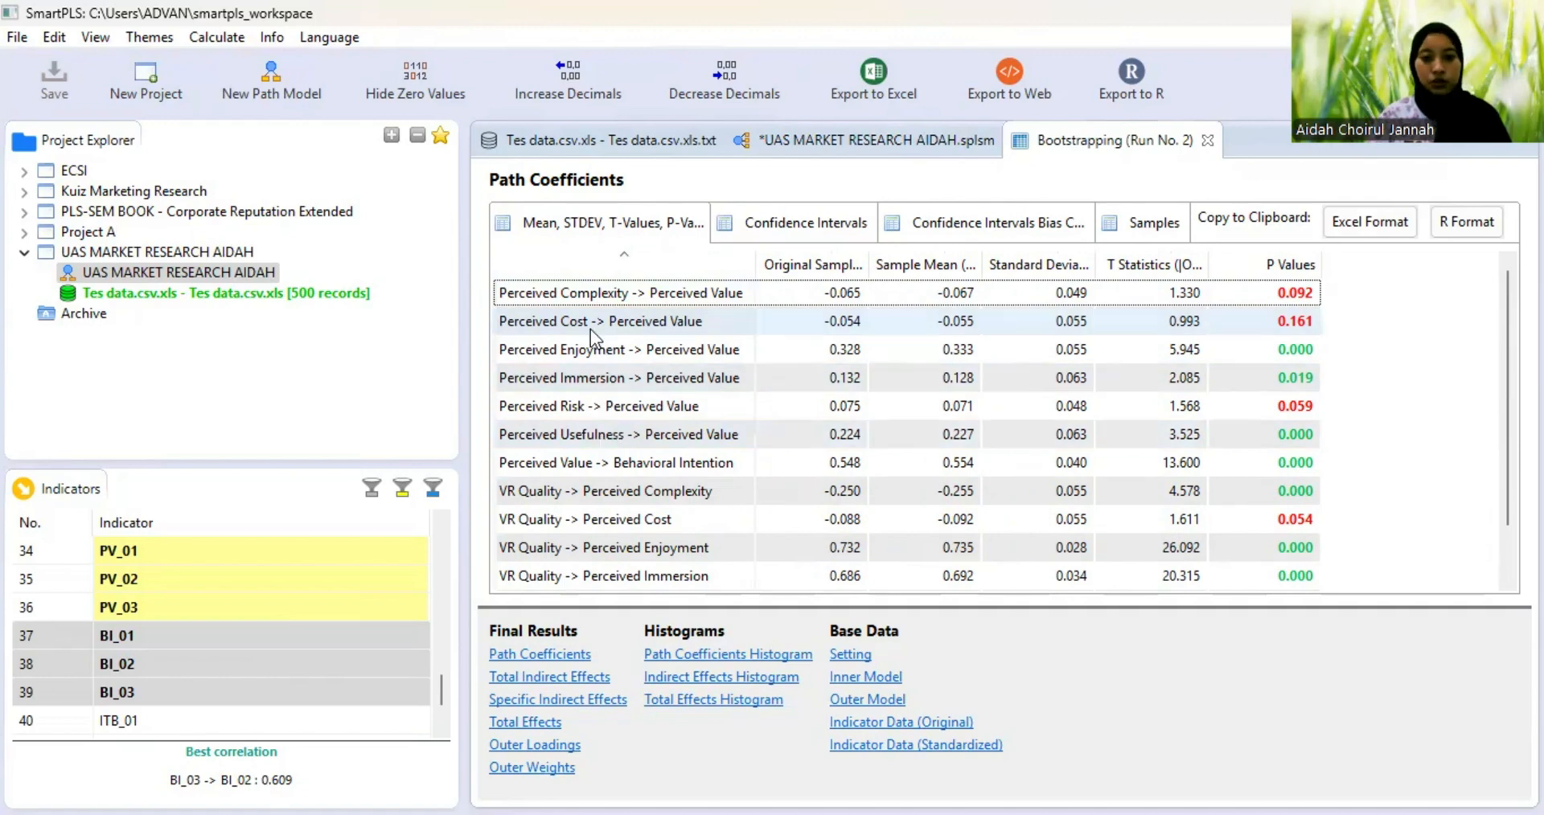
- Examine the significance of each path coefficient in the second bootstrapping run, from Perceived Enjoyment -> Perceived Value through VR Quality -> Perceived Usefulness
{"action": "left_click", "coordinate": [596, 351]}
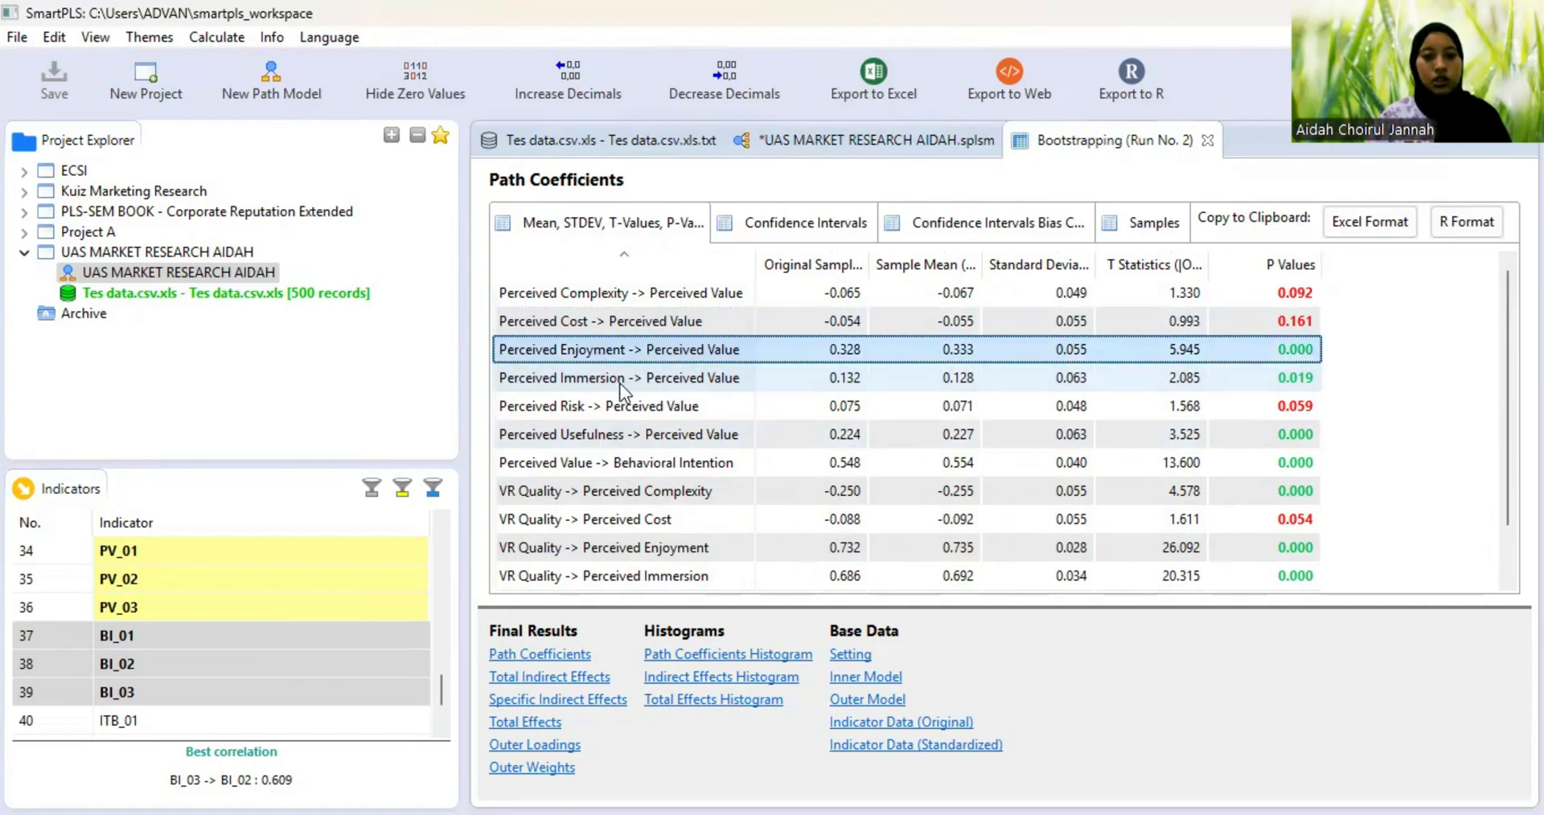
{"action": "left_click", "coordinate": [620, 384]}
{"action": "left_click", "coordinate": [615, 431]}
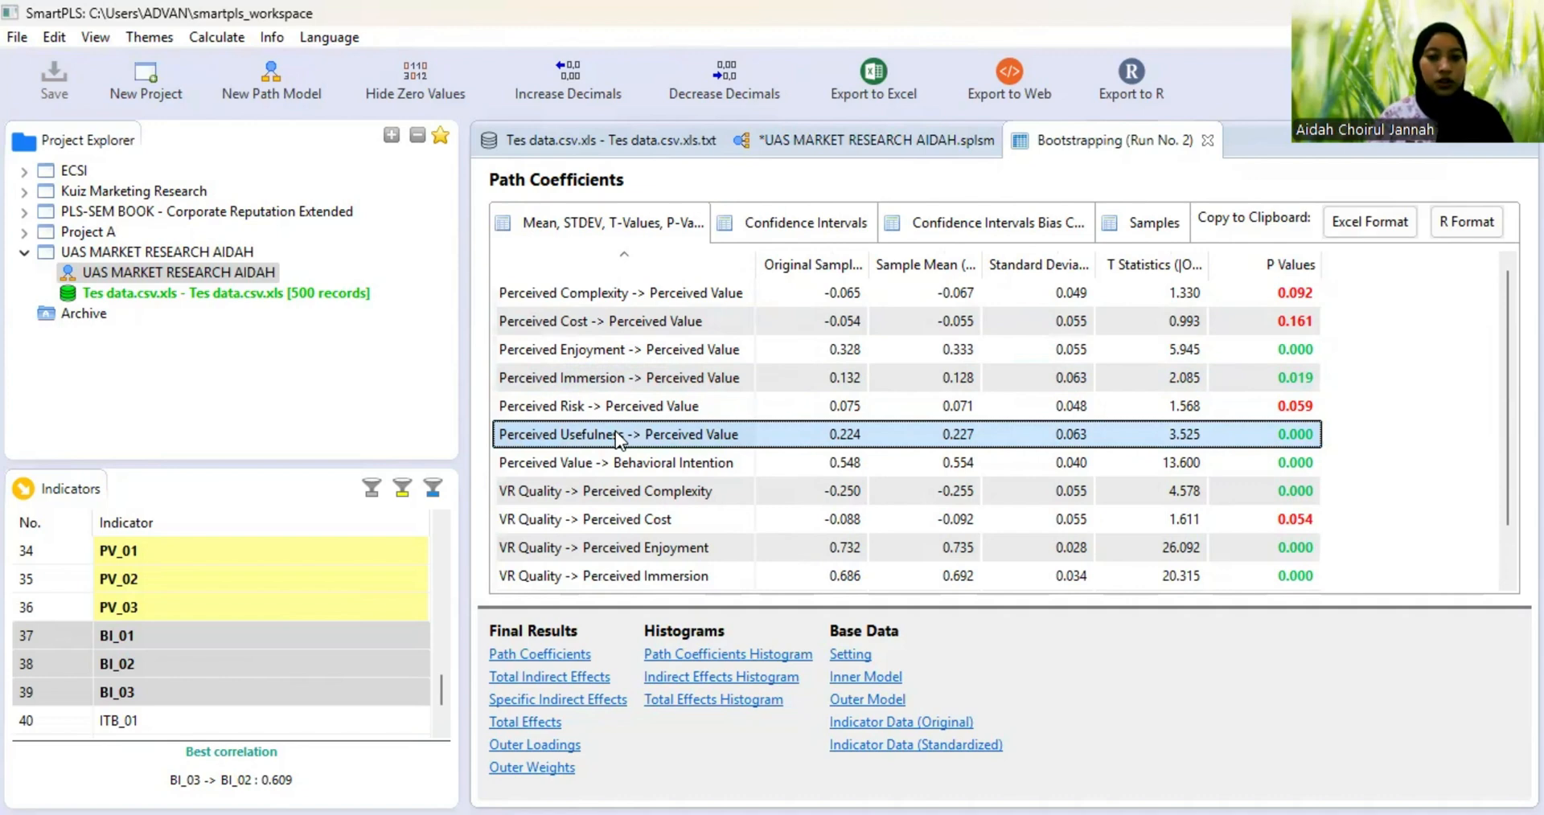
{"action": "left_click", "coordinate": [591, 463]}
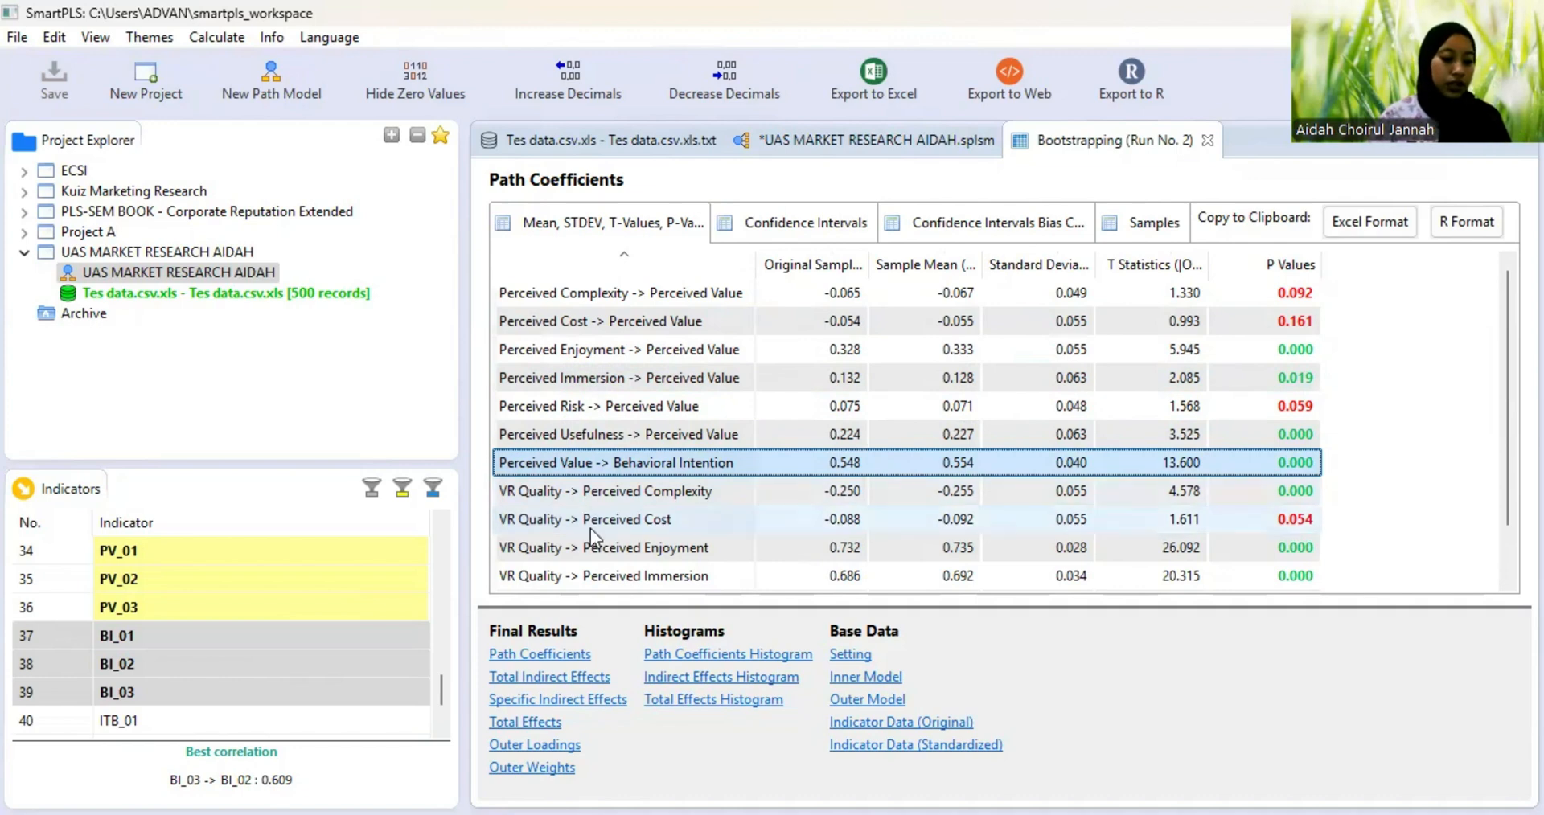
{"action": "scroll", "coordinate": [590, 528], "scroll_direction": "down", "scroll_amount": 1}
{"action": "left_click", "coordinate": [566, 428]}
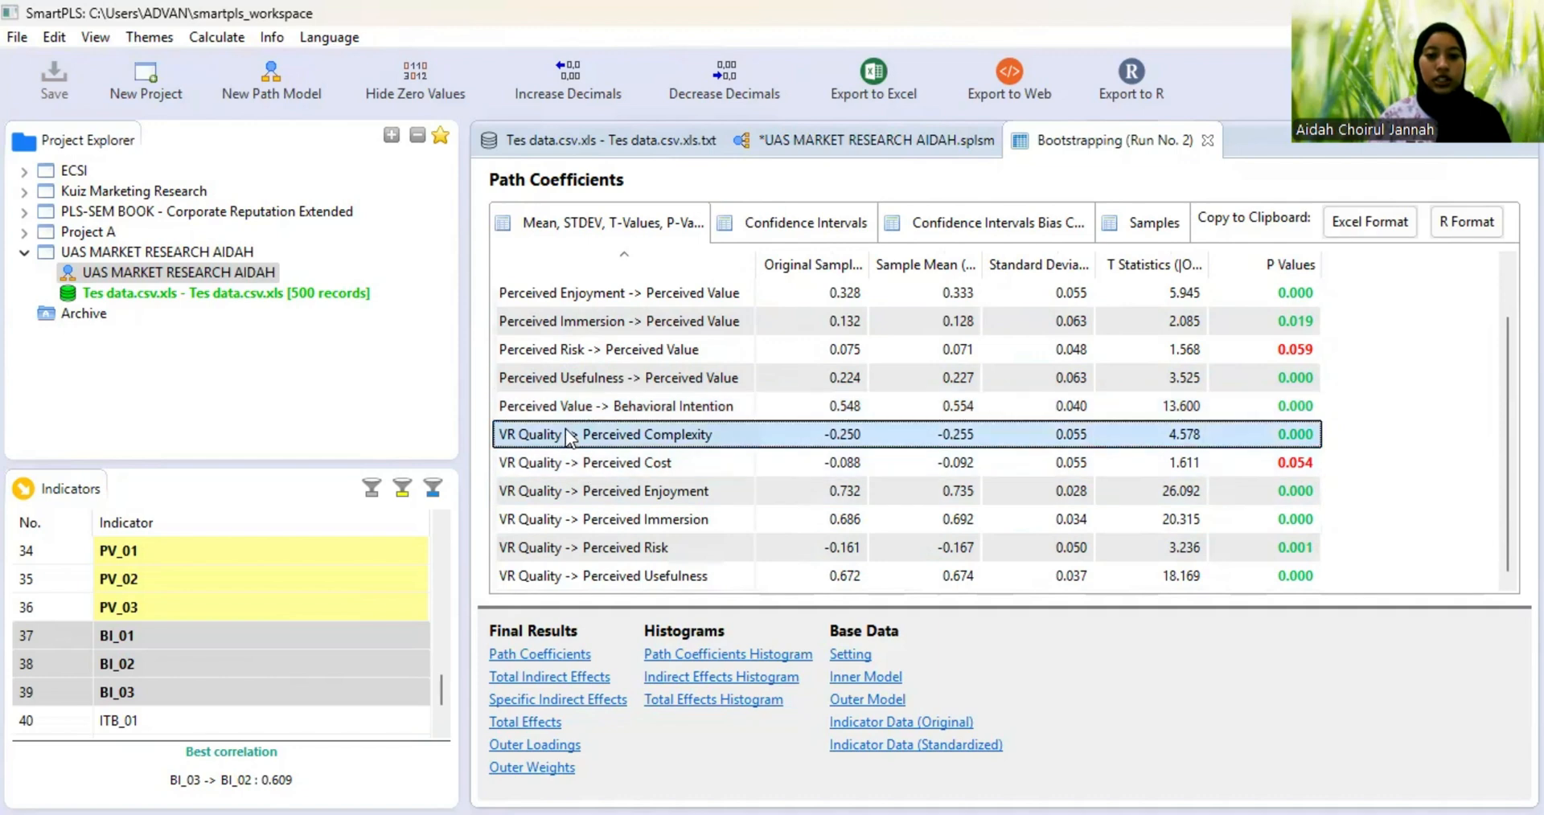
{"action": "key", "text": "Down"}
{"action": "key", "text": "Down"}
{"action": "key", "text": "Down"}
{"action": "key", "text": "Down"}
{"action": "key", "text": "Down"}
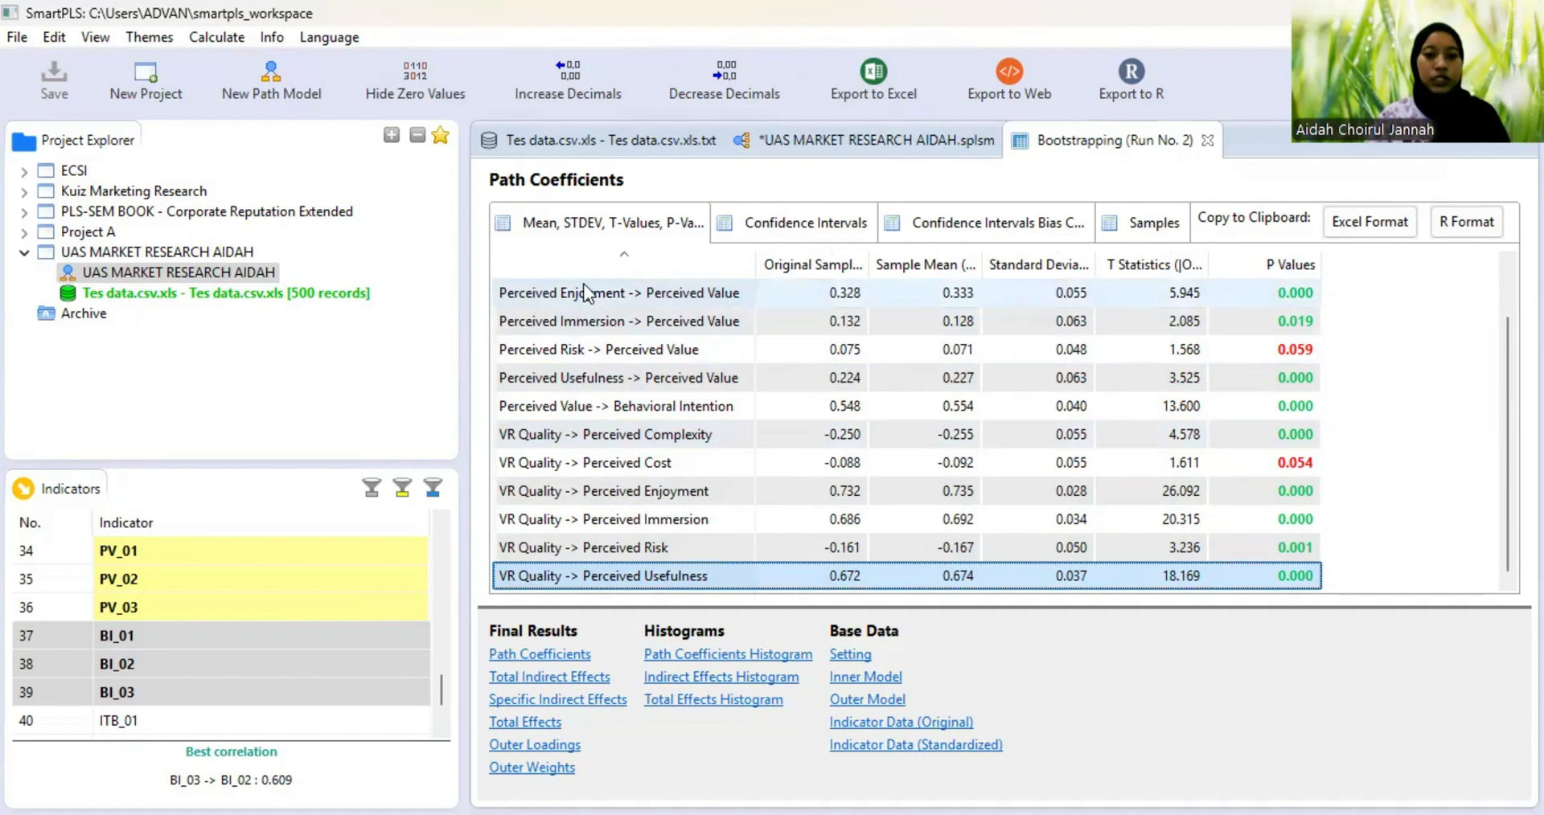
- Recheck the path coefficients from Perceived Complexity, Perceived Cost and Perceived Risk to Perceived Value for significance
{"action": "scroll", "coordinate": [585, 360], "scroll_direction": "up", "scroll_amount": 1}
{"action": "left_click", "coordinate": [559, 291]}
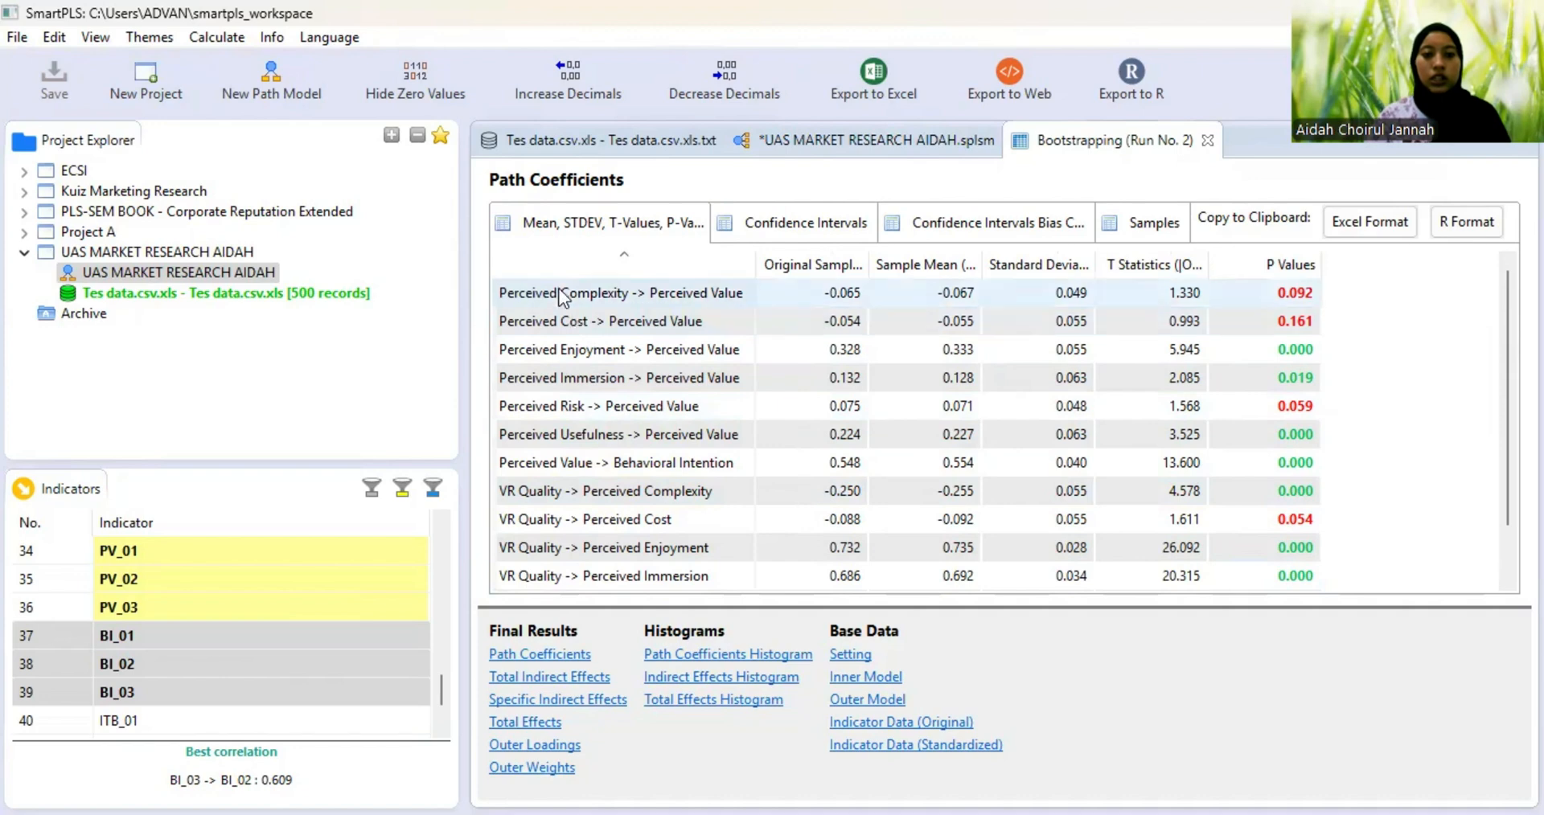
{"action": "key", "text": "Down"}
{"action": "key", "text": "Down"}
{"action": "key", "text": "Up"}
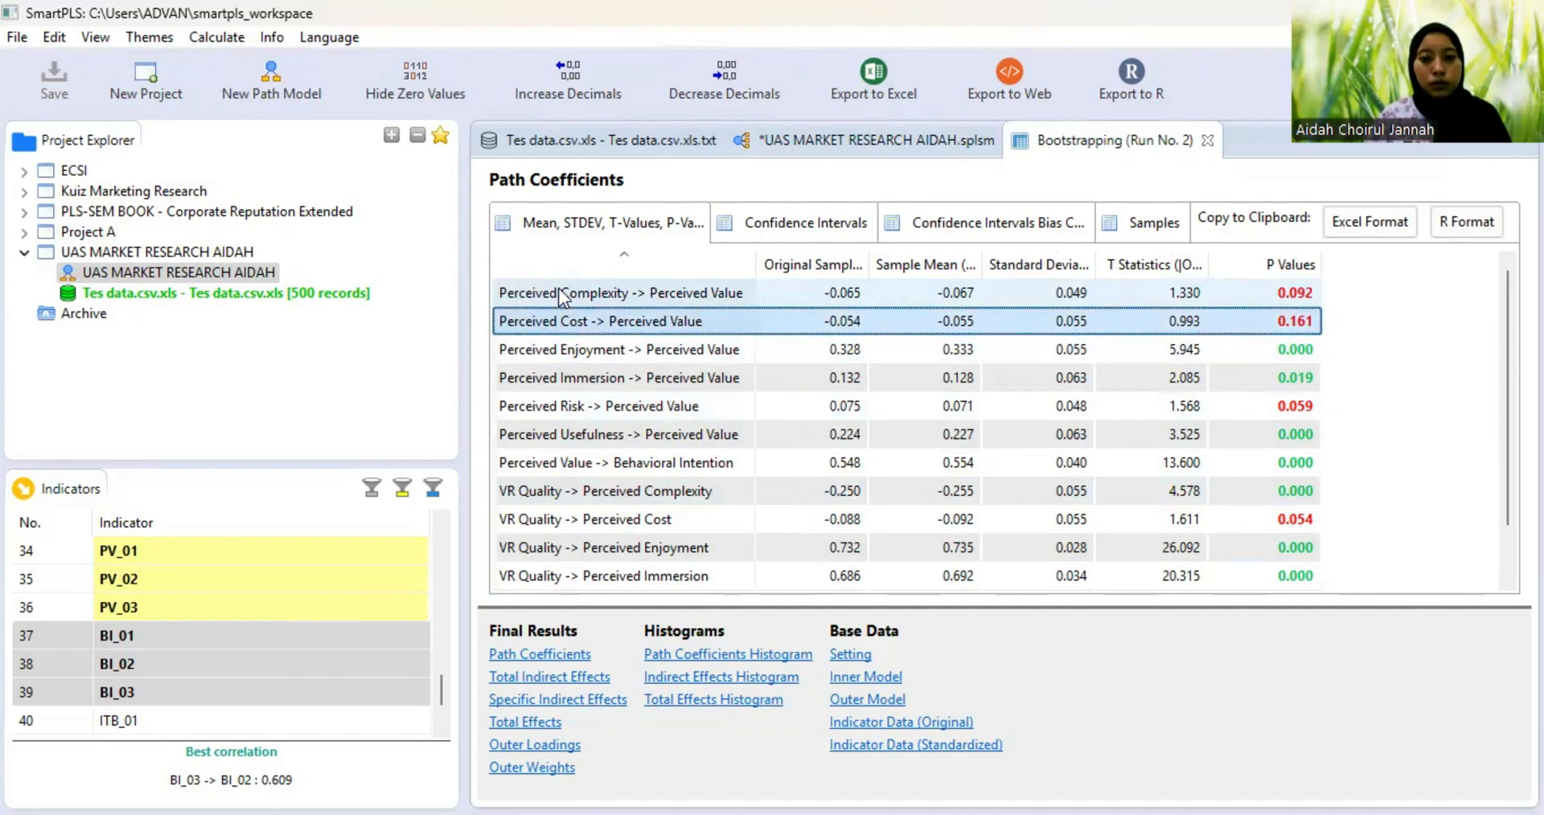
{"action": "key", "text": "Down"}
{"action": "key", "text": "Down"}
{"action": "key", "text": "Down"}
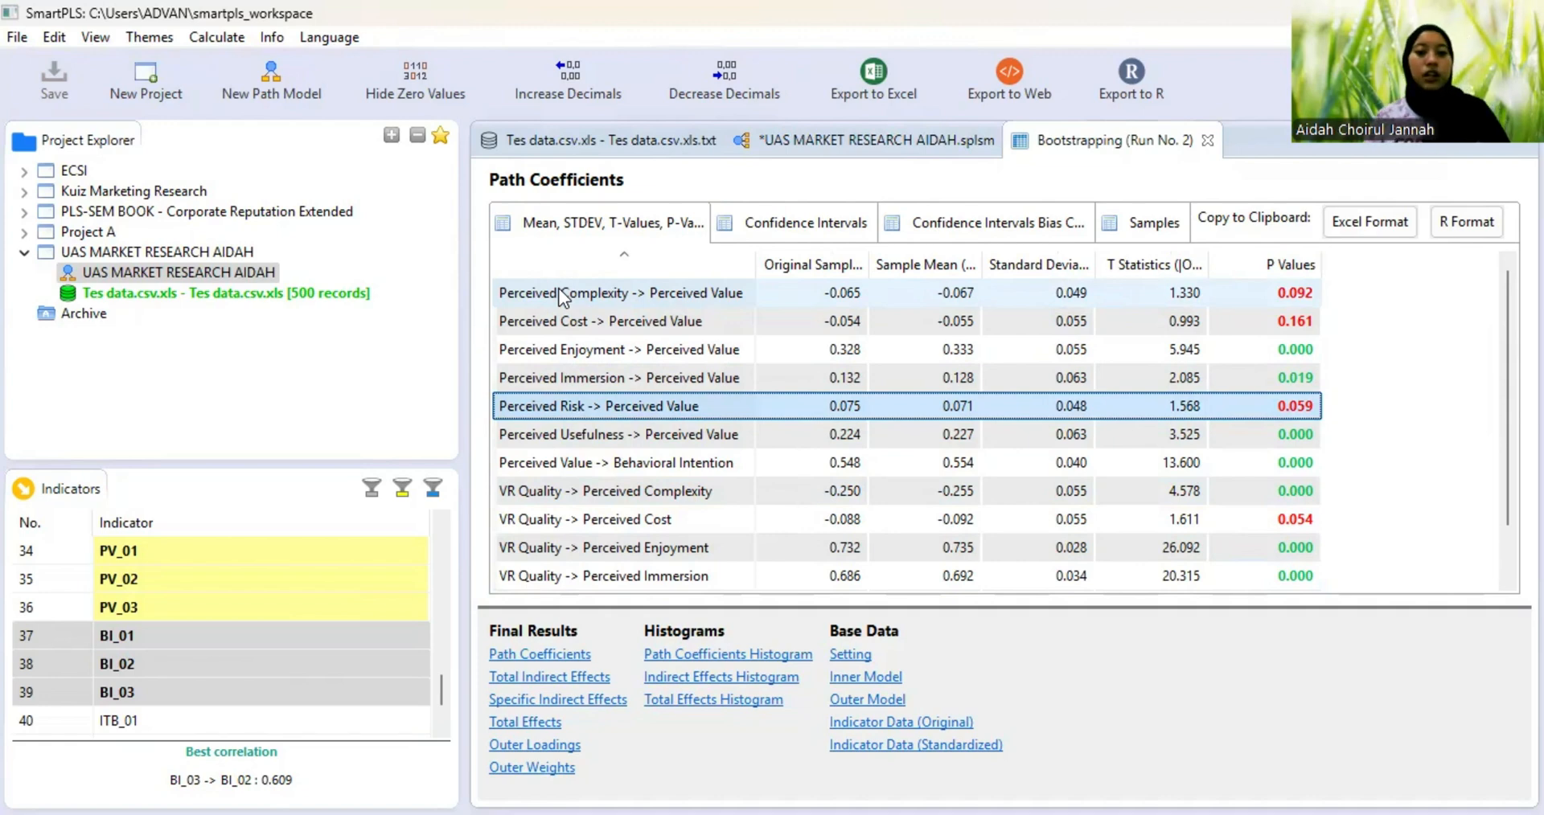
- Open the total indirect effects and examine the rows from Perceived Enjoyment to Perceived Usefulness for their effect on Behavioral Intention
{"action": "left_click", "coordinate": [591, 681]}
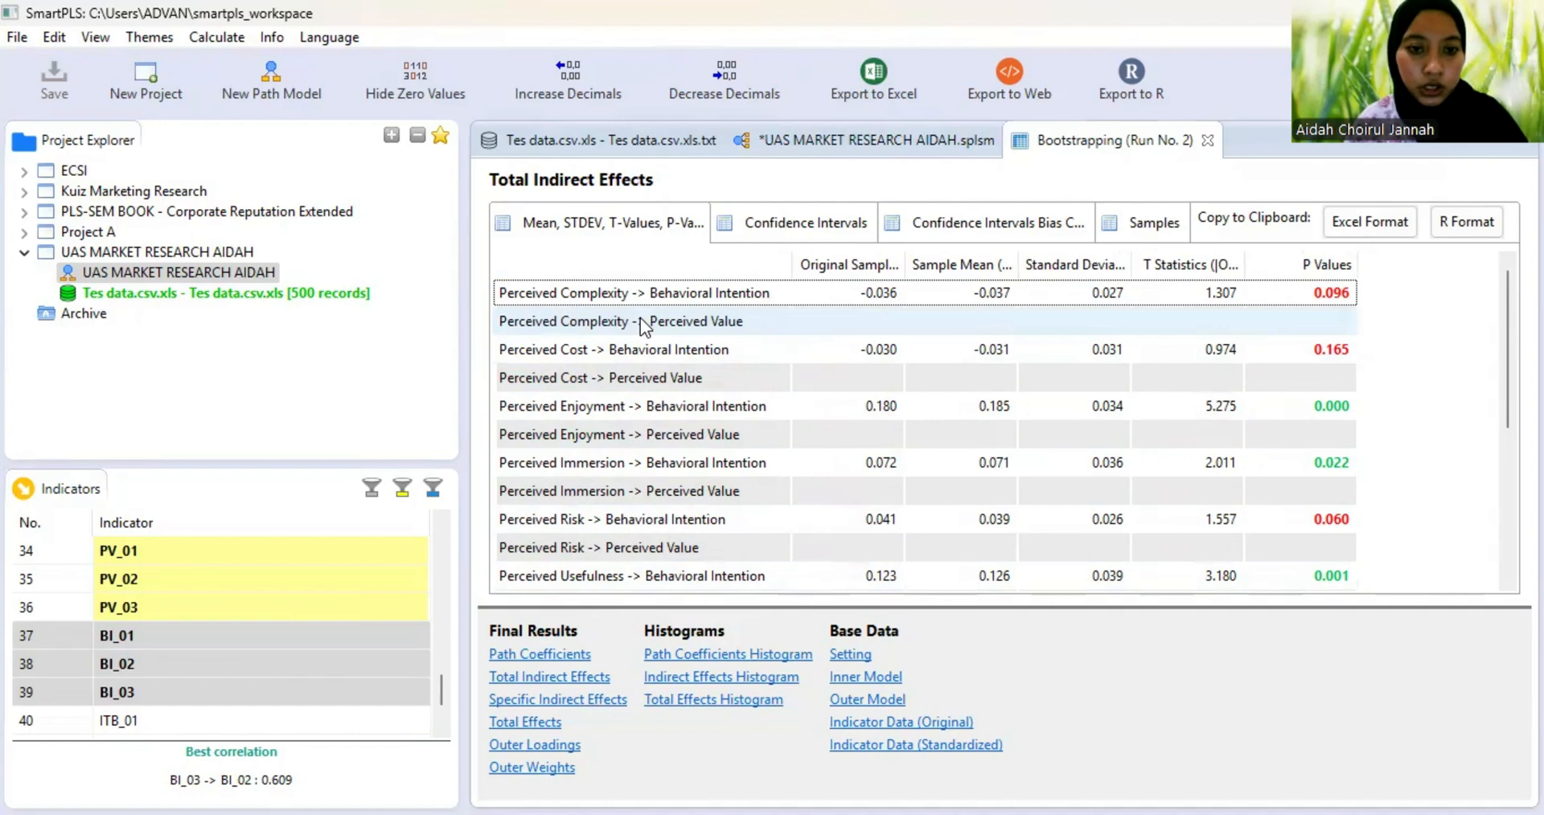
{"action": "left_click", "coordinate": [615, 409]}
{"action": "key", "text": "Down"}
{"action": "key", "text": "Down"}
{"action": "key", "text": "Down"}
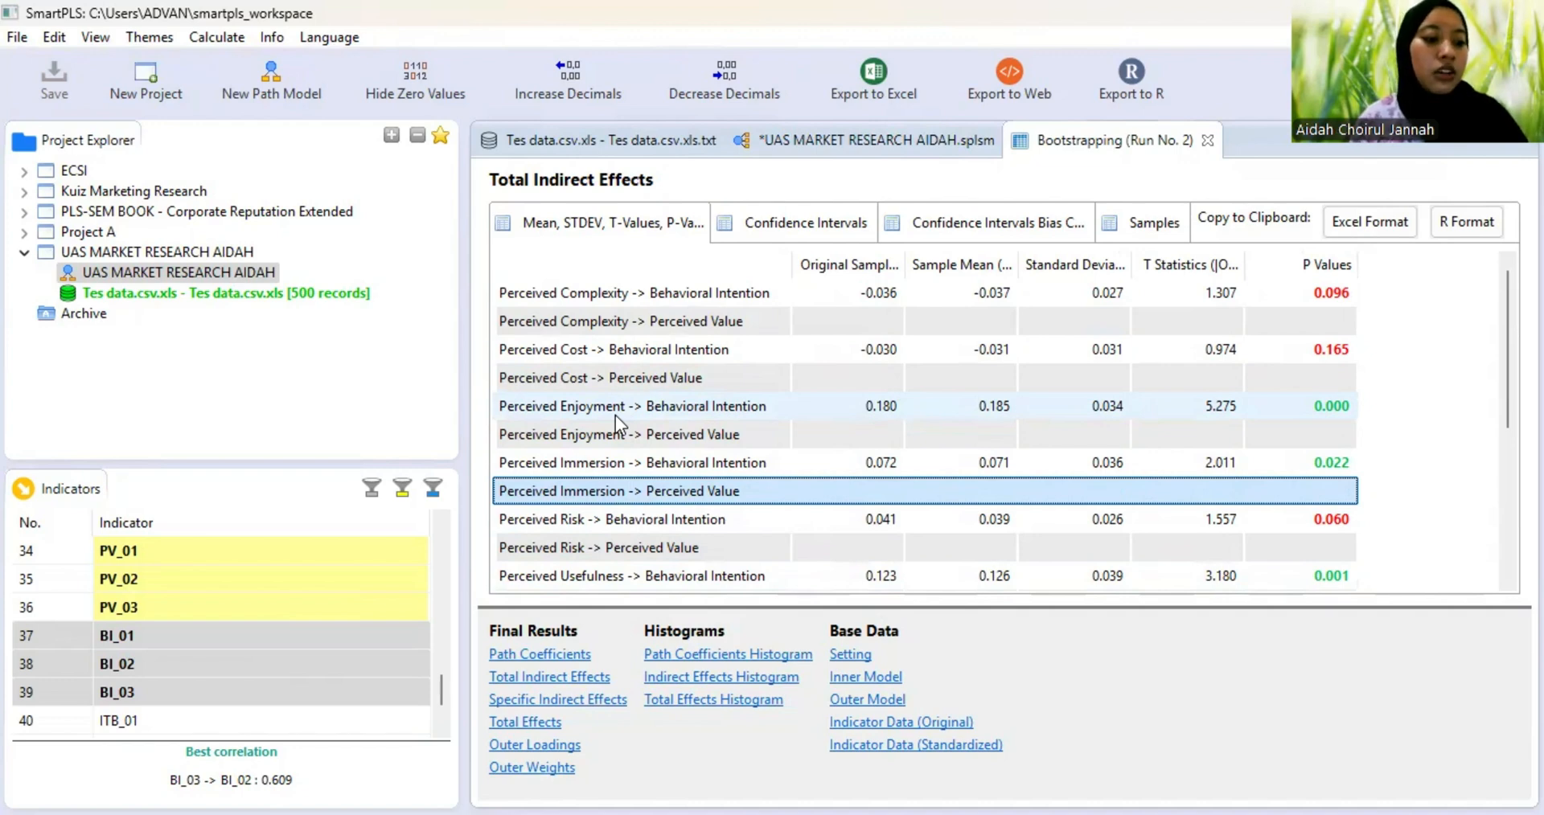
{"action": "key", "text": "Down"}
{"action": "key", "text": "Down"}
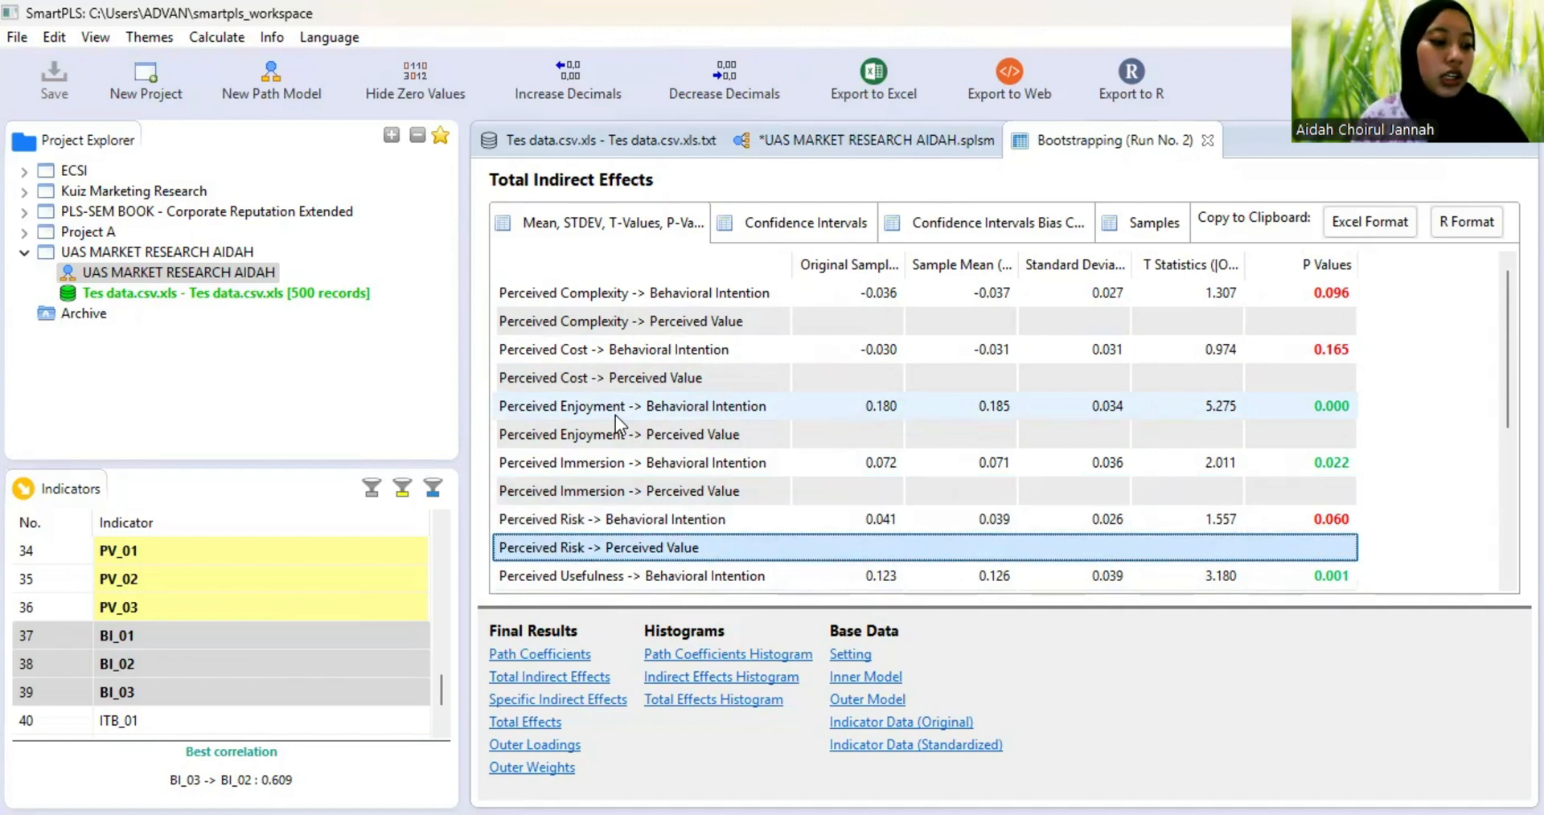
{"action": "key", "text": "Down"}
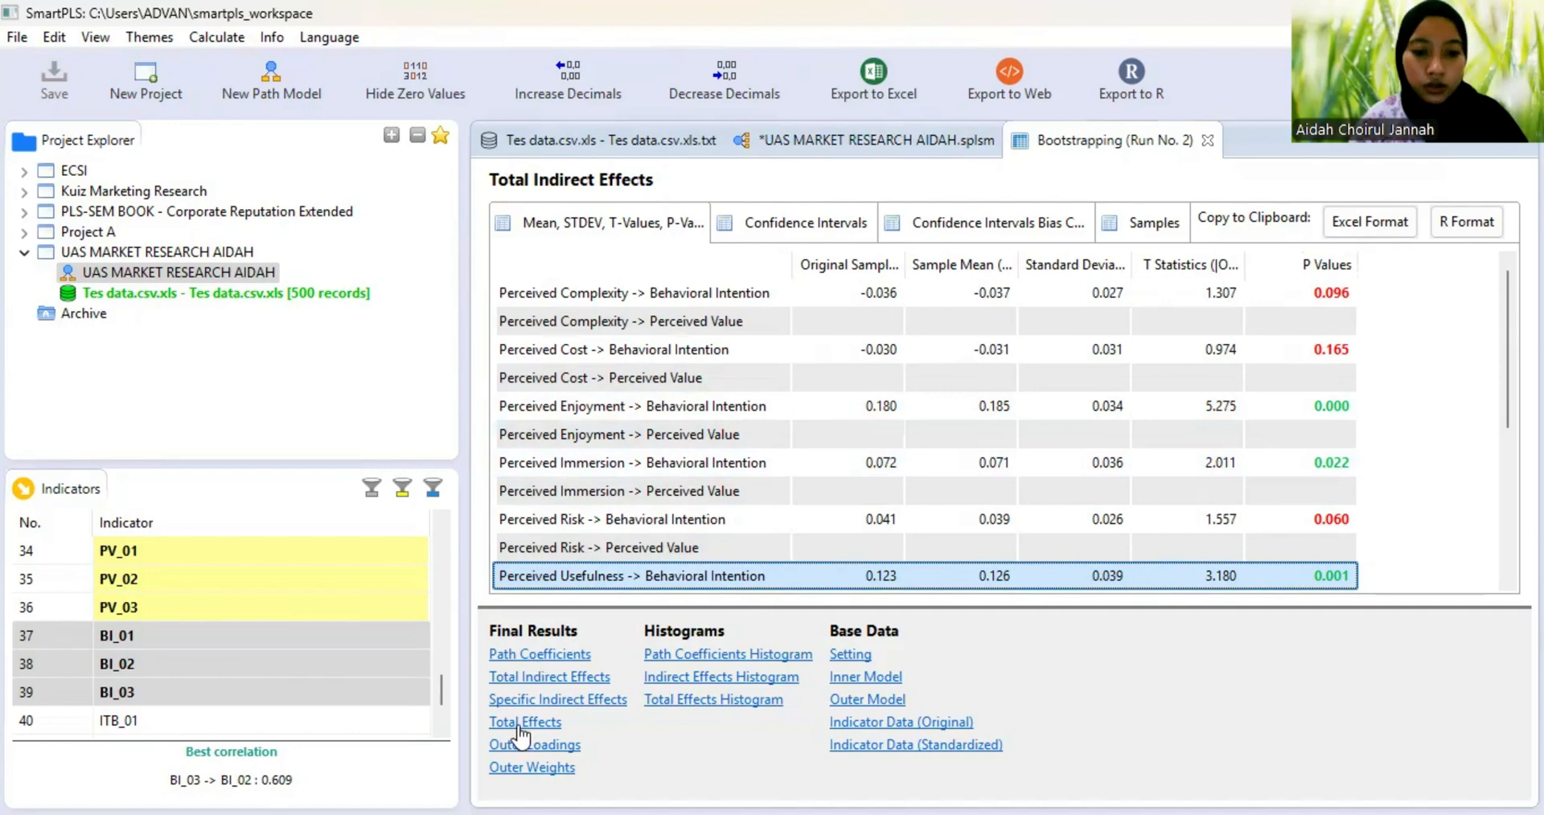
- Display the specific indirect effects with the path name column wide enough for the full names
{"action": "left_click", "coordinate": [585, 701]}
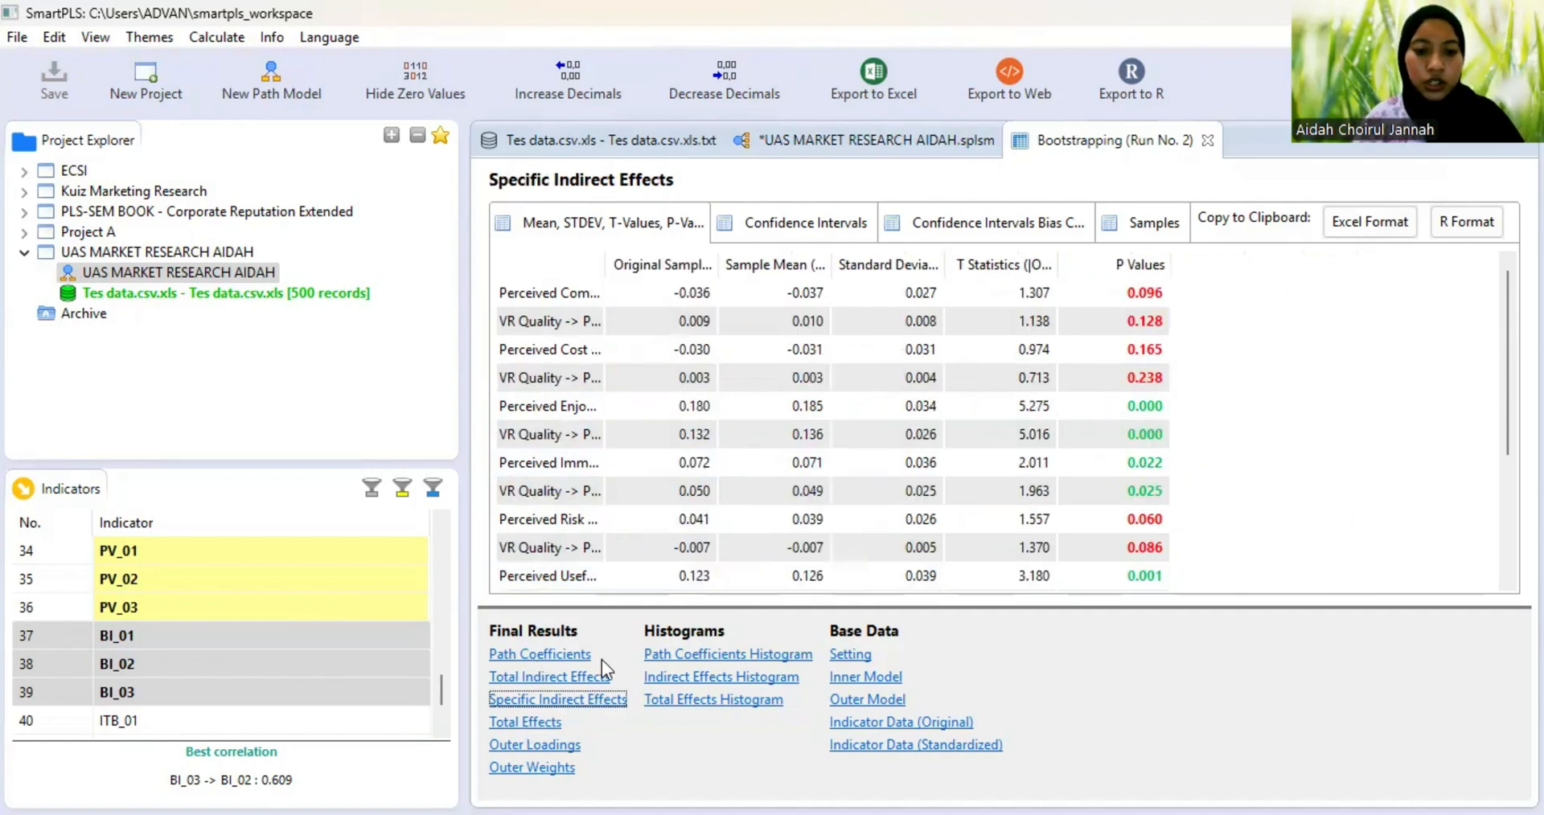
{"action": "left_click", "coordinate": [601, 257]}
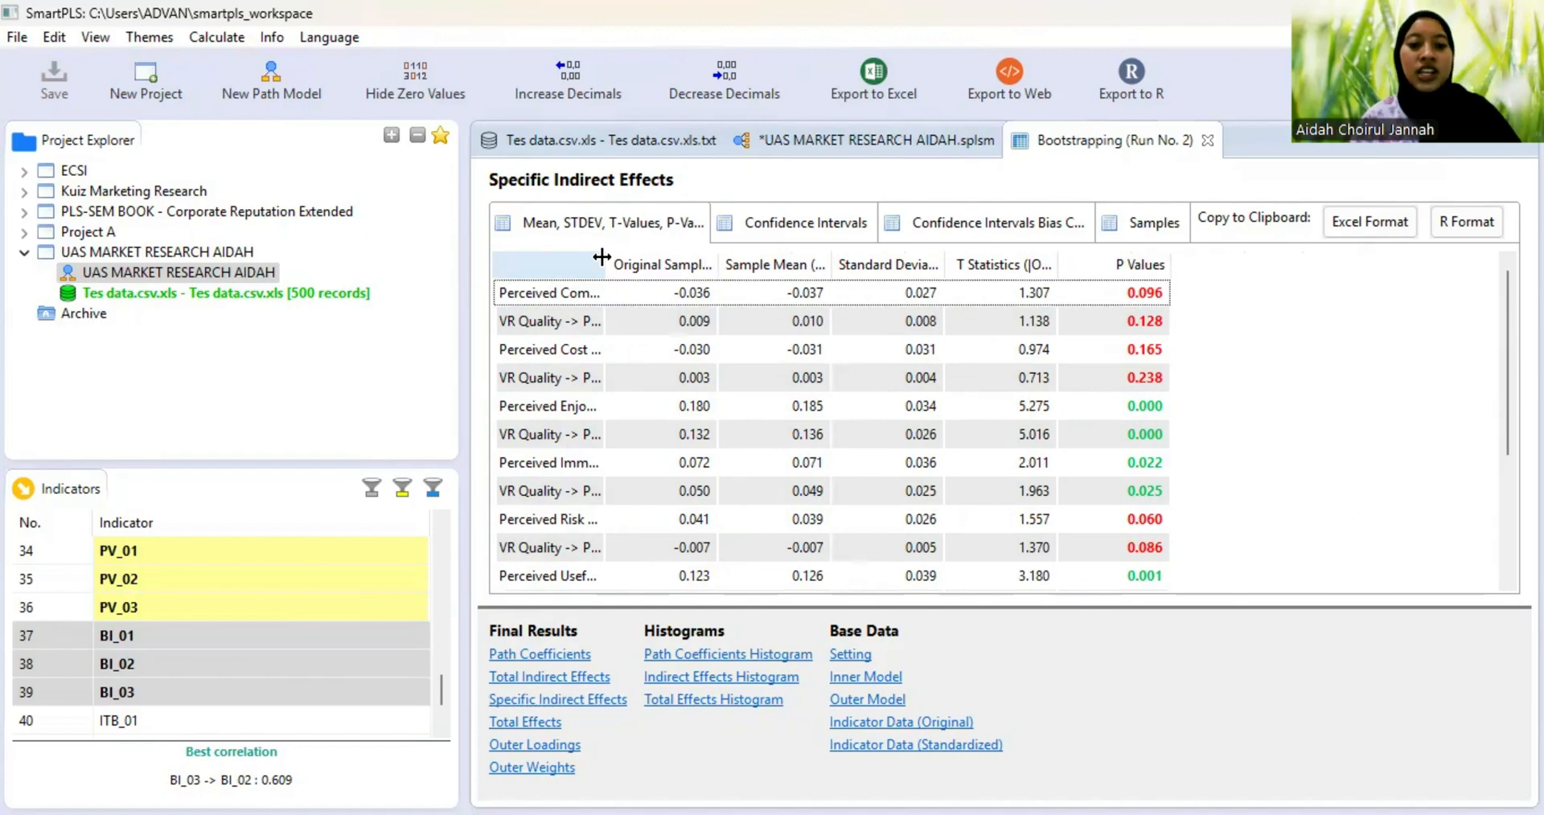
{"action": "left_click_drag", "start_coordinate": [602, 257], "coordinate": [1052, 258]}
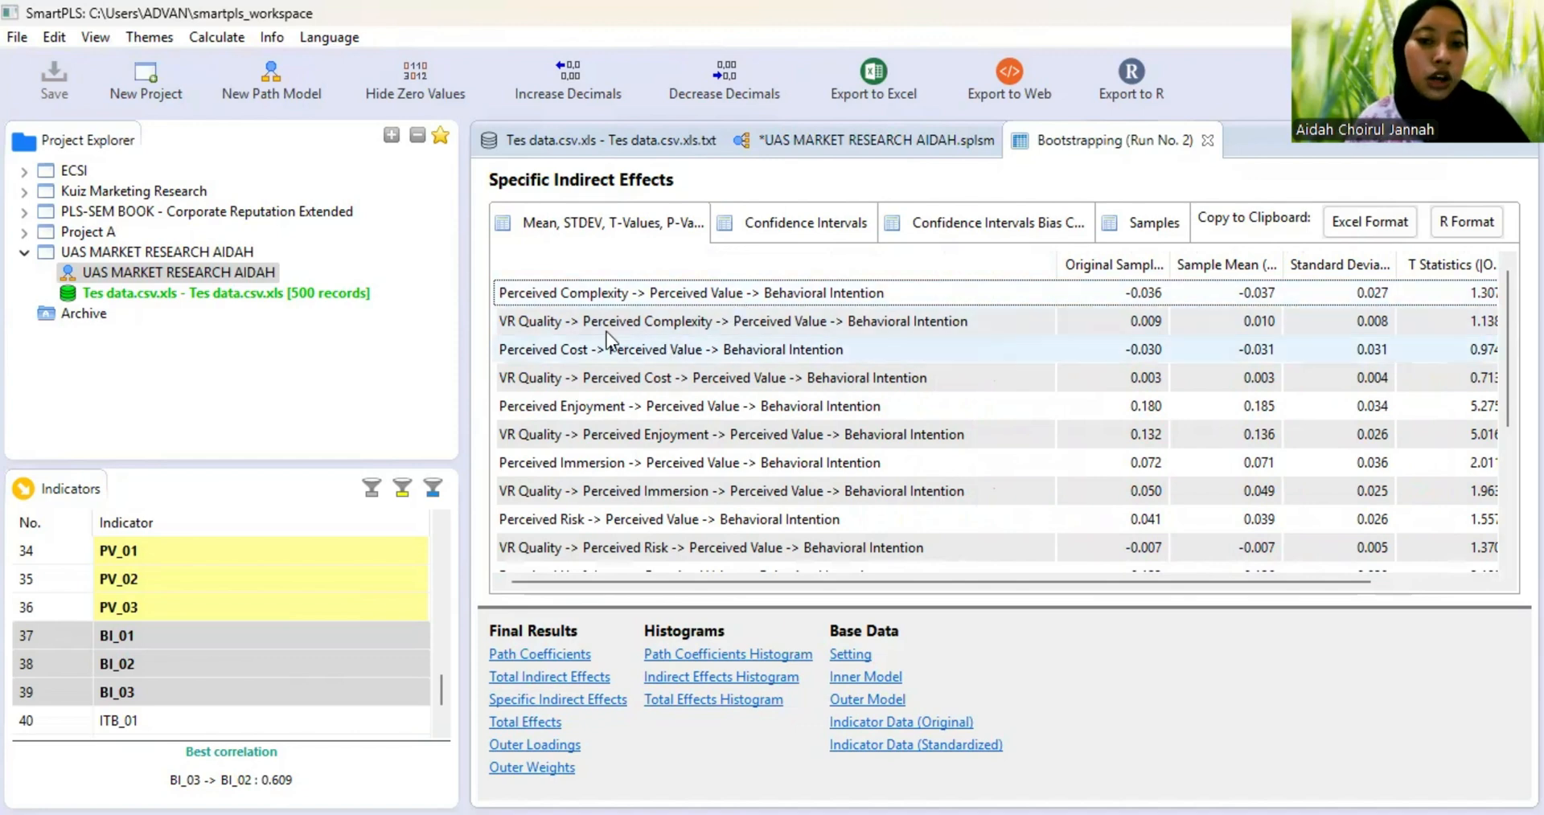
- Examine the specific indirect effects row by row, from VR Quality -> Perceived Complexity -> Perceived Value -> Behavioral Intention to VR Quality -> Perceived Usefulness -> Perceived Value
{"action": "left_click", "coordinate": [586, 315]}
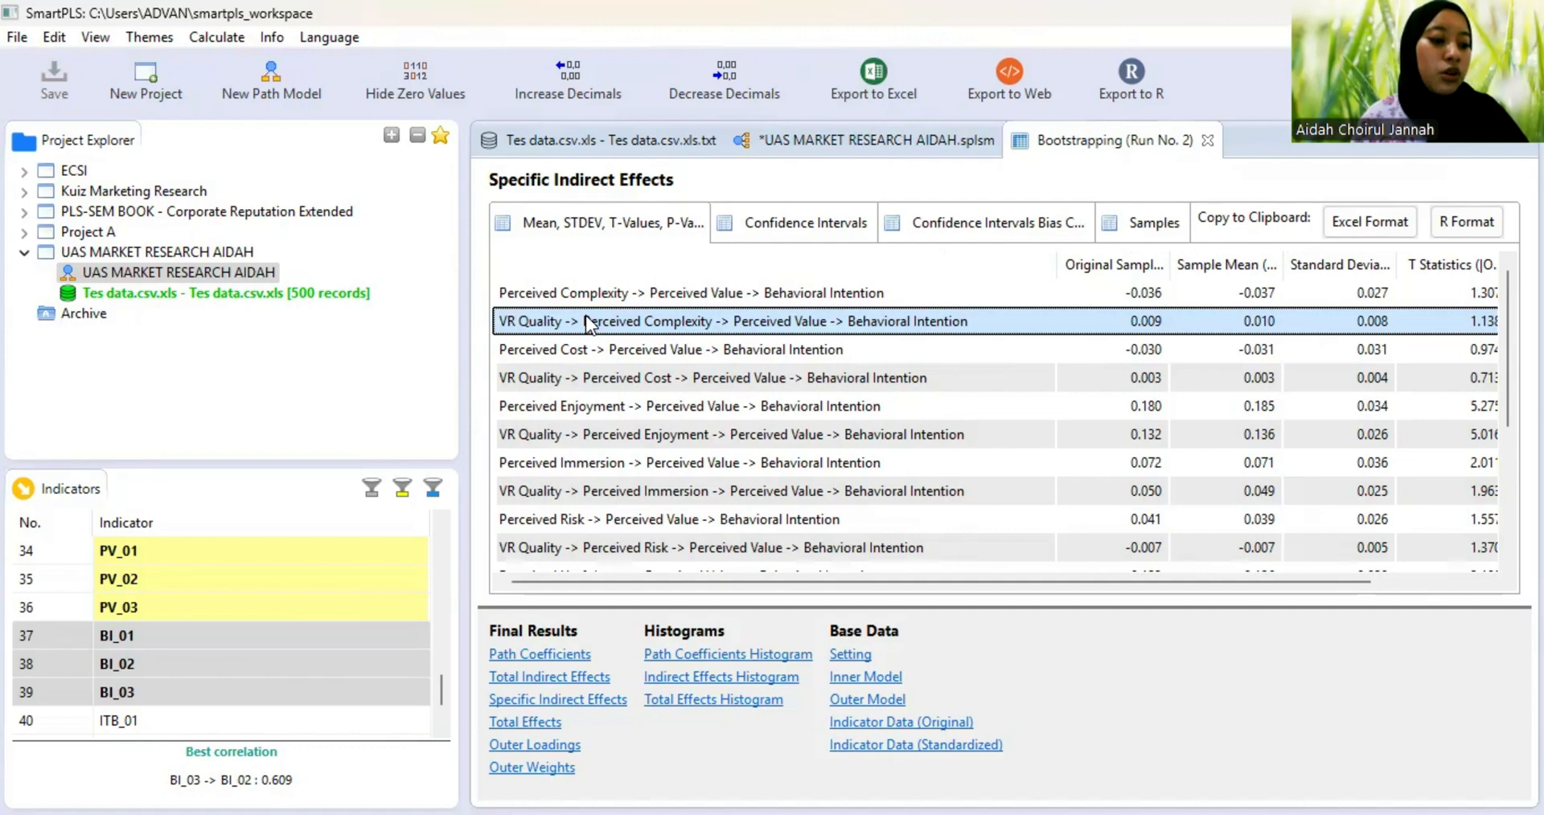
{"action": "key", "text": "Down"}
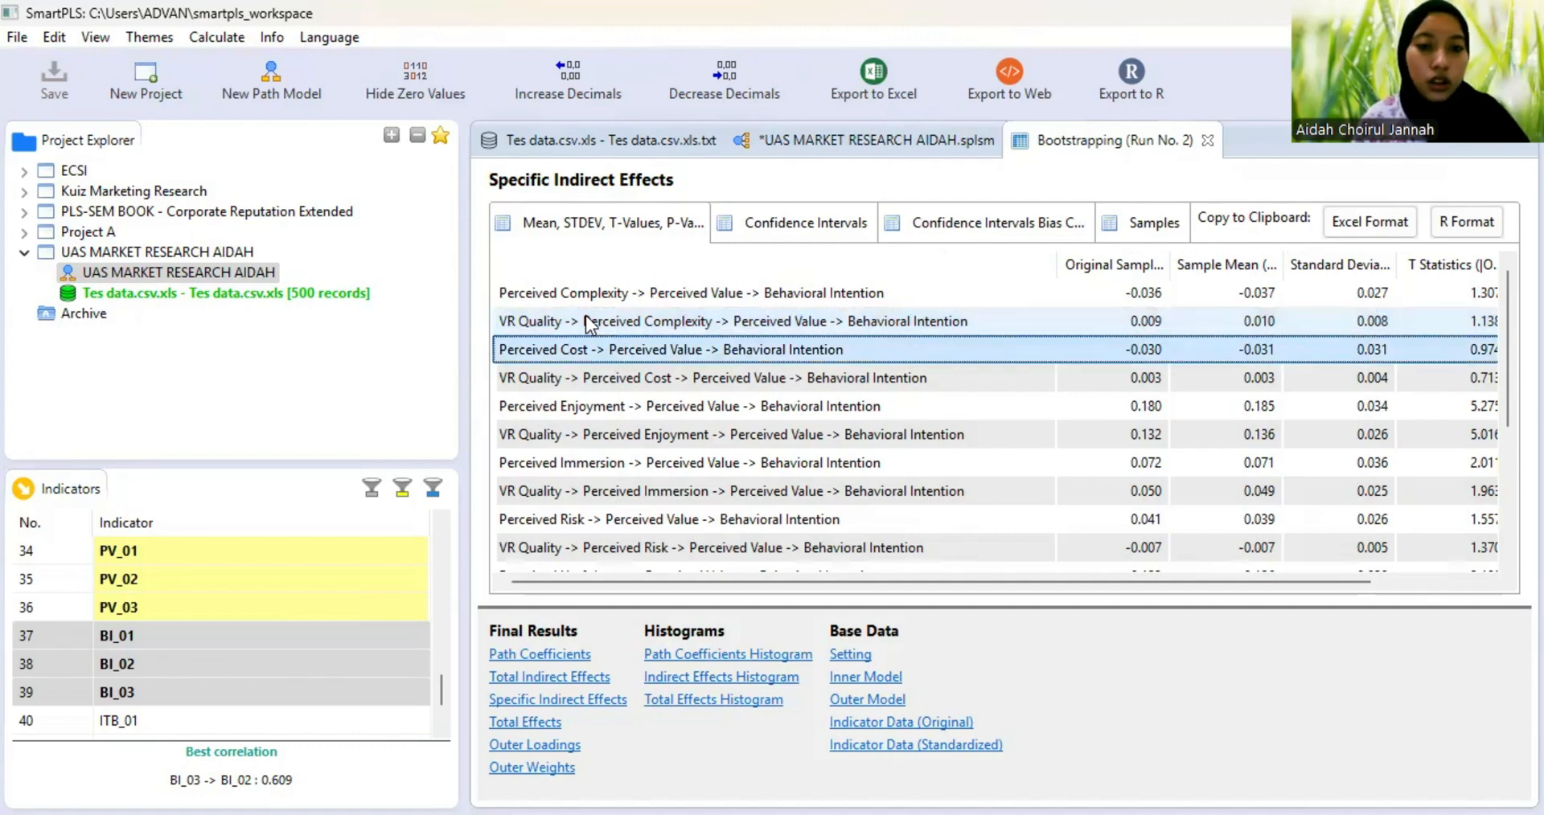
{"action": "key", "text": "Down"}
{"action": "key", "text": "Down"}
{"action": "key", "text": "Down"}
{"action": "key", "text": "Down"}
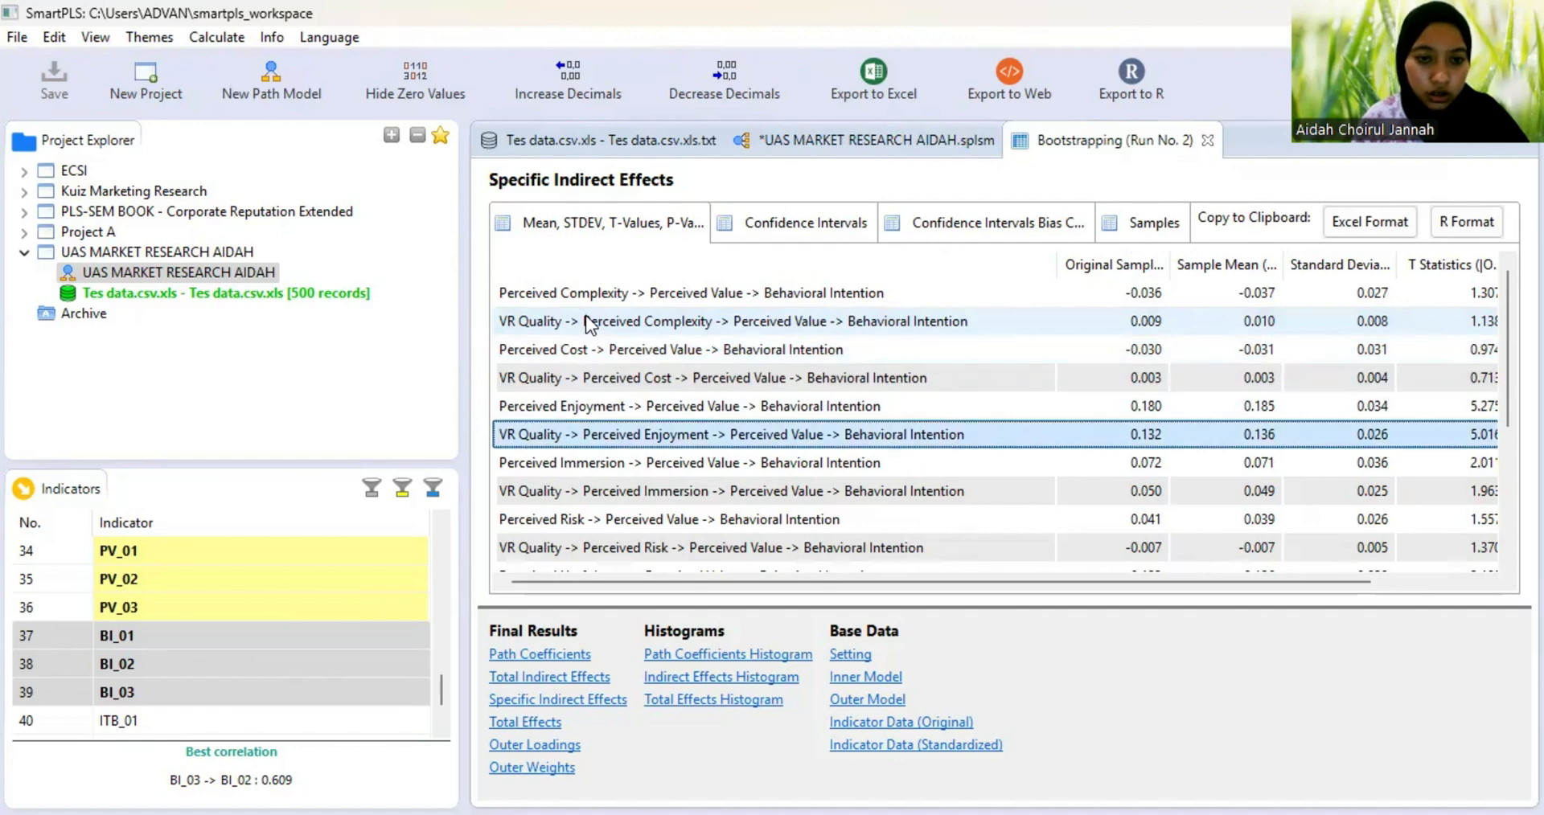
{"action": "key", "text": "Down"}
{"action": "key", "text": "Down"}
{"action": "key", "text": "Down"}
{"action": "key", "text": "Down"}
{"action": "key", "text": "Down"}
{"action": "key", "text": "Down"}
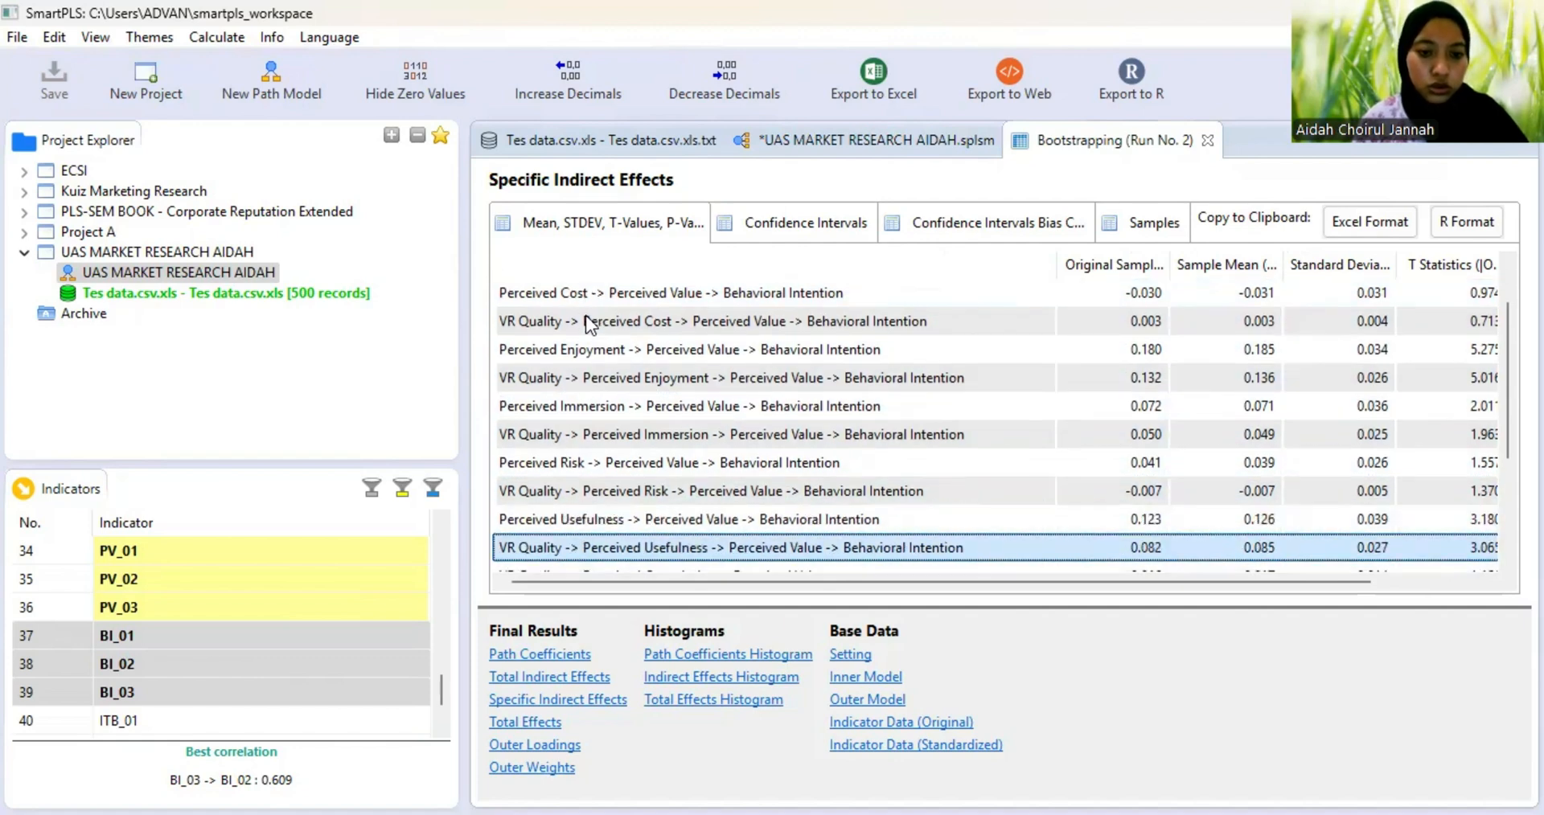
{"action": "key", "text": "Down"}
{"action": "key", "text": "Down"}
{"action": "key", "text": "Down"}
{"action": "key", "text": "Down"}
{"action": "key", "text": "Down"}
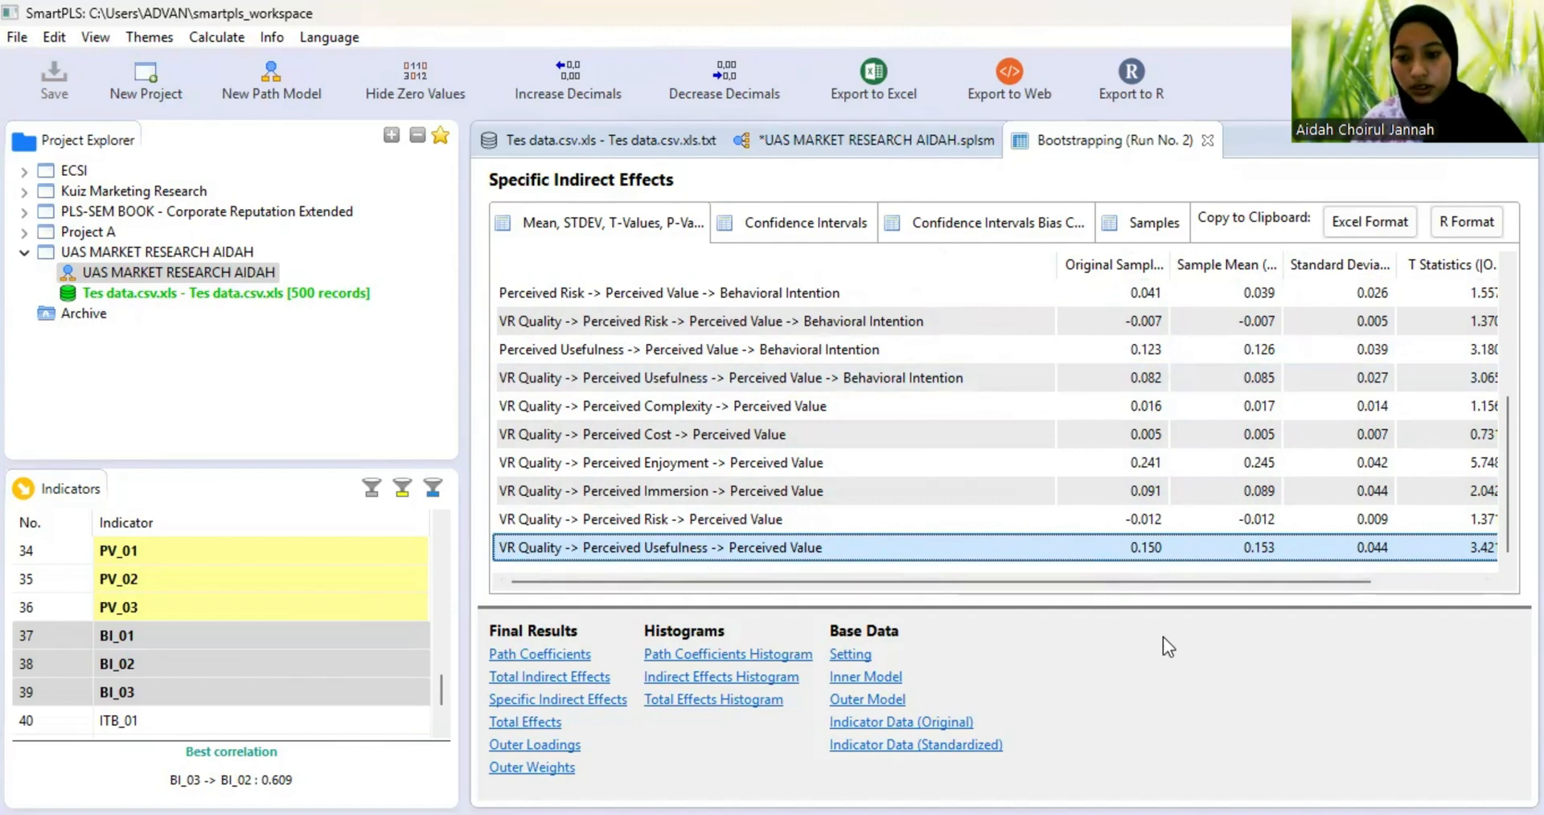
- Return to the first specific indirect effect, Perceived Complexity -> Perceived Value -> Behavioral Intention
{"action": "left_click", "coordinate": [1069, 520]}
{"action": "scroll", "coordinate": [946, 372], "scroll_direction": "up", "scroll_amount": 3}
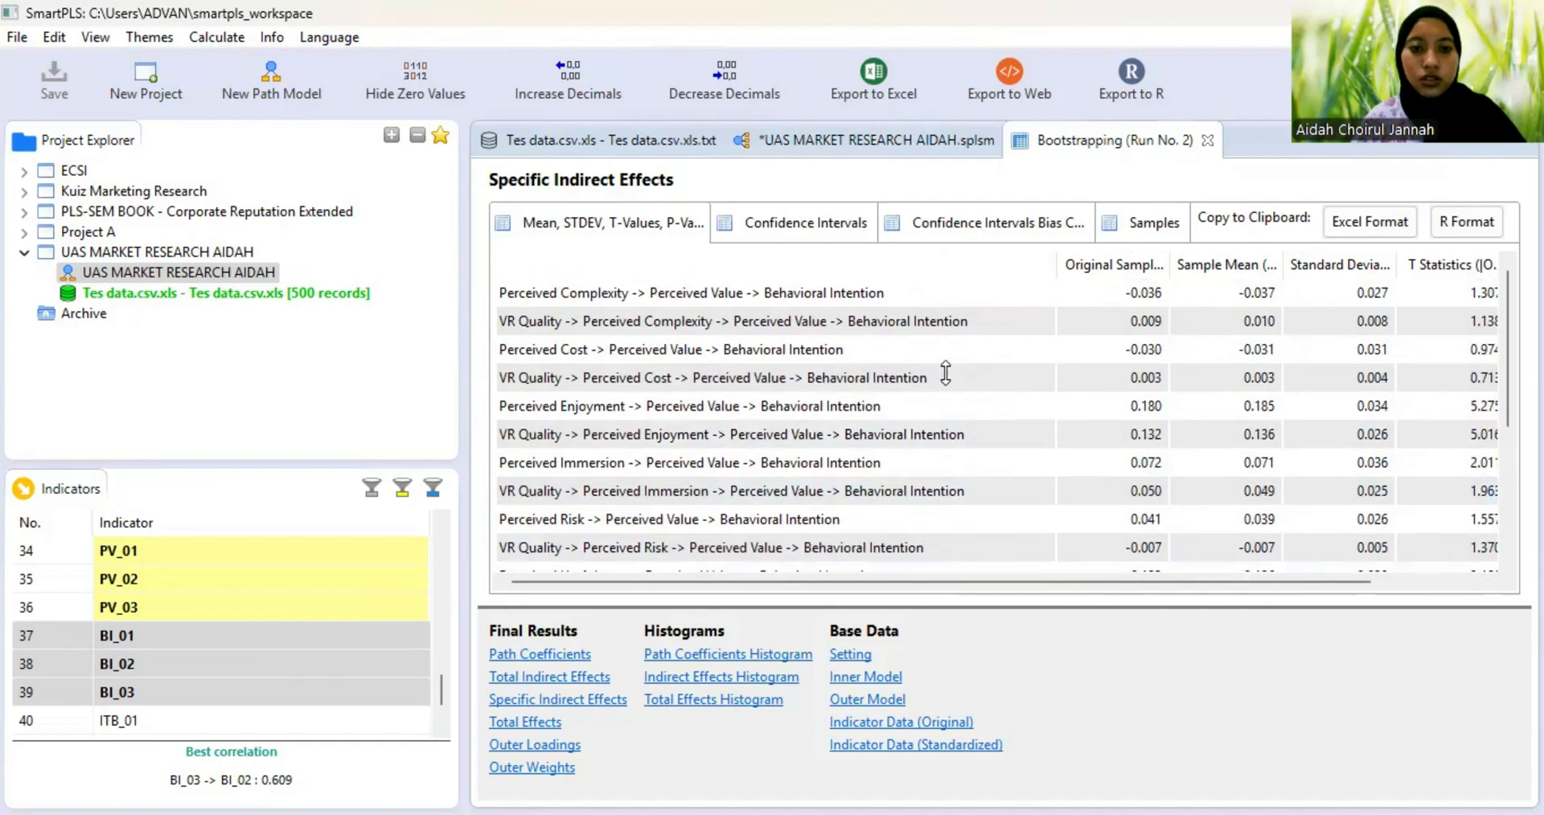
{"action": "left_click", "coordinate": [793, 293]}
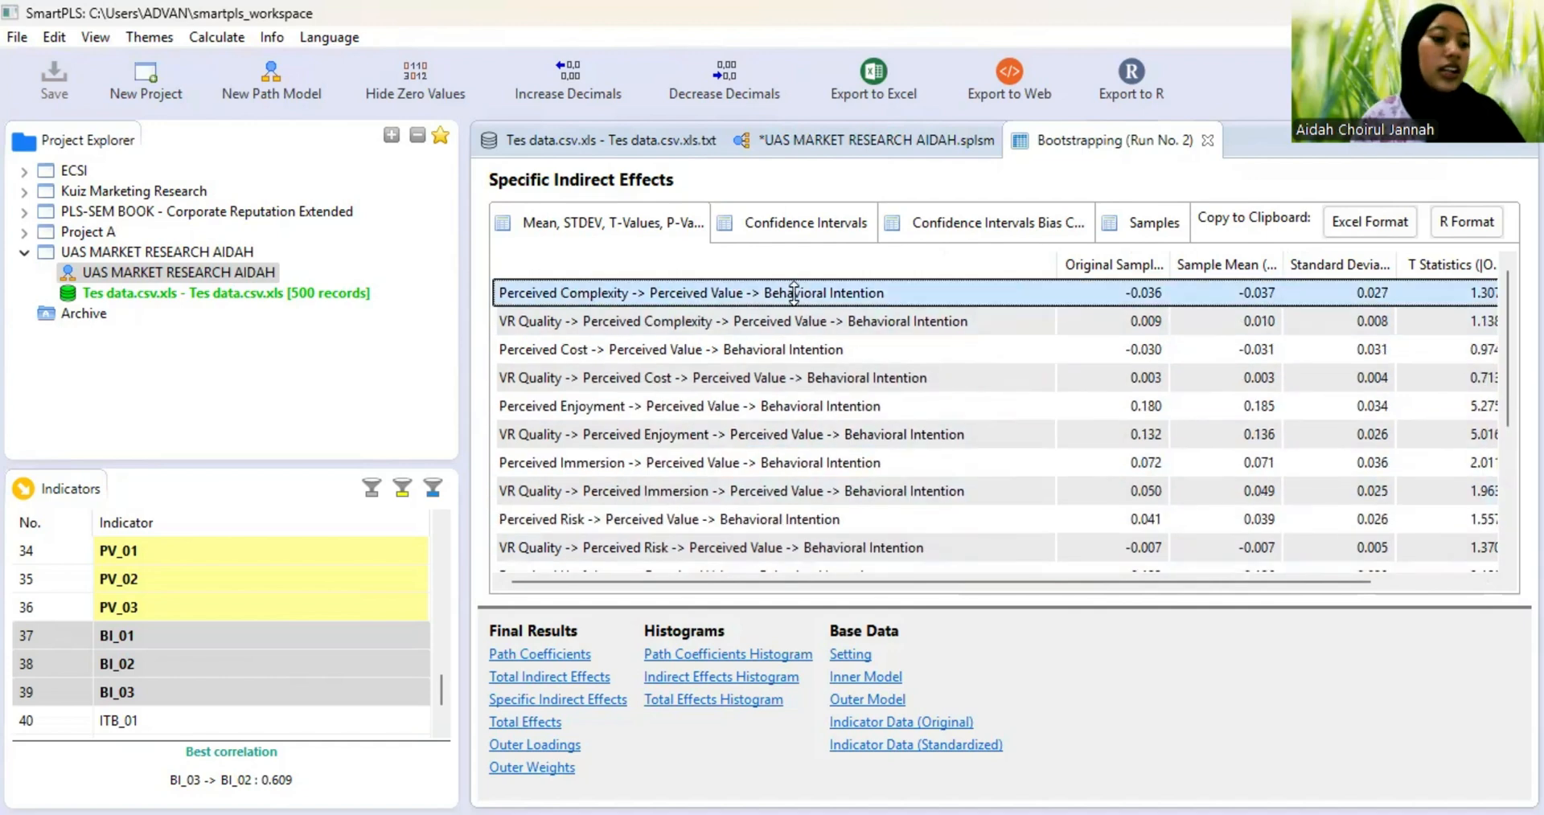